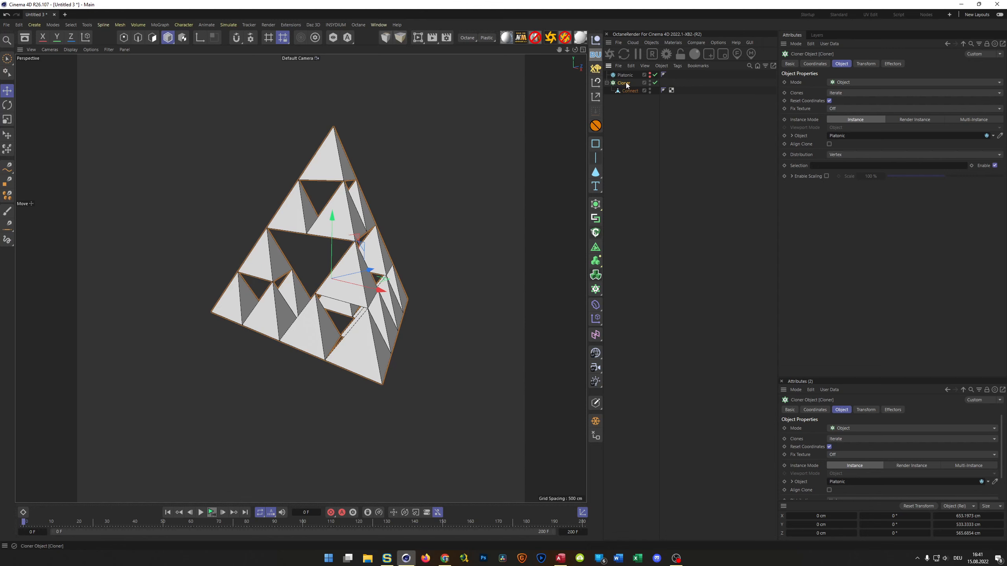
Wrap the Cloner in a Connect object and convert it into a single editable polygon mesh
{"action": "left_click", "coordinate": [596, 218], "text": "alt"}
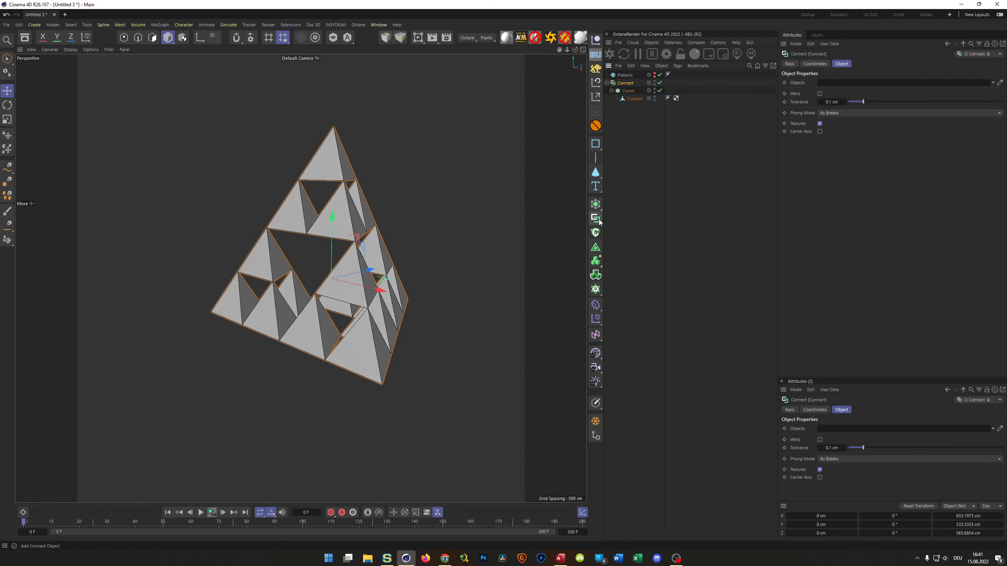
{"action": "key", "text": "c"}
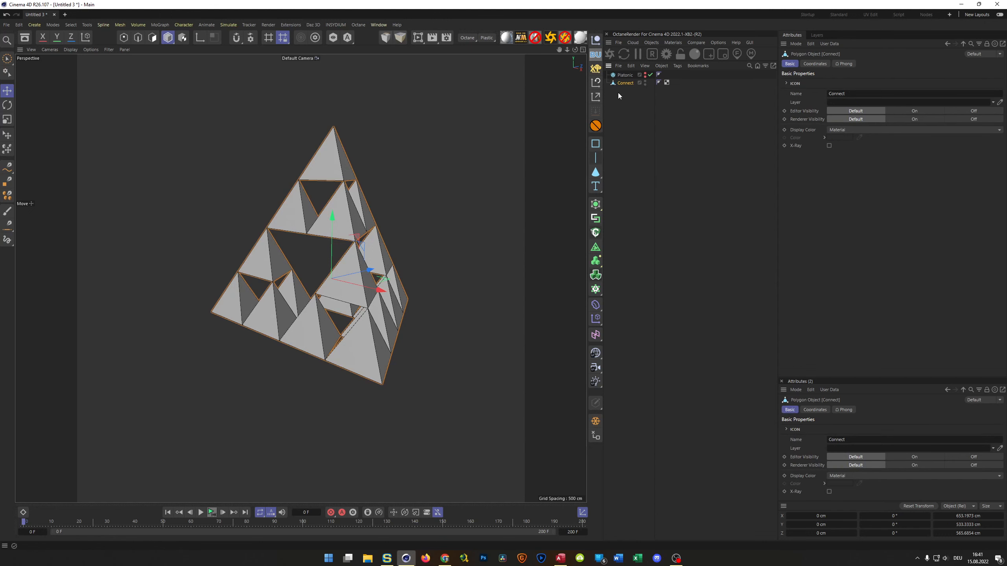
Set the Platonic's radius to 400 cm, showing it to compare its size with the Connect mesh and hiding it again
{"action": "left_click", "coordinate": [645, 76], "text": "ctrl"}
{"action": "left_click", "coordinate": [626, 77]}
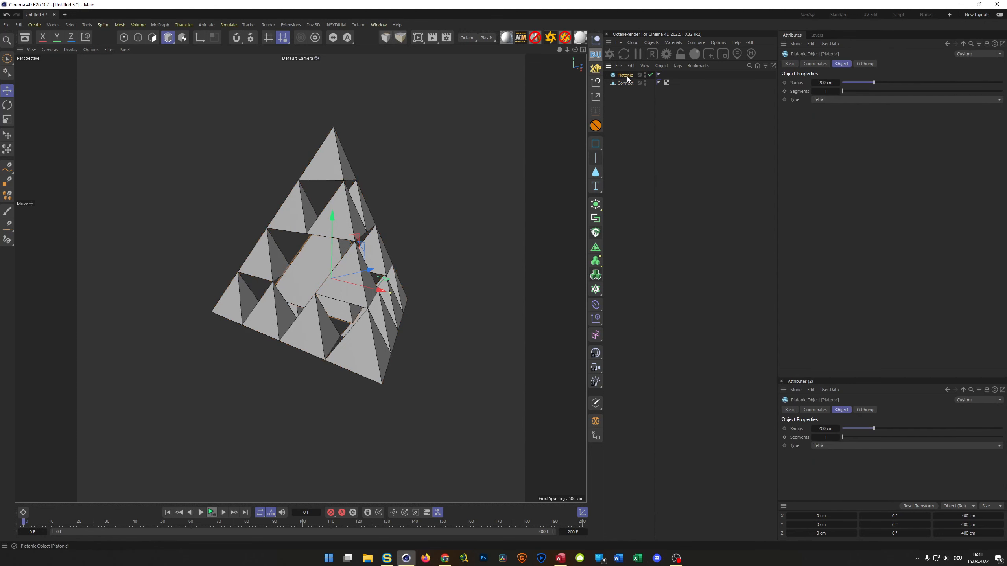
{"action": "left_click", "coordinate": [831, 83]}
{"action": "type", "text": "400"}
{"action": "key", "text": "Return"}
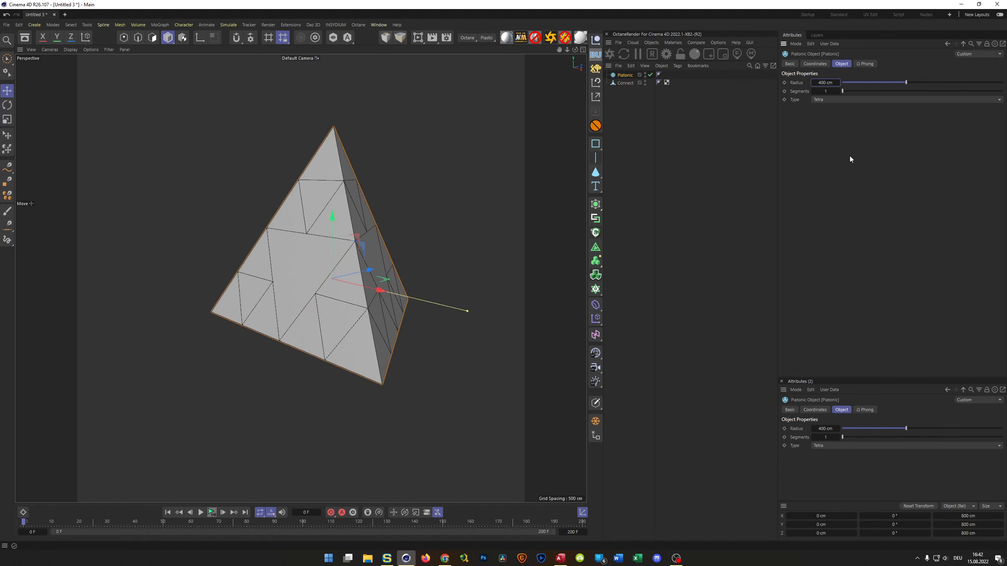
{"action": "left_click", "coordinate": [645, 73]}
Add a Cloner as parent of the Connect mesh and set its mode to Object
{"action": "left_click", "coordinate": [625, 83]}
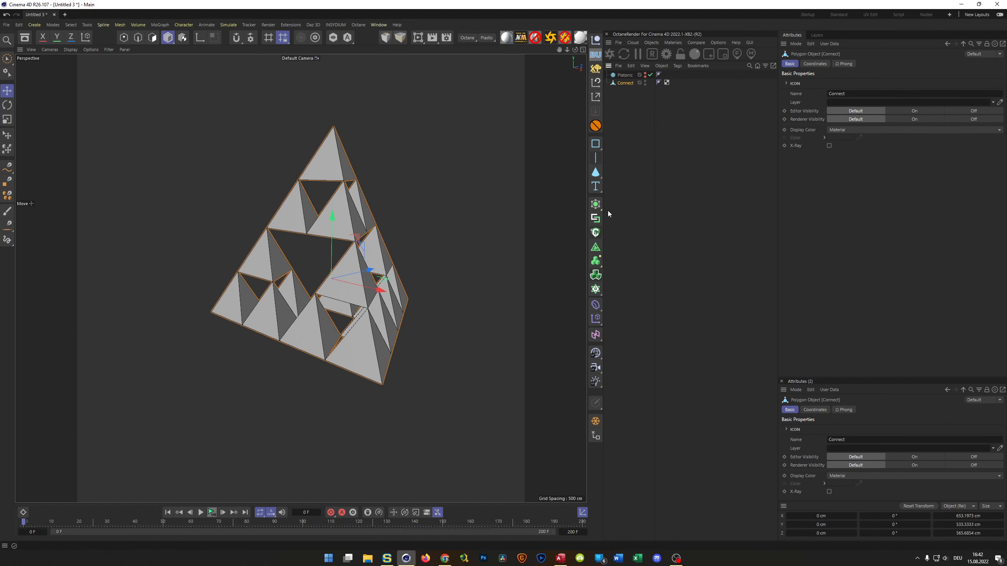
{"action": "left_click", "coordinate": [596, 260], "text": "alt"}
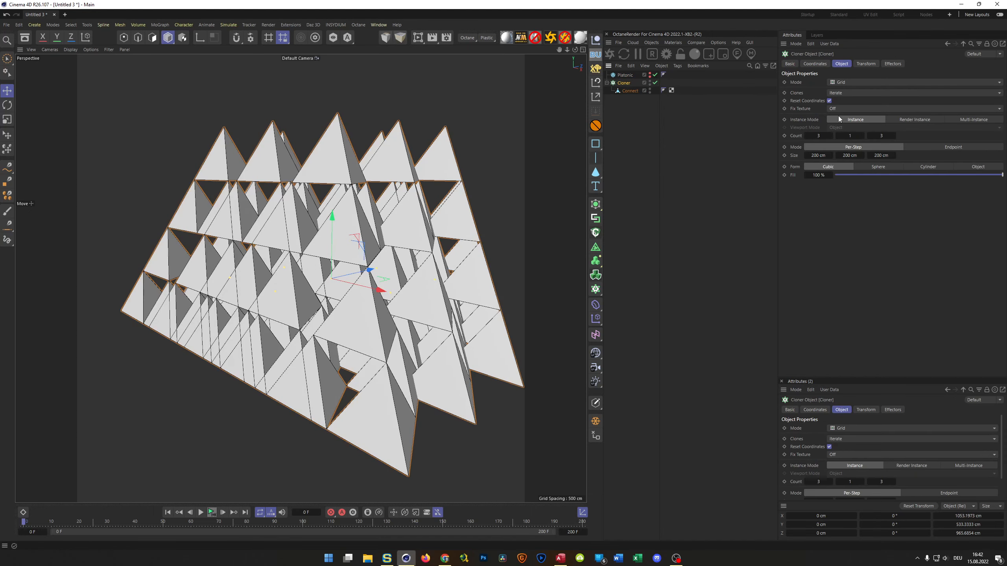
{"action": "left_click", "coordinate": [845, 81]}
{"action": "left_click", "coordinate": [868, 92]}
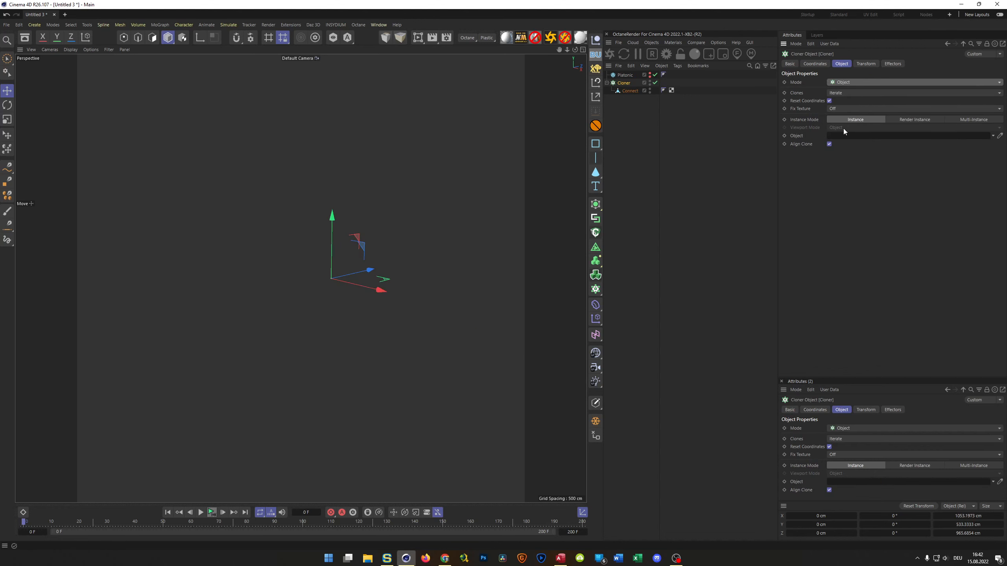
{"action": "left_click", "coordinate": [842, 107]}
{"action": "left_click", "coordinate": [842, 107]}
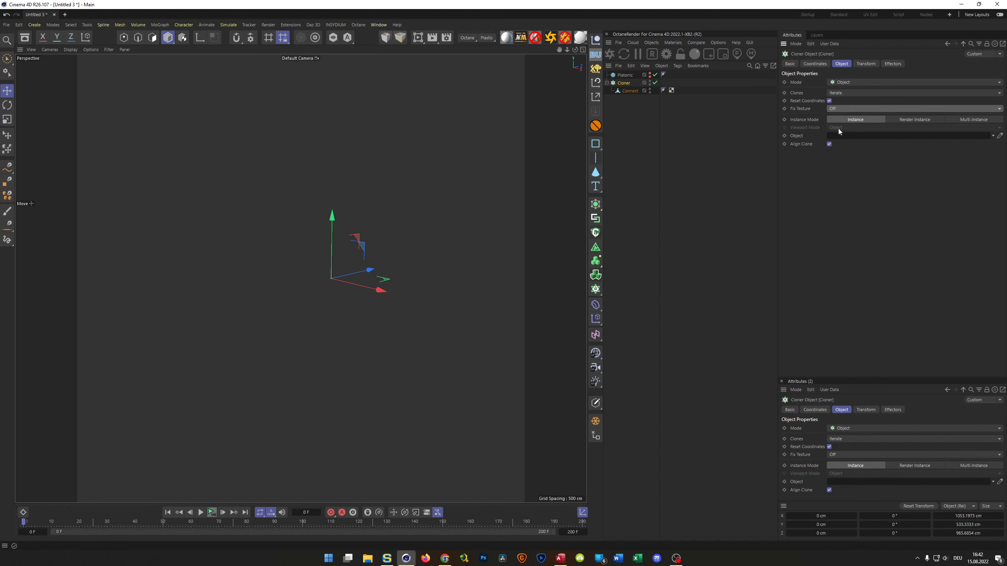
Assign the Platonic as the Cloner's object, set the distribution to Vertex and turn off Align Clone
{"action": "left_click_drag", "start_coordinate": [625, 75], "coordinate": [837, 136]}
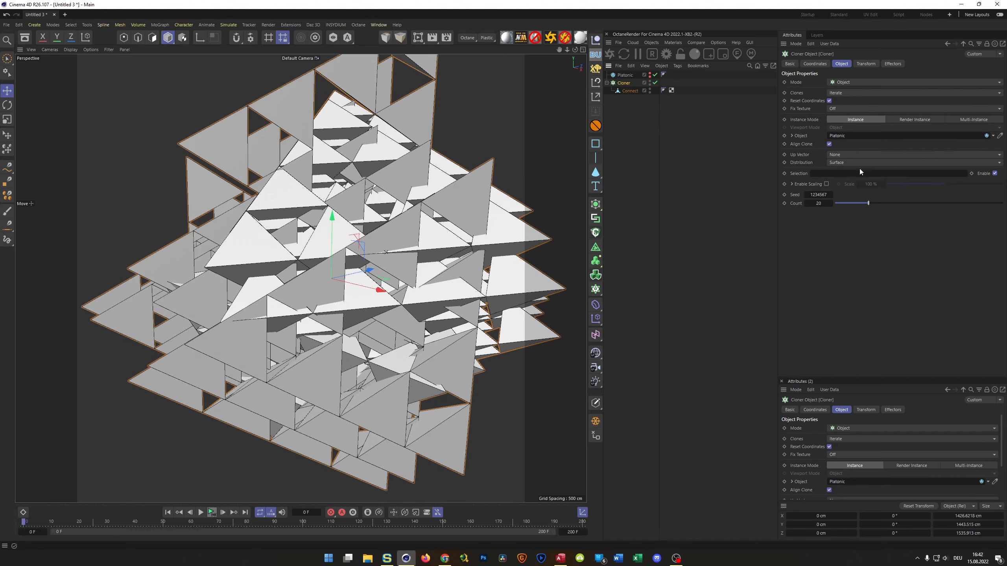
{"action": "left_click", "coordinate": [842, 163]}
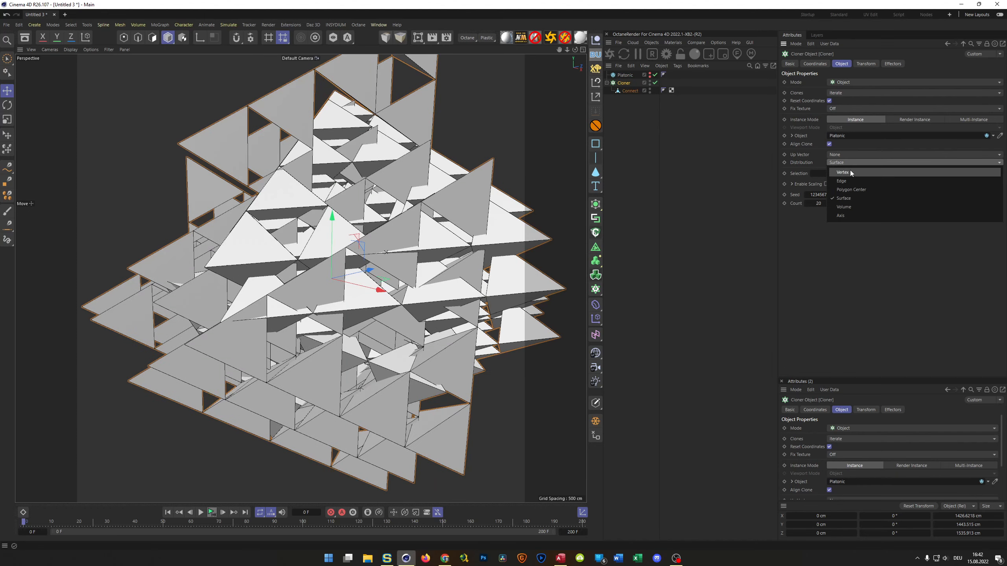
{"action": "left_click", "coordinate": [848, 172]}
{"action": "left_click", "coordinate": [829, 144]}
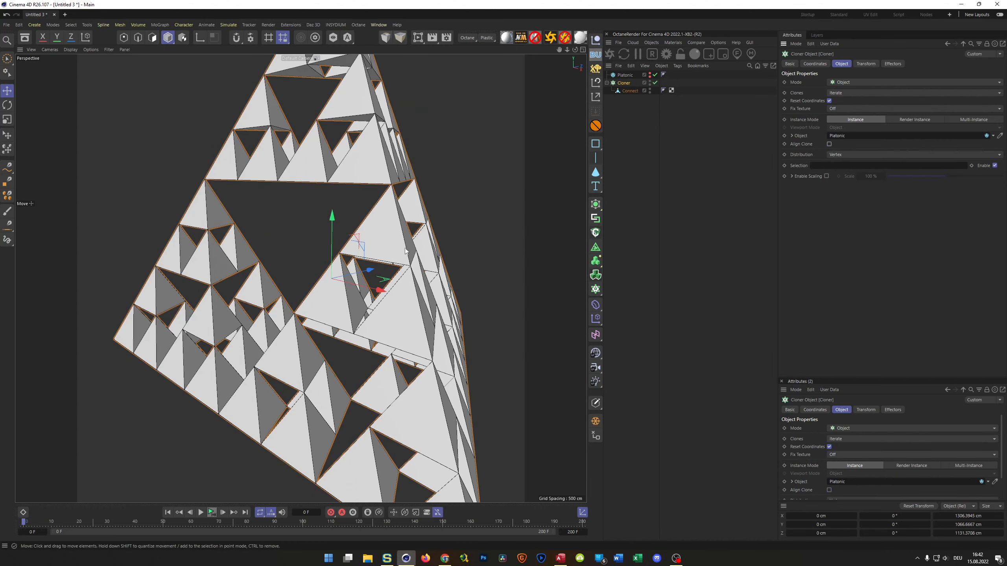
Put the second-level Cloner under a Connect object and make it an editable polygon mesh
{"action": "mouse_move", "coordinate": [335, 278]}
{"action": "left_mouse_down", "text": "alt"}
{"action": "mouse_move", "coordinate": [301, 277]}
{"action": "mouse_move", "coordinate": [331, 277]}
{"action": "left_mouse_up", "text": "alt"}
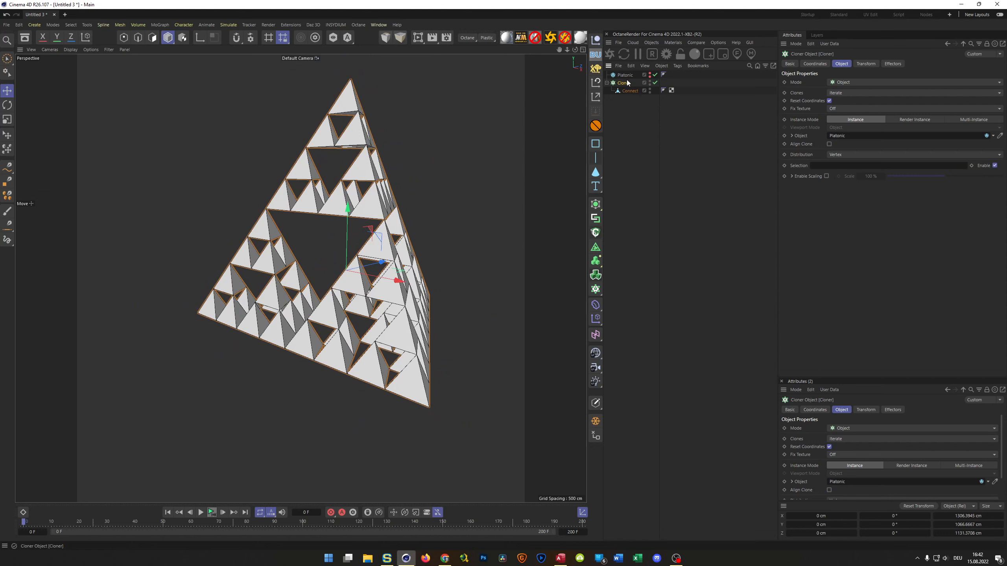
{"action": "left_click", "coordinate": [596, 219], "text": "alt"}
{"action": "key", "text": "c"}
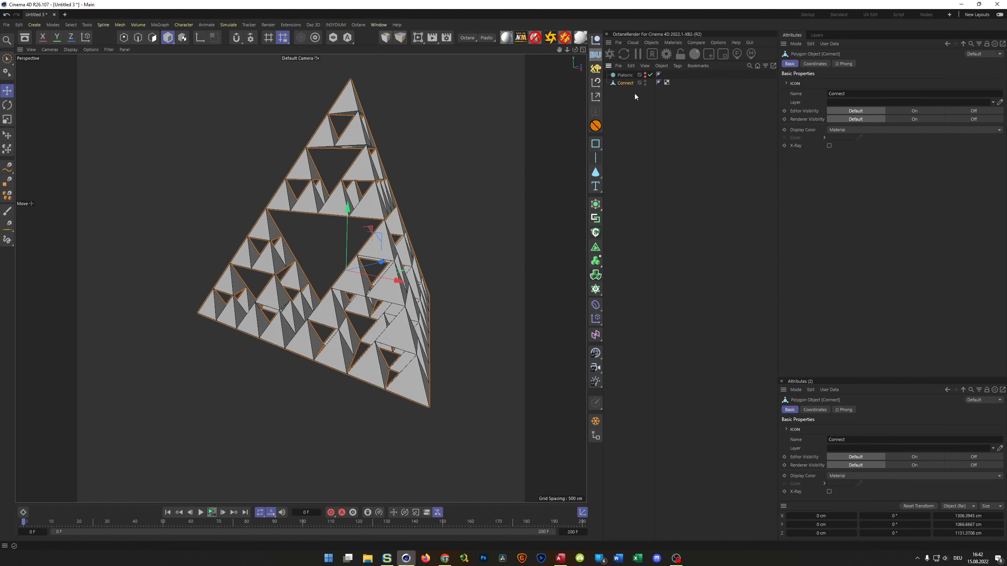
Set the Platonic's radius to 800 cm and briefly show it to check that it encloses the Connect mesh
{"action": "left_click", "coordinate": [626, 75]}
{"action": "left_click", "coordinate": [832, 83]}
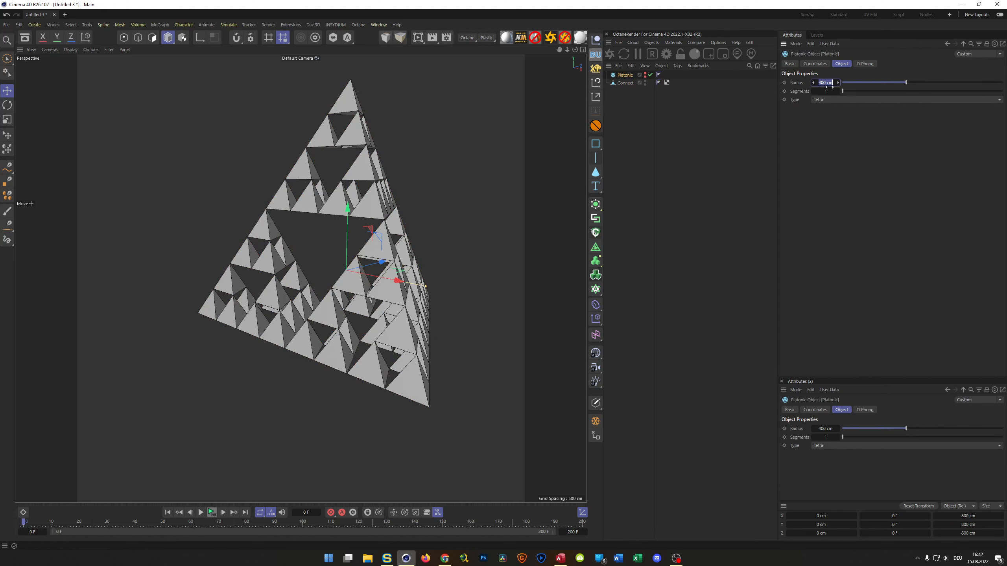
{"action": "type", "text": "800"}
{"action": "key", "text": "Return"}
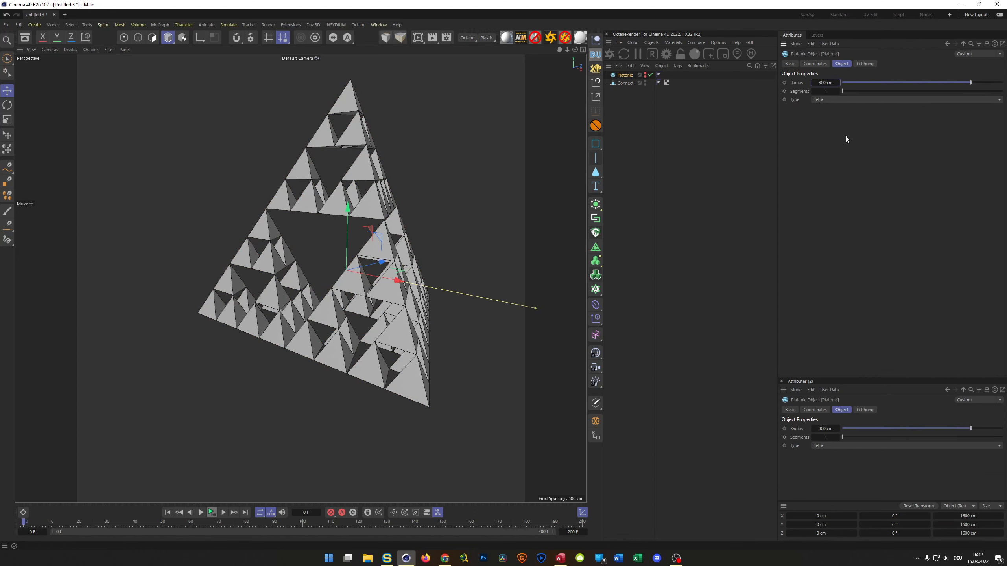
{"action": "left_click", "coordinate": [646, 75]}
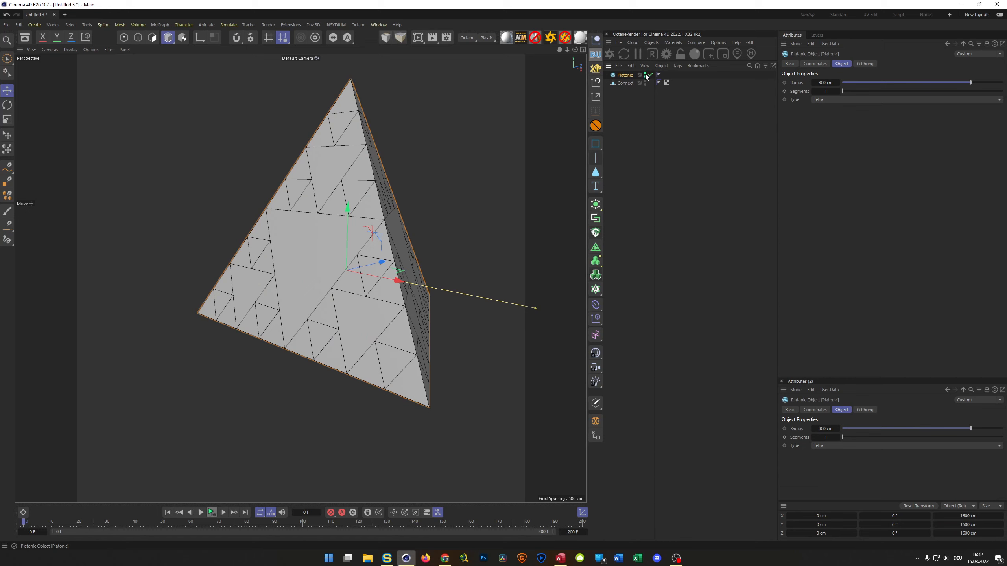
{"action": "left_click", "coordinate": [646, 75]}
Place the enlarged Connect mesh under a new Cloner in Object mode
{"action": "left_click", "coordinate": [623, 84]}
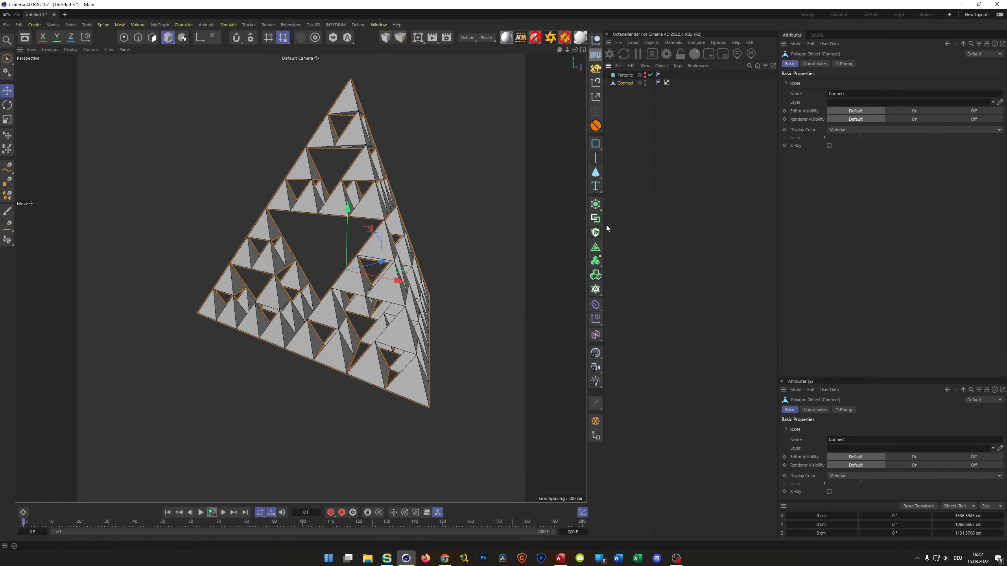
{"action": "left_click", "coordinate": [595, 289], "text": "alt"}
{"action": "left_click", "coordinate": [842, 84]}
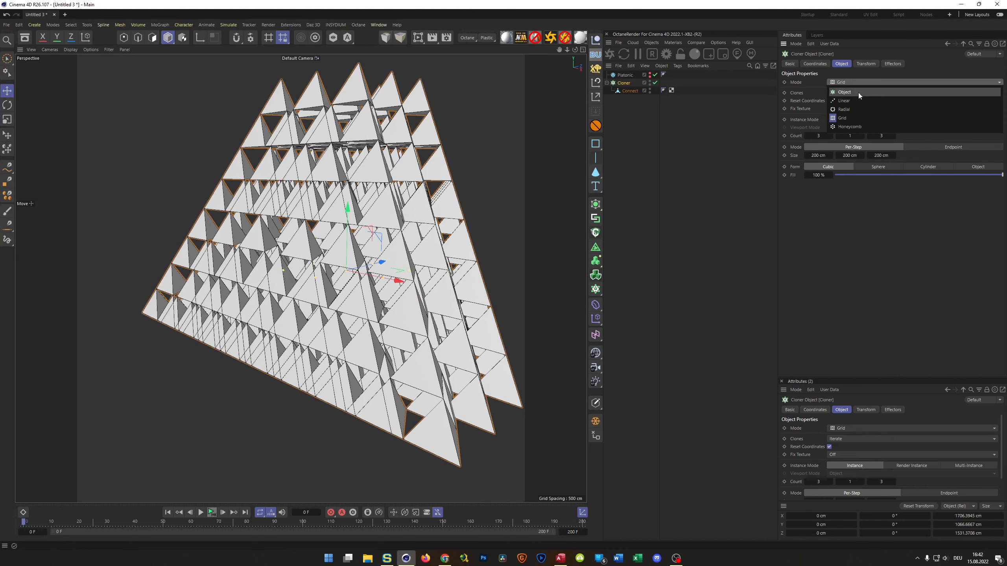
{"action": "left_click", "coordinate": [859, 93]}
Clone the mesh onto the 800 cm Platonic's vertices using Vertex distribution, with Align Clone off
{"action": "left_click_drag", "start_coordinate": [625, 80], "coordinate": [849, 136]}
{"action": "left_click", "coordinate": [844, 162]}
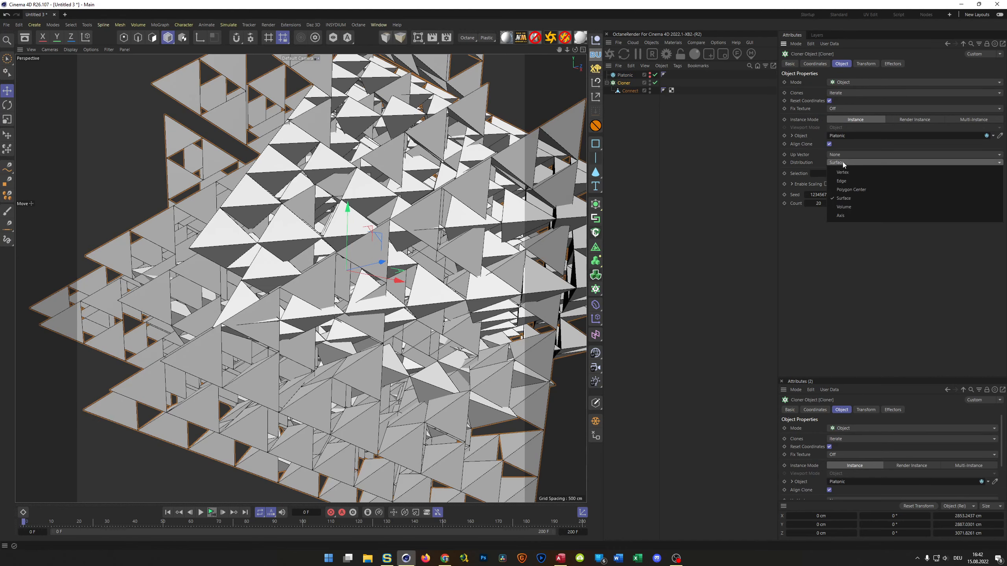
{"action": "left_click", "coordinate": [849, 172]}
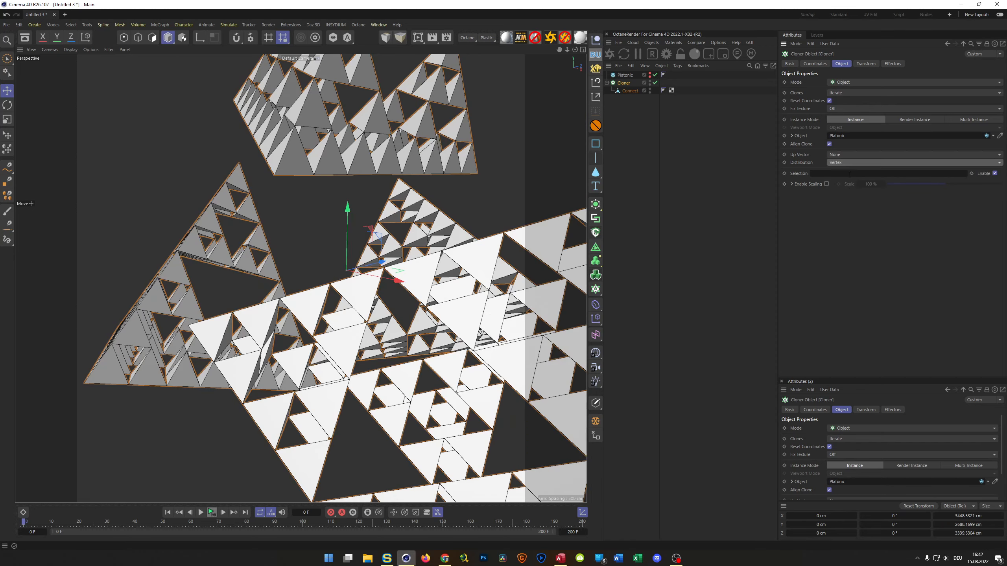
{"action": "left_click", "coordinate": [829, 144]}
Merge the Cloner's pyramids with a parent Connect object and make the result editable
{"action": "left_click_drag", "start_coordinate": [364, 291], "coordinate": [440, 345], "text": "alt"}
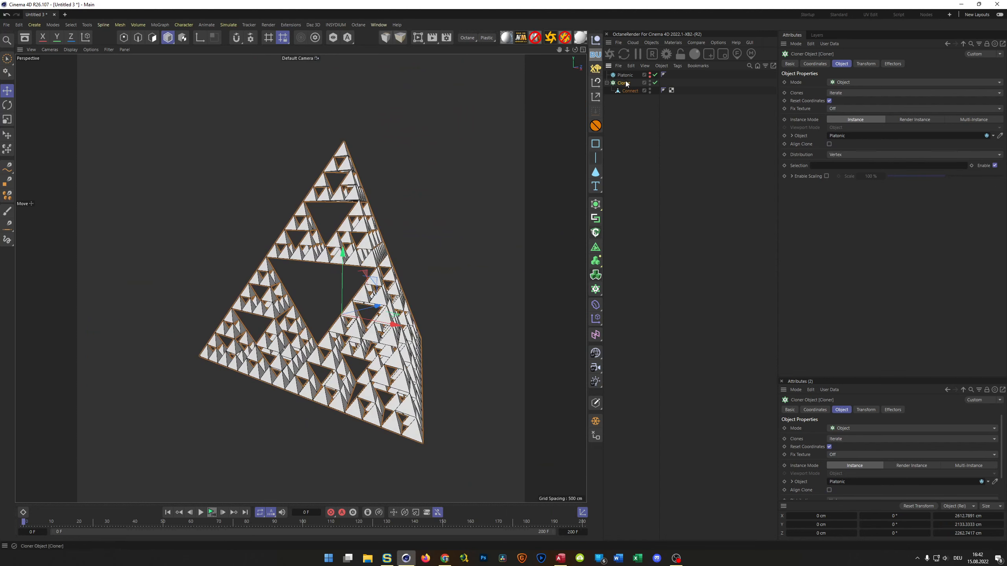
{"action": "left_click", "coordinate": [595, 219], "text": "alt"}
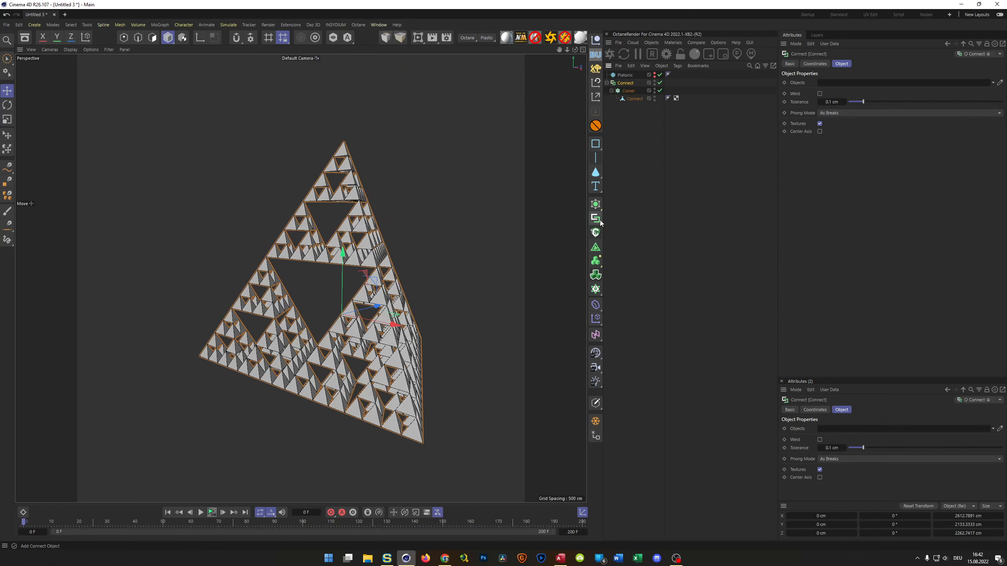
{"action": "key", "text": "c"}
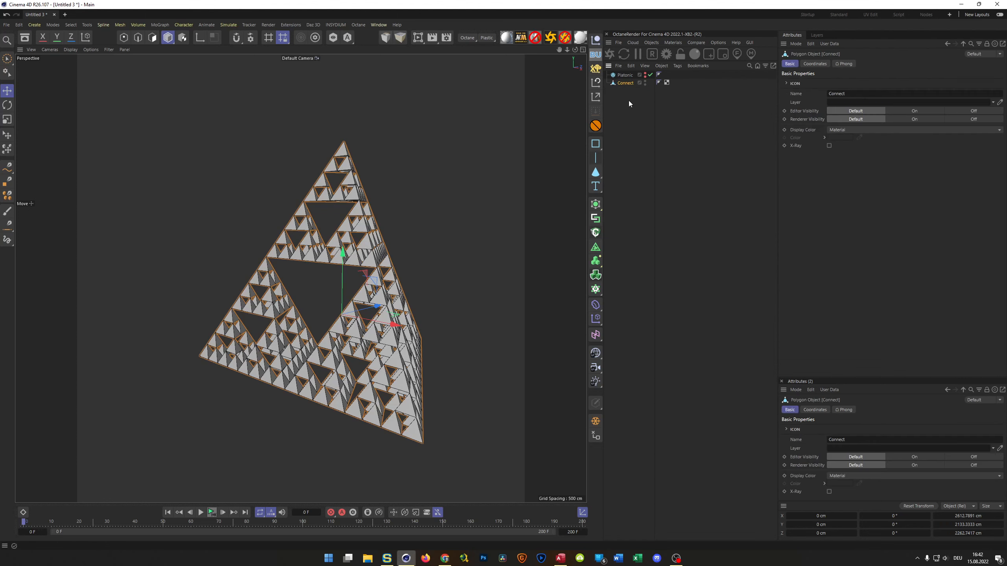
Delete the Platonic object from the scene, keeping only the Connect mesh
{"action": "left_click", "coordinate": [625, 75]}
{"action": "key", "text": "Return"}
{"action": "left_click", "coordinate": [638, 103]}
{"action": "left_click", "coordinate": [626, 76]}
{"action": "key", "text": "Delete"}
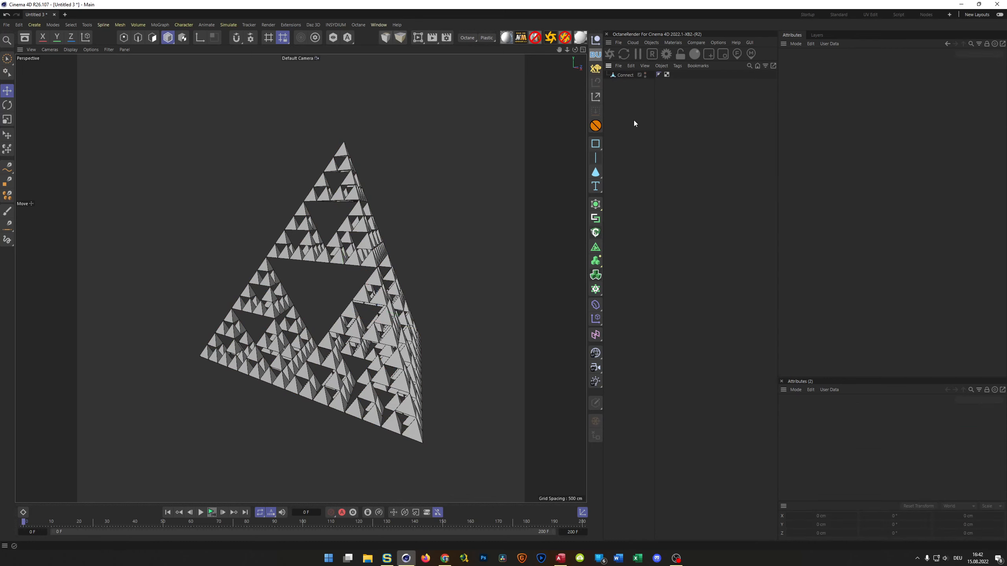
Examine the fractal pyramid from several angles and at close range
{"action": "left_click_drag", "start_coordinate": [468, 337], "coordinate": [348, 337], "text": "alt"}
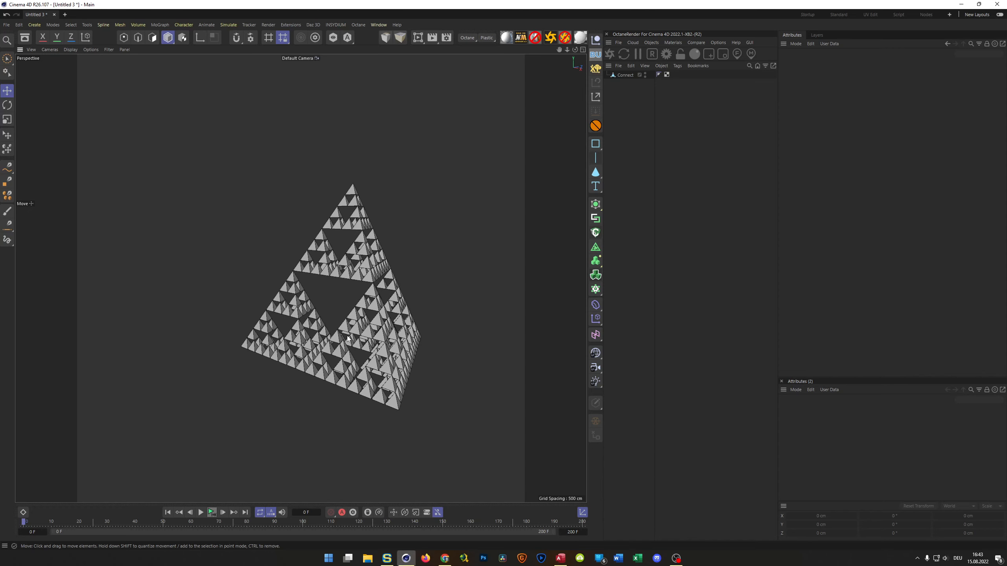
{"action": "left_click_drag", "start_coordinate": [345, 267], "coordinate": [379, 212], "text": "alt"}
{"action": "right_click_drag", "start_coordinate": [379, 210], "coordinate": [385, 203], "text": "alt"}
{"action": "middle_click_drag", "start_coordinate": [385, 202], "coordinate": [364, 218], "text": "alt"}
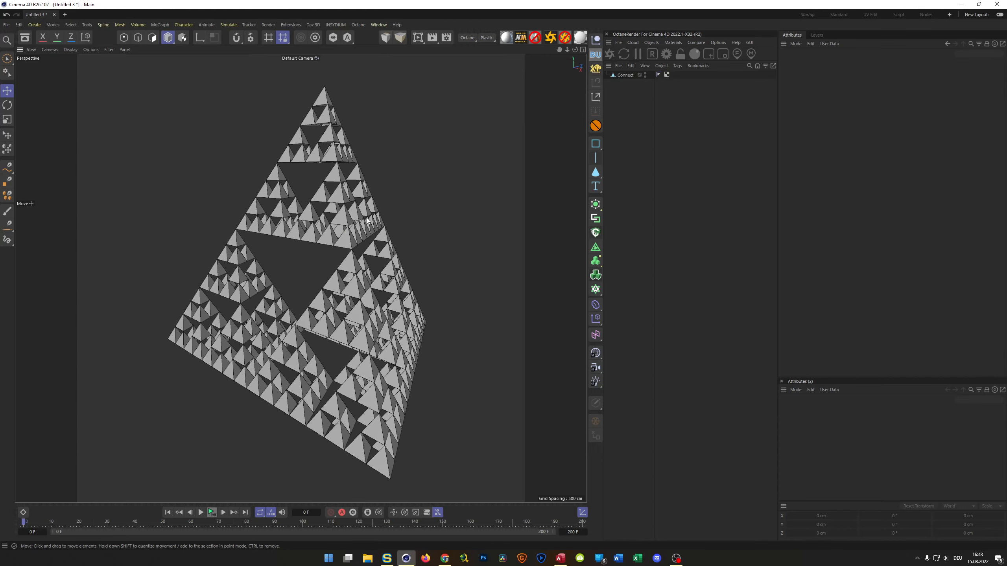
{"action": "right_click_drag", "start_coordinate": [348, 244], "coordinate": [449, 187], "text": "alt"}
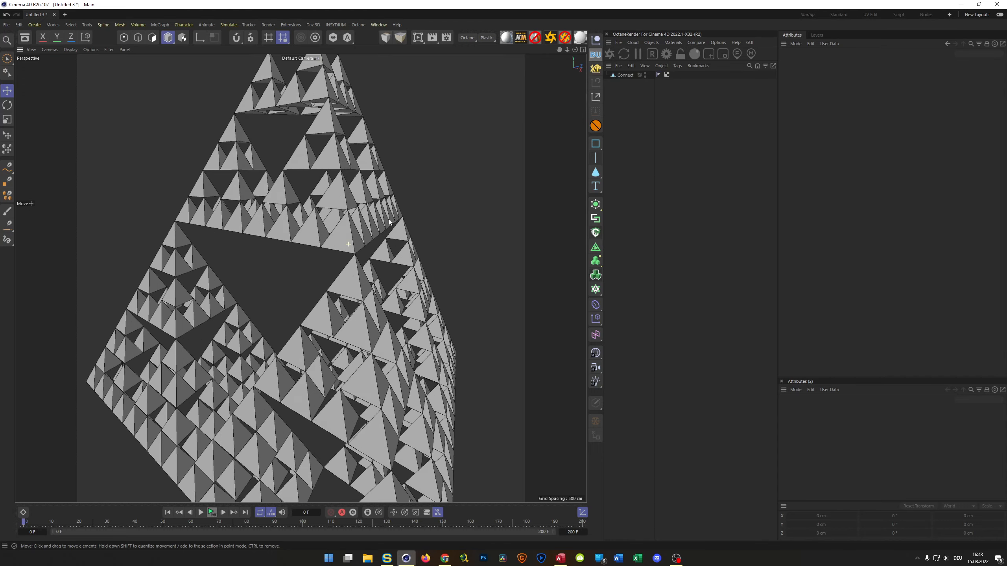
{"action": "left_click_drag", "start_coordinate": [352, 302], "coordinate": [362, 213], "text": "alt"}
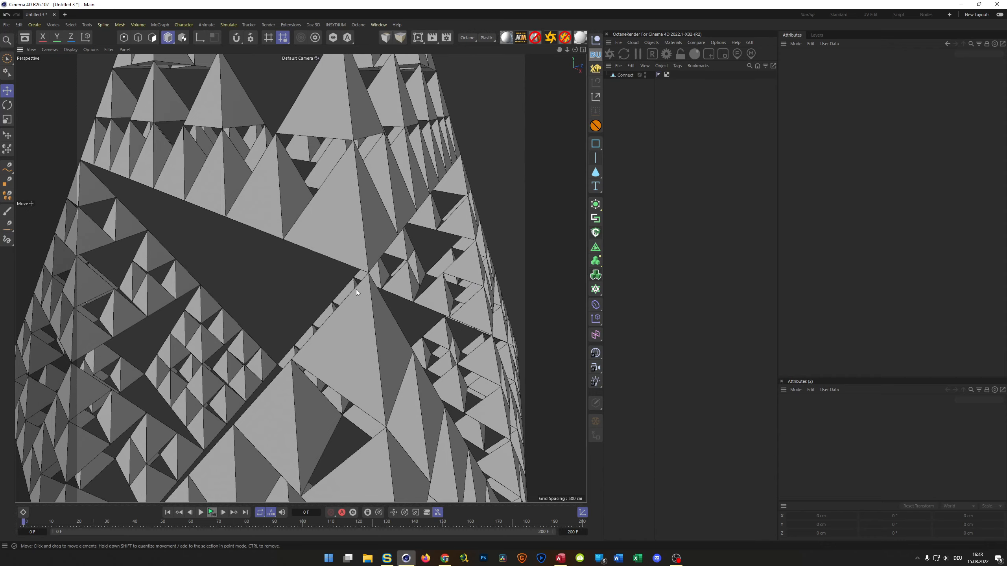
{"action": "right_click_drag", "start_coordinate": [355, 290], "coordinate": [307, 333], "text": "alt"}
{"action": "right_click_drag", "start_coordinate": [355, 297], "coordinate": [359, 253], "text": "alt"}
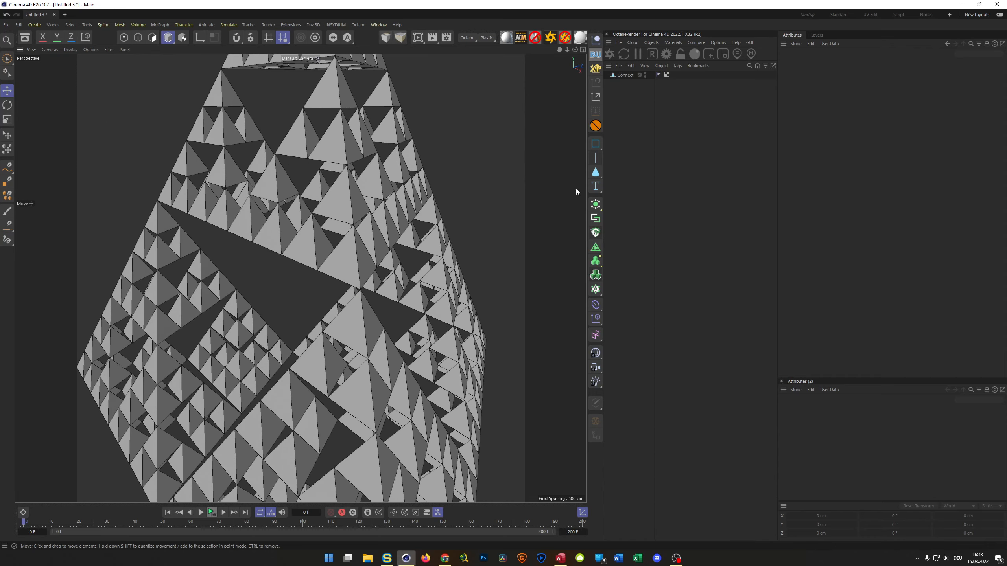
{"action": "left_click", "coordinate": [625, 75]}
{"action": "left_click", "coordinate": [595, 305]}
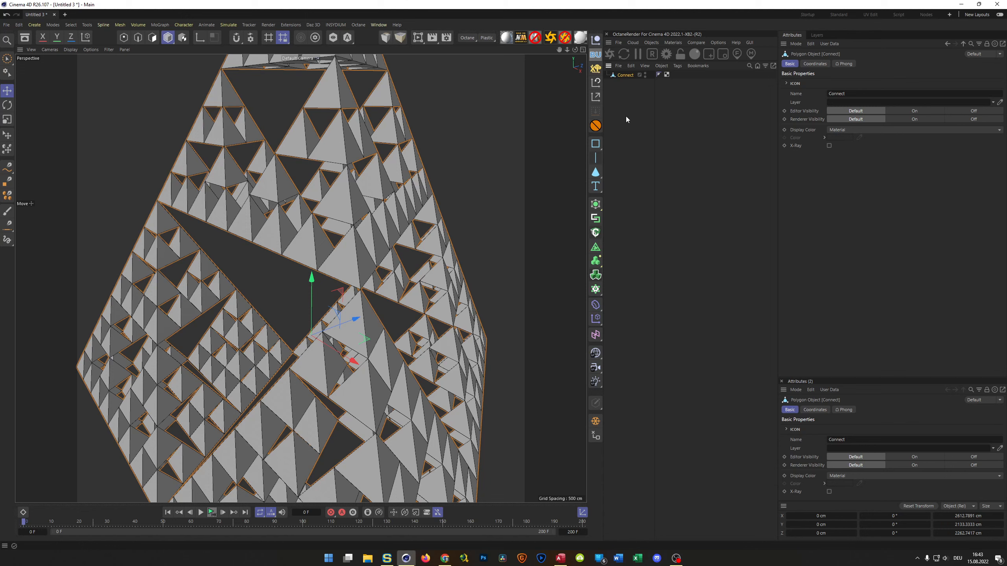
{"action": "left_click", "coordinate": [632, 99]}
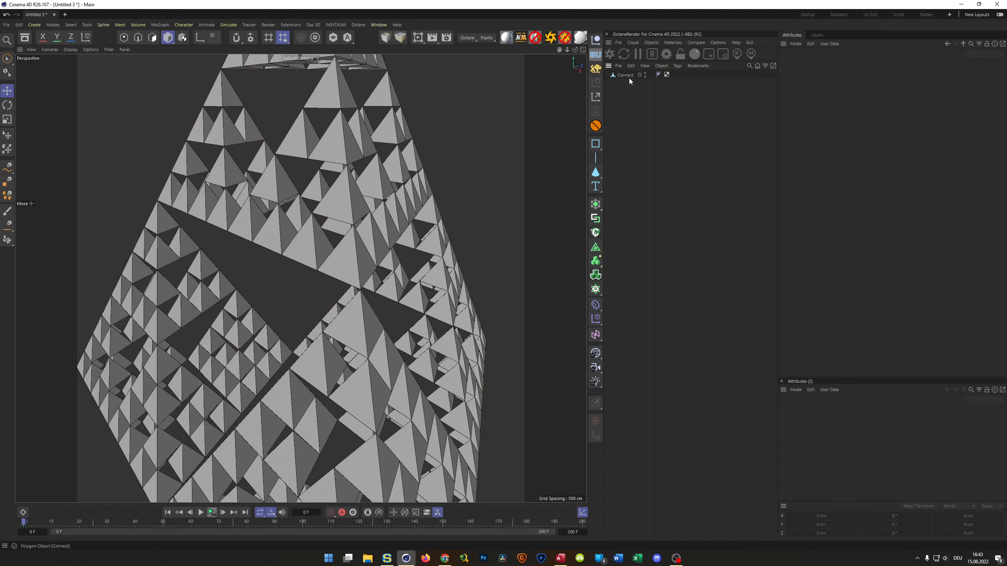
Find the Bevel deformer with a command search for "beve" and add it as a child of the Connect mesh
{"action": "left_click", "coordinate": [629, 76]}
{"action": "key", "text": "shift+c"}
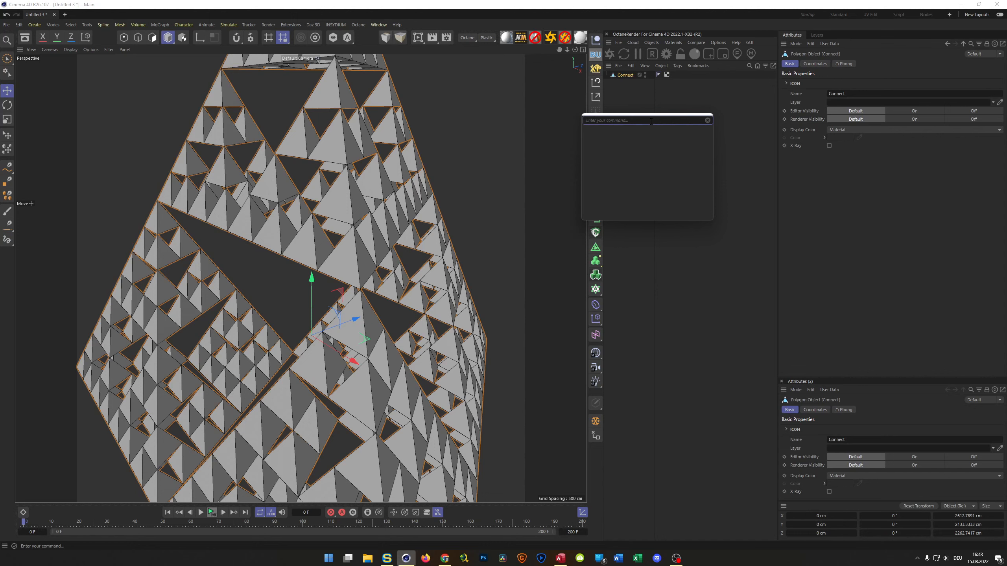
{"action": "type", "text": "beve"}
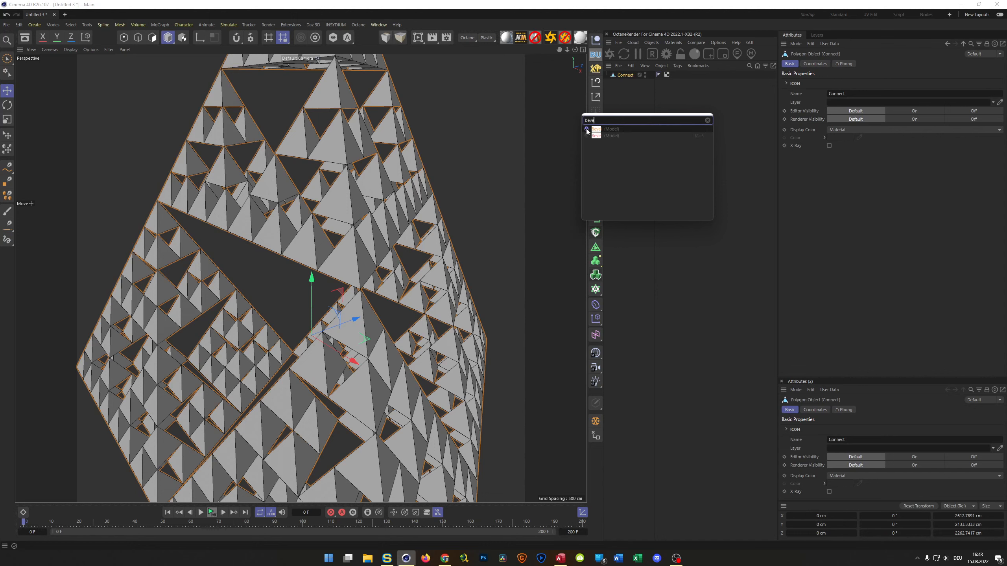
{"action": "left_click", "coordinate": [587, 128]}
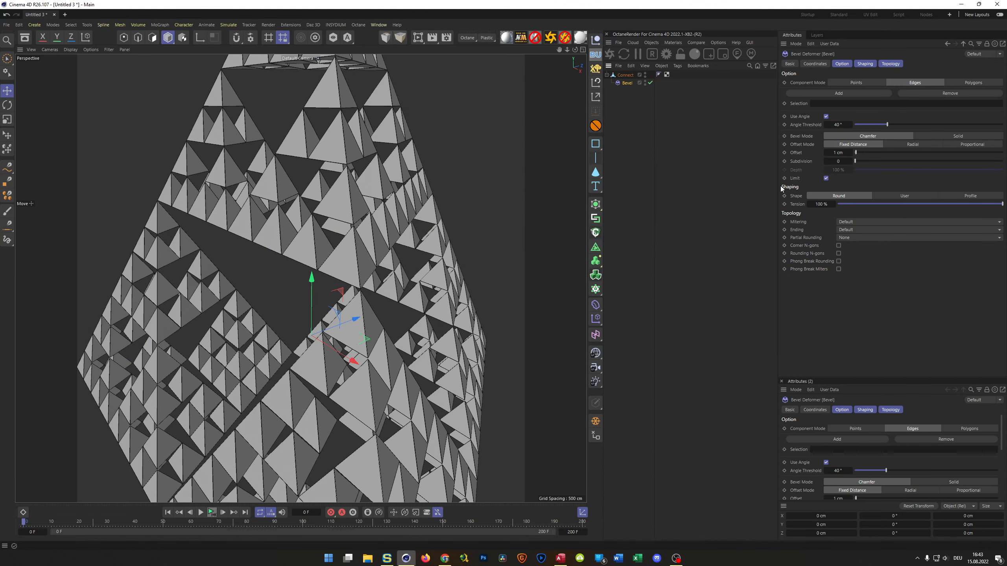
Set the Bevel deformer's offset to 3 cm
{"action": "left_click", "coordinate": [837, 152]}
{"action": "type", "text": "3"}
{"action": "key", "text": "Return"}
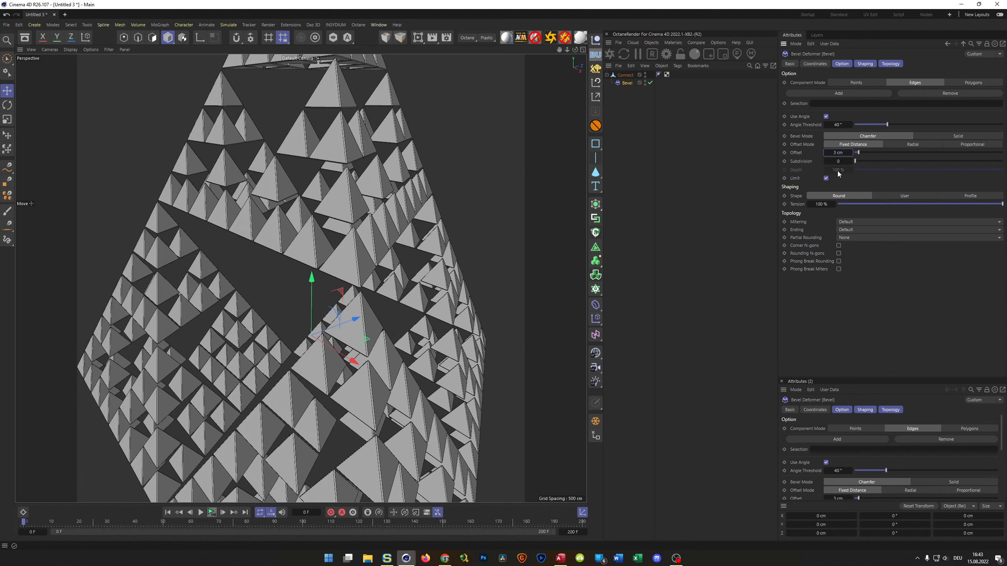
Set the Bevel deformer's subdivision to 3 and its offset to 4 cm
{"action": "key", "text": "Tab"}
{"action": "key", "text": "Return"}
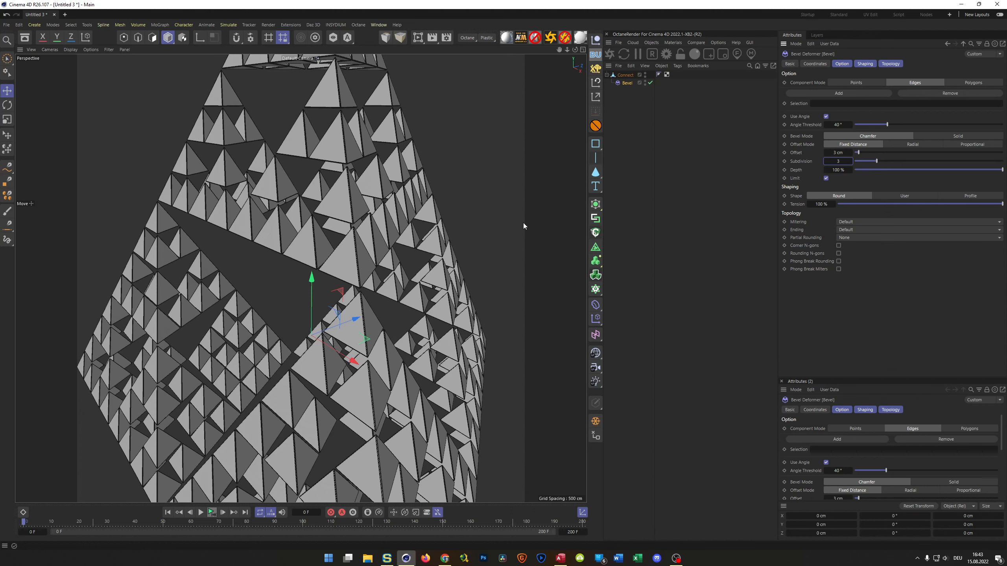
{"action": "scroll", "coordinate": [400, 232], "scroll_direction": "up", "scroll_amount": 10}
{"action": "left_click_drag", "start_coordinate": [358, 232], "coordinate": [446, 236], "text": "alt"}
{"action": "left_click", "coordinate": [832, 152]}
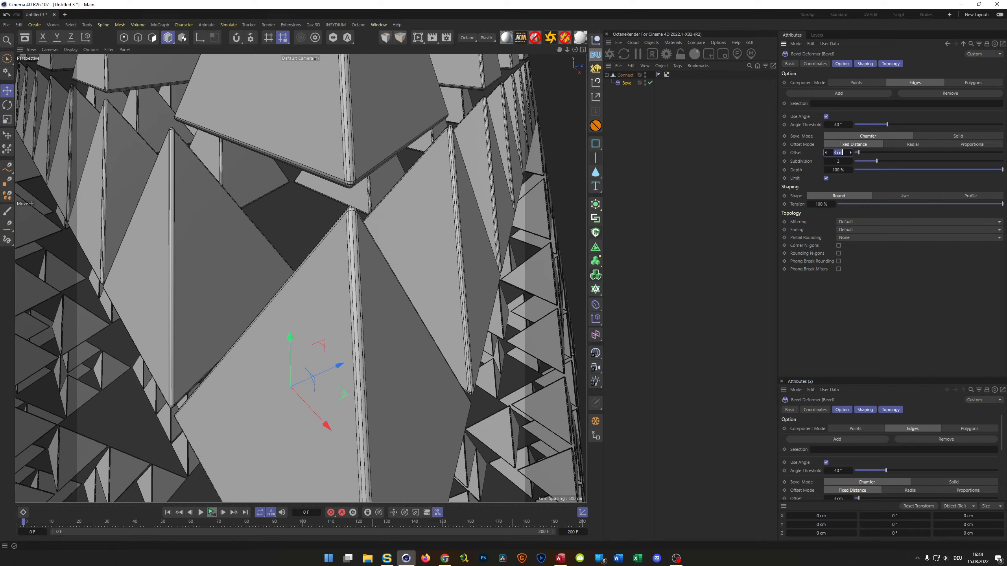
{"action": "type", "text": "4"}
{"action": "key", "text": "Return"}
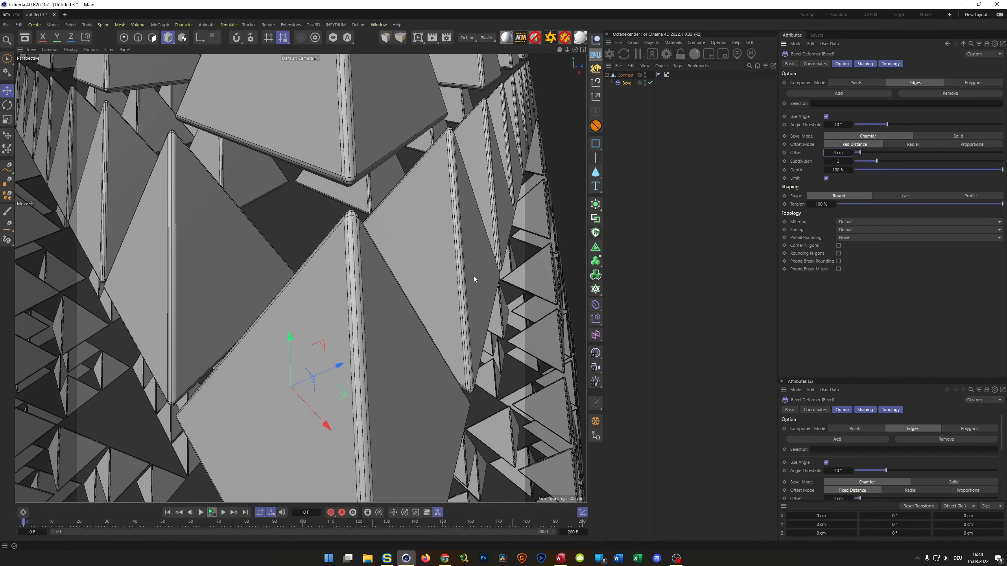
Examine the bevelled pyramid edges near and far, switching the Bevel deformer off and on to compare
{"action": "scroll", "coordinate": [377, 304], "scroll_direction": "down", "scroll_amount": 5}
{"action": "left_click_drag", "start_coordinate": [338, 342], "coordinate": [367, 342], "text": "alt"}
{"action": "scroll", "coordinate": [379, 294], "scroll_direction": "up", "scroll_amount": 4}
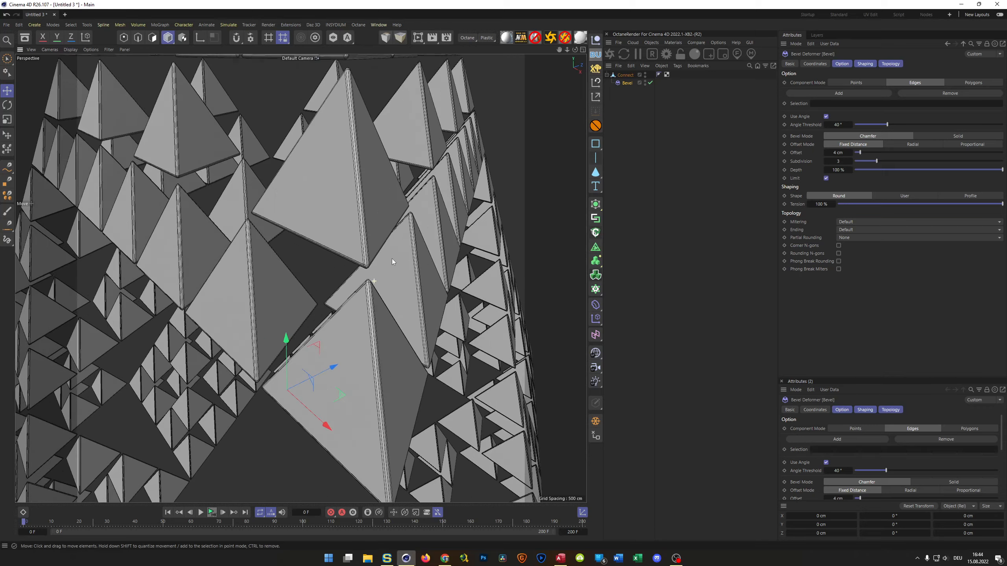
{"action": "scroll", "coordinate": [366, 284], "scroll_direction": "down", "scroll_amount": 8}
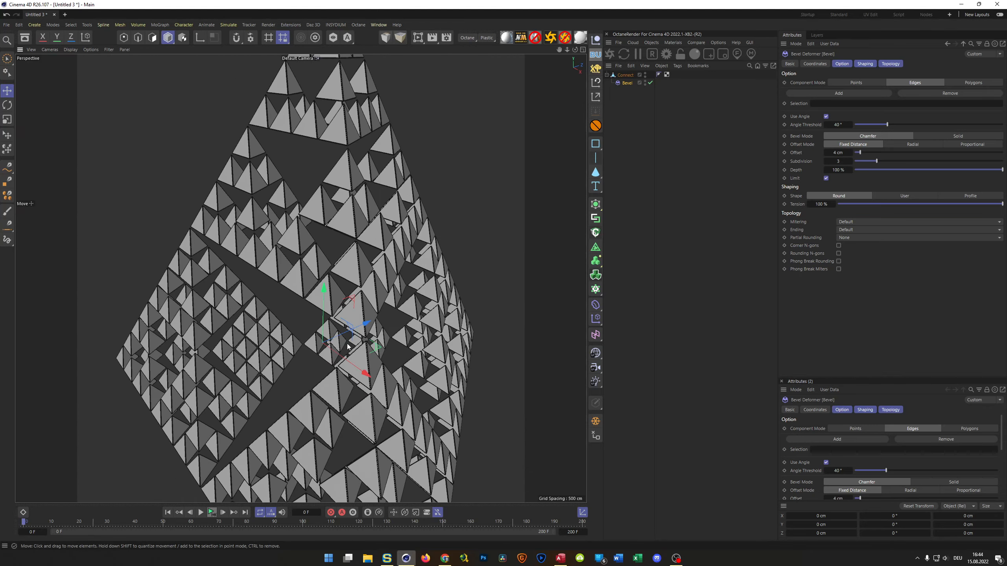
{"action": "left_click_drag", "start_coordinate": [367, 289], "coordinate": [380, 269], "text": "alt"}
{"action": "scroll", "coordinate": [383, 261], "scroll_direction": "up", "scroll_amount": 1}
{"action": "scroll", "coordinate": [390, 253], "scroll_direction": "up", "scroll_amount": 4}
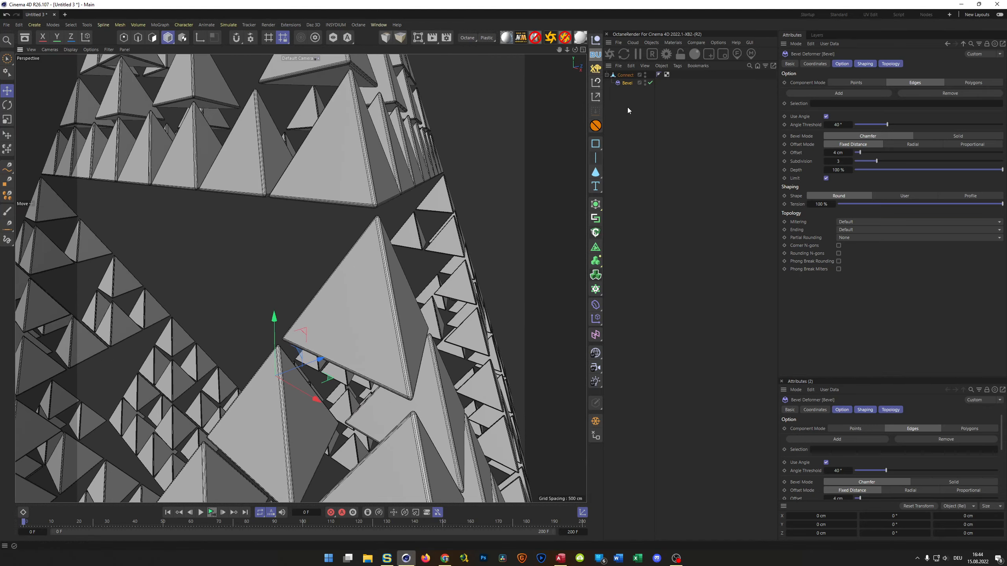
{"action": "left_click", "coordinate": [650, 83]}
{"action": "left_click", "coordinate": [651, 83]}
{"action": "left_click", "coordinate": [651, 83]}
{"action": "left_click", "coordinate": [650, 83]}
{"action": "left_click", "coordinate": [651, 83]}
{"action": "left_click", "coordinate": [651, 83]}
{"action": "left_click_drag", "start_coordinate": [395, 204], "coordinate": [413, 180], "text": "alt"}
{"action": "middle_click_drag", "start_coordinate": [412, 180], "coordinate": [353, 215], "text": "alt"}
{"action": "mouse_move", "coordinate": [353, 218]}
{"action": "left_mouse_down", "text": "alt"}
{"action": "mouse_move", "coordinate": [357, 202]}
{"action": "mouse_move", "coordinate": [349, 205]}
{"action": "left_mouse_up", "text": "alt"}
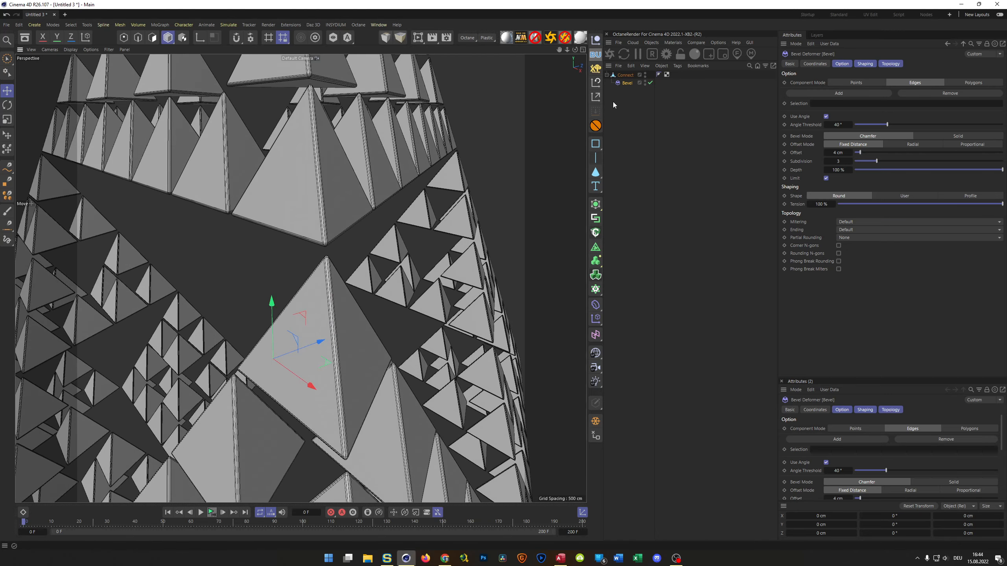
Push all polygons of the Connect mesh outward along their normals by about 4.5 cm with Normal Move, returning to the bevelled object view
{"action": "left_click", "coordinate": [631, 77]}
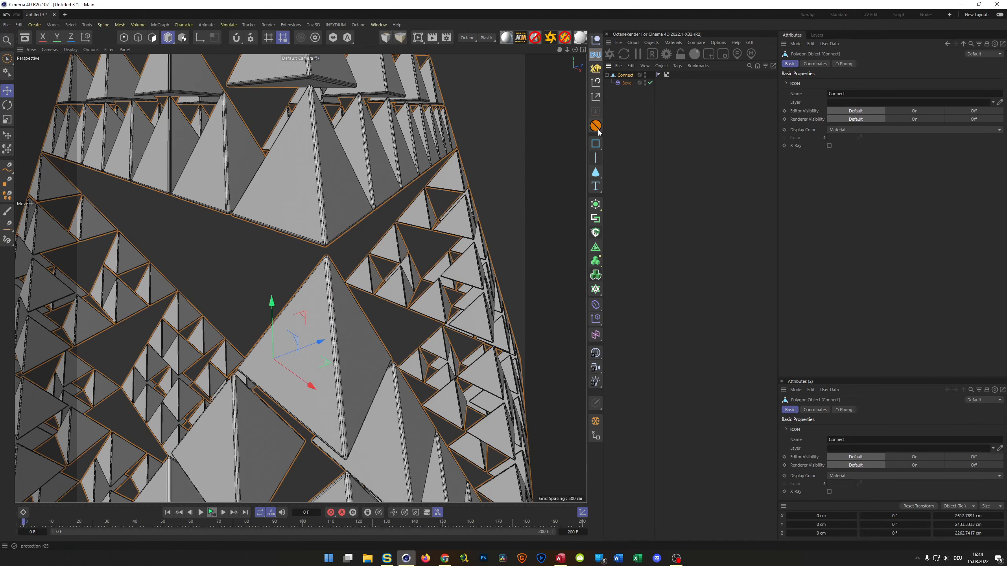
{"action": "key", "text": "Return"}
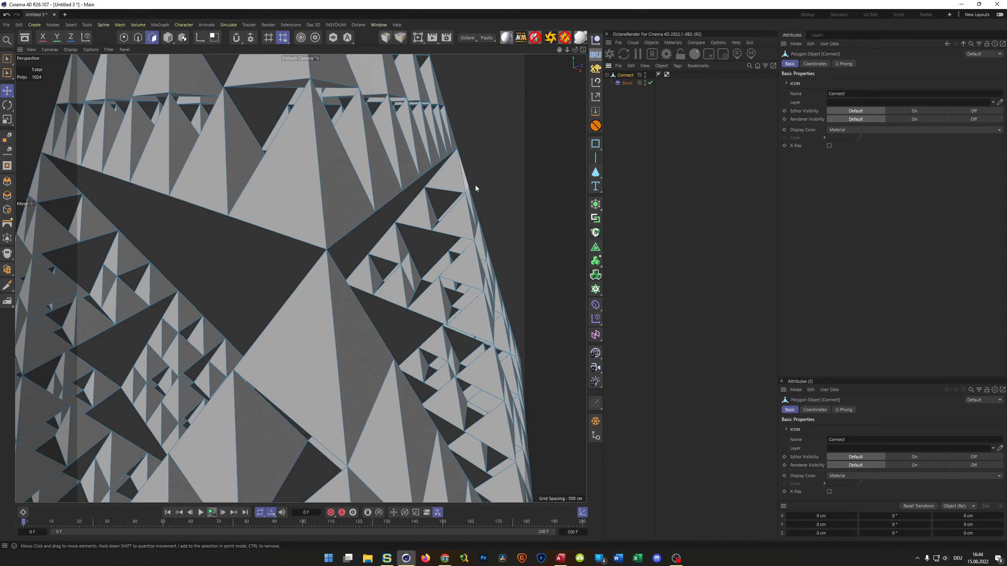
{"action": "right_click", "coordinate": [526, 73]}
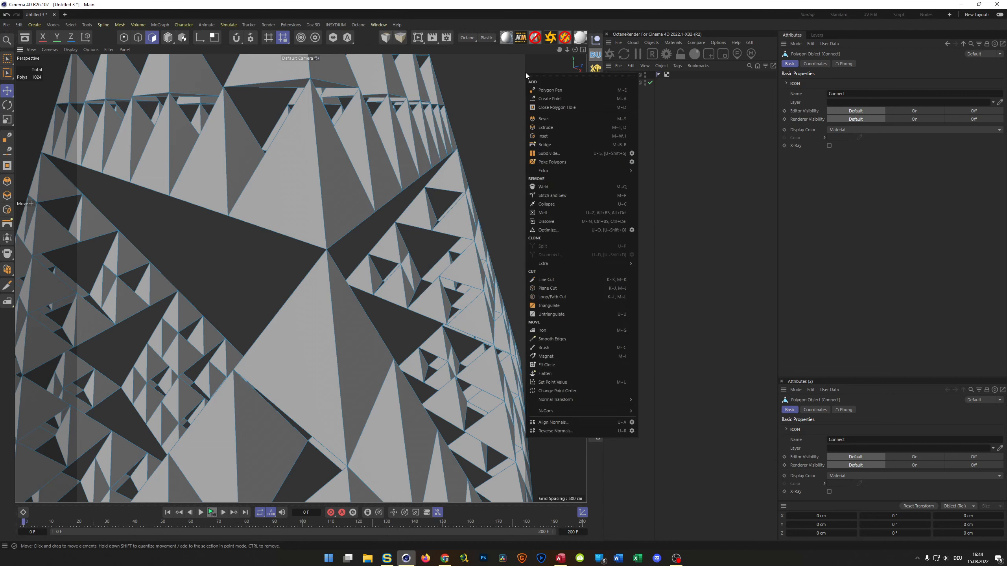
{"action": "mouse_move", "coordinate": [595, 402]}
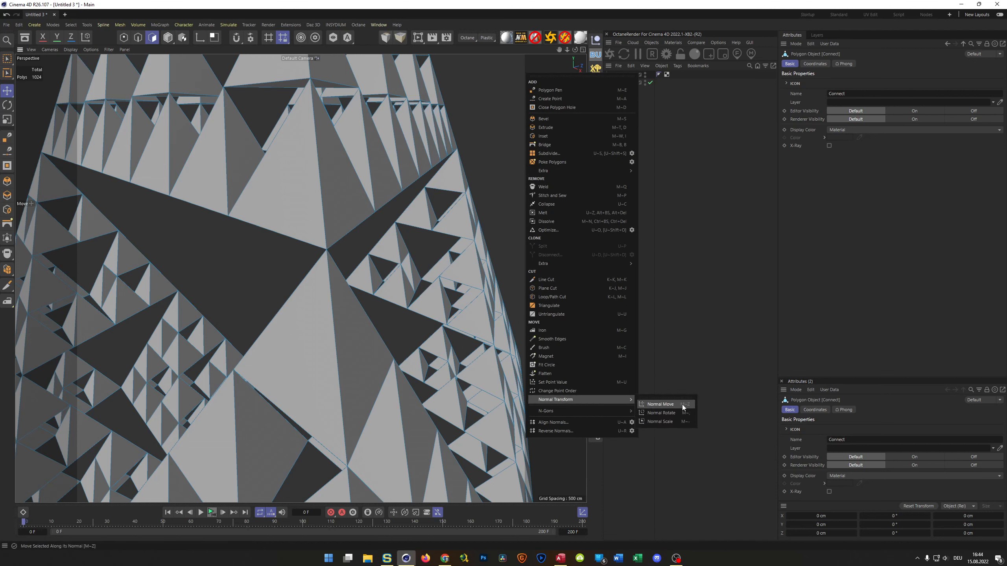
{"action": "left_click", "coordinate": [666, 405]}
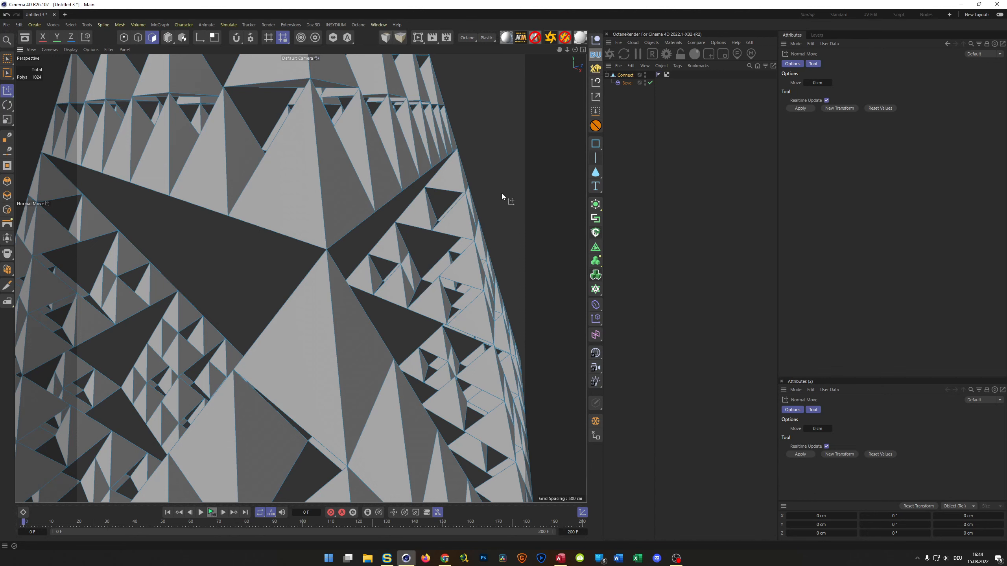
{"action": "left_click_drag", "start_coordinate": [502, 194], "coordinate": [516, 194]}
{"action": "left_click_drag", "start_coordinate": [301, 278], "coordinate": [303, 278]}
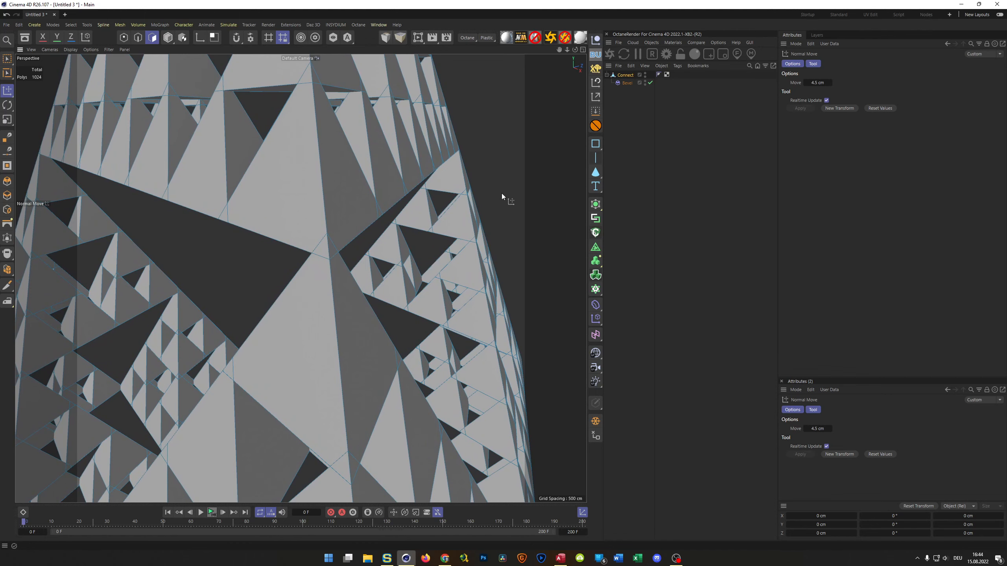
{"action": "key", "text": "Return"}
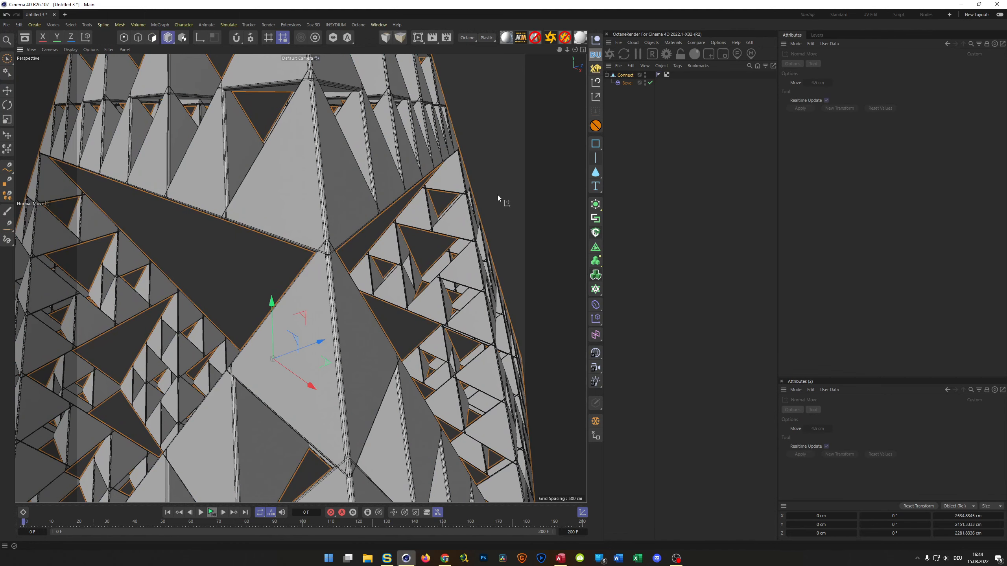
Pull all polygons of the Connect mesh back inward along their normals by about 2.6 cm
{"action": "key", "text": "Return"}
{"action": "left_click_drag", "start_coordinate": [507, 189], "coordinate": [441, 191]}
{"action": "key", "text": "Return"}
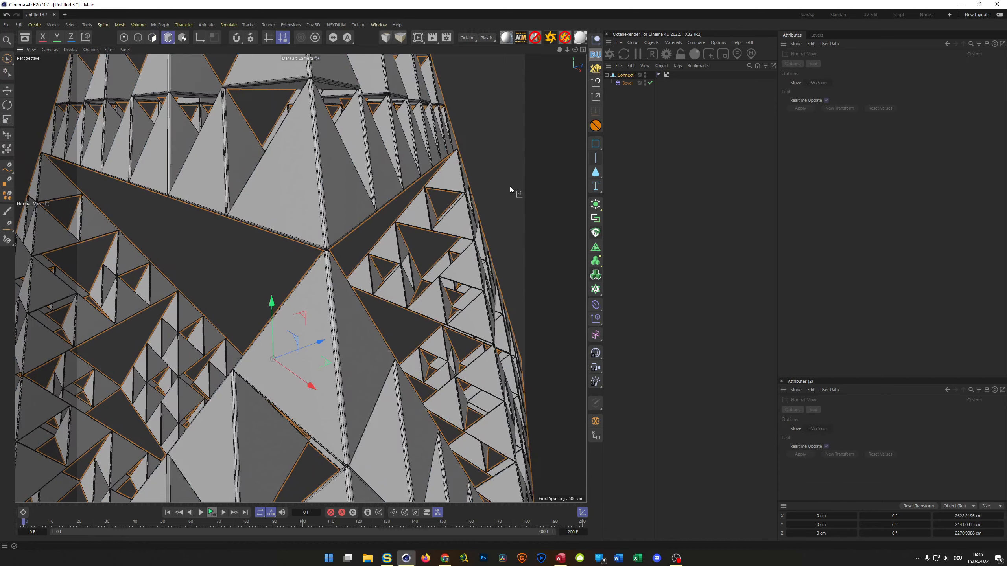
Check where the pyramid tips meet and pull all polygons inward along their normals by about another 0.27 cm
{"action": "scroll", "coordinate": [323, 257], "scroll_direction": "up", "scroll_amount": 8}
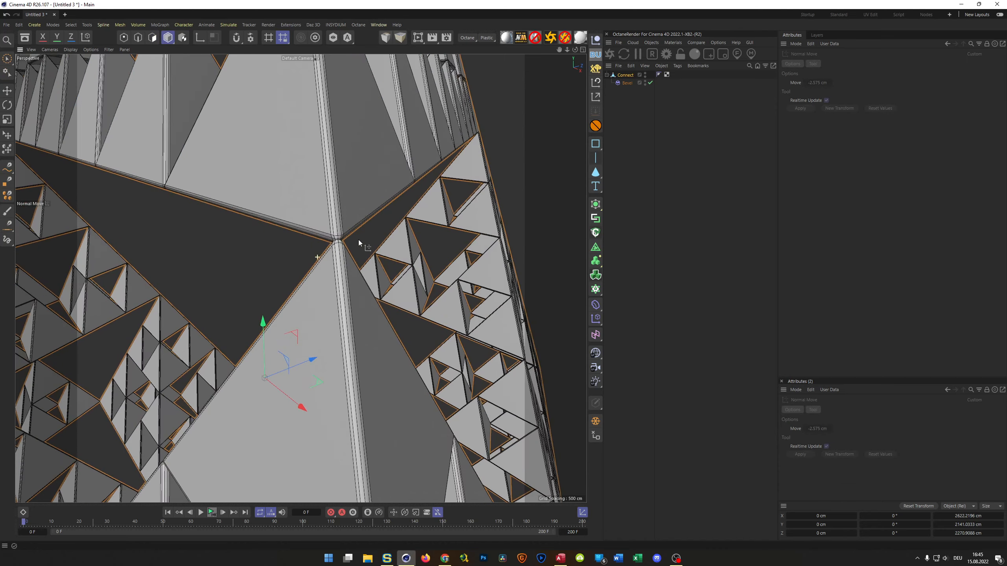
{"action": "left_click_drag", "start_coordinate": [300, 262], "coordinate": [334, 235], "text": "alt"}
{"action": "key", "text": "Return"}
{"action": "left_click_drag", "start_coordinate": [439, 212], "coordinate": [439, 212]}
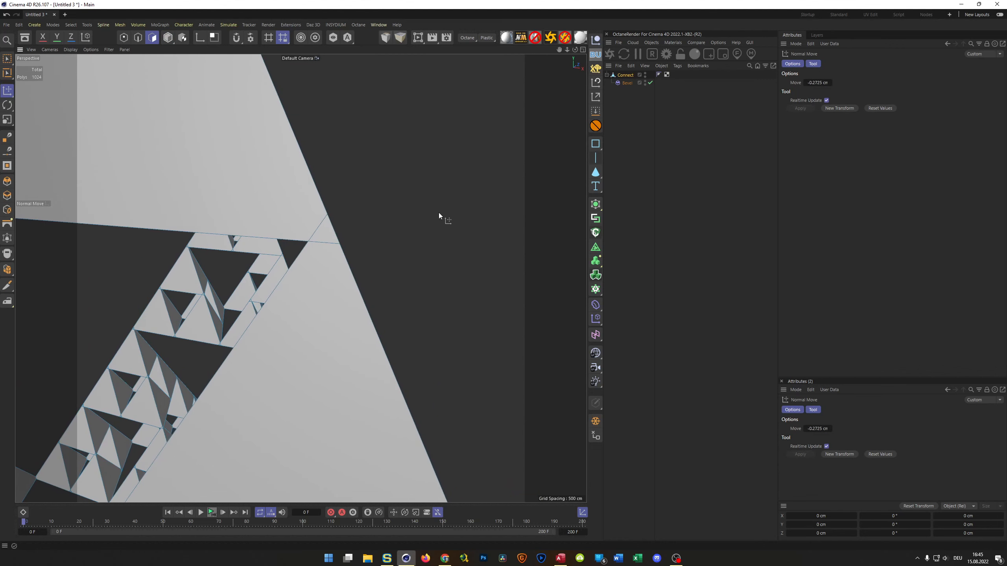
{"action": "key", "text": "Return"}
Bake the Connect mesh with its bevel into a new object using Current State to Object, and delete the original with its Bevel deformer
{"action": "scroll", "coordinate": [400, 239], "scroll_direction": "down", "scroll_amount": 10}
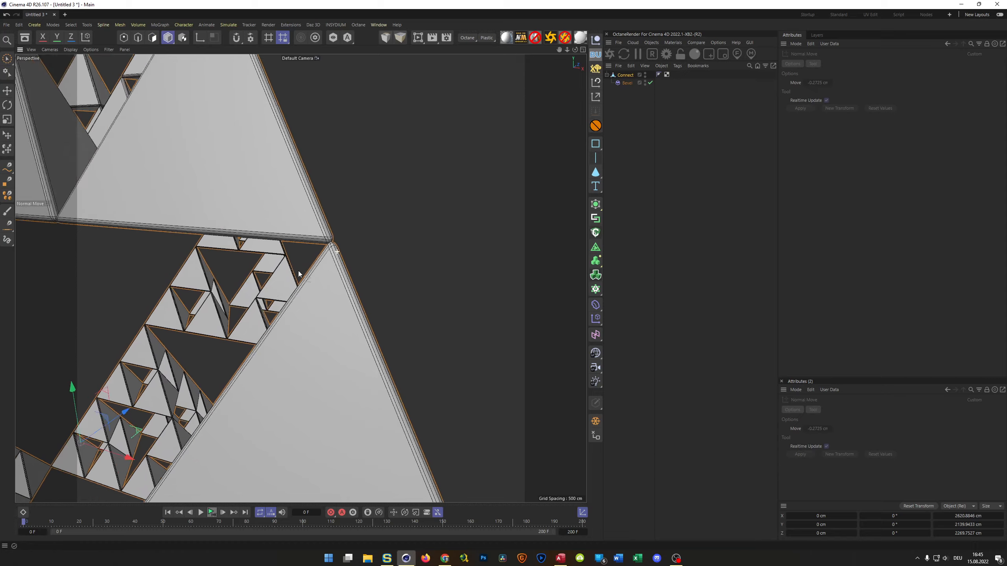
{"action": "left_click_drag", "start_coordinate": [340, 318], "coordinate": [339, 306], "text": "alt"}
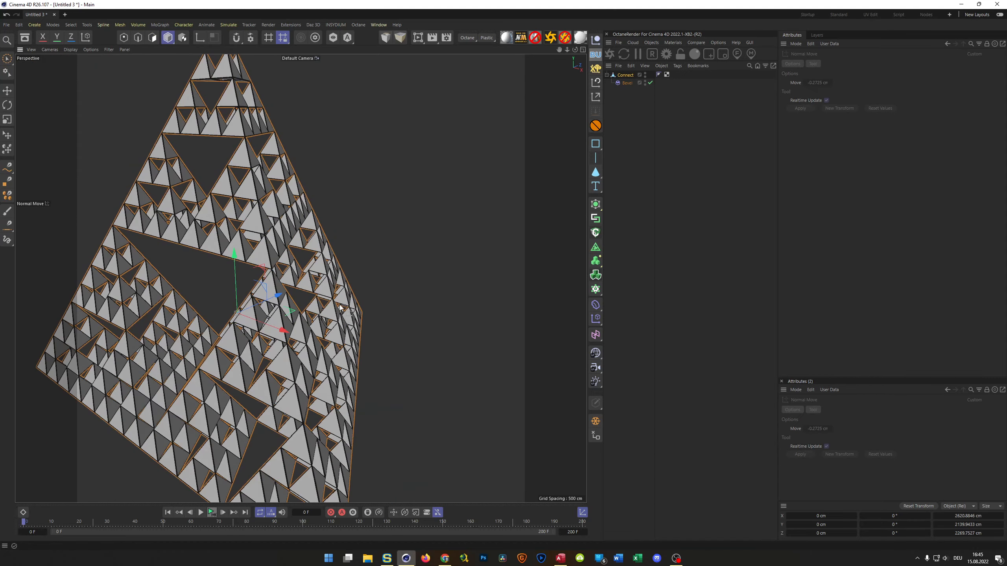
{"action": "middle_click_drag", "start_coordinate": [339, 306], "coordinate": [414, 291], "text": "alt"}
{"action": "left_click_drag", "start_coordinate": [414, 291], "coordinate": [390, 278], "text": "alt"}
{"action": "left_click", "coordinate": [626, 76]}
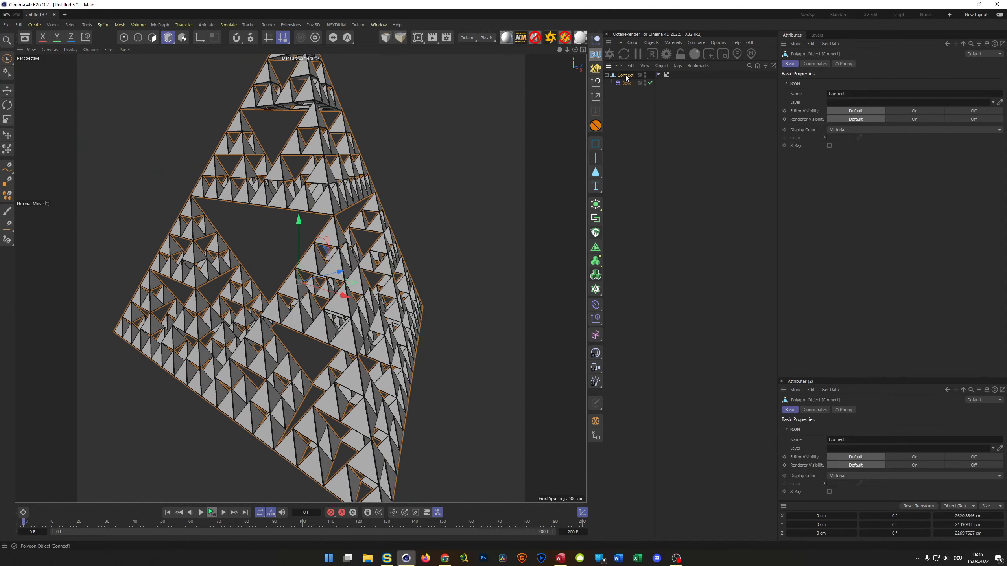
{"action": "left_click", "coordinate": [596, 422]}
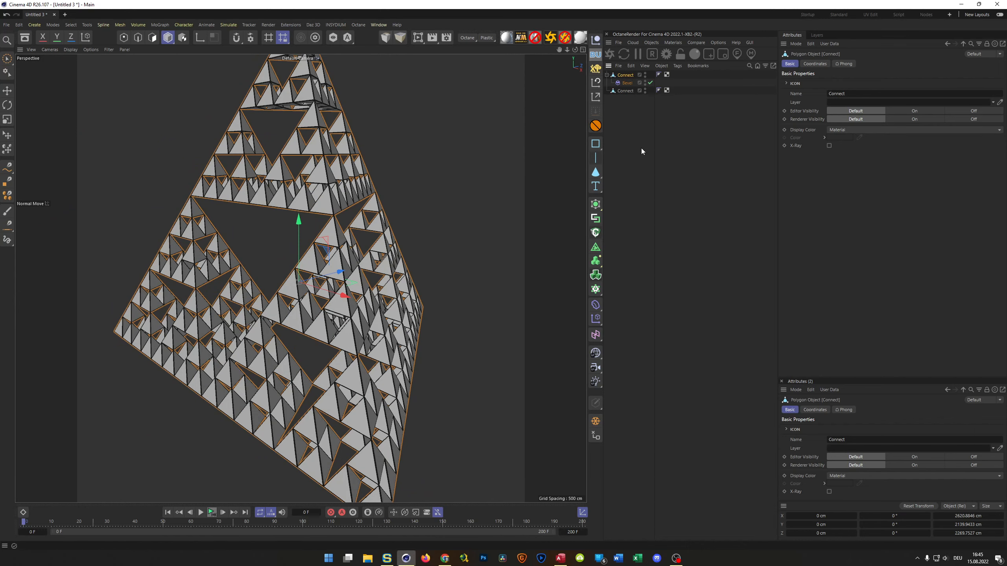
{"action": "key", "text": "Delete"}
Save the scene as Pyramids_Tut in the _Temp folder on the DATA_01 (E:) drive
{"action": "scroll", "coordinate": [360, 221], "scroll_direction": "up", "scroll_amount": 10}
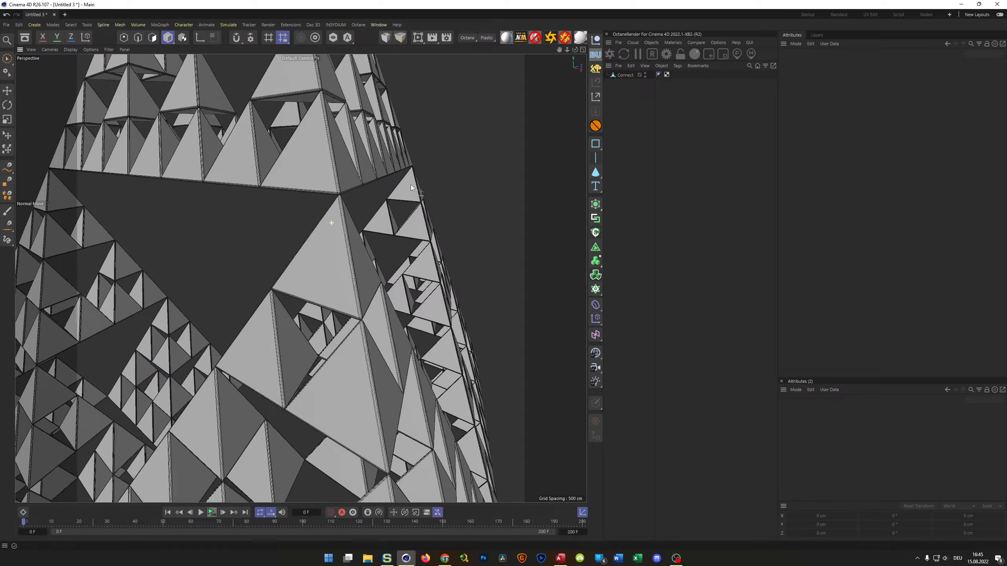
{"action": "scroll", "coordinate": [368, 197], "scroll_direction": "down", "scroll_amount": 15}
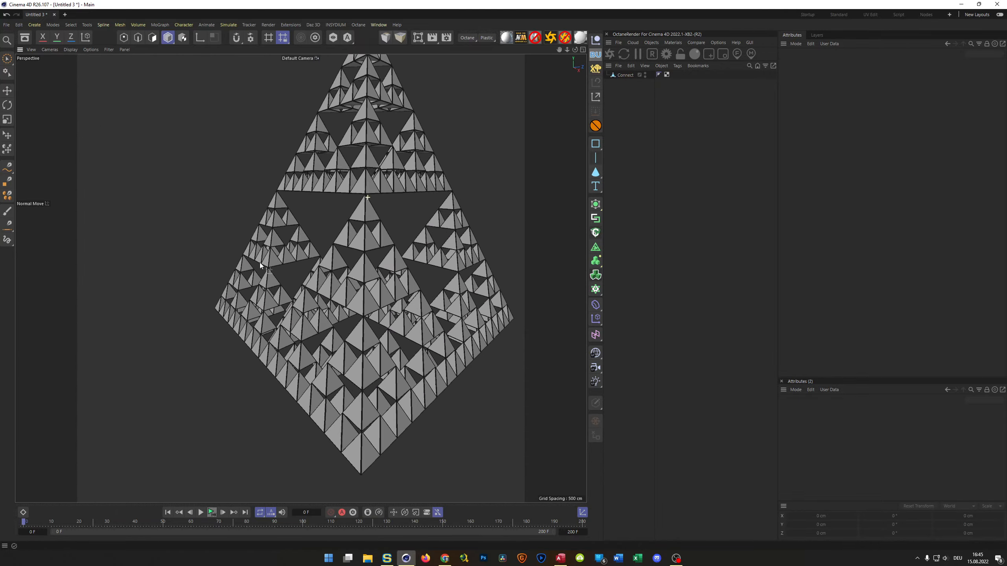
{"action": "left_click_drag", "start_coordinate": [319, 263], "coordinate": [277, 310], "text": "alt"}
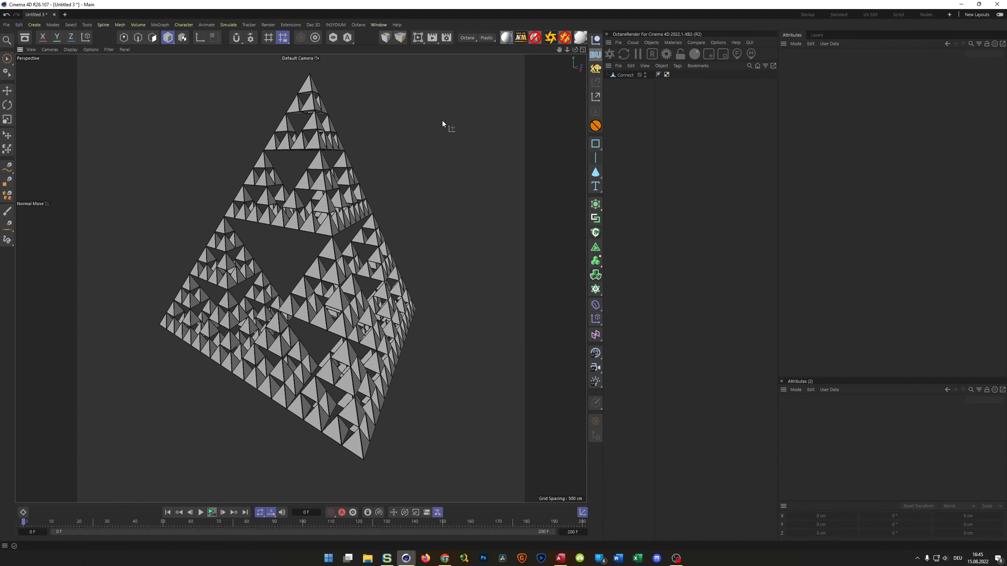
{"action": "key", "text": "ctrl+s"}
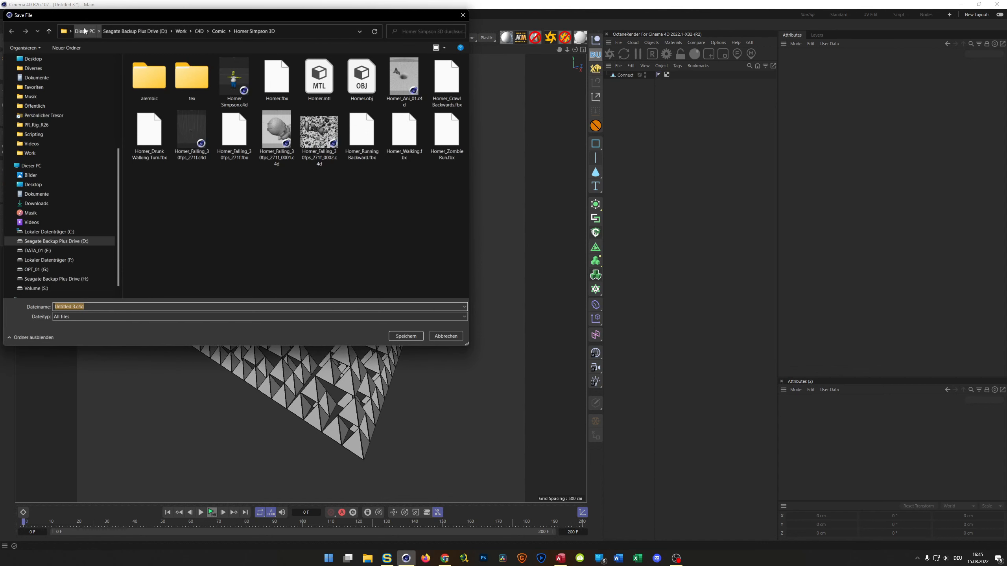
{"action": "left_click", "coordinate": [119, 72]}
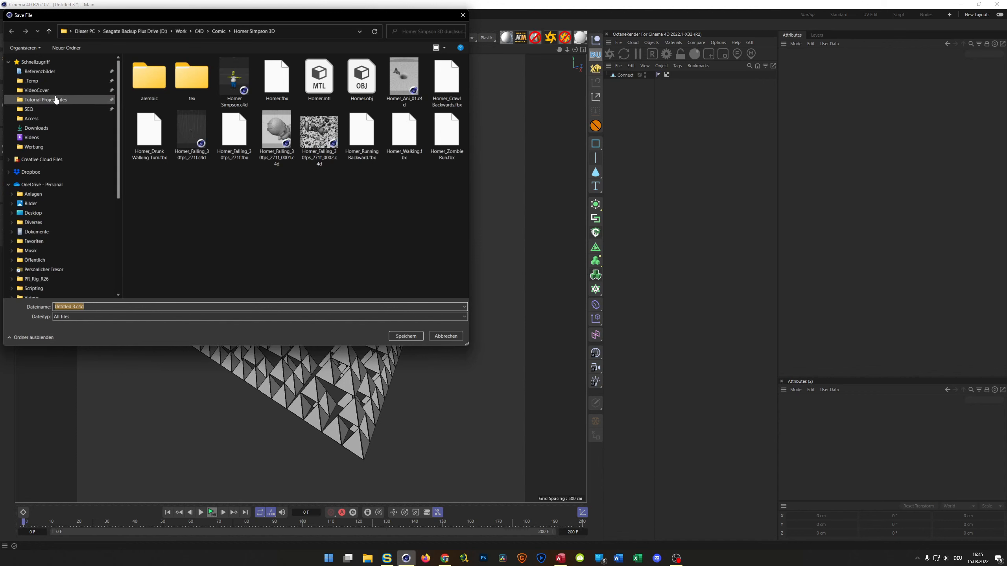
{"action": "left_click", "coordinate": [44, 81]}
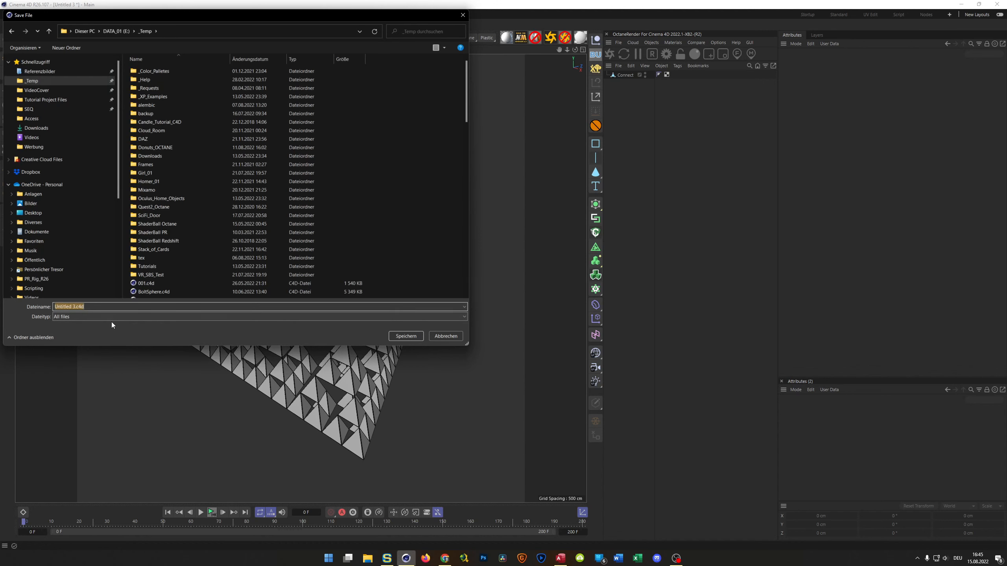
{"action": "type", "text": "Pyramids"}
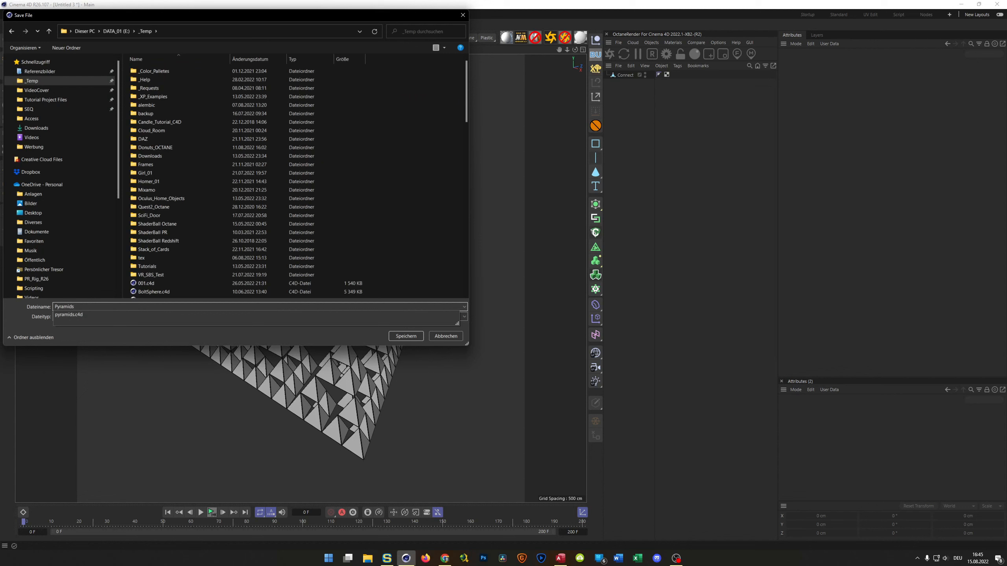
{"action": "type", "text": "_Tut"}
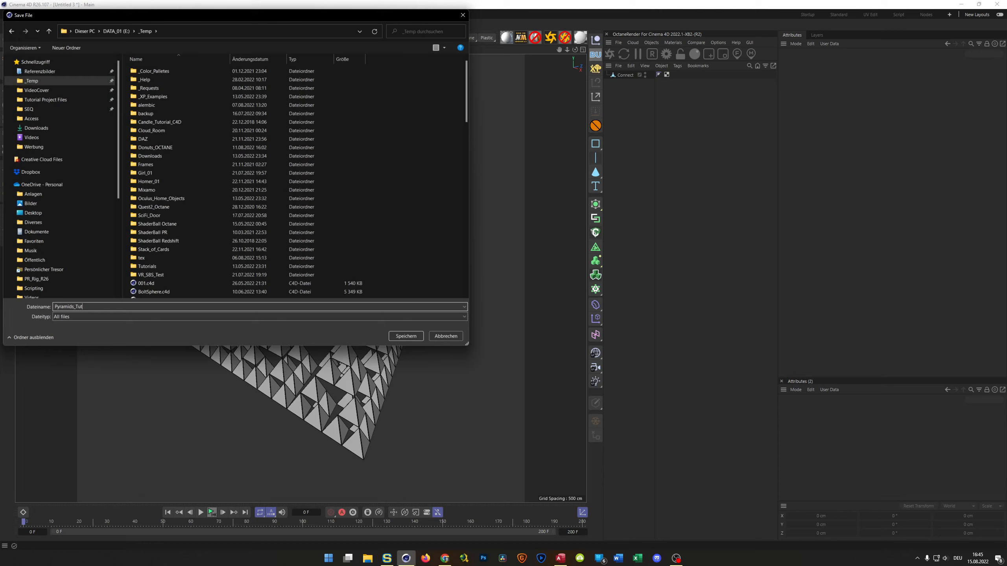
{"action": "key", "text": "Return"}
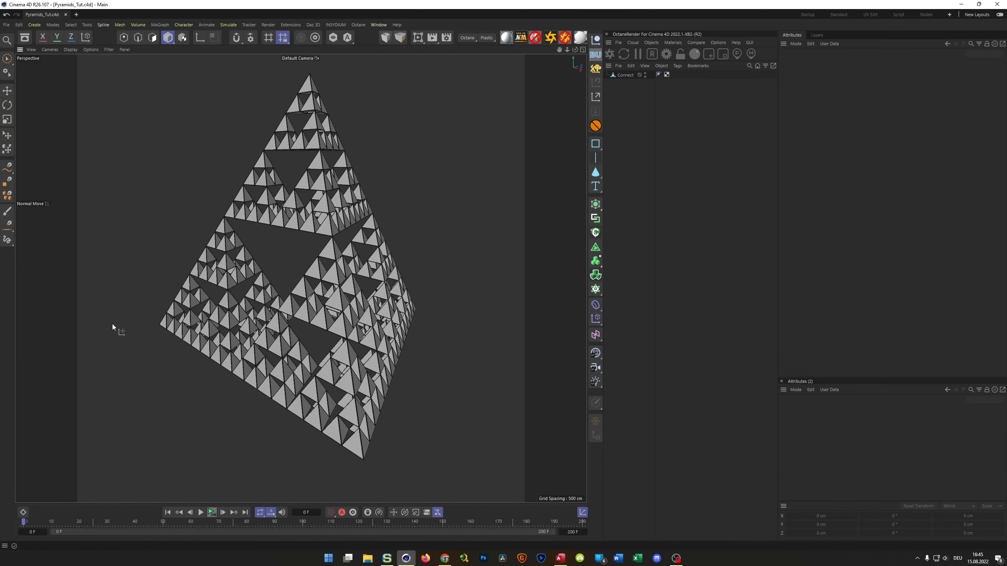
Switch to Chrome and play the YouTube short "PYRAMIDS - SOME CLONER FUN" to study the finished pyramid animation
{"action": "left_click_drag", "start_coordinate": [287, 195], "coordinate": [306, 220], "text": "alt"}
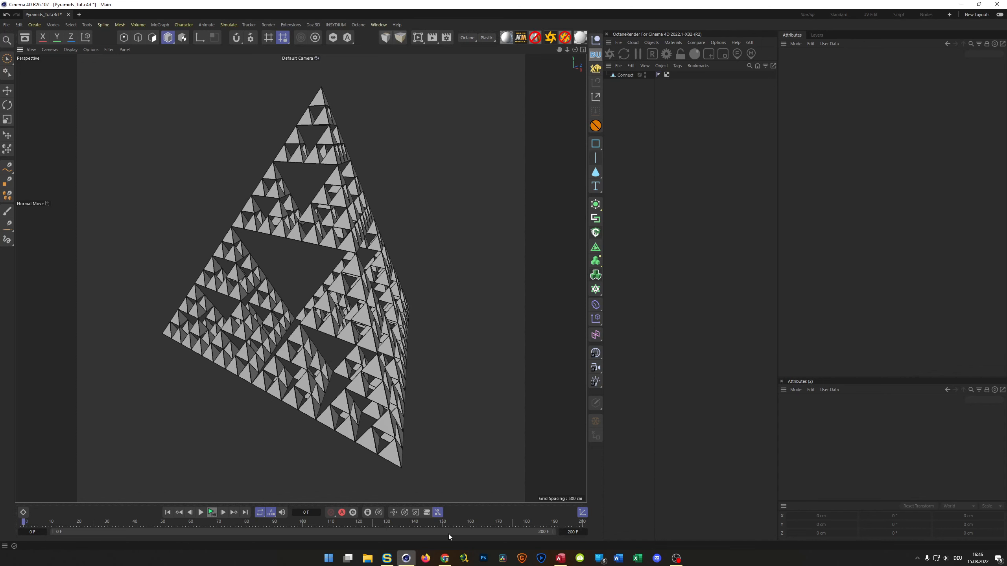
{"action": "left_click", "coordinate": [445, 559]}
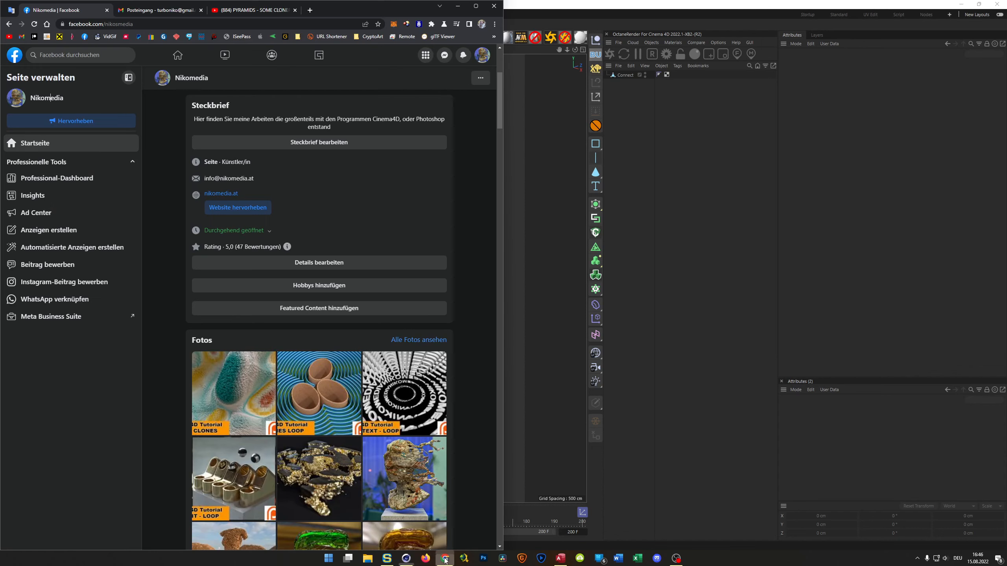
{"action": "left_click", "coordinate": [249, 11]}
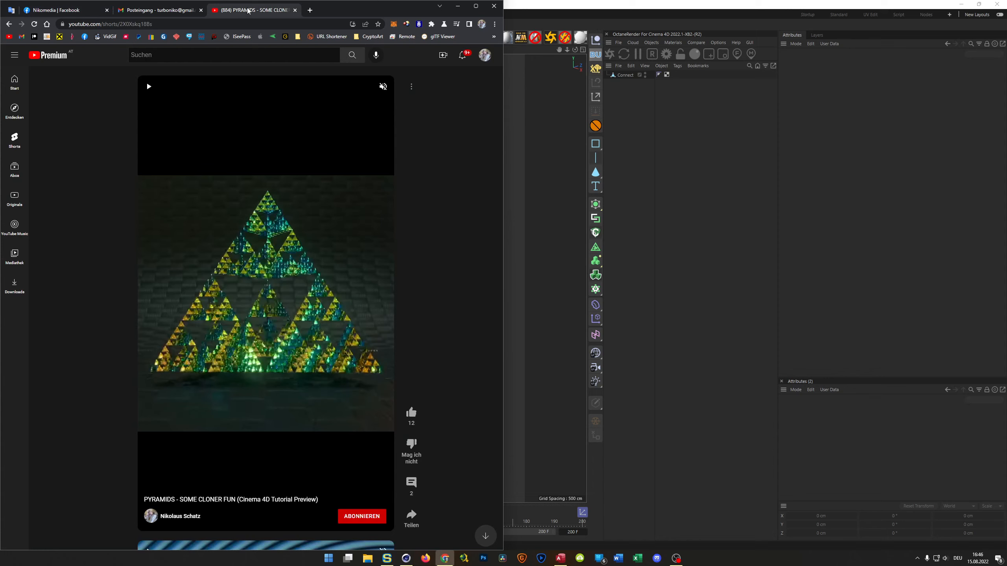
{"action": "left_click", "coordinate": [322, 299]}
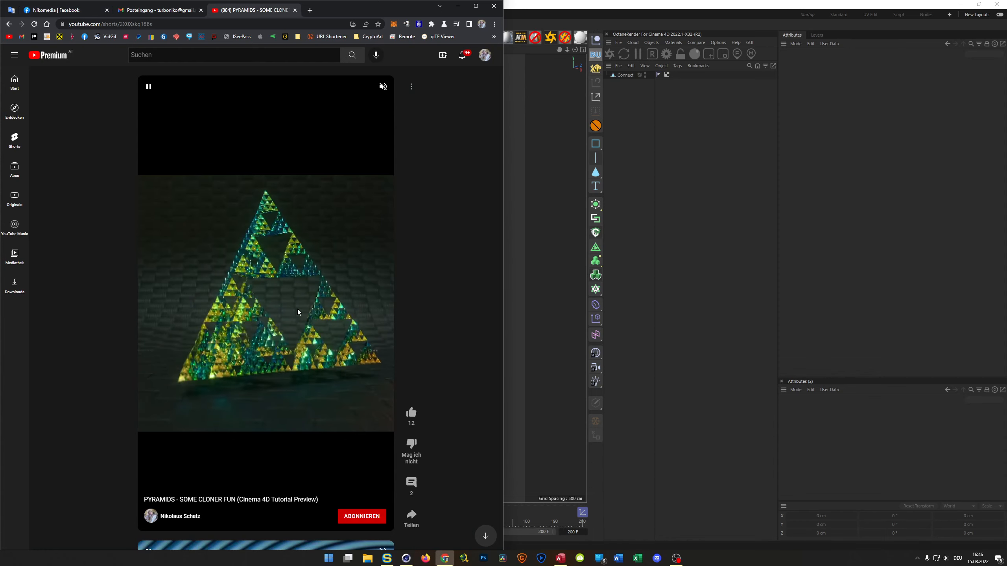
{"action": "left_click", "coordinate": [276, 330]}
{"action": "left_click", "coordinate": [276, 329]}
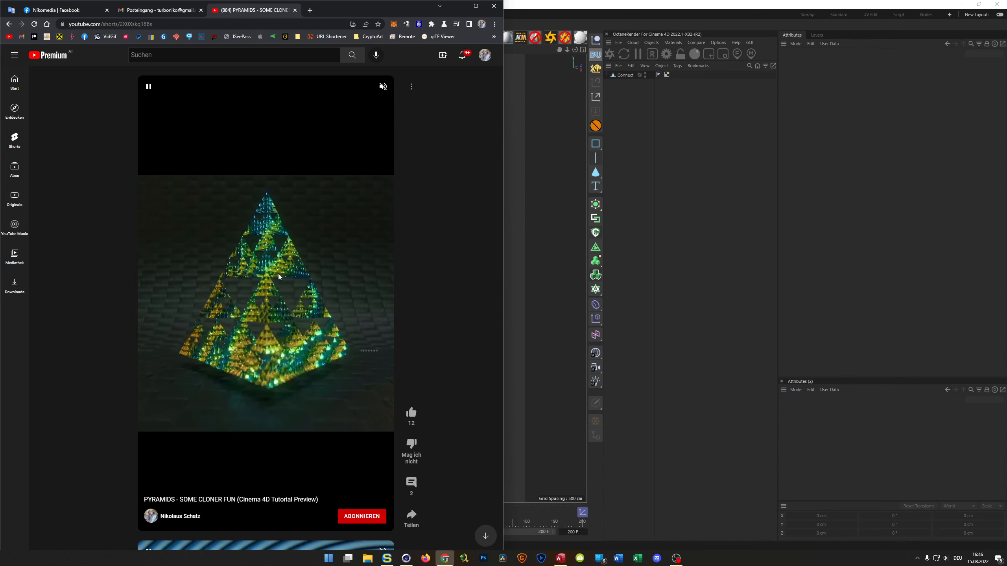
Pause the pyramid short and switch back to Cinema 4D
{"action": "left_click", "coordinate": [279, 305]}
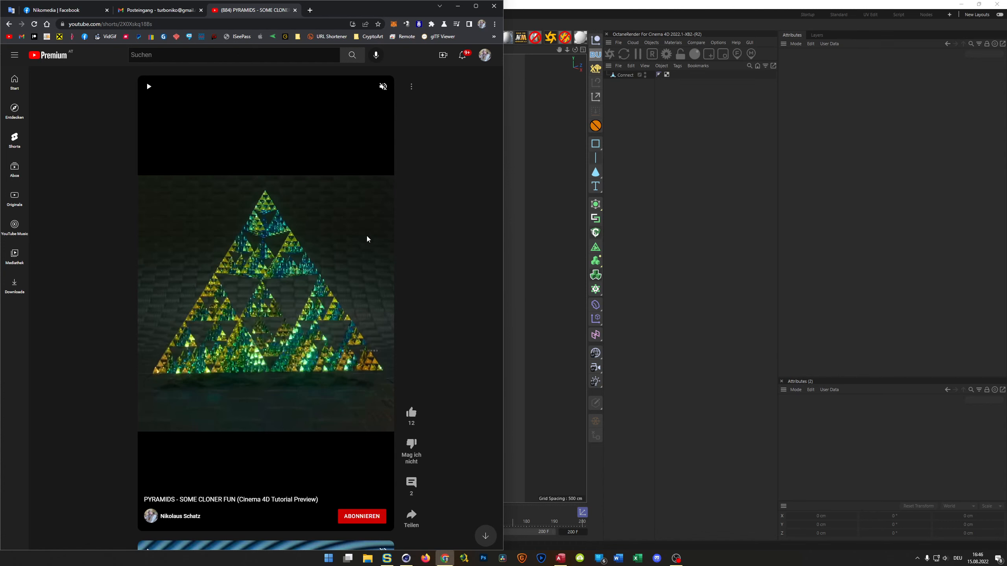
{"action": "left_click", "coordinate": [505, 97]}
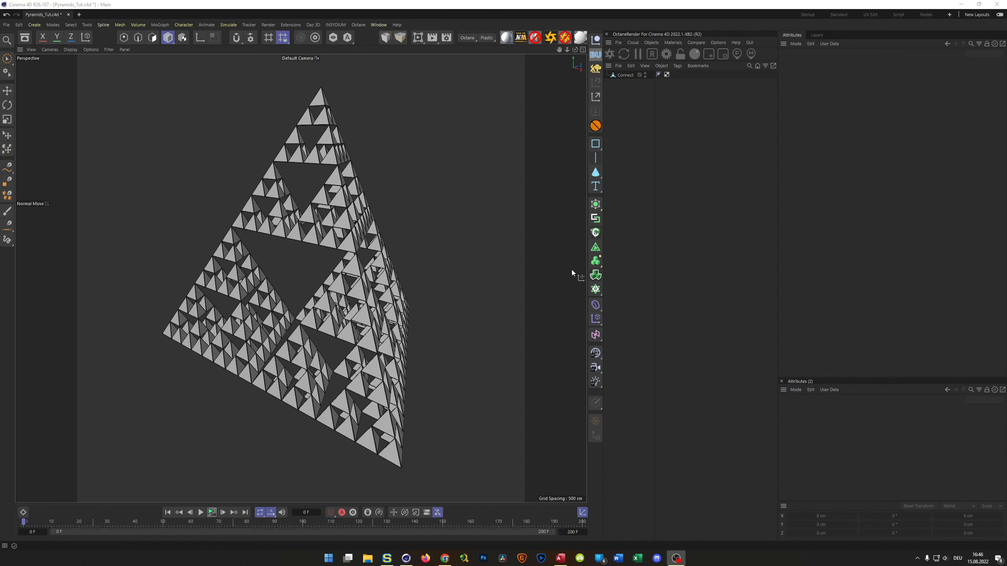
{"action": "left_click_drag", "start_coordinate": [459, 196], "coordinate": [462, 182], "text": "alt"}
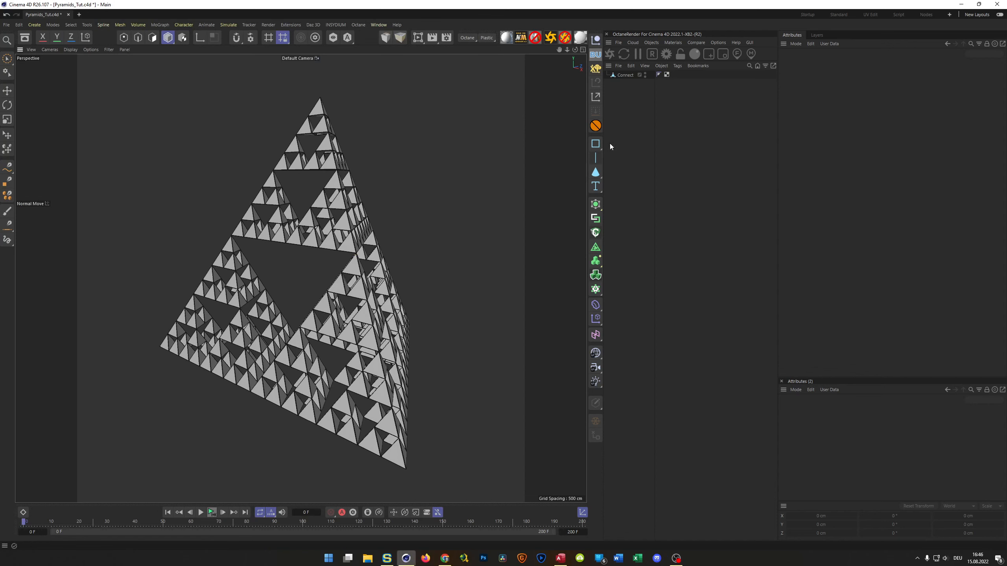
{"action": "left_click", "coordinate": [633, 76]}
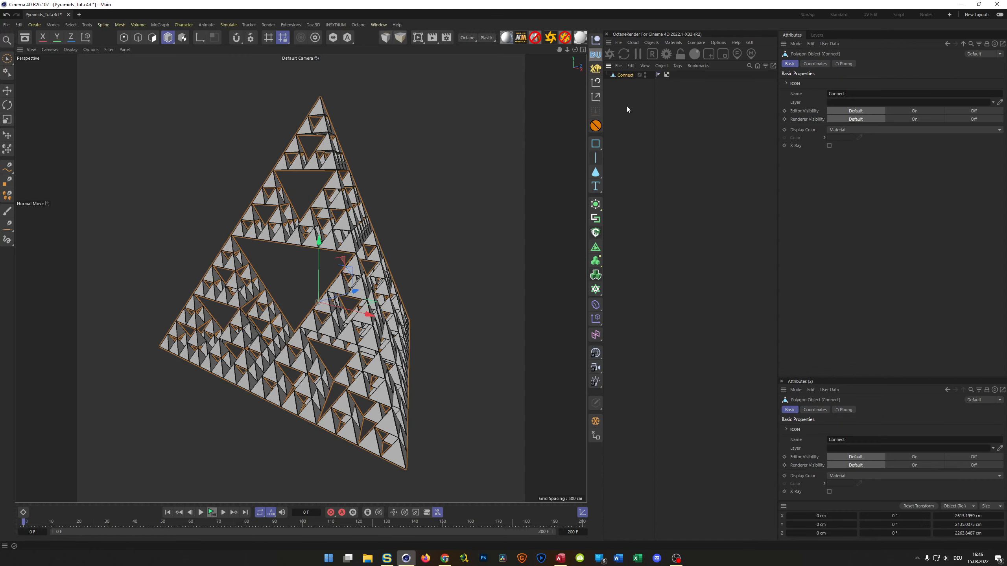
{"action": "left_click", "coordinate": [596, 291]}
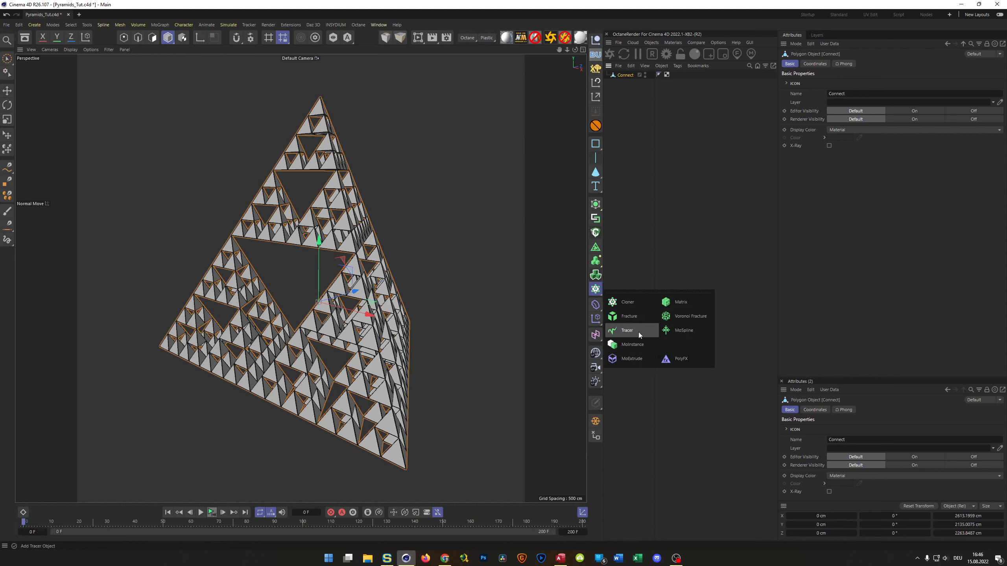
{"action": "left_click", "coordinate": [686, 317], "text": "alt"}
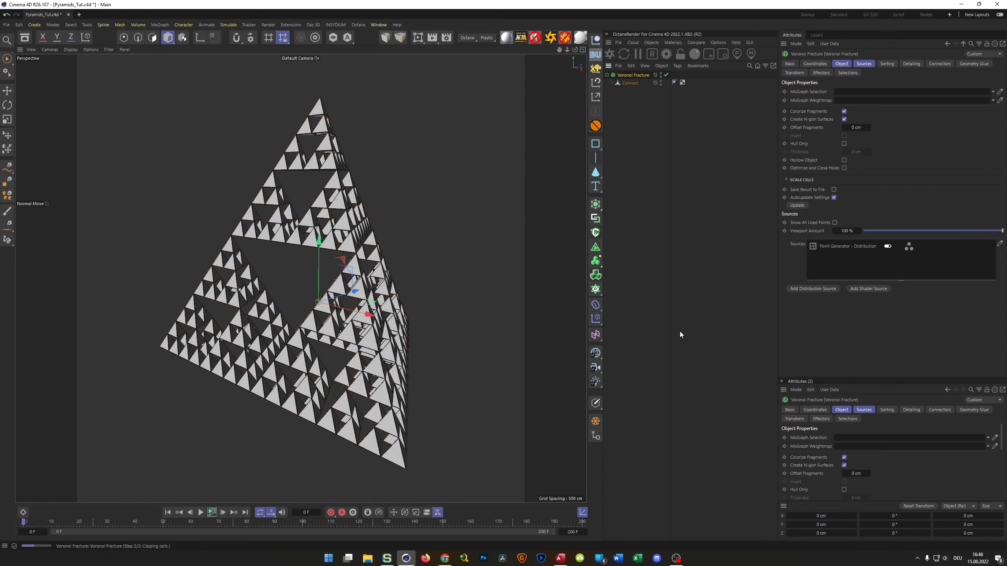
{"action": "left_click_drag", "start_coordinate": [632, 83], "coordinate": [627, 106]}
{"action": "left_click", "coordinate": [635, 76]}
{"action": "key", "text": "Delete"}
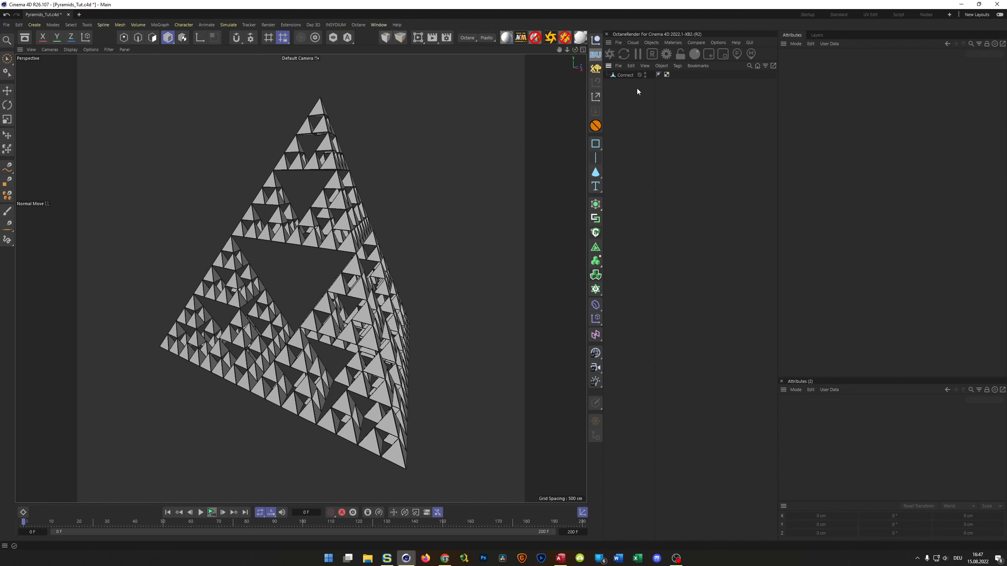
Place the Connect mesh under a Fracture object and set its mode to Explode Segments & Connect
{"action": "left_click", "coordinate": [625, 76]}
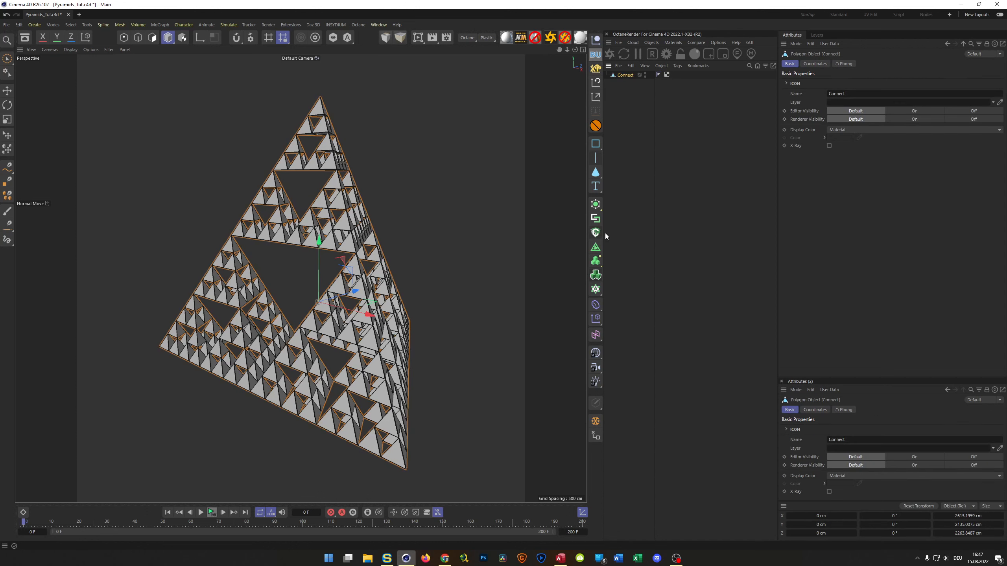
{"action": "left_click", "coordinate": [596, 289]}
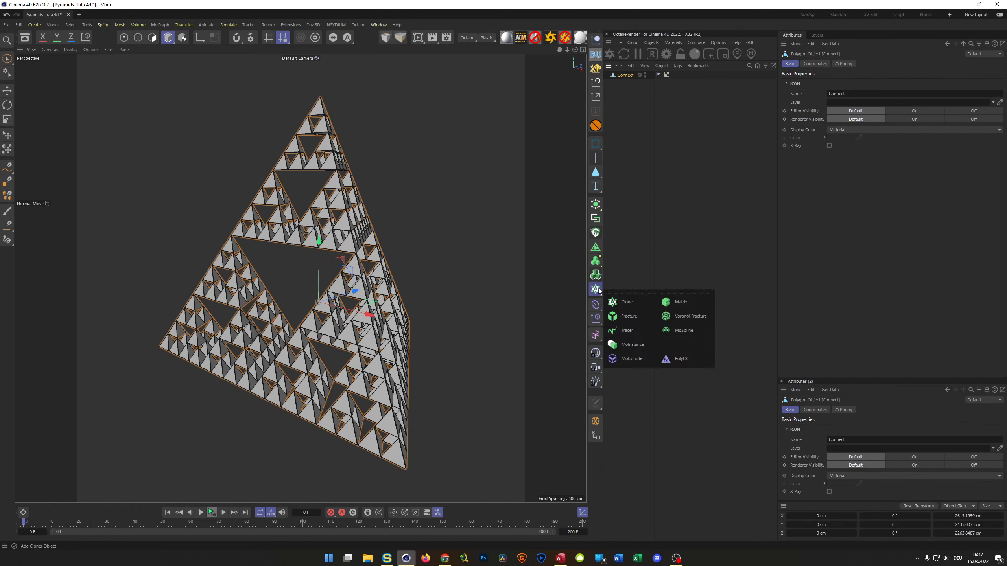
{"action": "left_click", "coordinate": [630, 318]}
{"action": "left_click", "coordinate": [831, 86]}
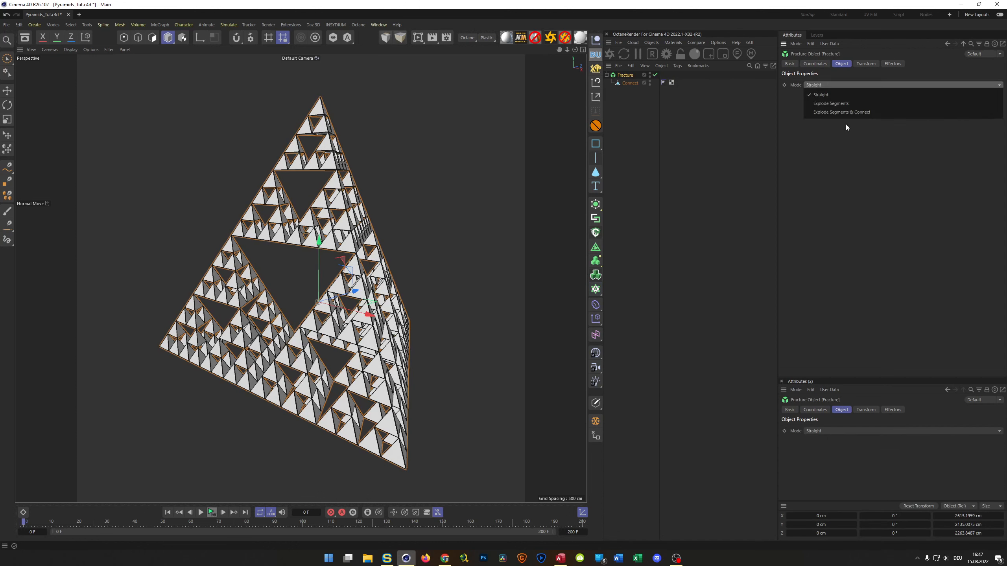
{"action": "left_click", "coordinate": [851, 112]}
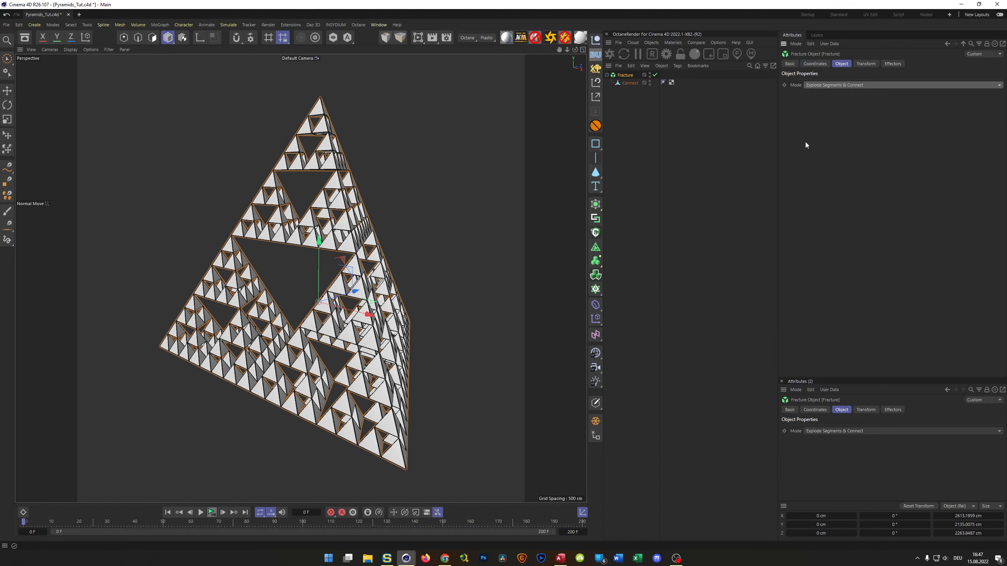
{"action": "left_click_drag", "start_coordinate": [343, 258], "coordinate": [357, 242], "text": "alt"}
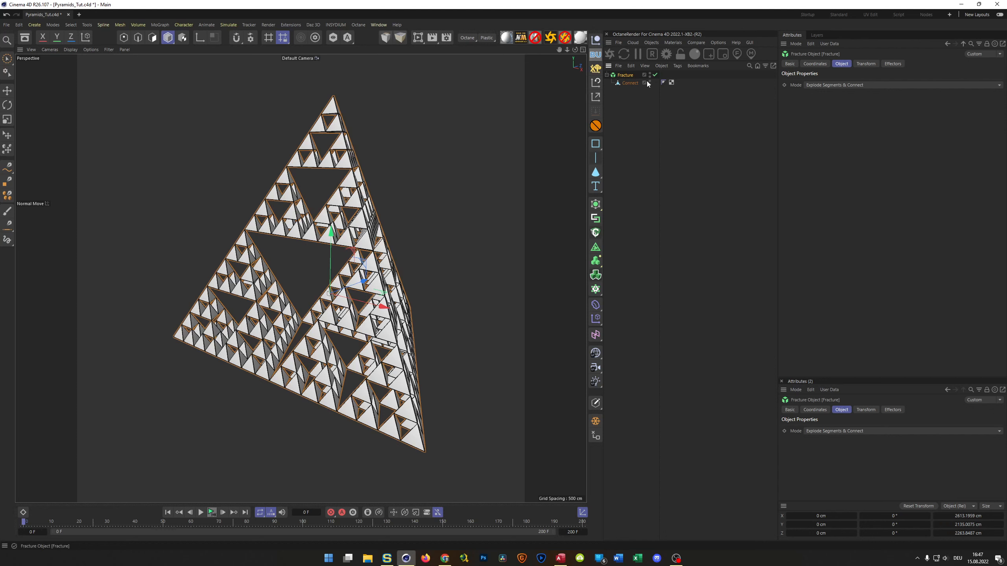
Add a Random effector to the Fracture that affects only rotation, with R.H set to 360°
{"action": "left_click", "coordinate": [596, 318]}
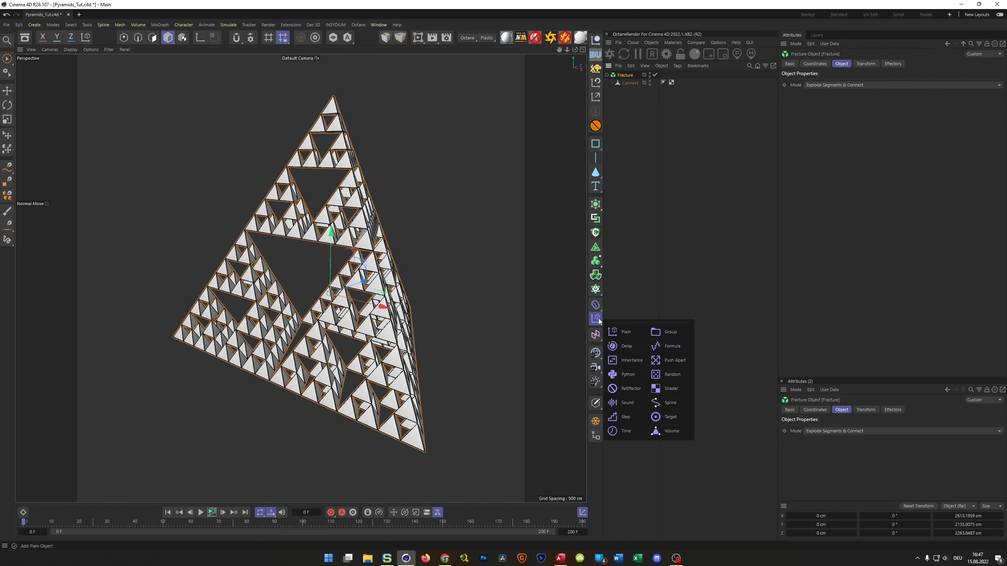
{"action": "left_click", "coordinate": [669, 376]}
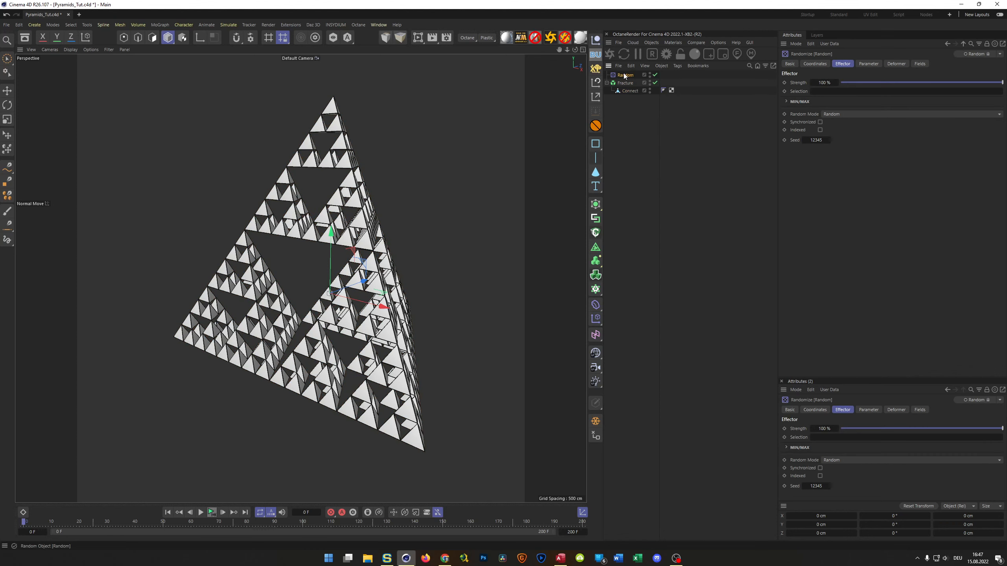
{"action": "left_click", "coordinate": [866, 62]}
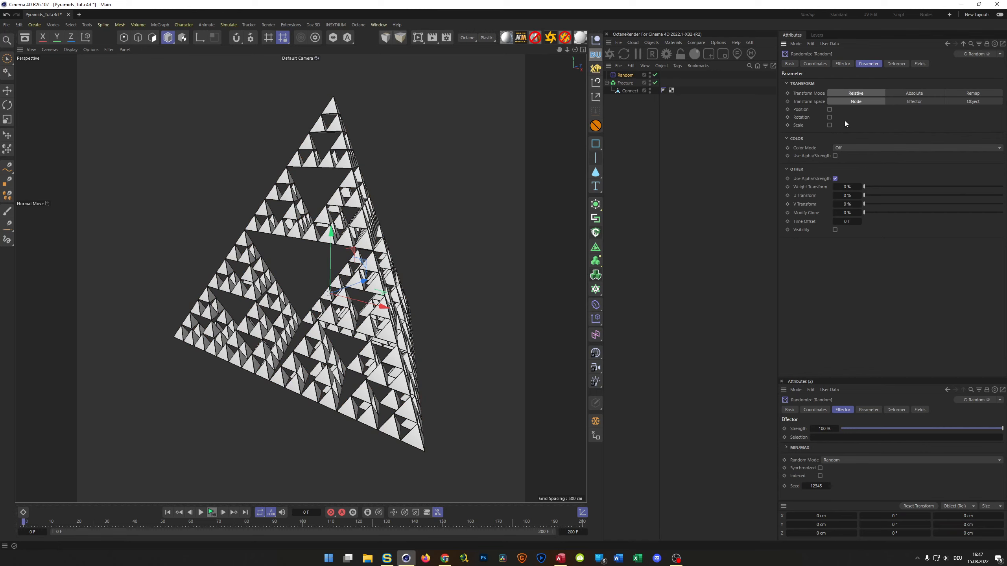
{"action": "left_click", "coordinate": [829, 117]}
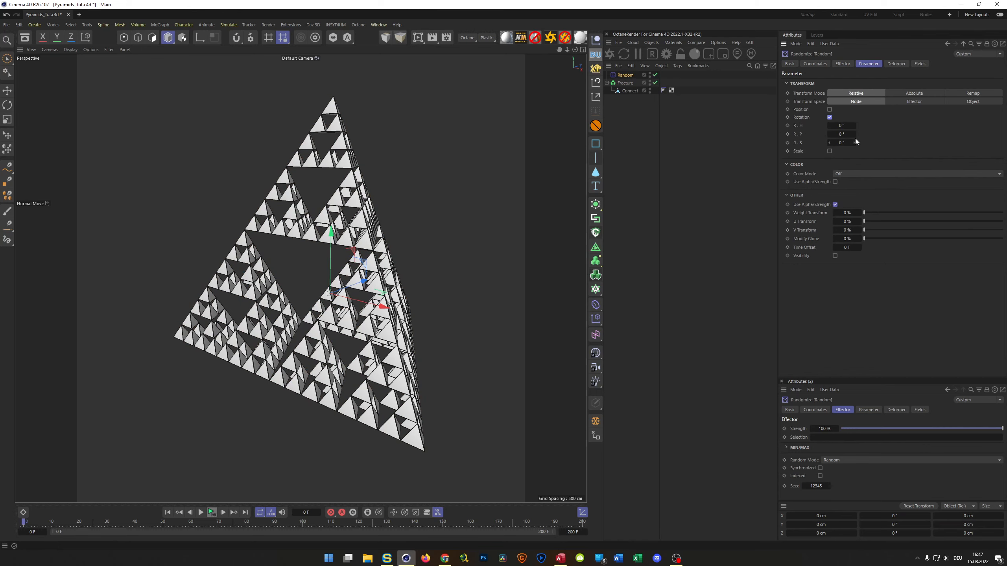
{"action": "mouse_move", "coordinate": [841, 125]}
{"action": "left_mouse_down"}
{"action": "mouse_move", "coordinate": [924, 125]}
{"action": "mouse_move", "coordinate": [846, 126]}
{"action": "left_mouse_up"}
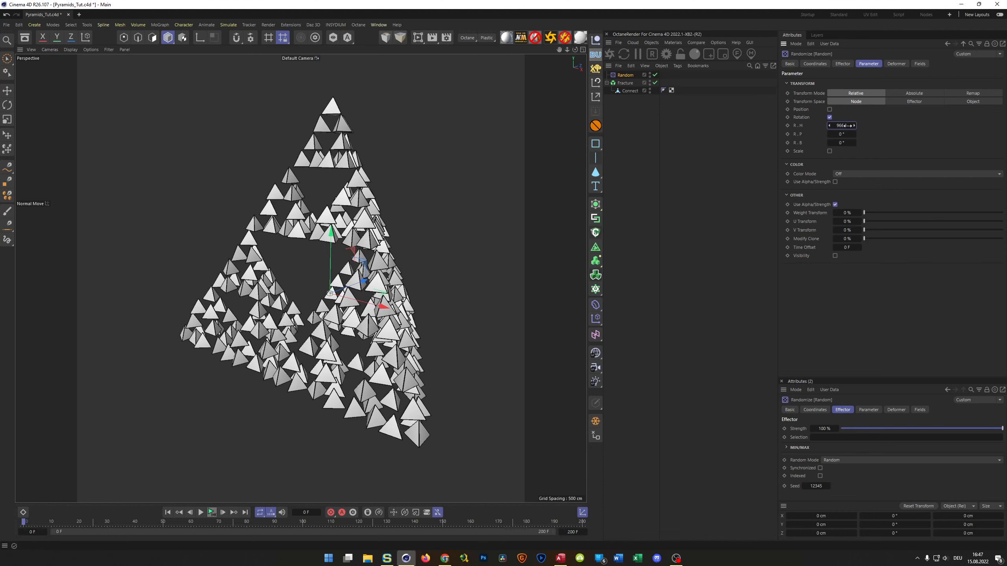
{"action": "type", "text": "360"}
{"action": "key", "text": "Return"}
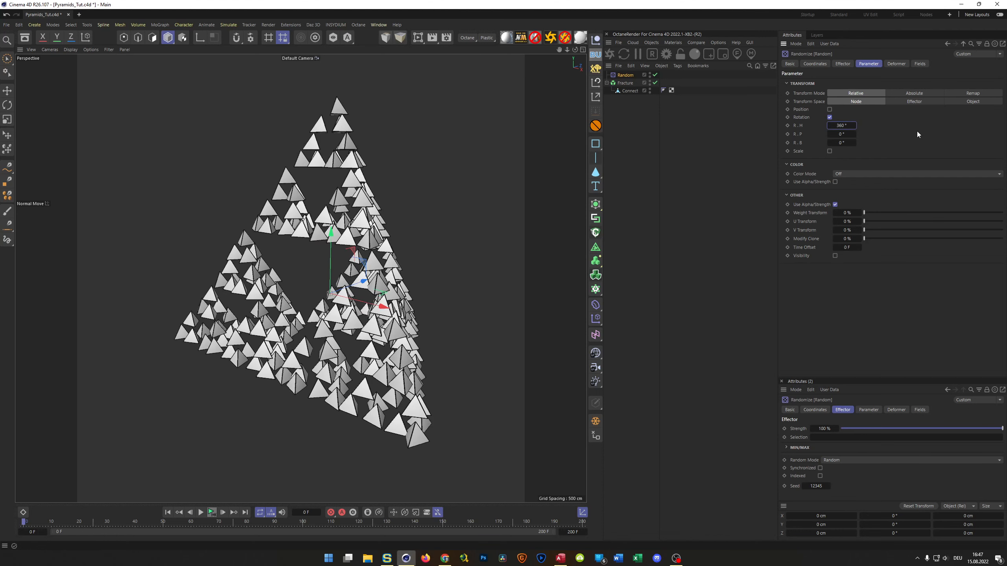
Set the Random effector to Noise mode with 0 % animation speed and a scale of about 2192 %
{"action": "left_click", "coordinate": [846, 63]}
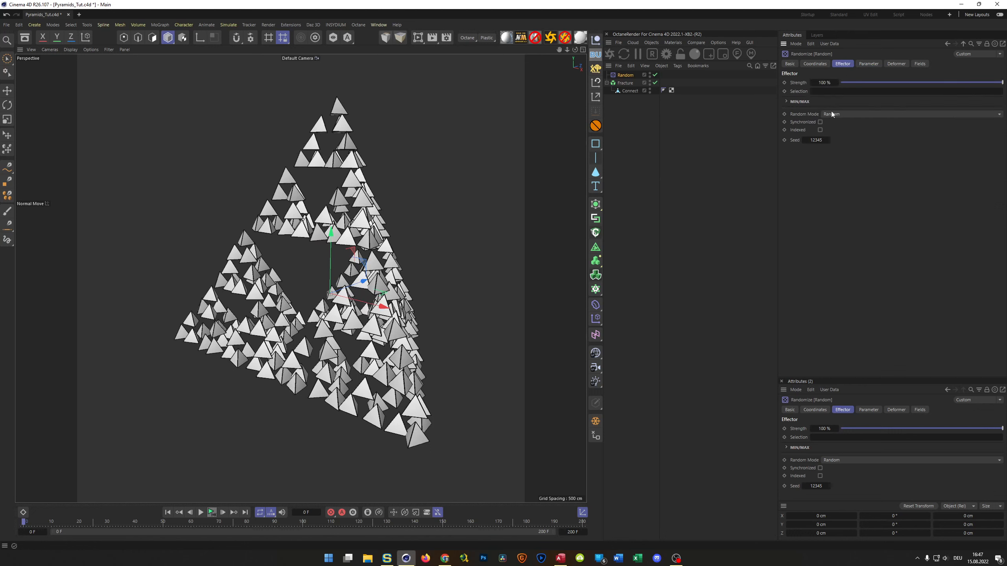
{"action": "left_click", "coordinate": [838, 113]}
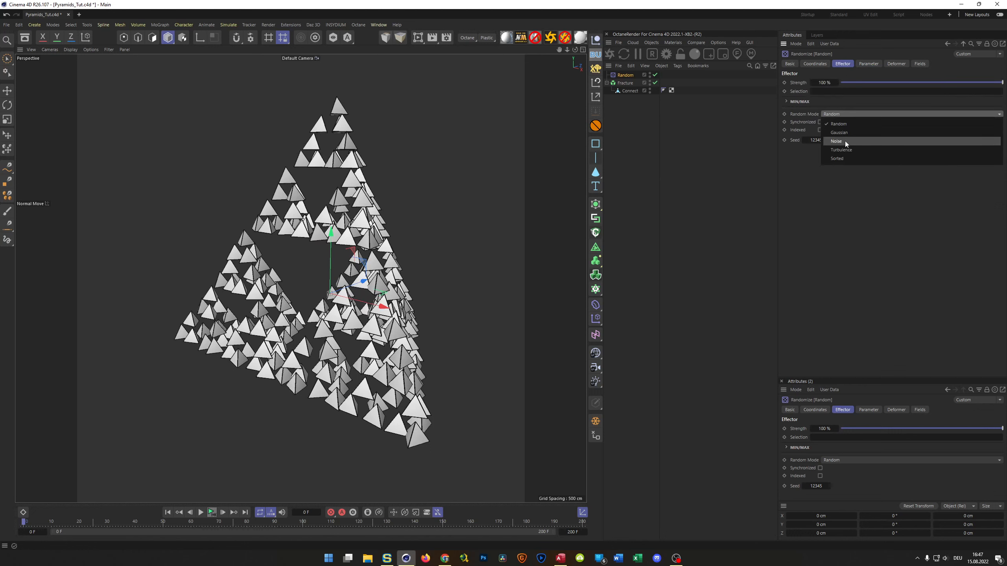
{"action": "left_click", "coordinate": [845, 141]}
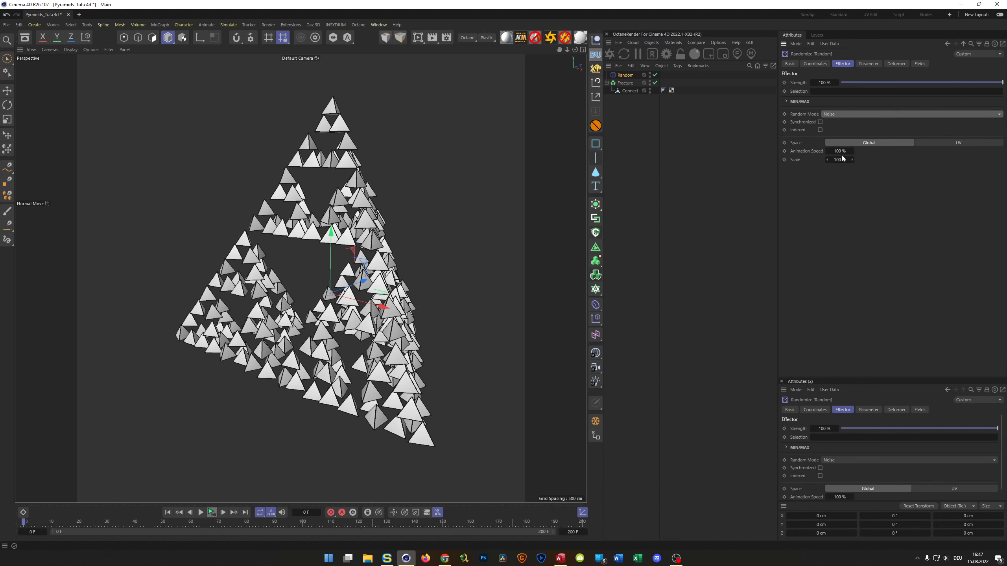
{"action": "left_click", "coordinate": [840, 151]}
{"action": "type", "text": "0"}
{"action": "key", "text": "Return"}
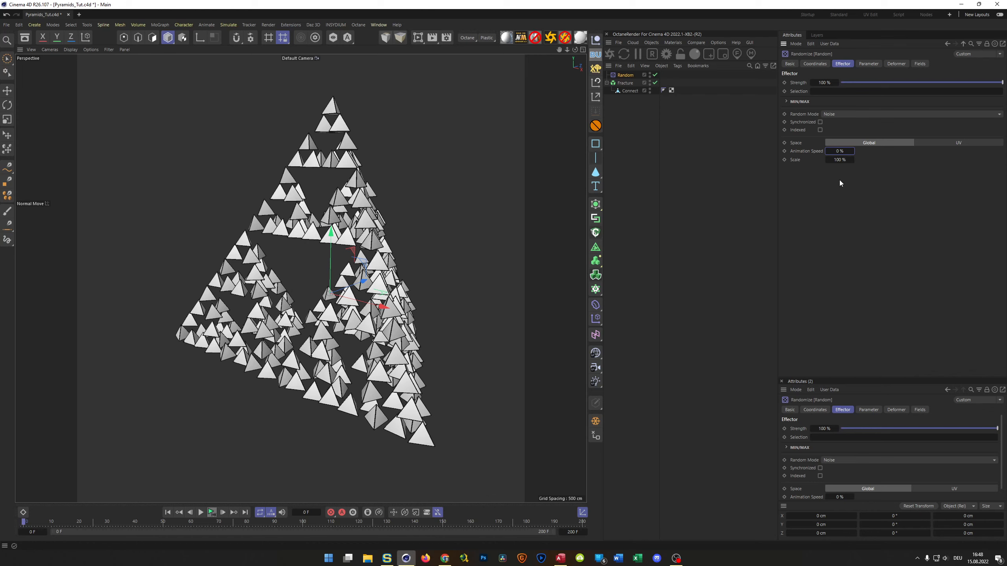
{"action": "left_click_drag", "start_coordinate": [837, 161], "coordinate": [1006, 161]}
{"action": "left_click_drag", "start_coordinate": [852, 159], "coordinate": [795, 160]}
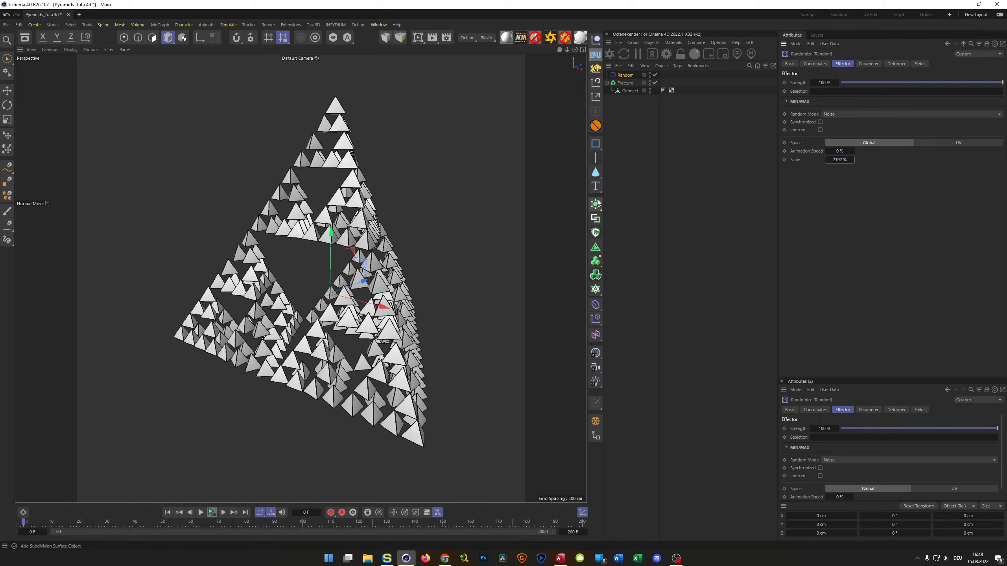
{"action": "left_click_drag", "start_coordinate": [376, 222], "coordinate": [335, 229], "text": "alt"}
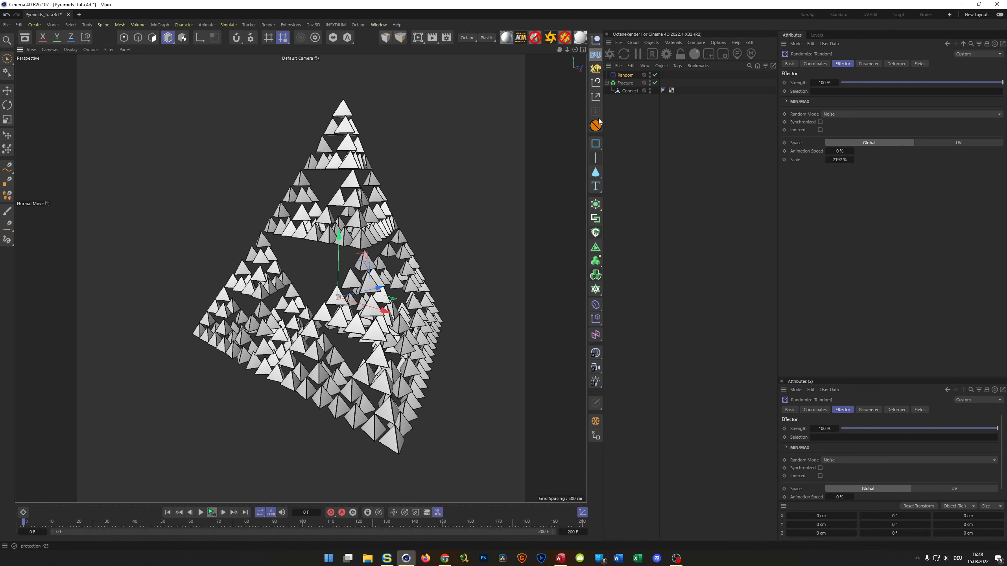
Add a Plain effector to the Fracture object and enable its rotation parameter
{"action": "left_click", "coordinate": [626, 83]}
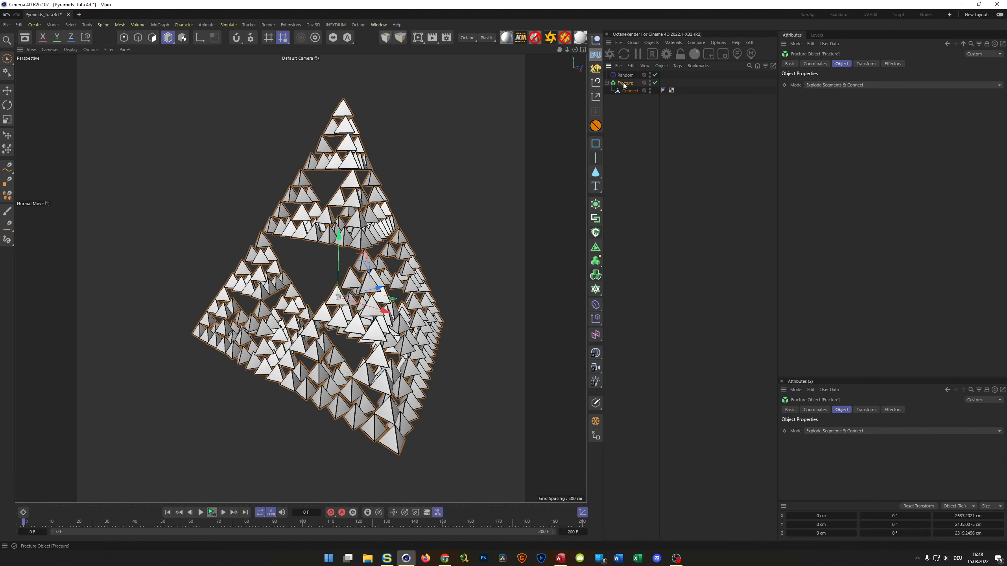
{"action": "left_click", "coordinate": [596, 318]}
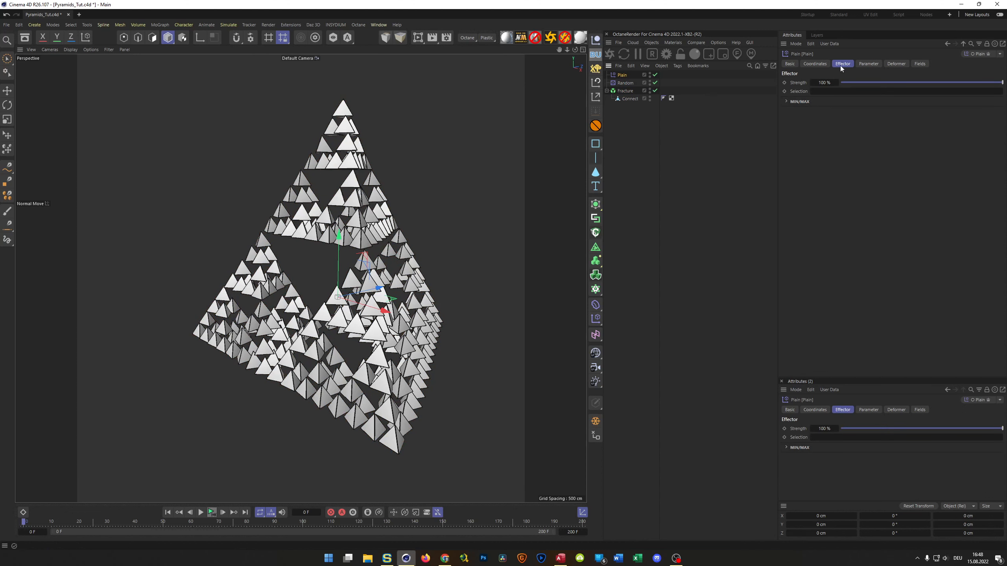
{"action": "left_click", "coordinate": [861, 63]}
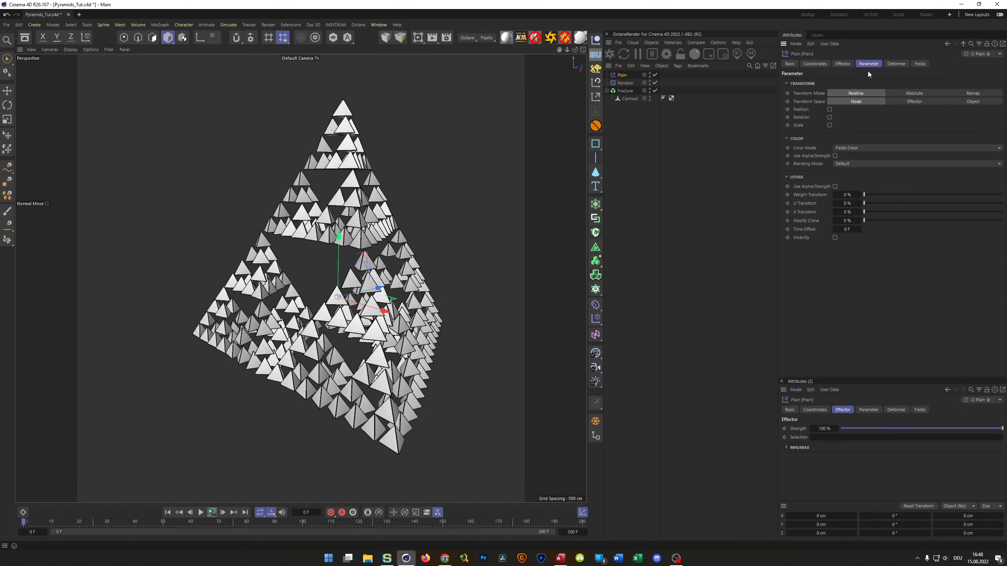
{"action": "left_click", "coordinate": [828, 117]}
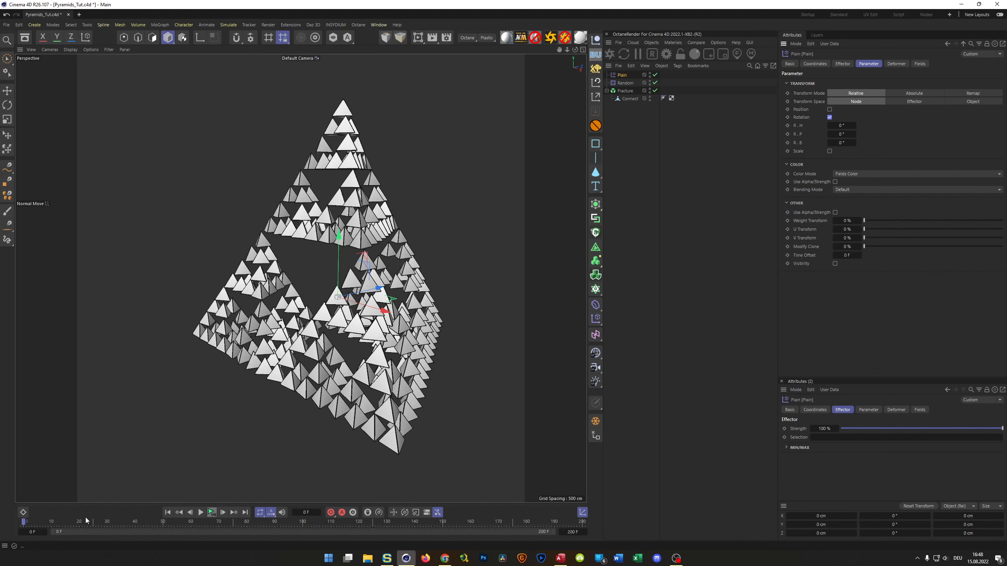
Animate the Plain effector's R.H from 0° at frame 0 to 720° at frame 200 and preview the playback
{"action": "left_click", "coordinate": [788, 125]}
{"action": "left_click", "coordinate": [305, 512]}
{"action": "type", "text": "200"}
{"action": "key", "text": "Return"}
{"action": "left_click", "coordinate": [838, 127]}
{"action": "type", "text": "720"}
{"action": "key", "text": "Return"}
{"action": "left_click", "coordinate": [214, 515]}
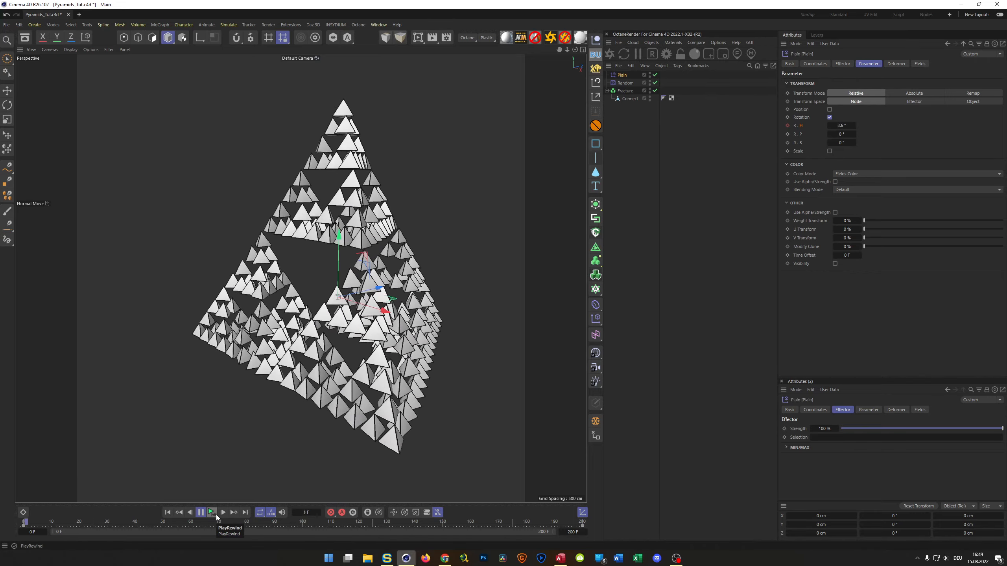
{"action": "left_click", "coordinate": [216, 515]}
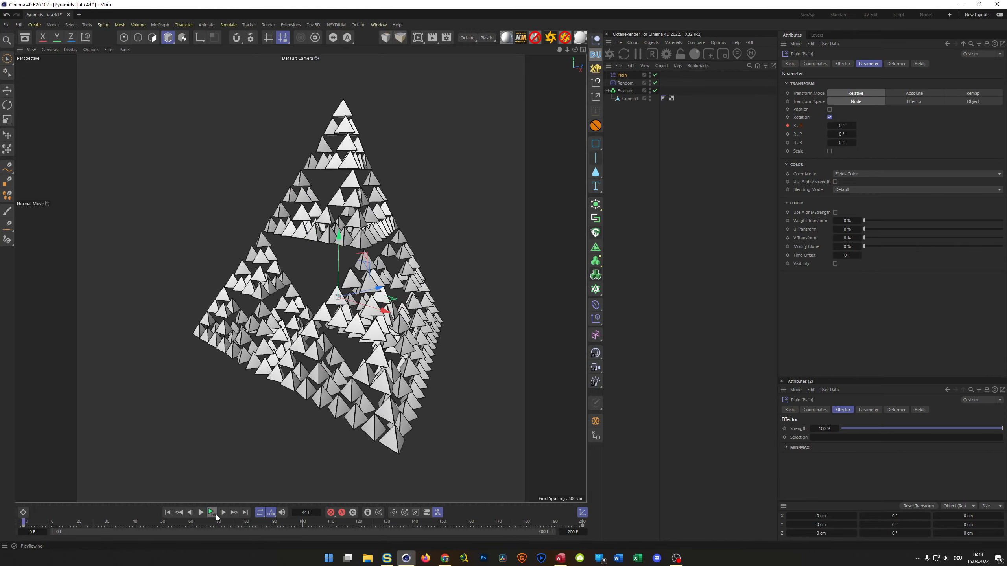
Keyframe the Connect object's R.H from 0° at the start to 360° at frame 200 and play the animation
{"action": "left_click_drag", "start_coordinate": [347, 245], "coordinate": [300, 239], "text": "alt"}
{"action": "left_click", "coordinate": [628, 99]}
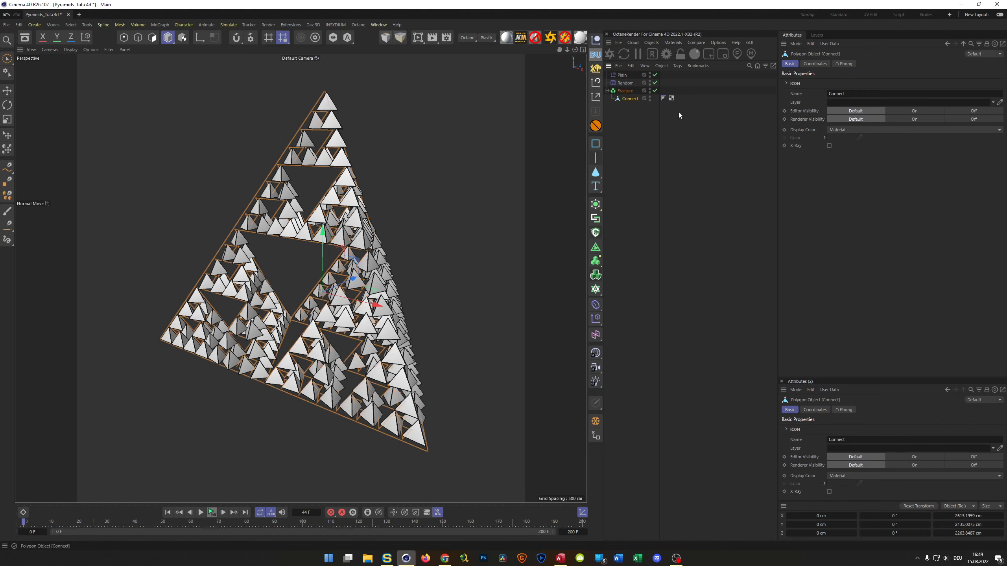
{"action": "left_click", "coordinate": [817, 64]}
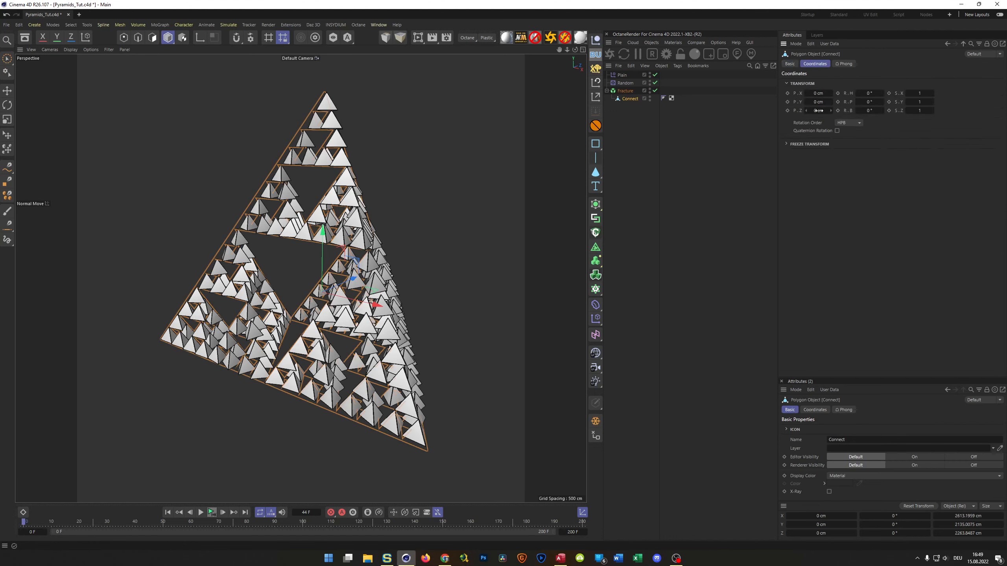
{"action": "left_click", "coordinate": [838, 94]}
{"action": "key", "text": "shift+g"}
{"action": "left_click", "coordinate": [867, 94]}
{"action": "type", "text": "360"}
{"action": "key", "text": "Return"}
{"action": "left_click", "coordinate": [838, 93]}
{"action": "left_click", "coordinate": [211, 513]}
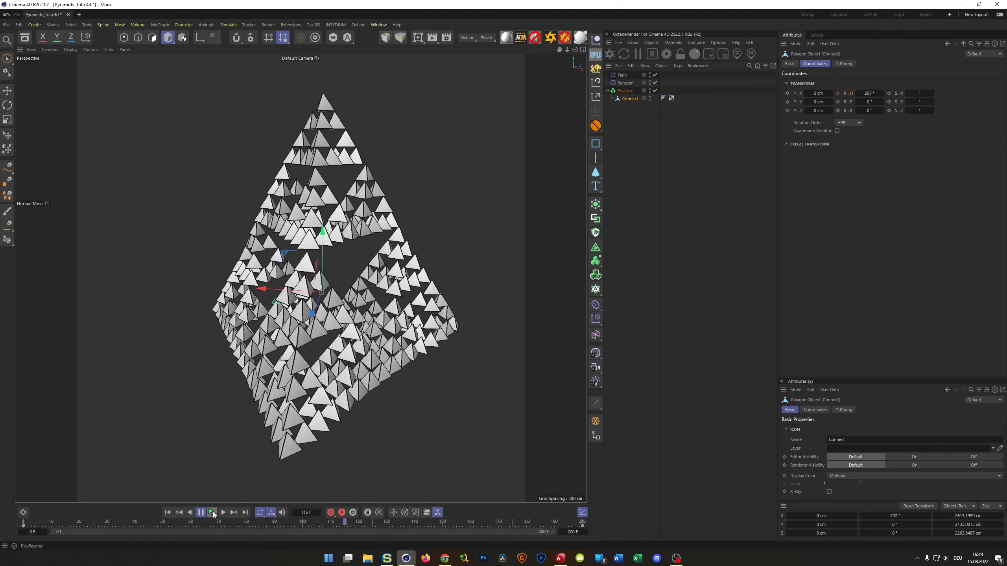
{"action": "left_click", "coordinate": [212, 513]}
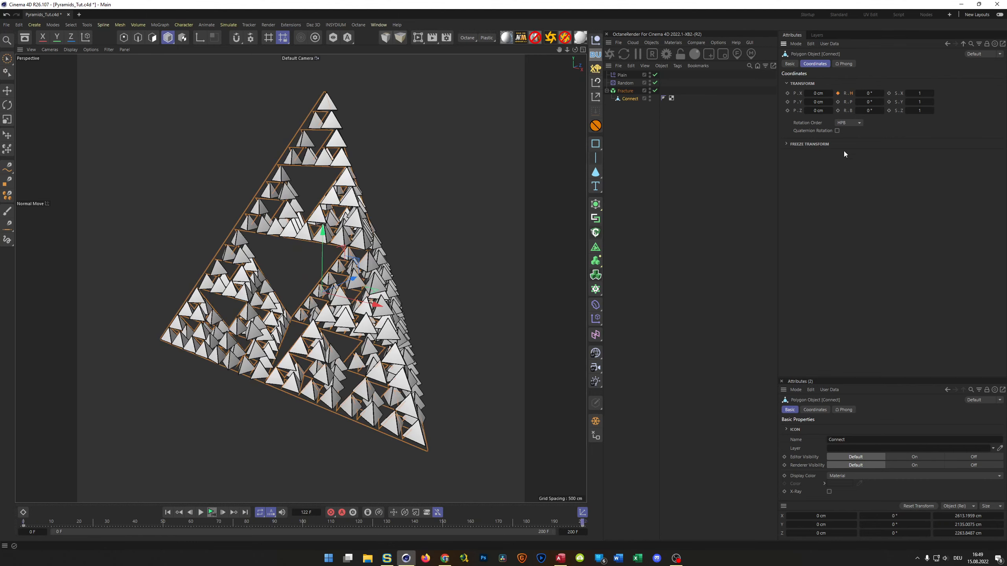
Set the Connect object's R.H keyframe at frame 200 to -360°
{"action": "left_click", "coordinate": [872, 94]}
{"action": "type", "text": "-360"}
{"action": "key", "text": "Return"}
{"action": "left_click", "coordinate": [838, 94]}
{"action": "key", "text": "shift+r"}
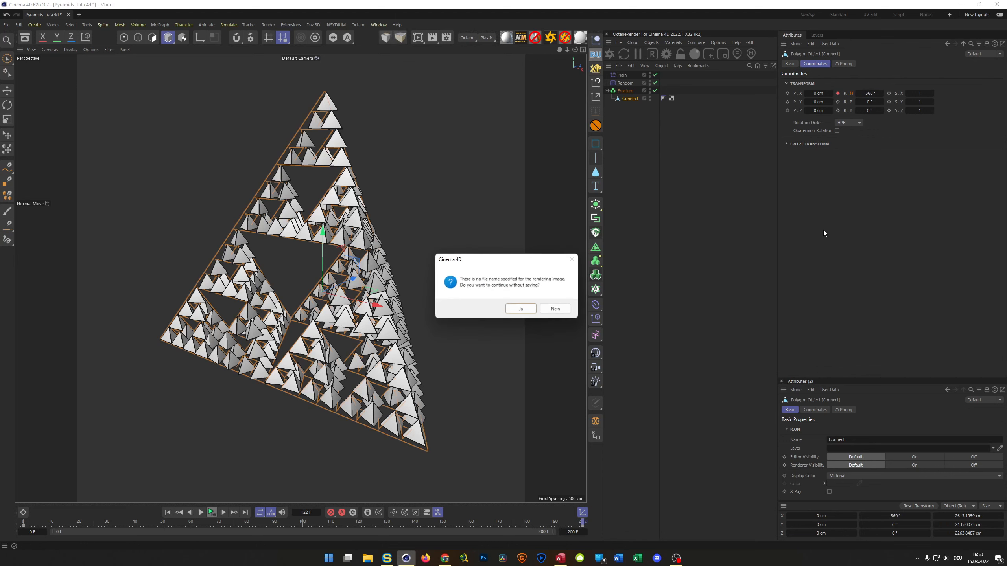
{"action": "left_click", "coordinate": [551, 310]}
{"action": "left_click", "coordinate": [554, 310]}
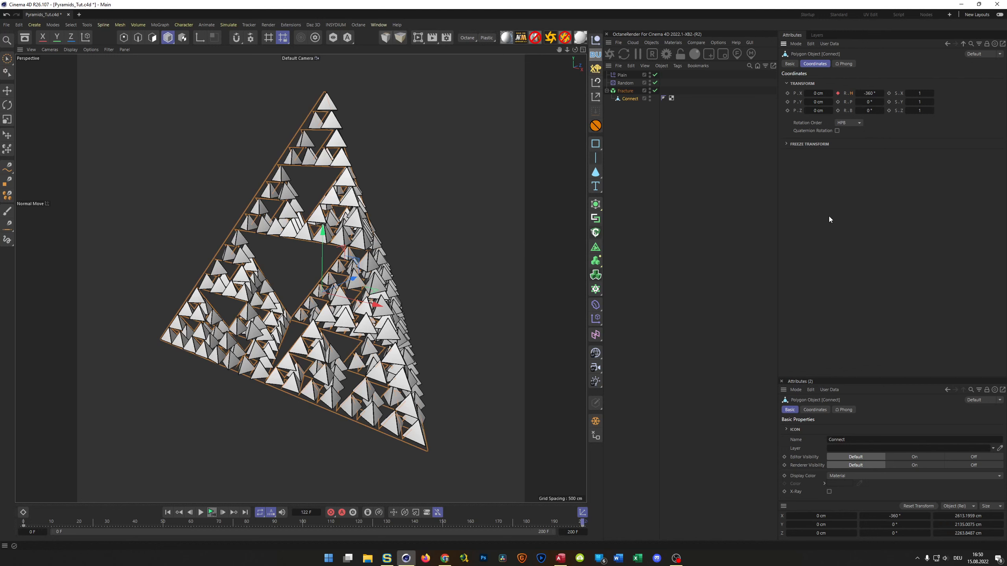
Save the project and play the animation to check the reversed rotation
{"action": "key", "text": "ctrl+s"}
{"action": "left_click", "coordinate": [212, 513]}
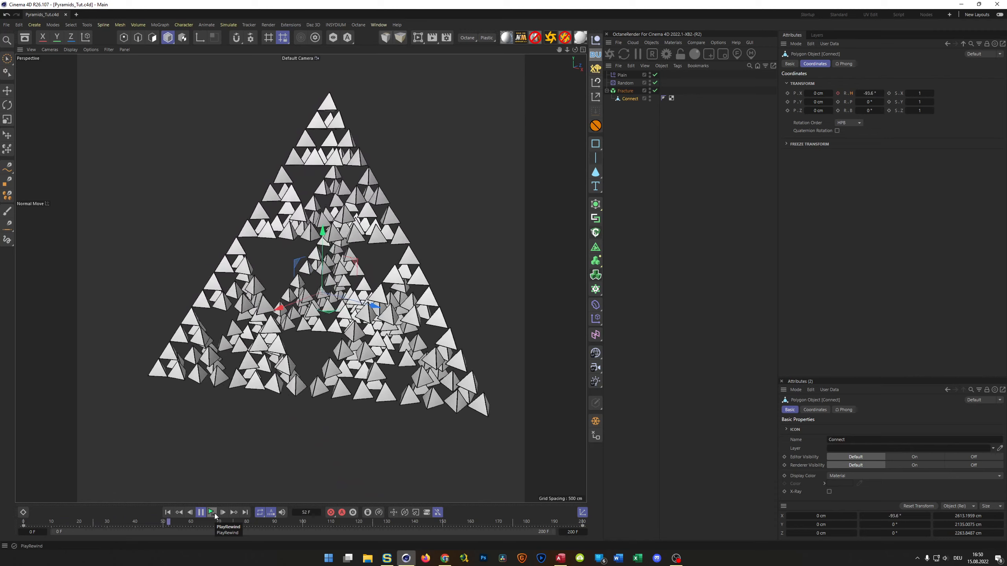
{"action": "left_click", "coordinate": [216, 515]}
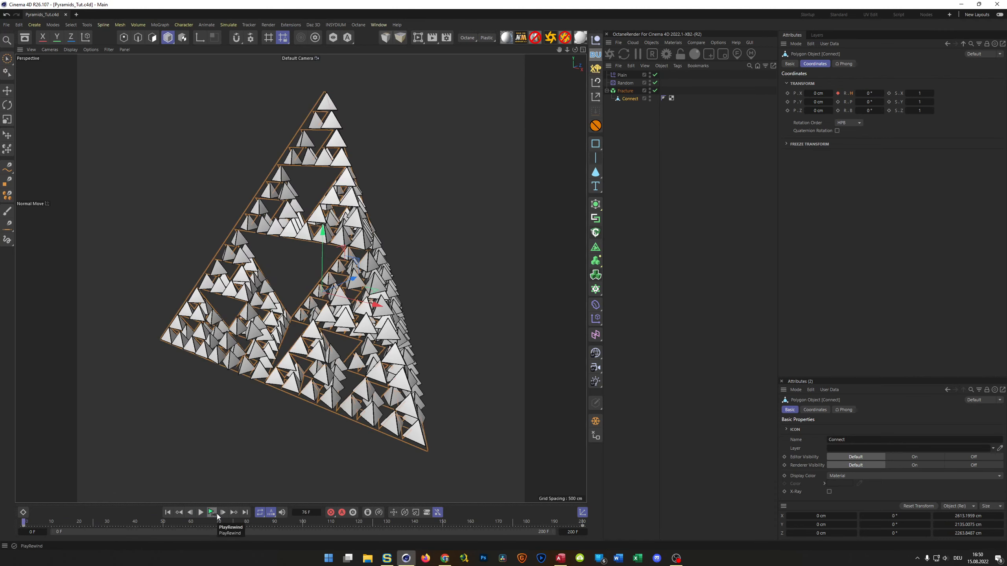
{"action": "left_click_drag", "start_coordinate": [301, 394], "coordinate": [363, 267], "text": "alt"}
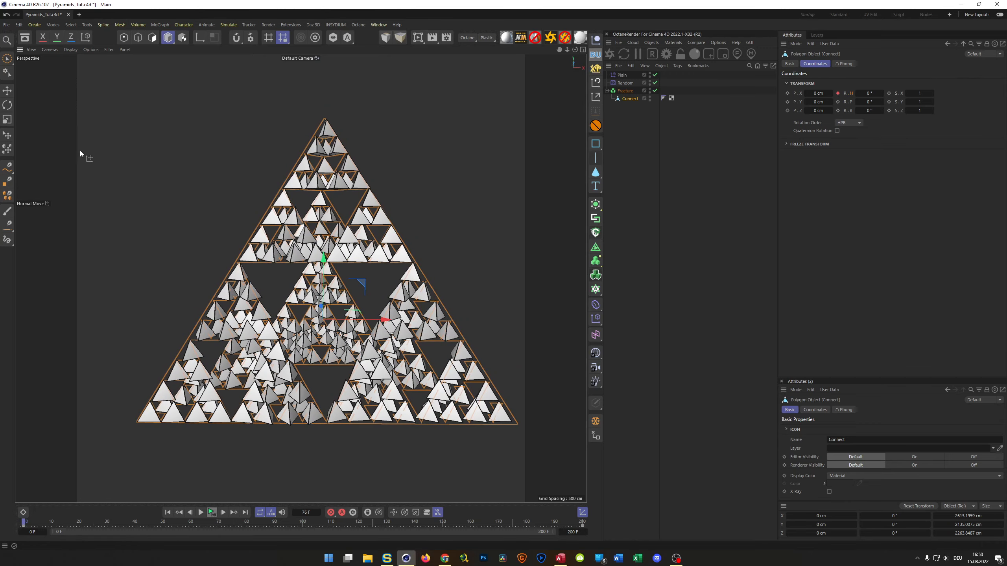
Browse the Nikomedias Scene Rig Ultimate assets, including the Studios and R25 folders, for a studio backdrop
{"action": "left_click", "coordinate": [25, 38]}
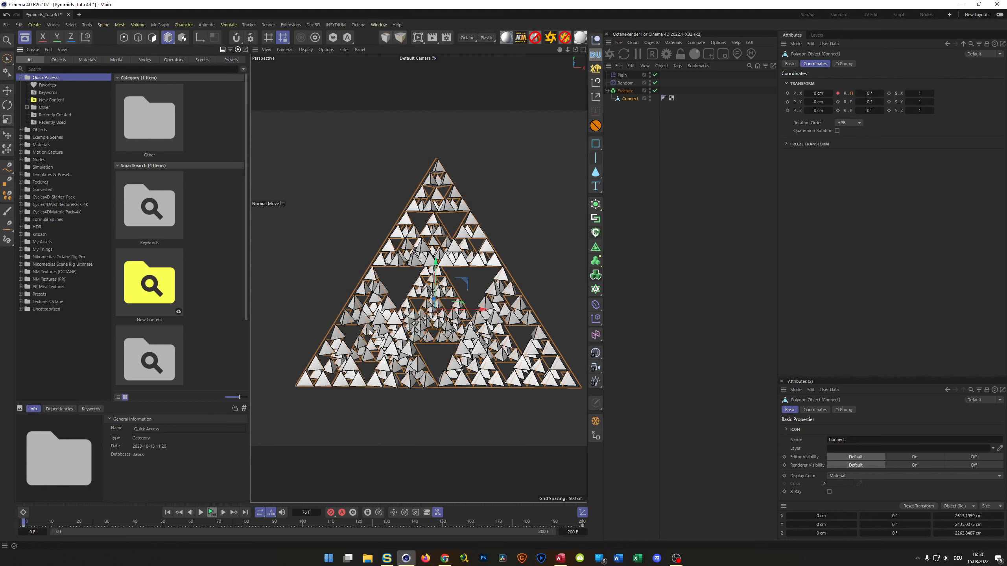
{"action": "left_click", "coordinate": [20, 264]}
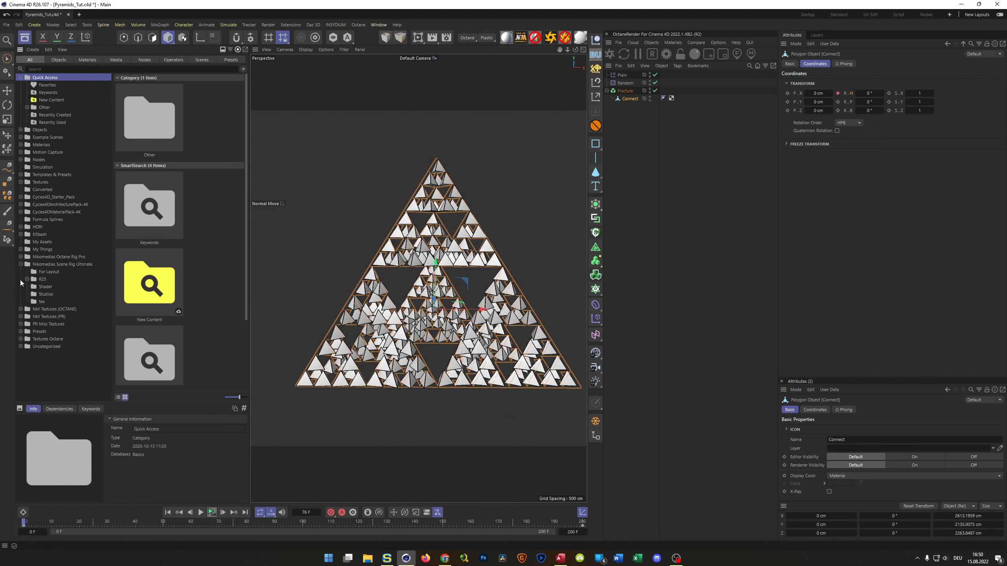
{"action": "left_click", "coordinate": [73, 266]}
{"action": "scroll", "coordinate": [180, 311], "scroll_direction": "down", "scroll_amount": 5}
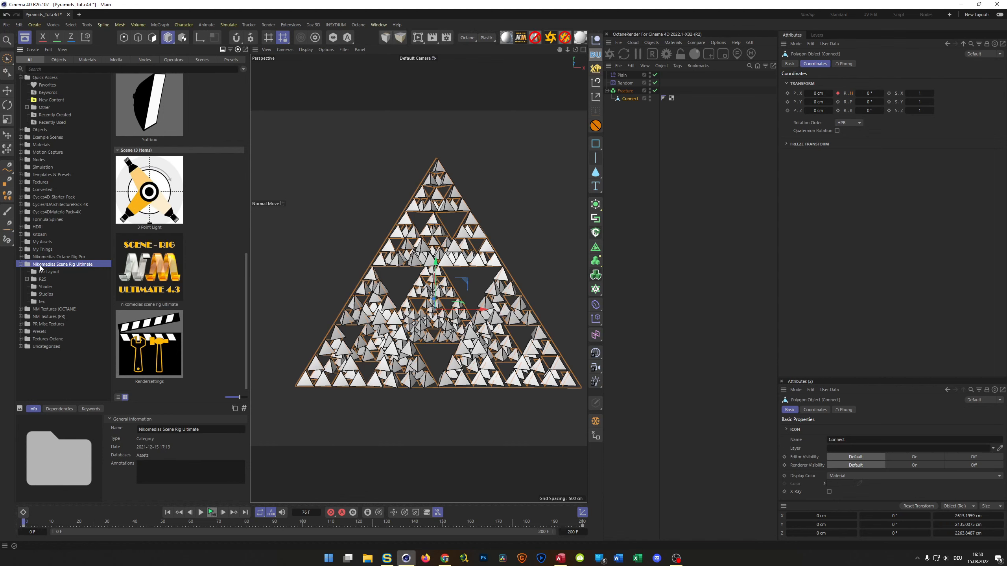
{"action": "scroll", "coordinate": [158, 278], "scroll_direction": "up", "scroll_amount": 5}
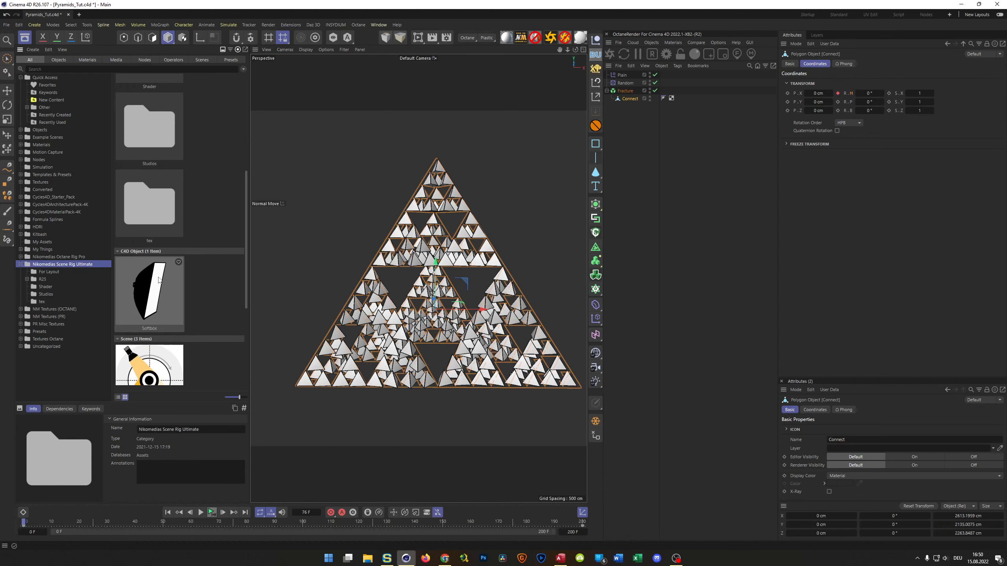
{"action": "scroll", "coordinate": [155, 259], "scroll_direction": "down", "scroll_amount": 6}
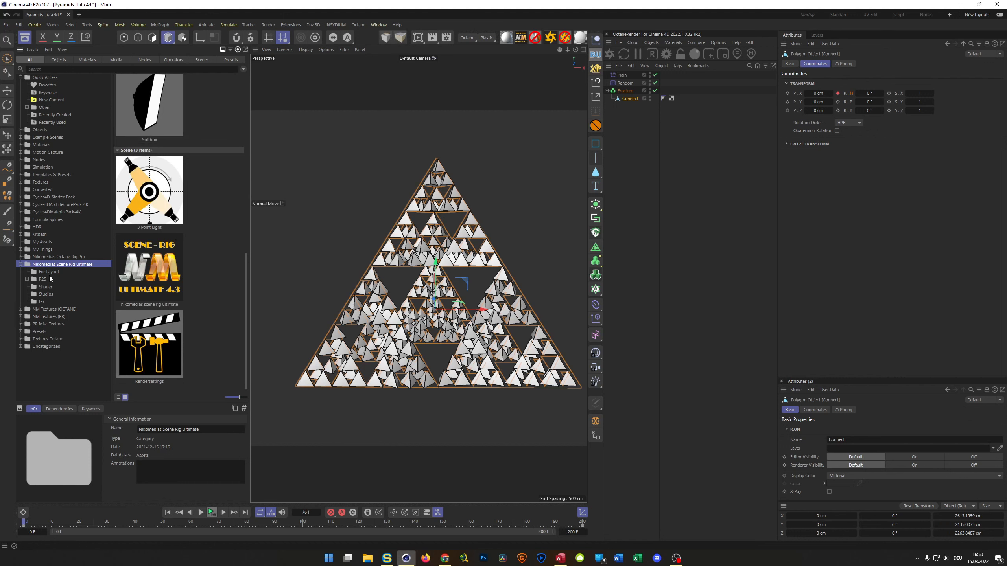
{"action": "left_click", "coordinate": [48, 294]}
{"action": "left_click", "coordinate": [46, 280]}
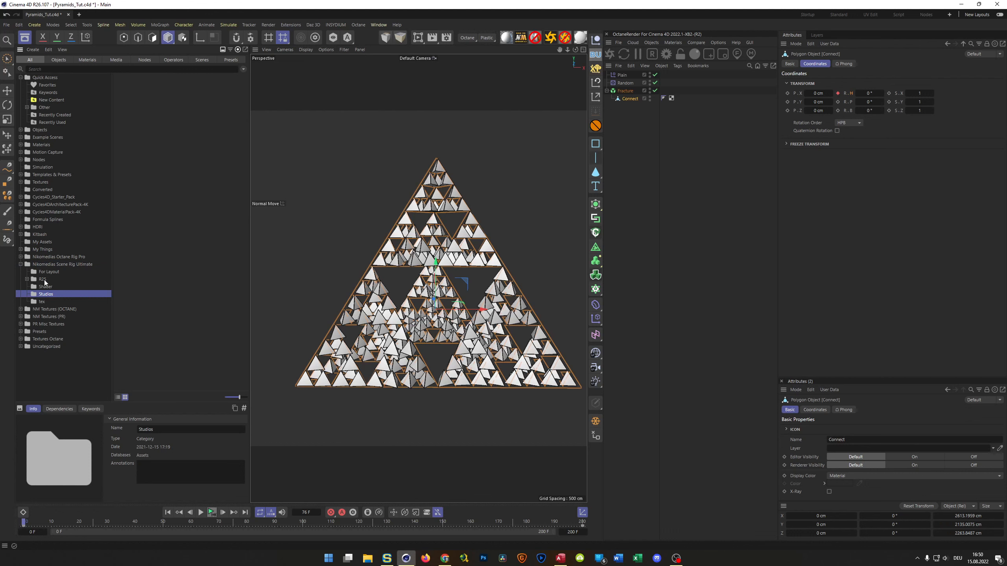
{"action": "left_click", "coordinate": [20, 264]}
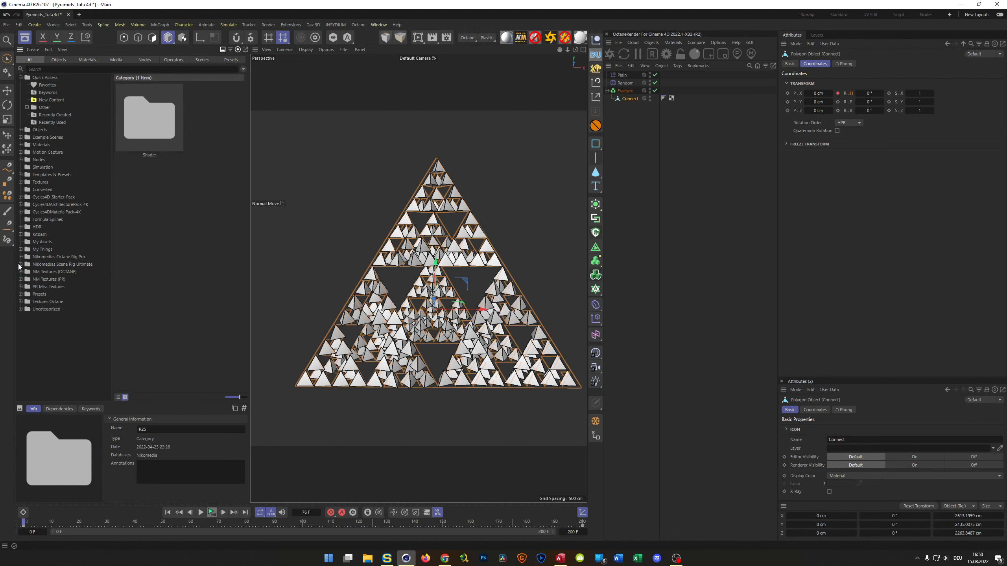
Add the Studio L backdrop from the Nikomedias Octane Rig Pro assets to the scene
{"action": "left_click", "coordinate": [33, 255]}
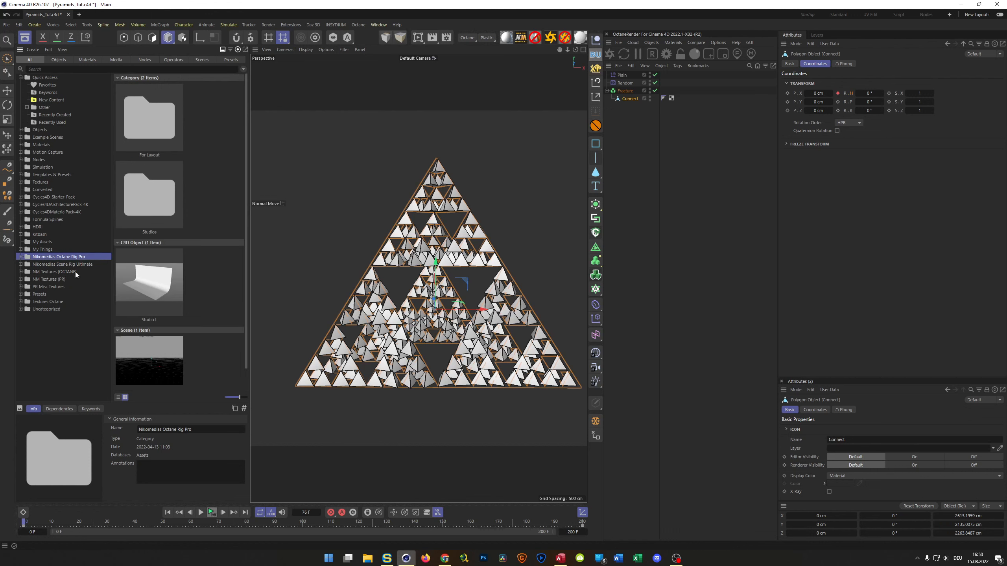
{"action": "left_click", "coordinate": [144, 281]}
{"action": "left_click_drag", "start_coordinate": [618, 159], "coordinate": [649, 162]}
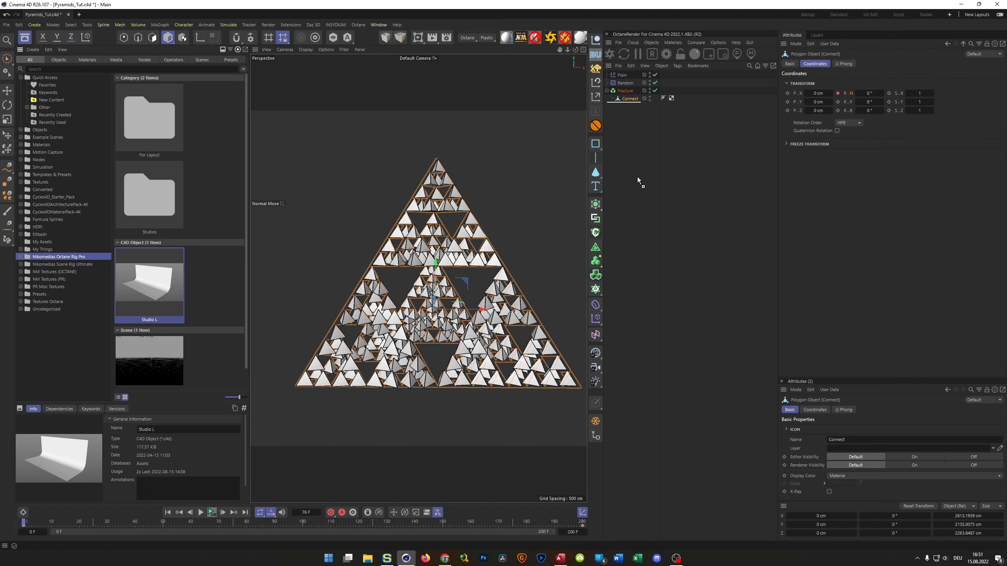
{"action": "left_click_drag", "start_coordinate": [638, 176], "coordinate": [637, 177]}
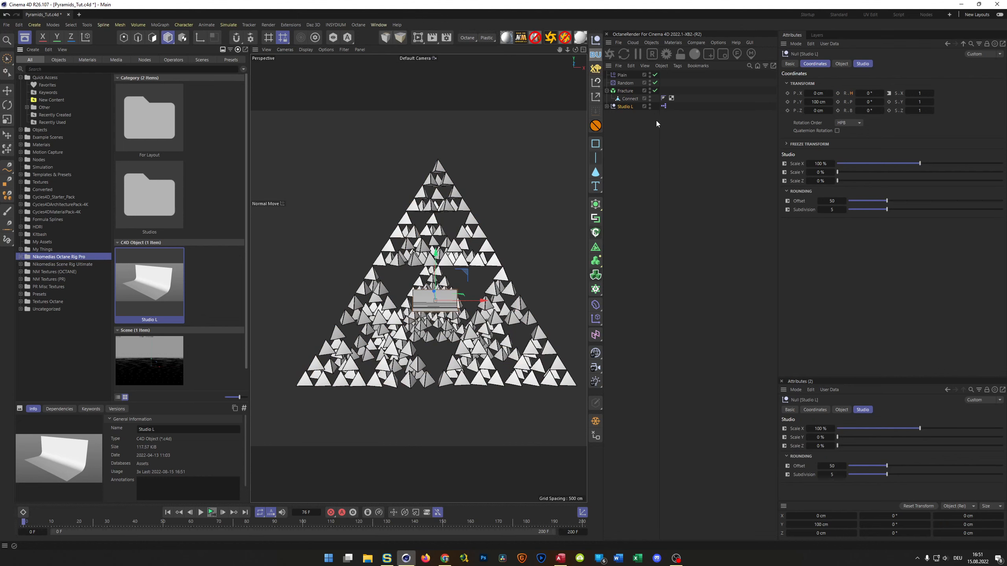
Delete the Stage material tag from the Studio mesh inside Studio L and show the material manager in place of the asset browser
{"action": "left_click", "coordinate": [607, 106]}
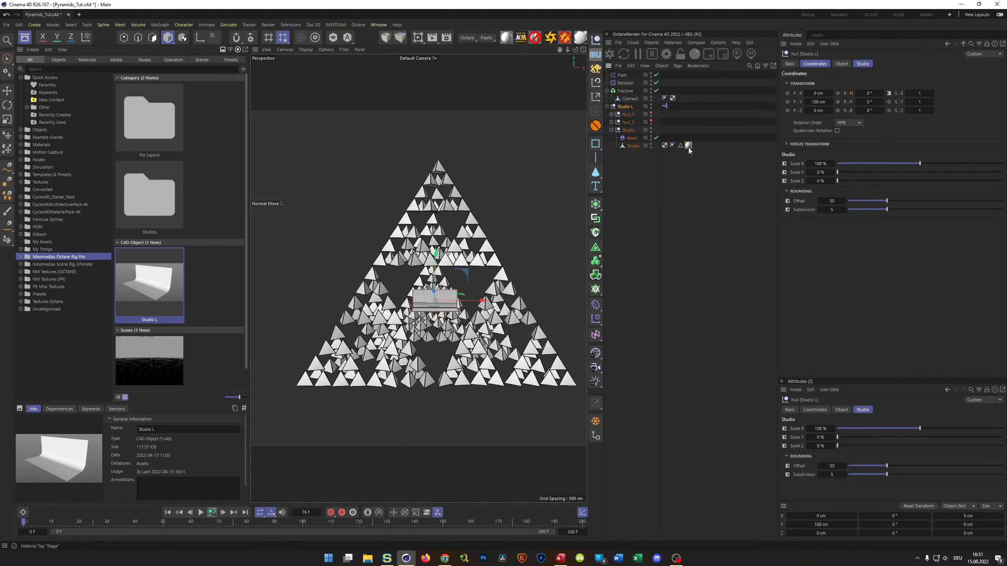
{"action": "left_click", "coordinate": [688, 146]}
{"action": "key", "text": "Delete"}
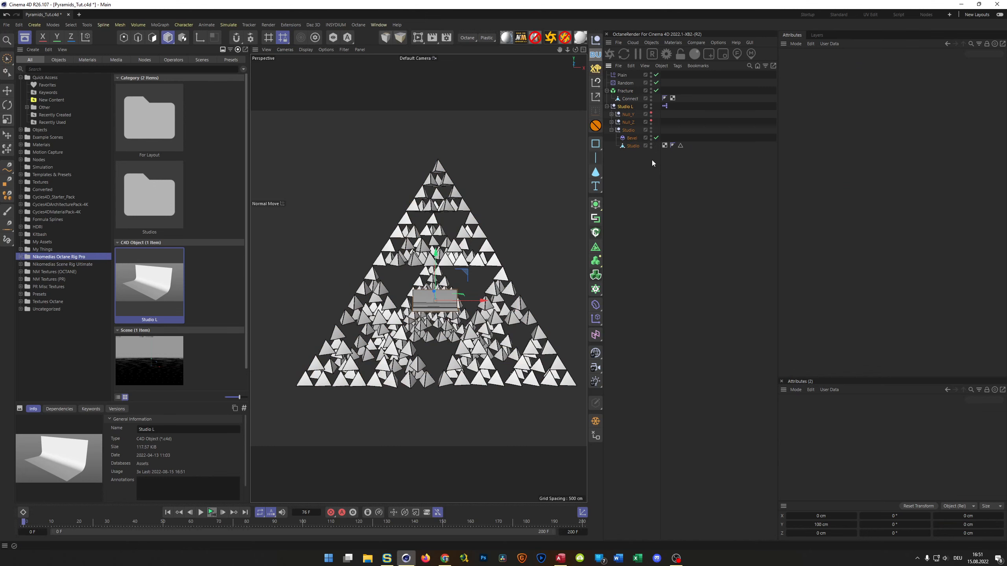
{"action": "key", "text": "shift+F2"}
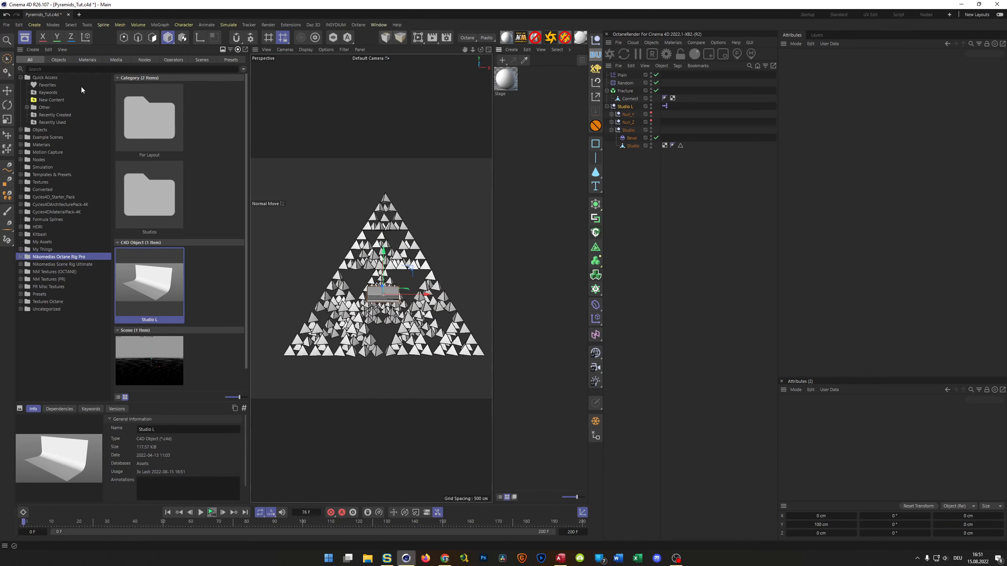
{"action": "left_click", "coordinate": [25, 37]}
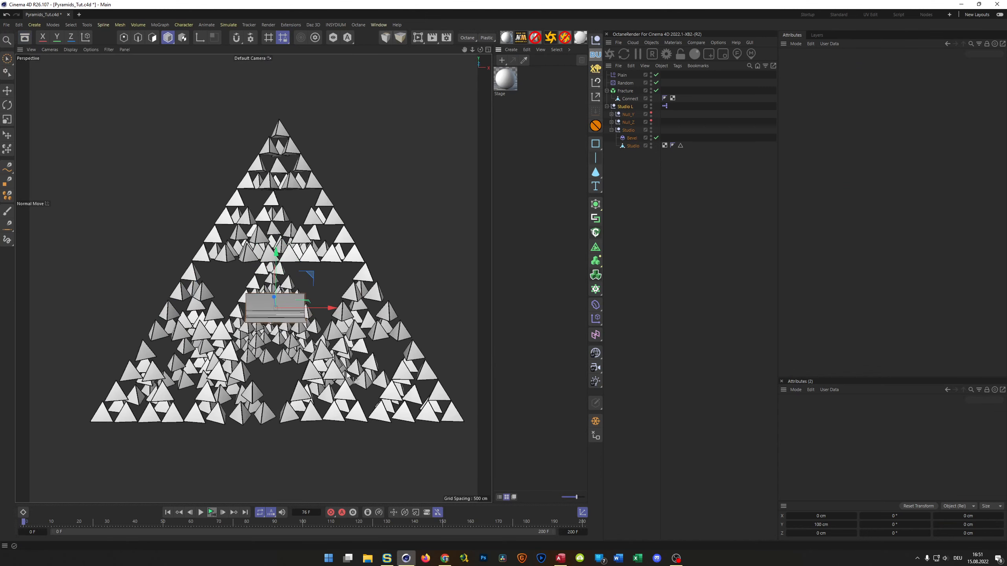
In the Right view, move Studio L below and behind the pyramid, to about Y -647 cm and Z 3856 cm
{"action": "middle_click", "coordinate": [274, 324]}
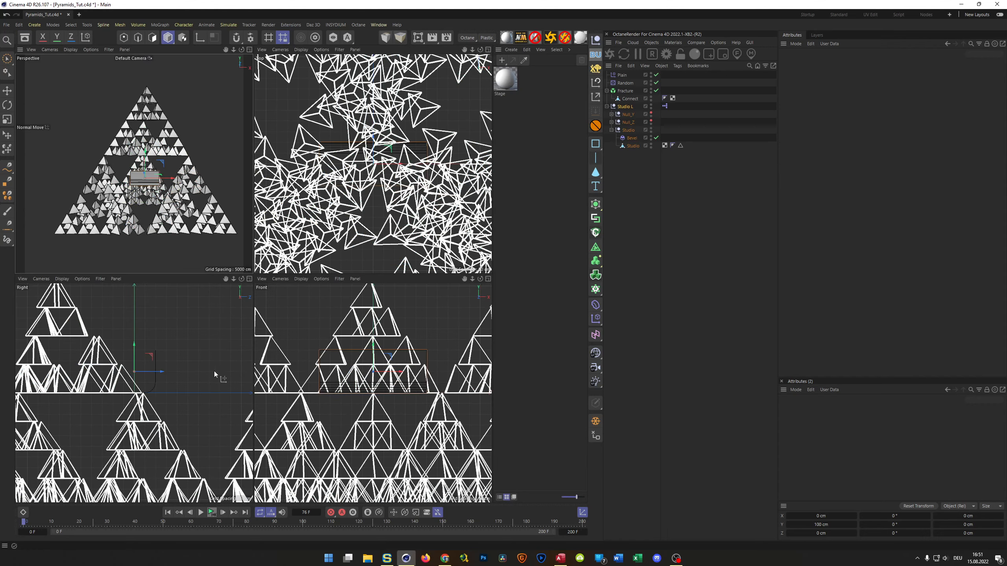
{"action": "middle_click", "coordinate": [214, 315]}
{"action": "scroll", "coordinate": [312, 395], "scroll_direction": "down", "scroll_amount": 3}
{"action": "middle_click_drag", "start_coordinate": [370, 393], "coordinate": [335, 377], "text": "alt"}
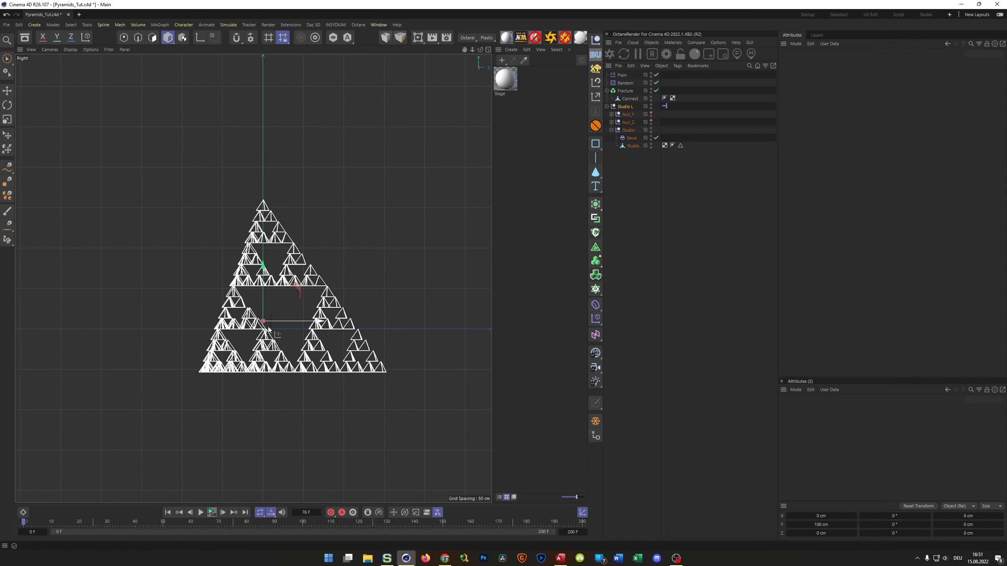
{"action": "mouse_move", "coordinate": [276, 323]}
{"action": "right_mouse_down", "text": "alt"}
{"action": "mouse_move", "coordinate": [287, 320]}
{"action": "mouse_move", "coordinate": [275, 340]}
{"action": "right_mouse_up", "text": "alt"}
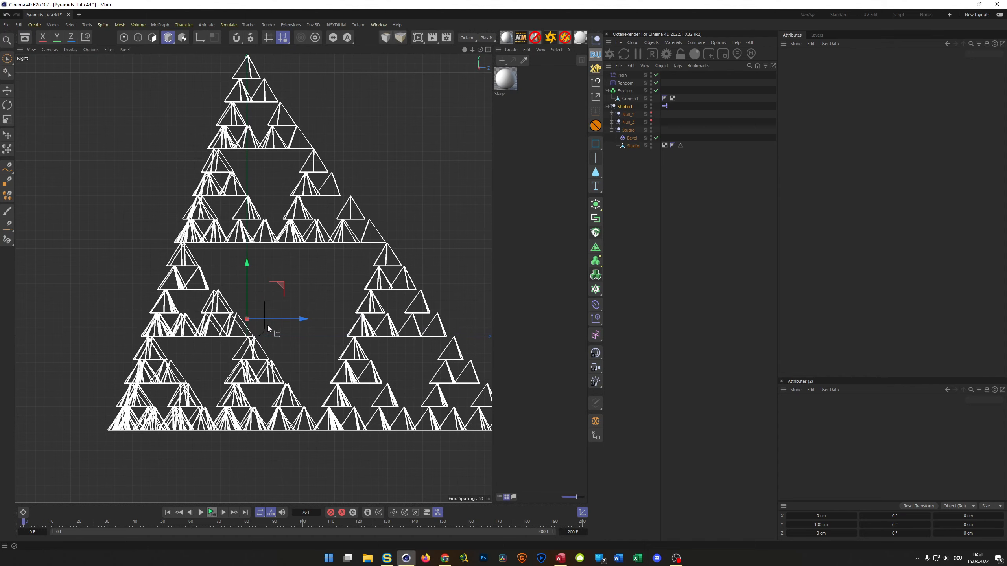
{"action": "scroll", "coordinate": [291, 270], "scroll_direction": "down", "scroll_amount": 5}
{"action": "scroll", "coordinate": [518, 209], "scroll_direction": "up", "scroll_amount": 2}
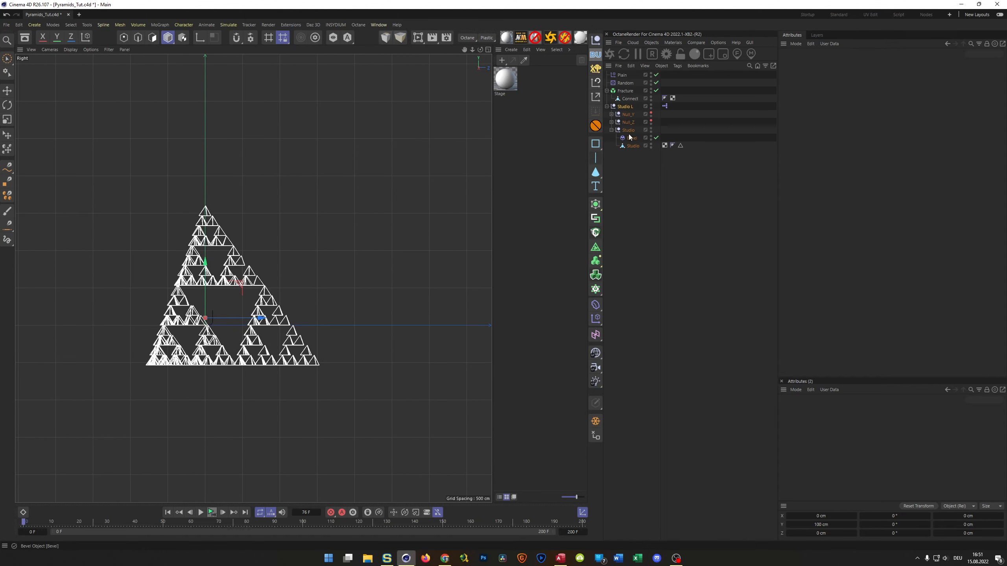
{"action": "left_click", "coordinate": [628, 107]}
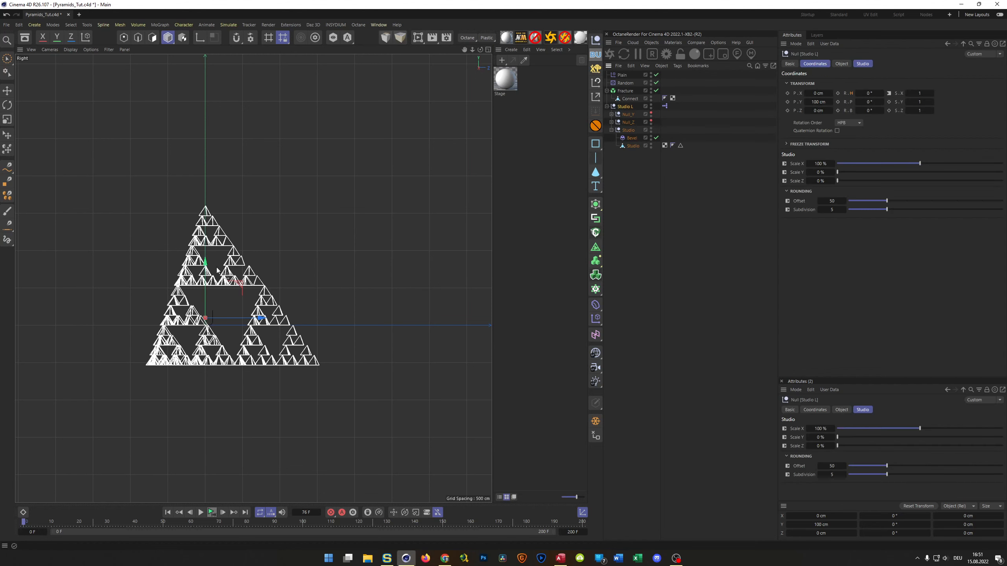
{"action": "key", "text": "e"}
{"action": "left_click_drag", "start_coordinate": [205, 269], "coordinate": [205, 320]}
{"action": "left_click_drag", "start_coordinate": [259, 374], "coordinate": [492, 374]}
{"action": "middle_click_drag", "start_coordinate": [217, 373], "coordinate": [168, 365], "text": "alt"}
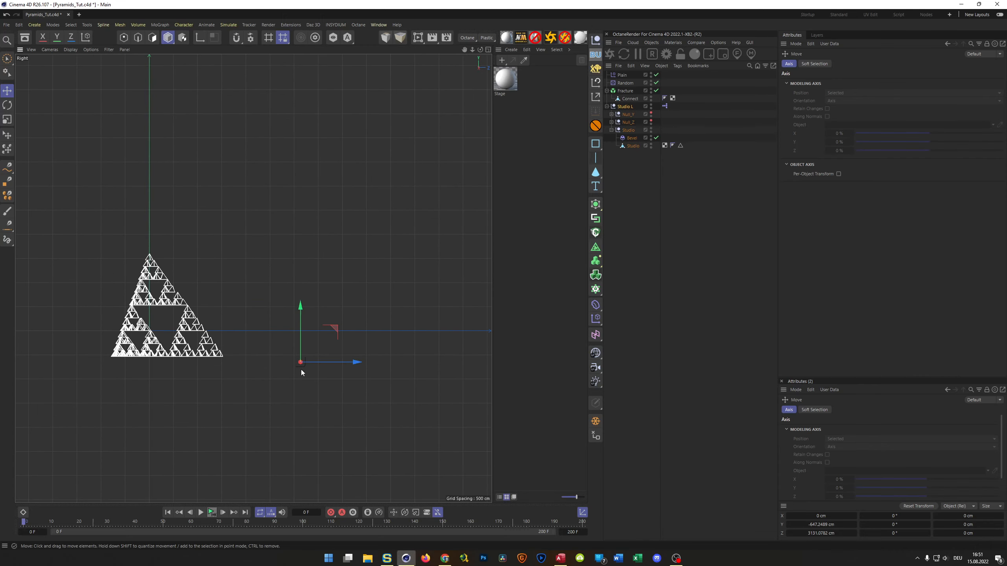
{"action": "left_click_drag", "start_coordinate": [358, 364], "coordinate": [399, 369]}
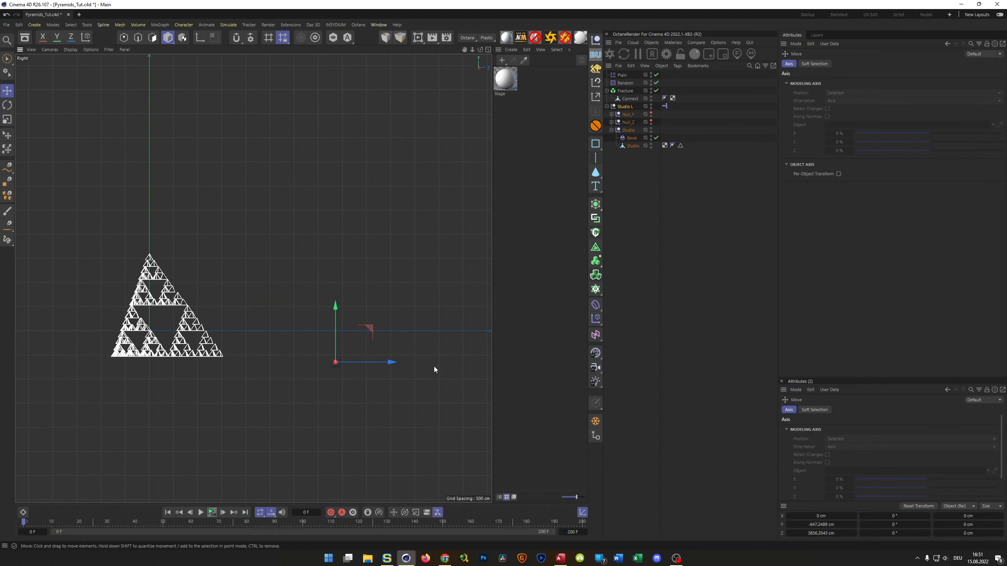
Set Studio L's Scale Y to about 3403 %, Scale Z to about 6499 % and rounding Offset to 500
{"action": "left_click", "coordinate": [625, 106]}
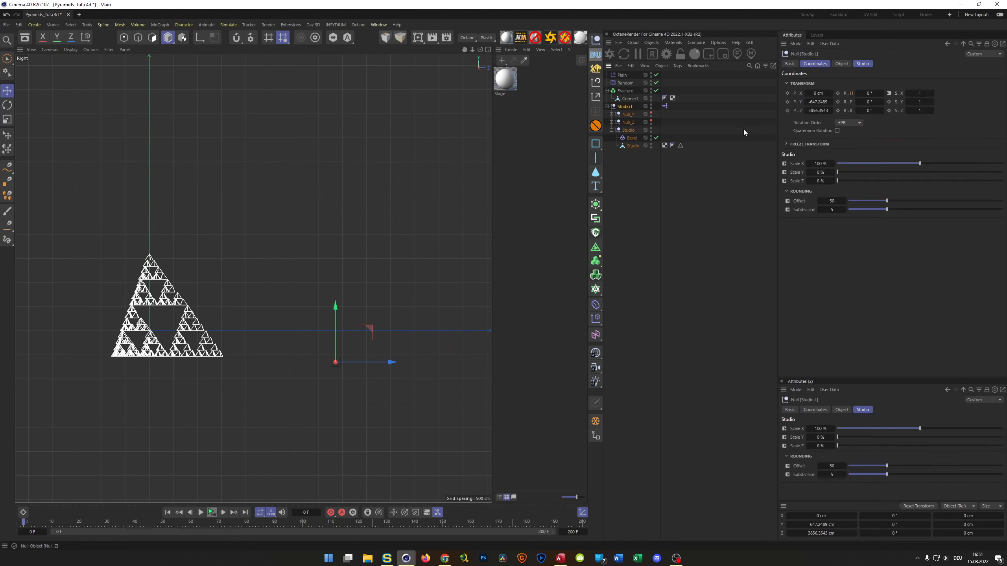
{"action": "left_click", "coordinate": [863, 63]}
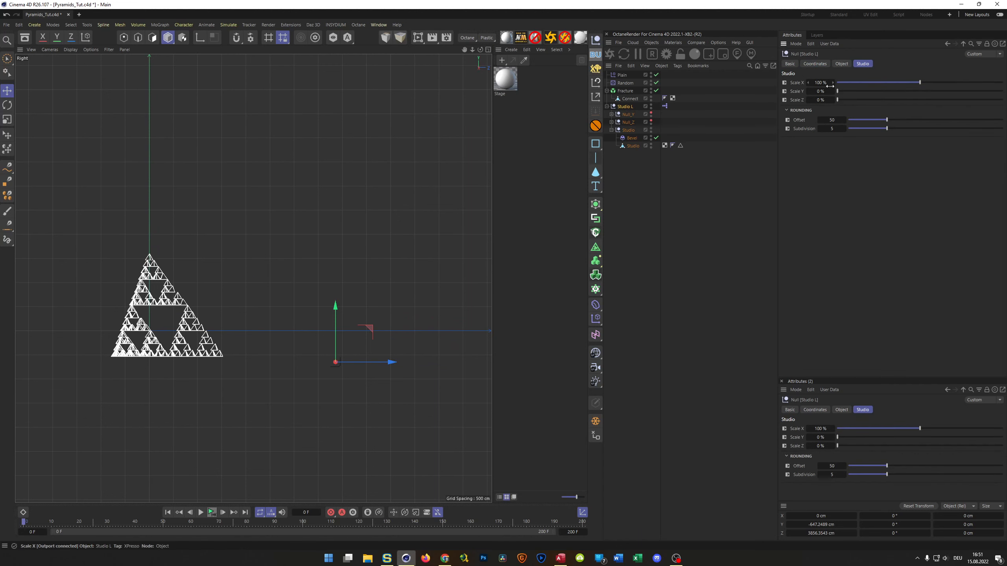
{"action": "left_click_drag", "start_coordinate": [821, 91], "coordinate": [967, 92]}
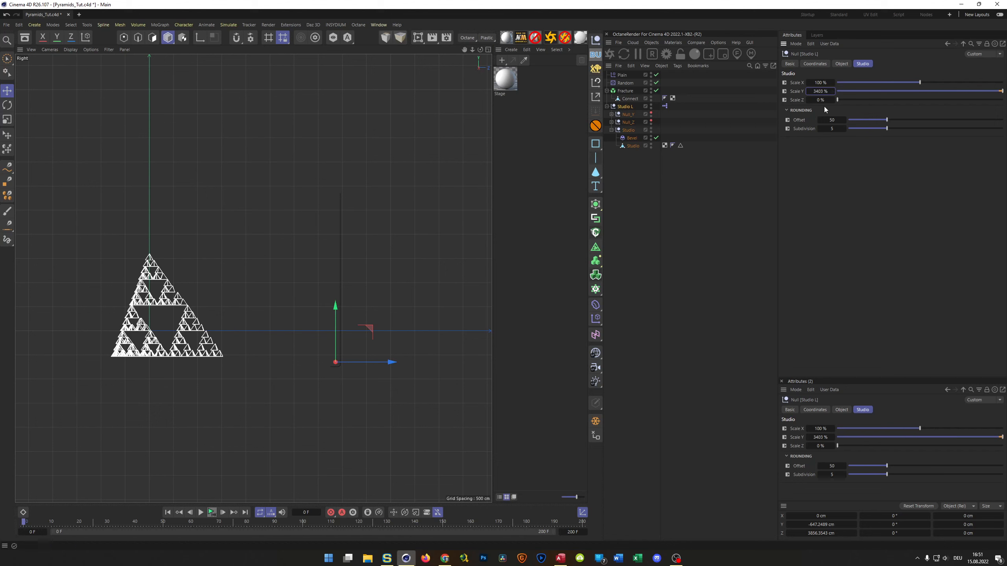
{"action": "left_click_drag", "start_coordinate": [819, 100], "coordinate": [927, 100]}
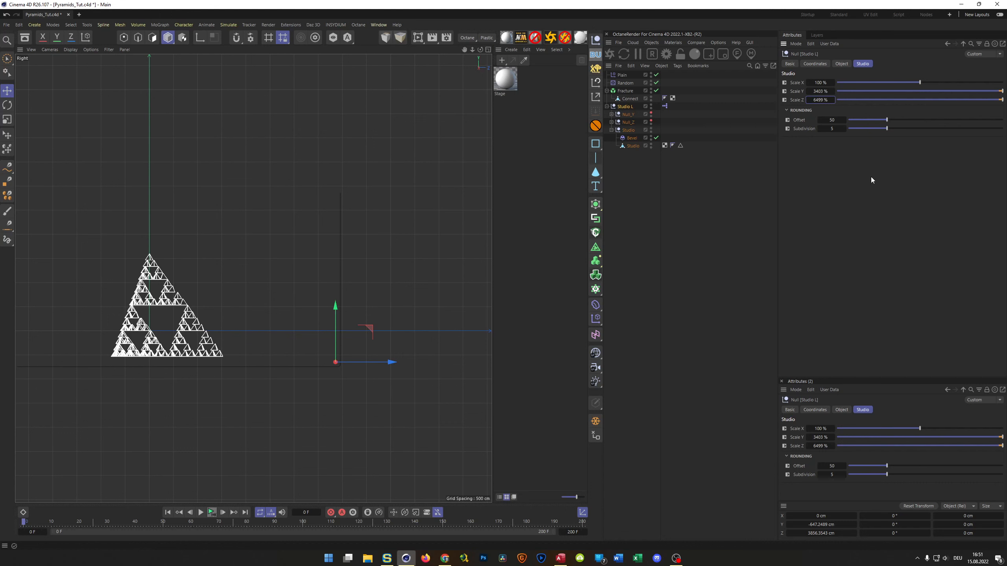
{"action": "mouse_move", "coordinate": [832, 120]}
{"action": "left_mouse_down"}
{"action": "mouse_move", "coordinate": [851, 120]}
{"action": "mouse_move", "coordinate": [830, 119]}
{"action": "left_mouse_up"}
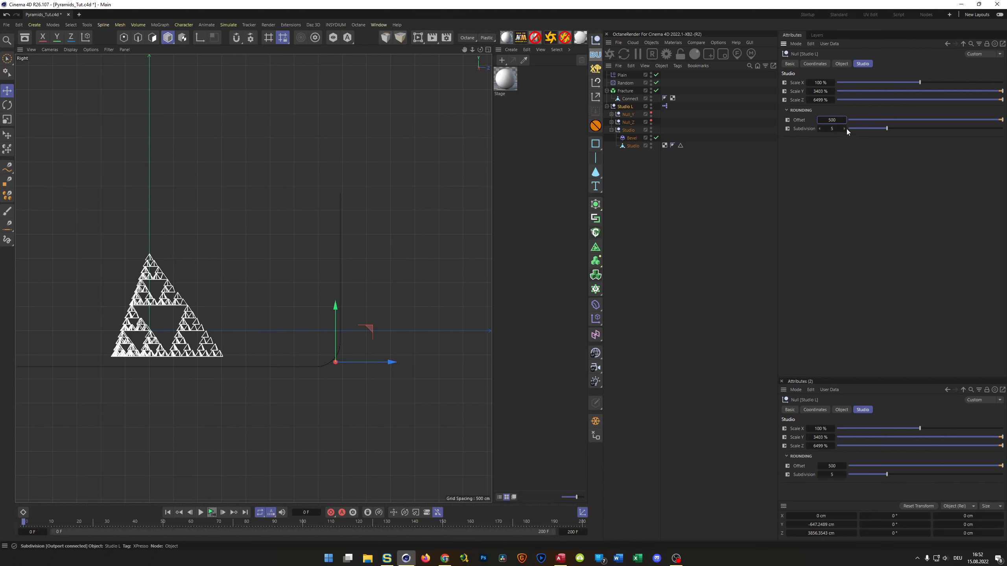
Remove the maximum limit from Studio L's rounding Offset parameter in its user data settings
{"action": "left_click", "coordinate": [831, 45]}
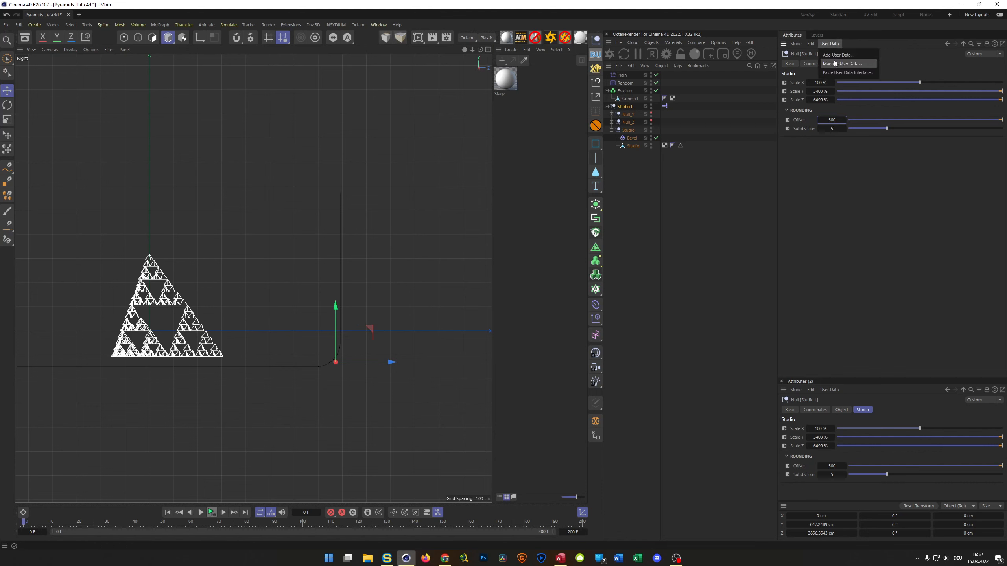
{"action": "left_click", "coordinate": [833, 61]}
{"action": "left_click_drag", "start_coordinate": [806, 10], "coordinate": [587, 177]}
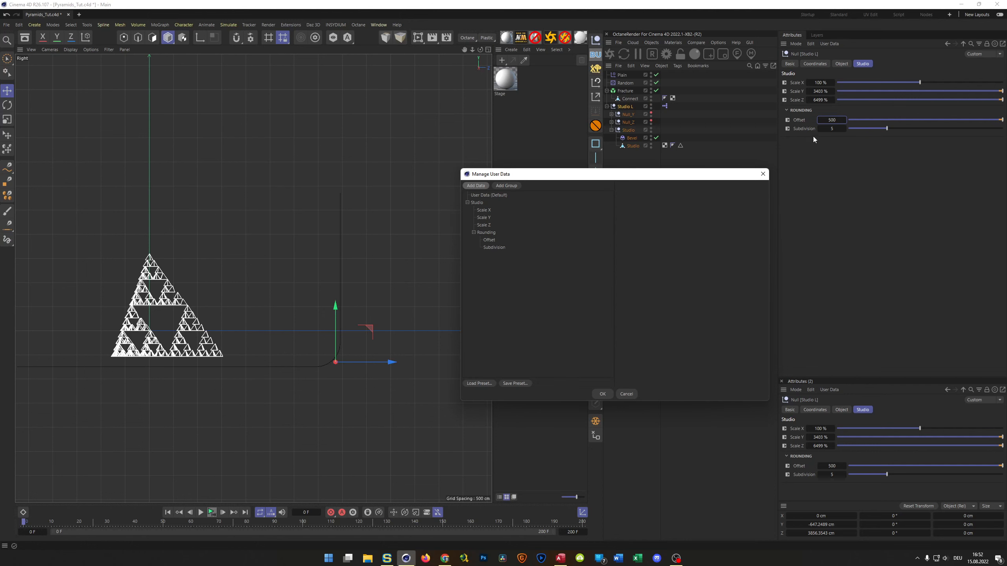
{"action": "left_click", "coordinate": [491, 240]}
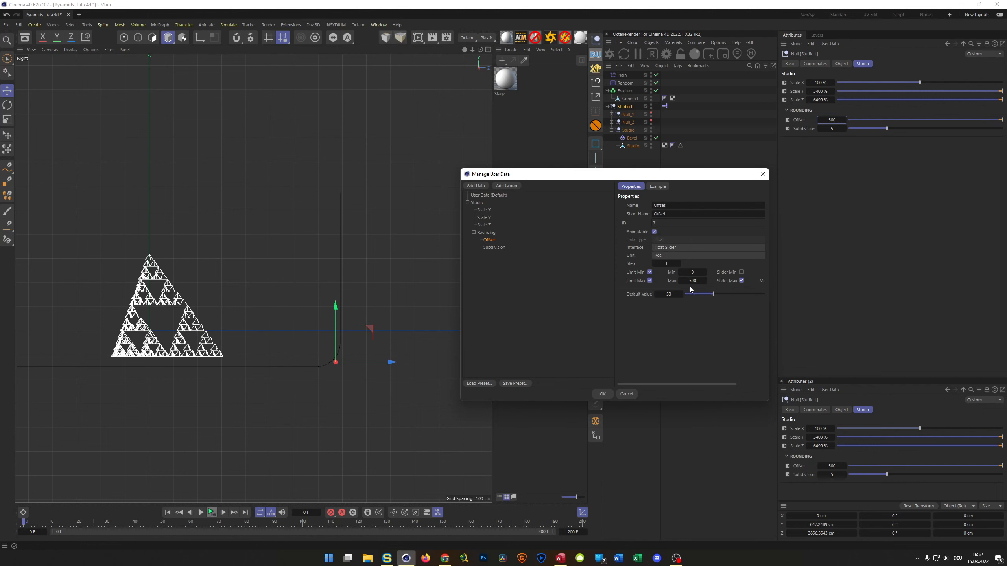
{"action": "left_click", "coordinate": [651, 282]}
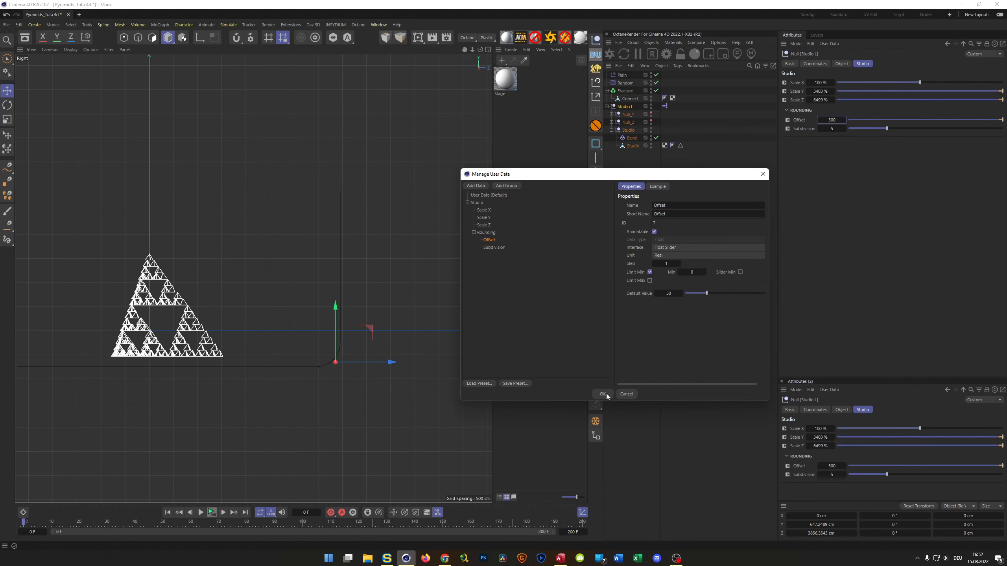
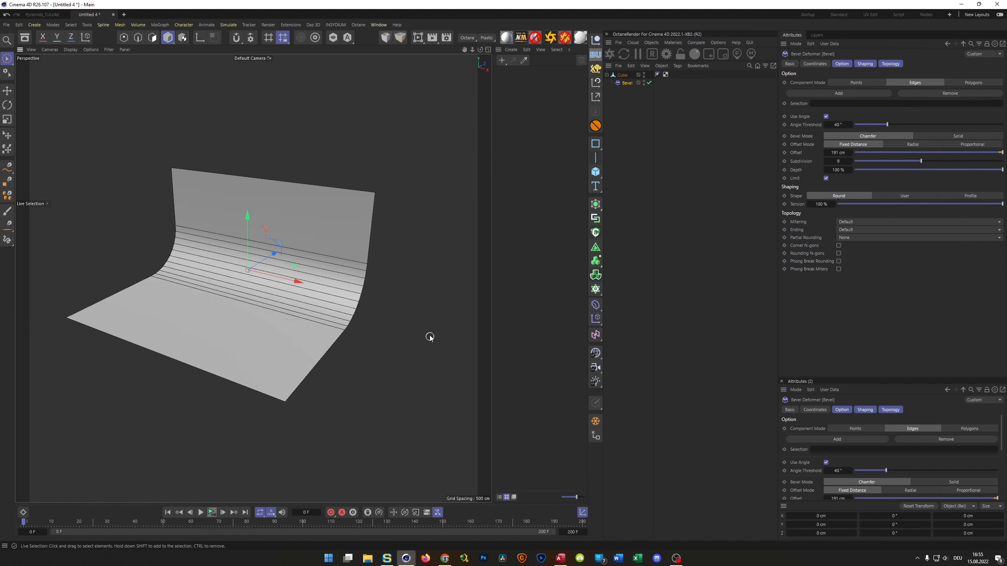
Close the untitled demo scene with the bevelled backdrop without saving it and return to Pyramids_Tut.c4d
{"action": "key", "text": "ctrl+F4"}
{"action": "key", "text": "Right"}
{"action": "key", "text": "Return"}
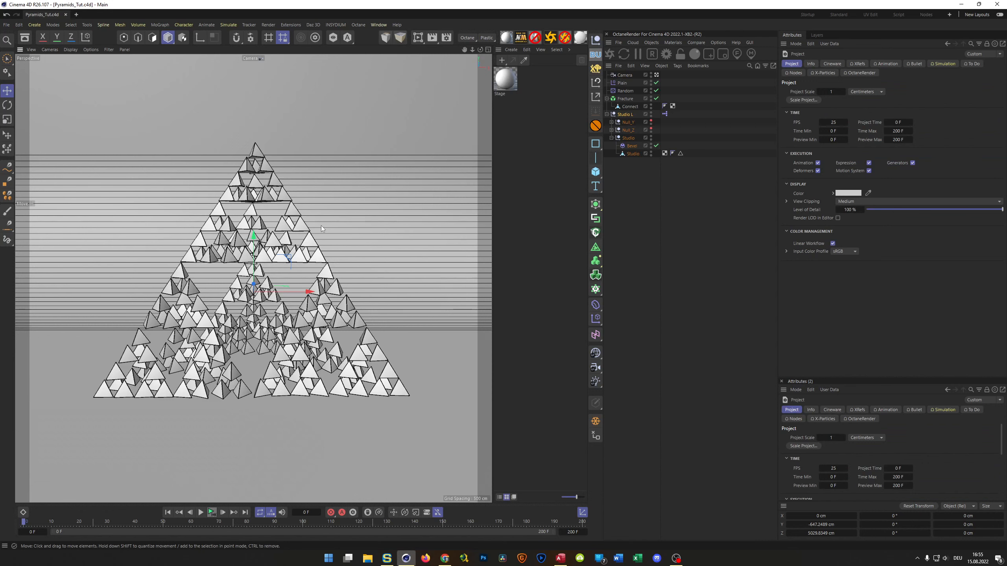
Add the Nikomedias Scene Rig Ultimate to the scene and switch off its floor, including editor and reflection visibility
{"action": "left_click", "coordinate": [519, 38]}
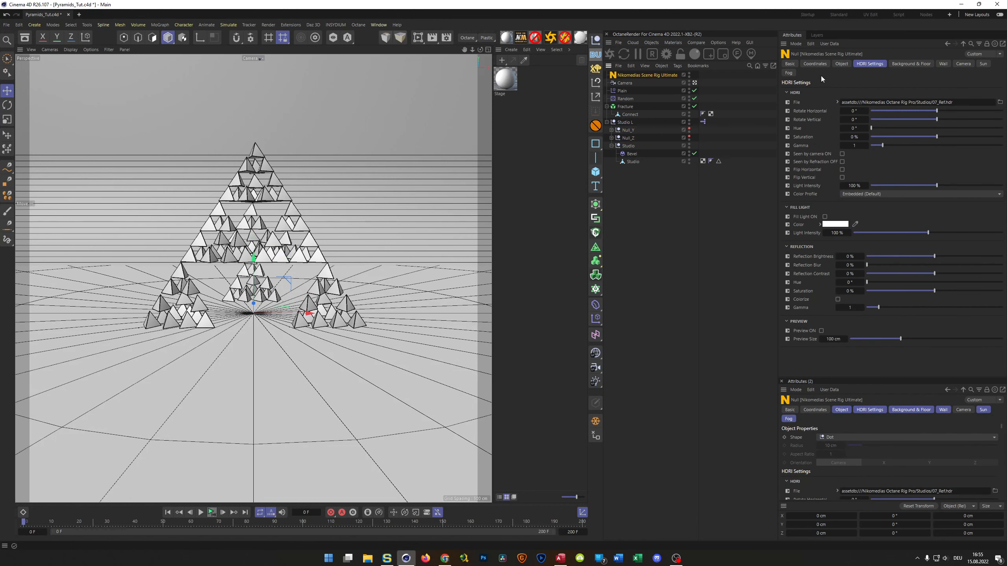
{"action": "left_click", "coordinate": [913, 64]}
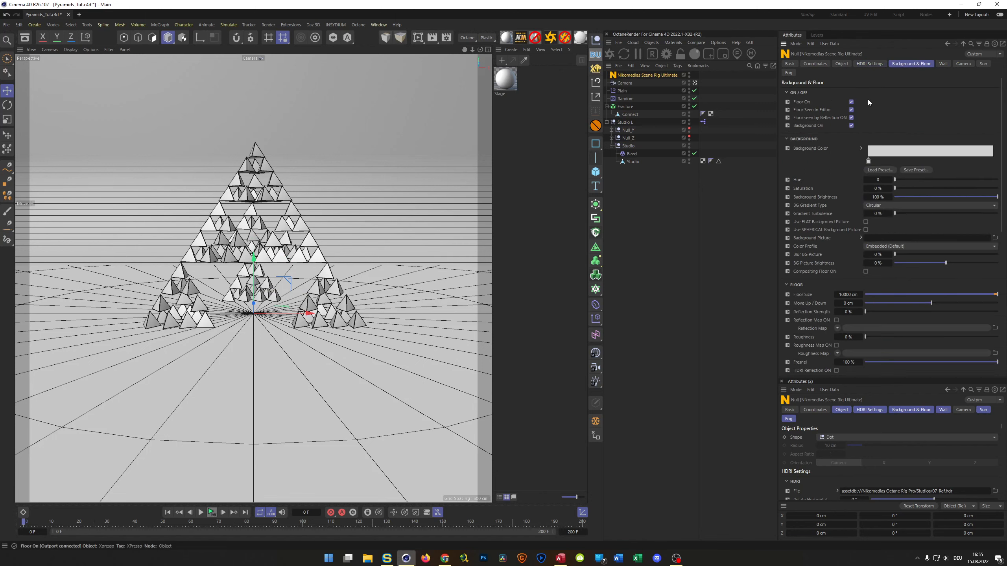
{"action": "left_click", "coordinate": [852, 102]}
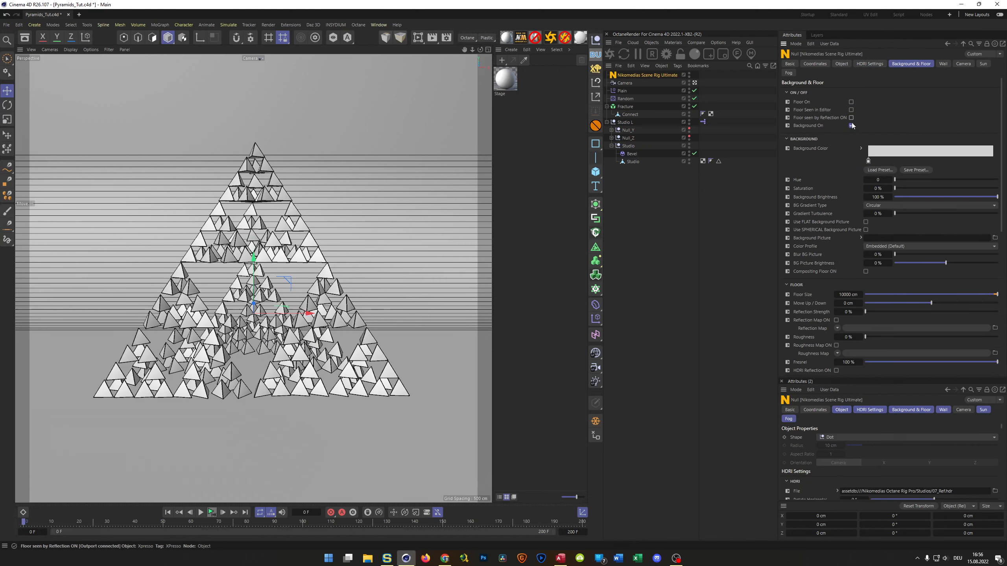
Use the outdoor asset 23_antwerp_night.hdr as the scene rig's HDRI and set its horizontal rotation to -127°
{"action": "left_click", "coordinate": [870, 64]}
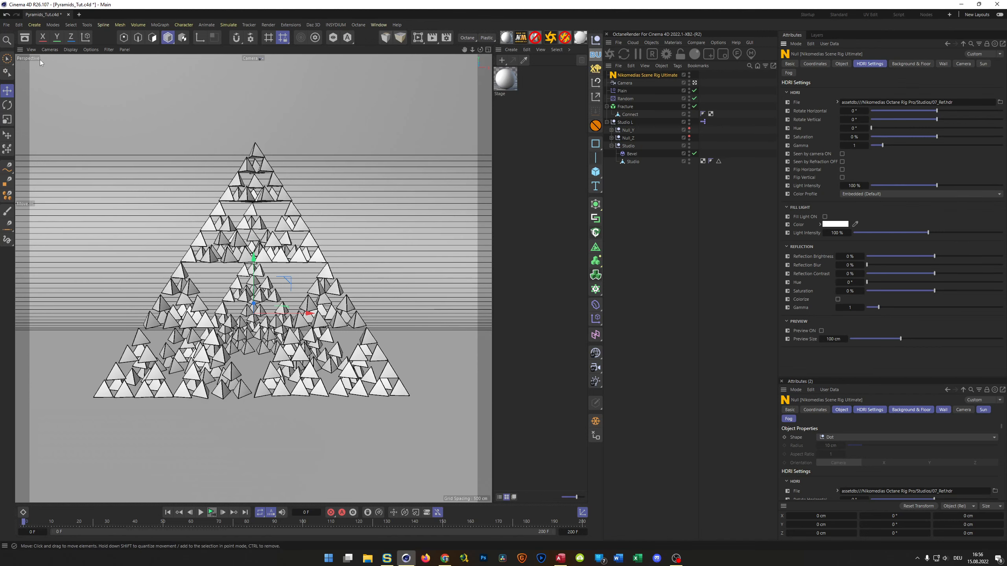
{"action": "left_click", "coordinate": [24, 38]}
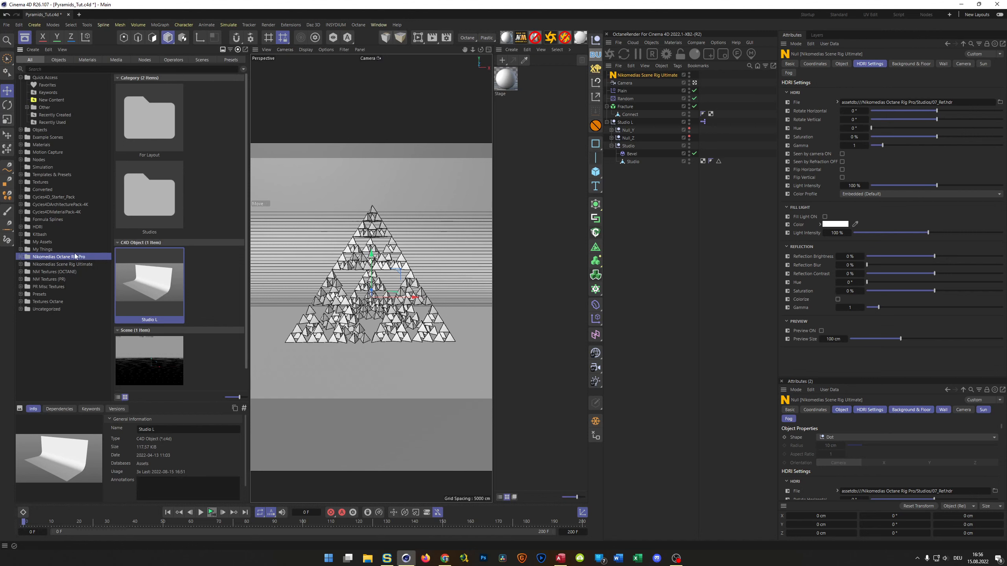
{"action": "left_click", "coordinate": [21, 227]}
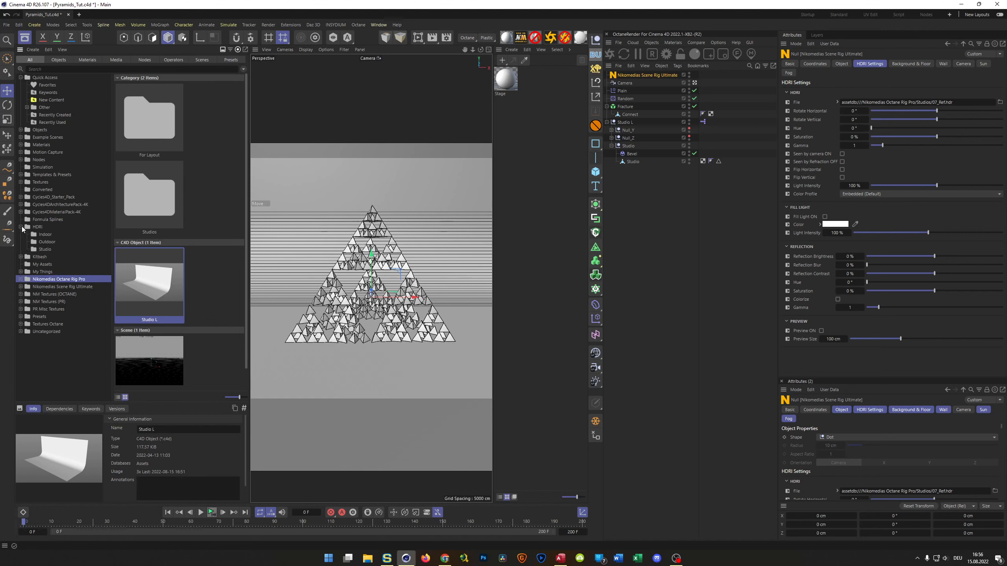
{"action": "left_click", "coordinate": [38, 242]}
{"action": "left_click", "coordinate": [174, 125]}
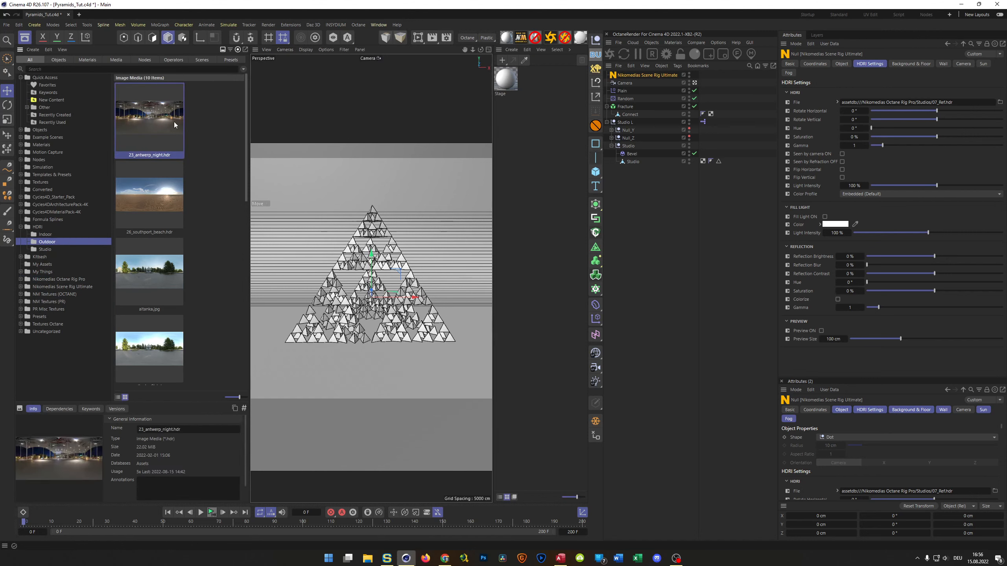
{"action": "left_click_drag", "start_coordinate": [151, 122], "coordinate": [890, 102]}
{"action": "left_click", "coordinate": [24, 37]}
{"action": "left_click_drag", "start_coordinate": [937, 110], "coordinate": [891, 111]}
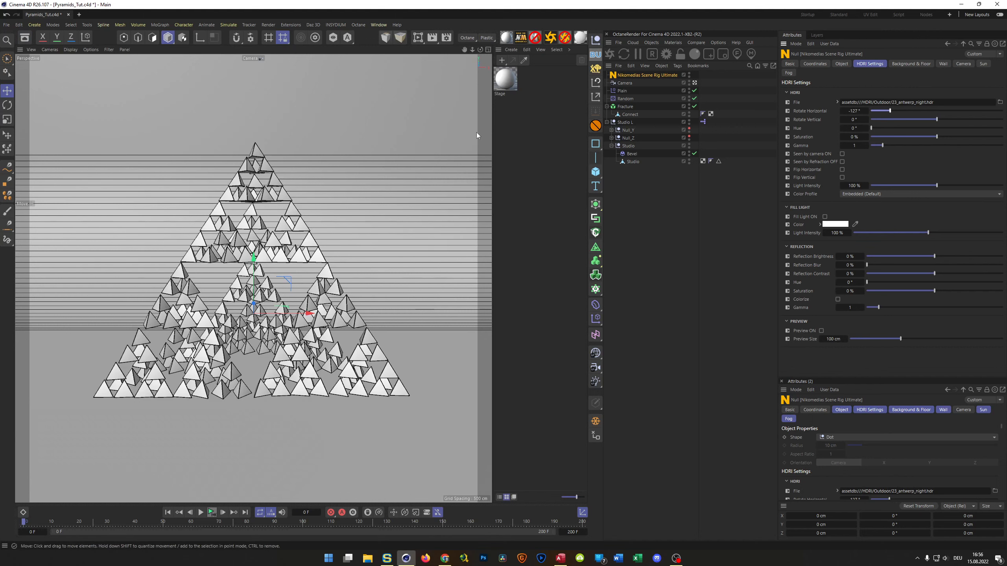
Delete the unused Stage material, then create a new PBR material and open it for editing
{"action": "left_click", "coordinate": [508, 85]}
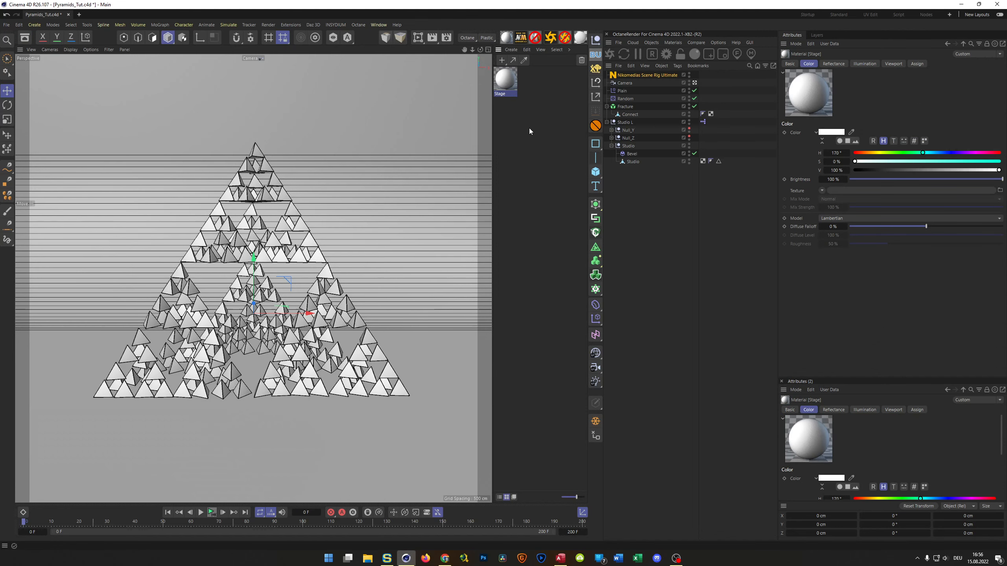
{"action": "key", "text": "Delete"}
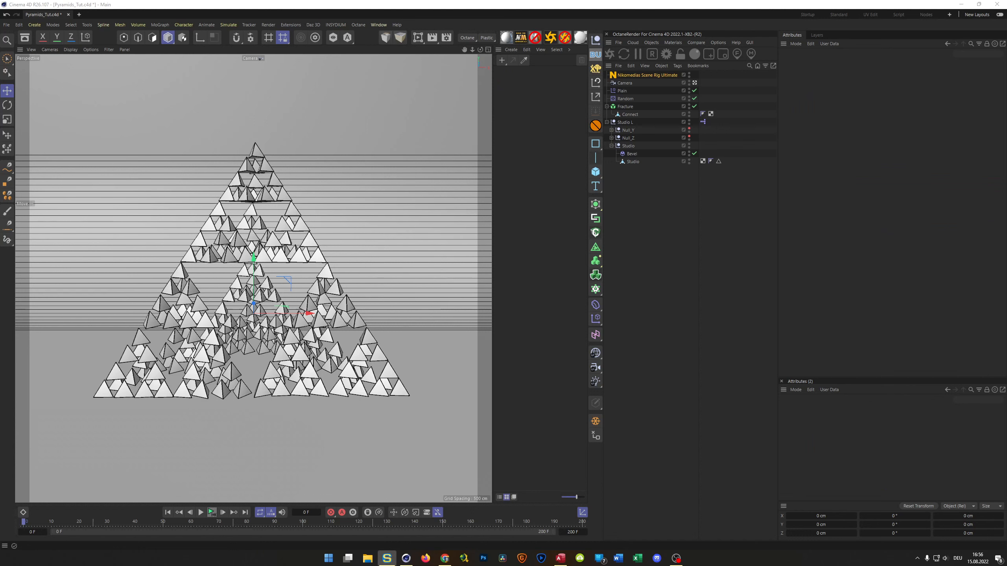
{"action": "left_click", "coordinate": [686, 238]}
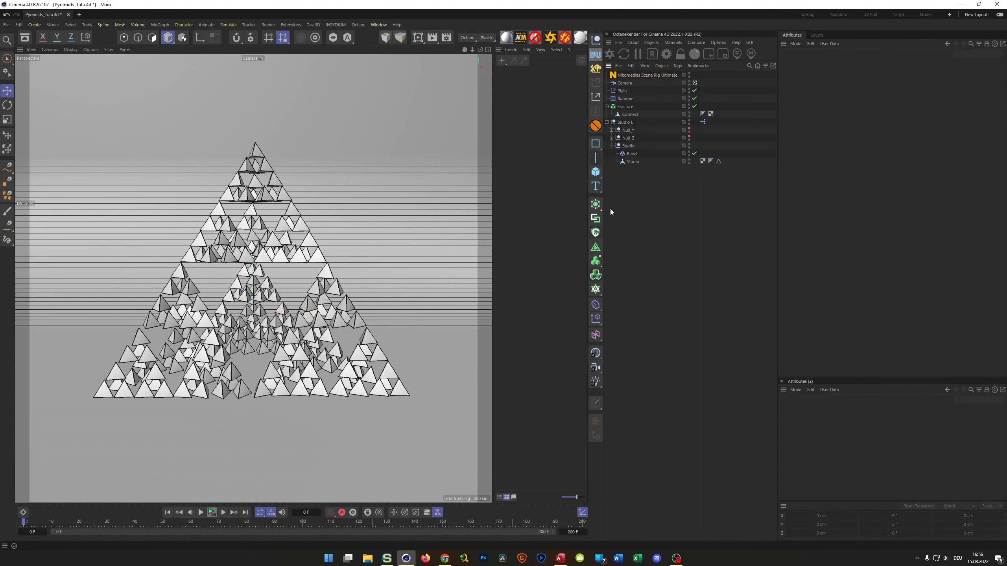
{"action": "left_click", "coordinate": [506, 38]}
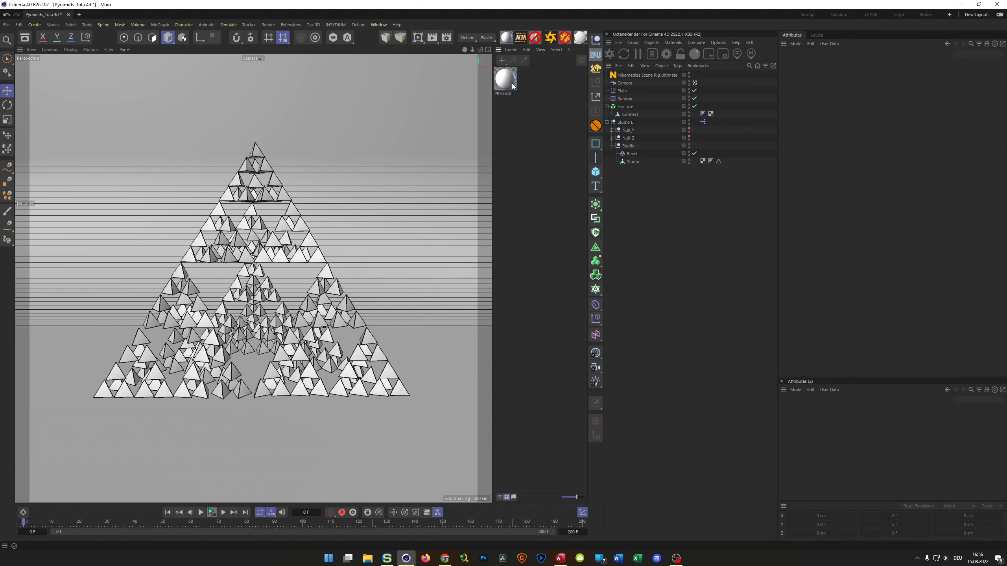
{"action": "double_click", "coordinate": [506, 81]}
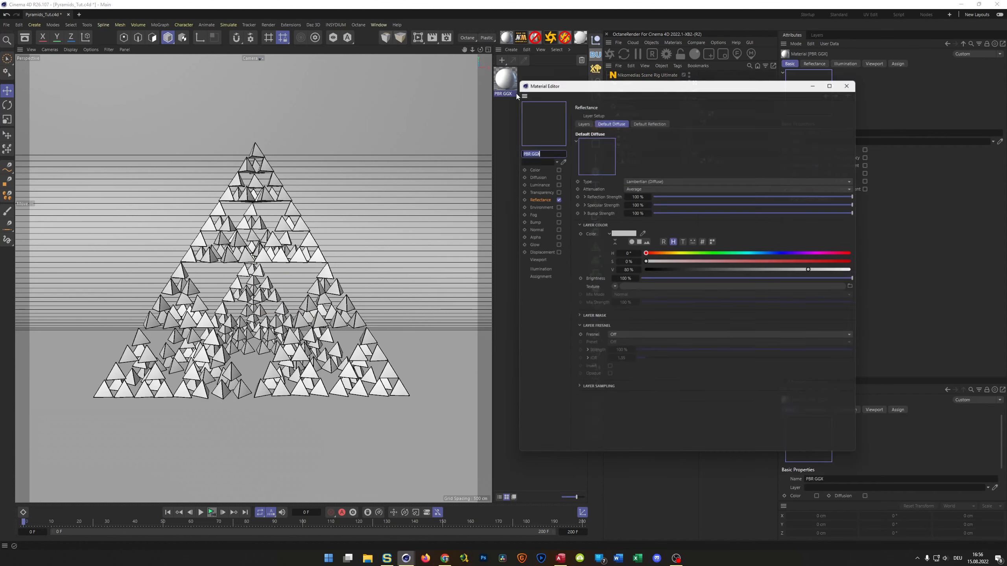
Remove the Default Diffuse layer from the PBR material's reflectance and enable its Color channel with V at 9 %
{"action": "left_click", "coordinate": [604, 118]}
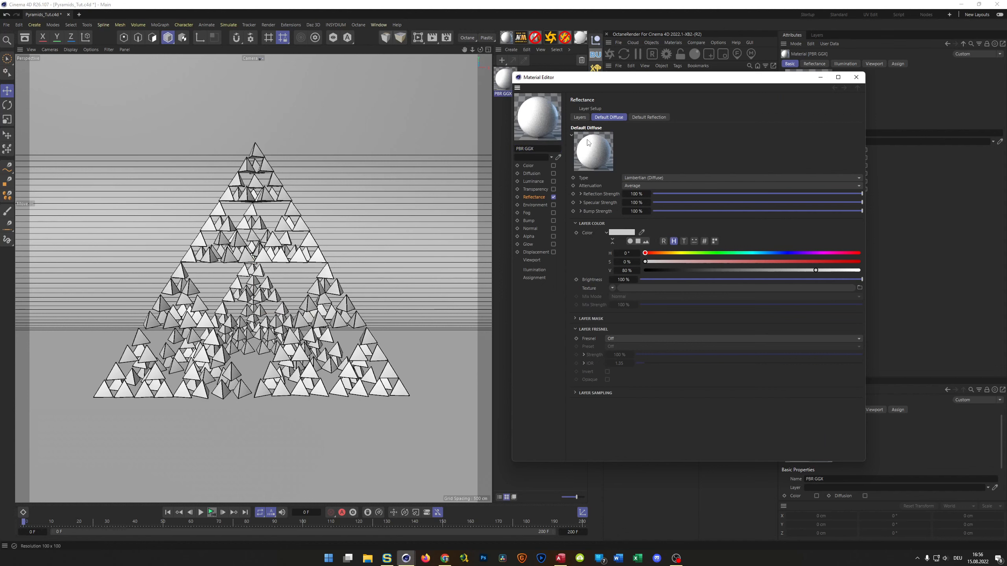
{"action": "left_click", "coordinate": [580, 116]}
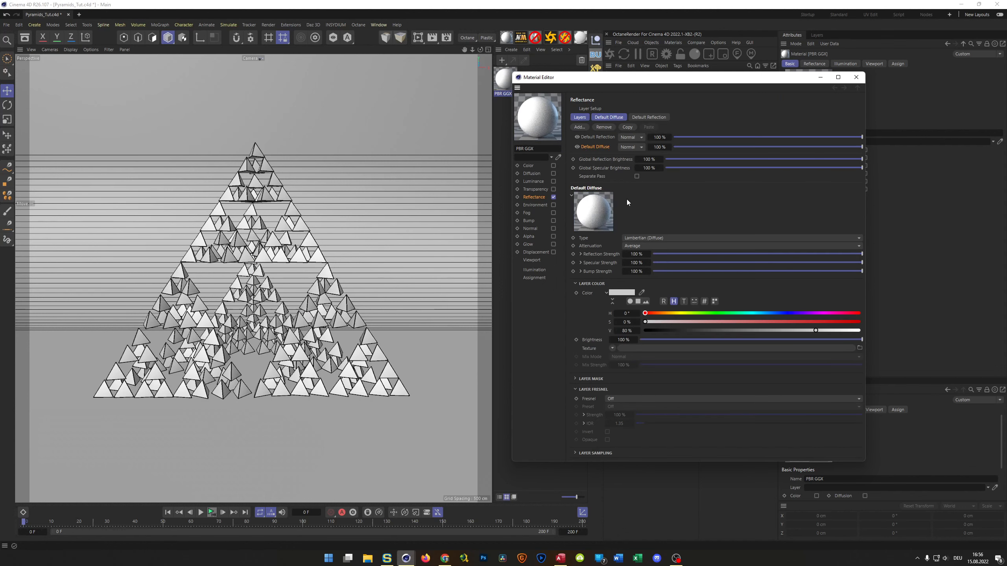
{"action": "key", "text": "Delete"}
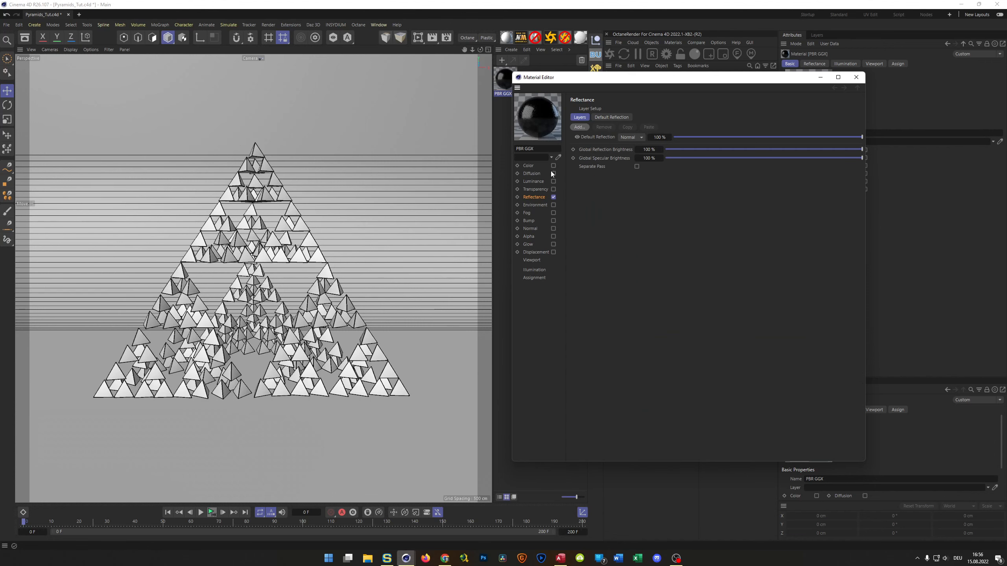
{"action": "left_click", "coordinate": [554, 166]}
{"action": "left_click_drag", "start_coordinate": [652, 147], "coordinate": [663, 146]}
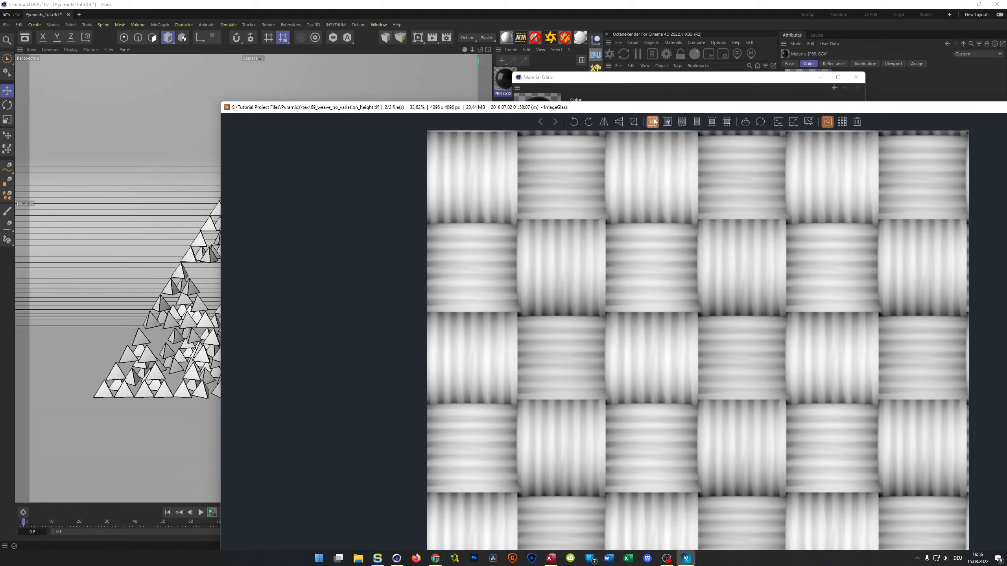
Examine the weave height texture 69_weave_no_variation_height.tif in the ImageGlass viewer, then close the viewer
{"action": "left_click_drag", "start_coordinate": [635, 113], "coordinate": [471, 71]}
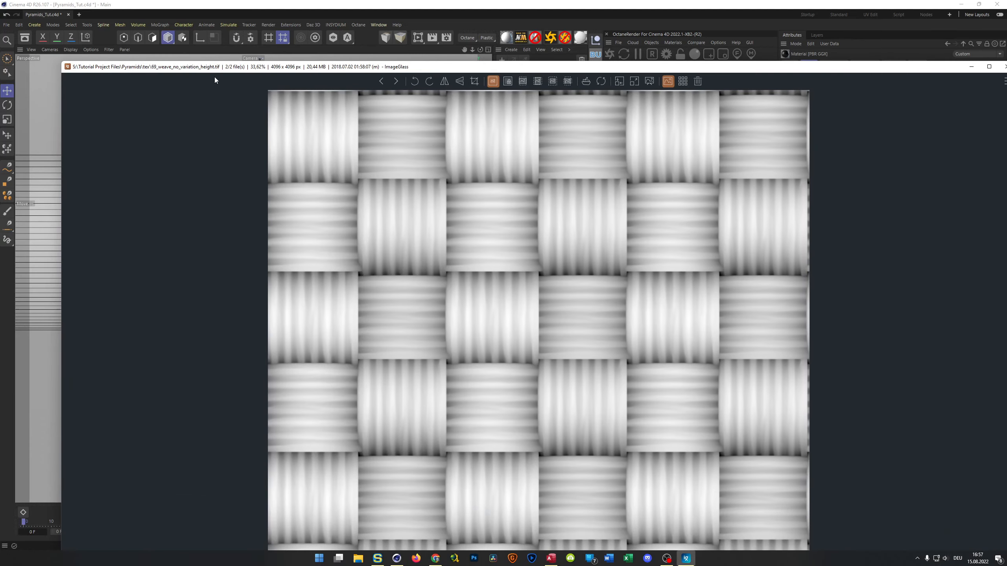
{"action": "left_click_drag", "start_coordinate": [62, 60], "coordinate": [440, 93]}
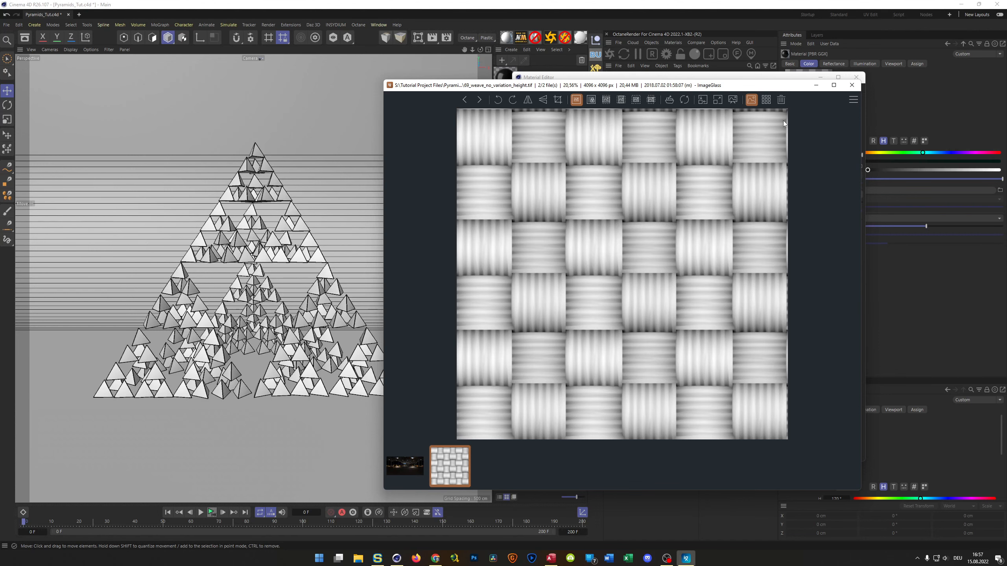
{"action": "left_click", "coordinate": [853, 87]}
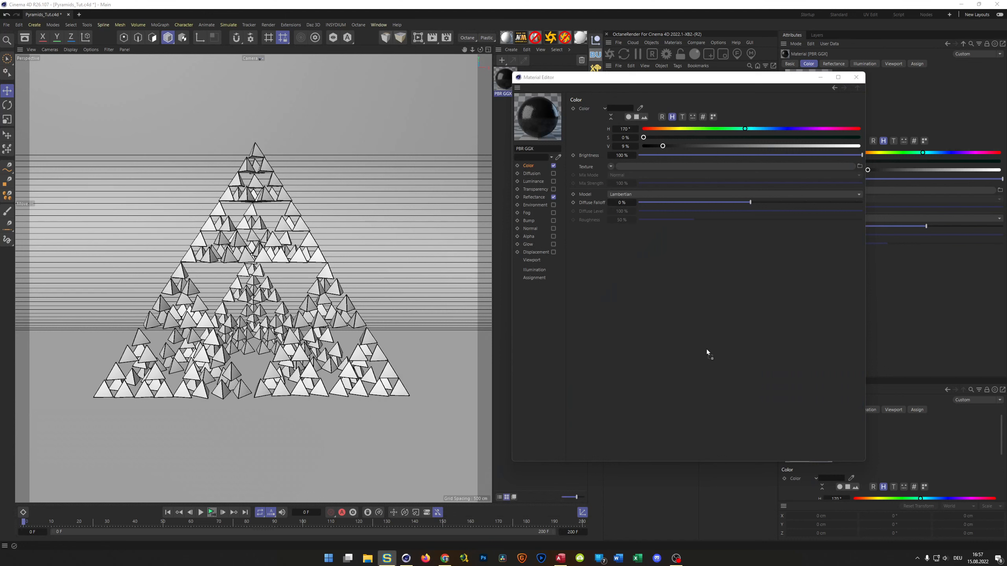
Enable Bump on the PBR material using 69_weave_no_variation_height.tif without copying it to the project, at 100 % strength
{"action": "left_click", "coordinate": [553, 220]}
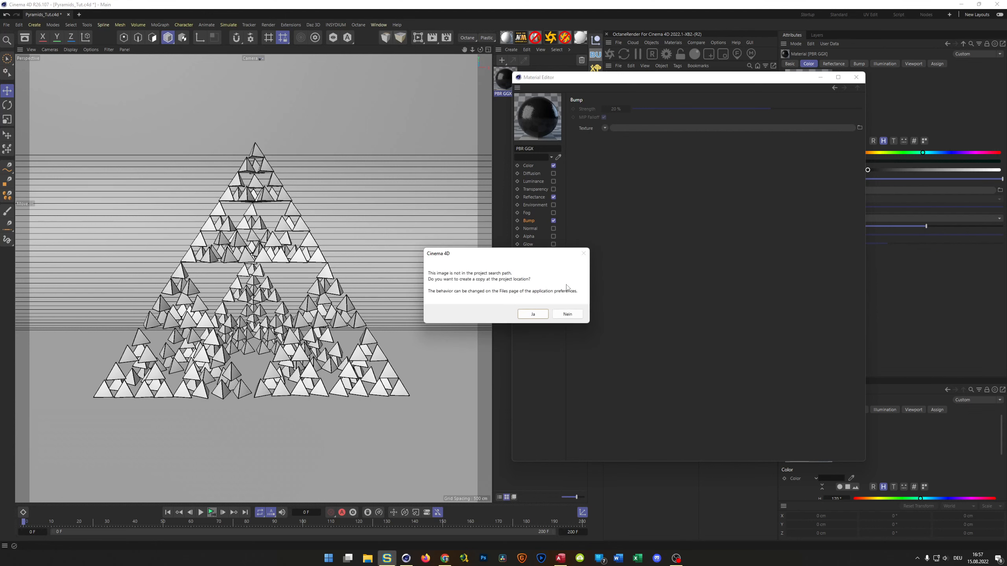
{"action": "left_click", "coordinate": [571, 314]}
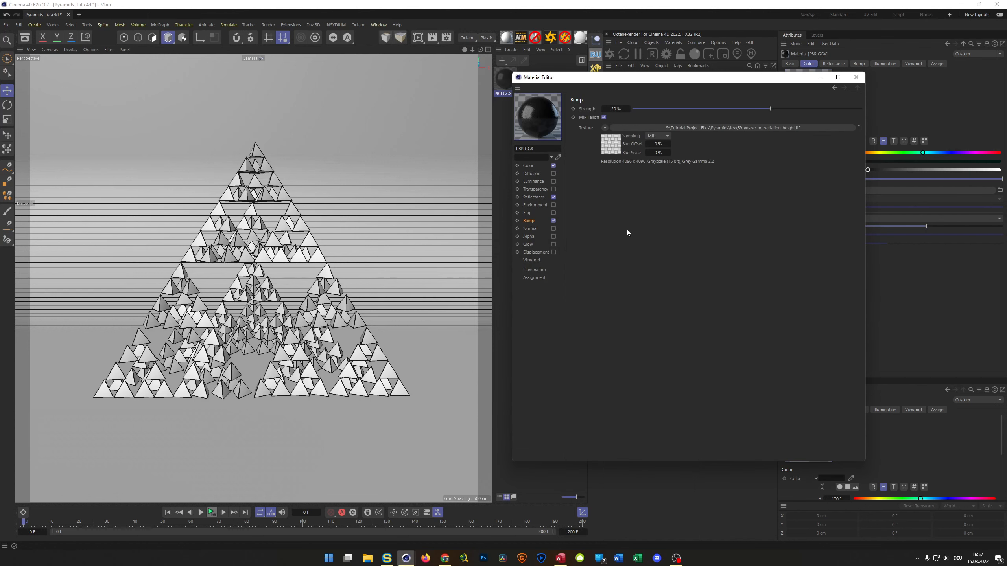
{"action": "double_click", "coordinate": [614, 107]}
{"action": "type", "text": "100"}
{"action": "key", "text": "Return"}
{"action": "left_click", "coordinate": [537, 223]}
Apply the PBR material to the Studio mesh inside Studio L and set its texture tiling to 25 in U and V
{"action": "left_click_drag", "start_coordinate": [651, 85], "coordinate": [231, 115]}
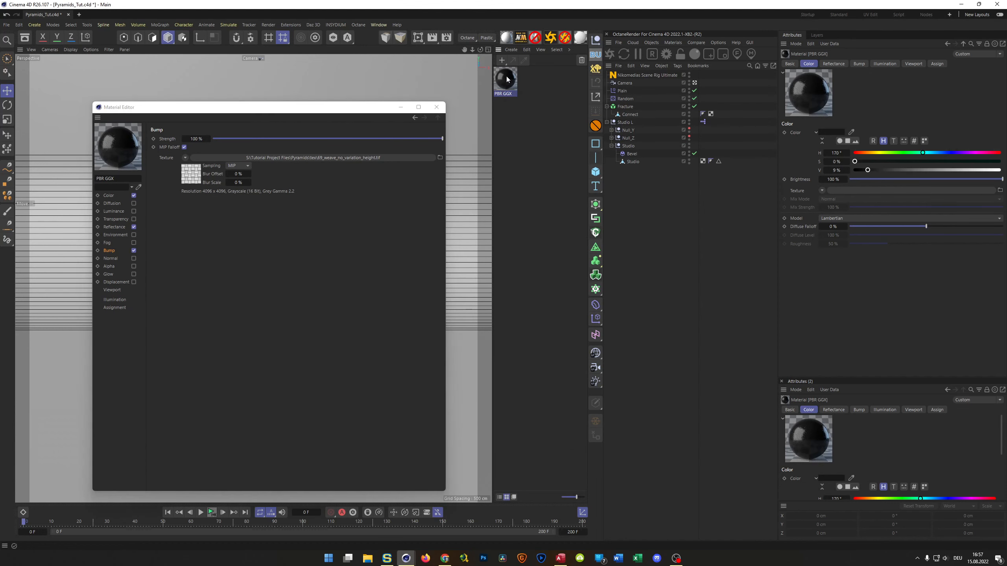
{"action": "left_click_drag", "start_coordinate": [513, 83], "coordinate": [633, 162]}
{"action": "left_click_drag", "start_coordinate": [342, 111], "coordinate": [426, 145]}
{"action": "left_click", "coordinate": [840, 181]}
{"action": "type", "text": "25"}
{"action": "key", "text": "Tab"}
{"action": "type", "text": "25"}
{"action": "key", "text": "Return"}
{"action": "left_click_drag", "start_coordinate": [449, 141], "coordinate": [828, 124]}
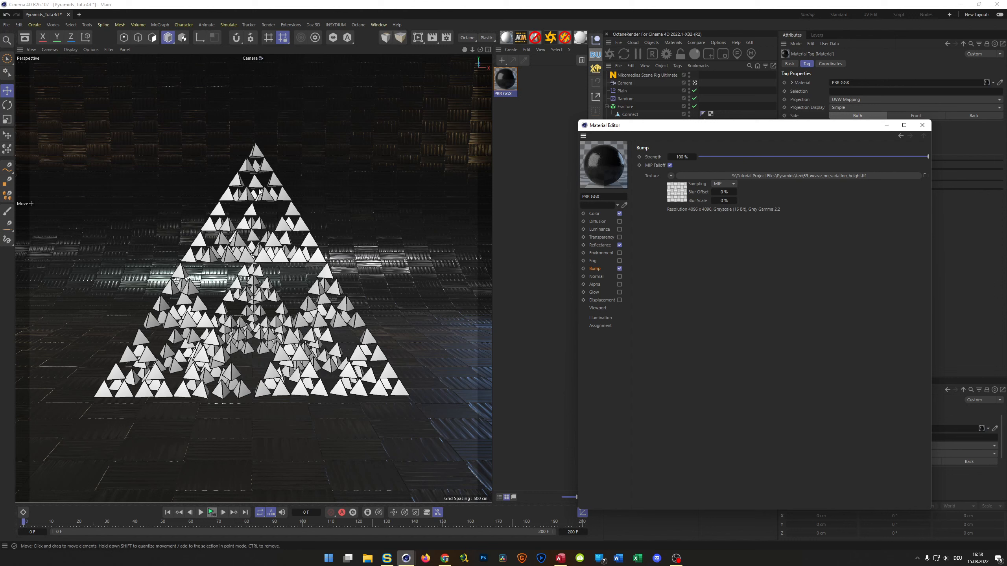
Load the Low GI, Low, Mid GI, Mid, High GI and High render presets into the project
{"action": "left_click", "coordinate": [474, 38]}
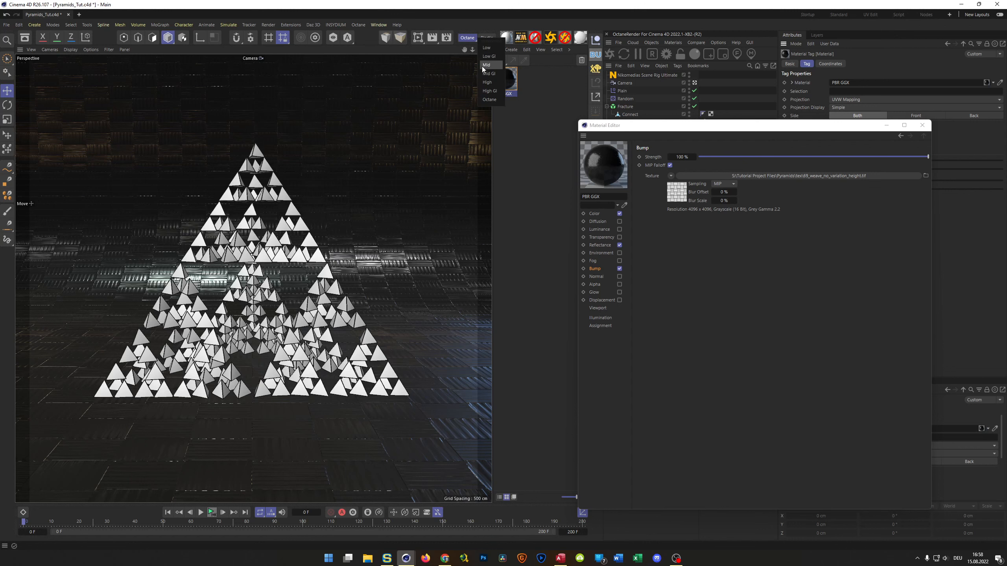
{"action": "left_click", "coordinate": [498, 60]}
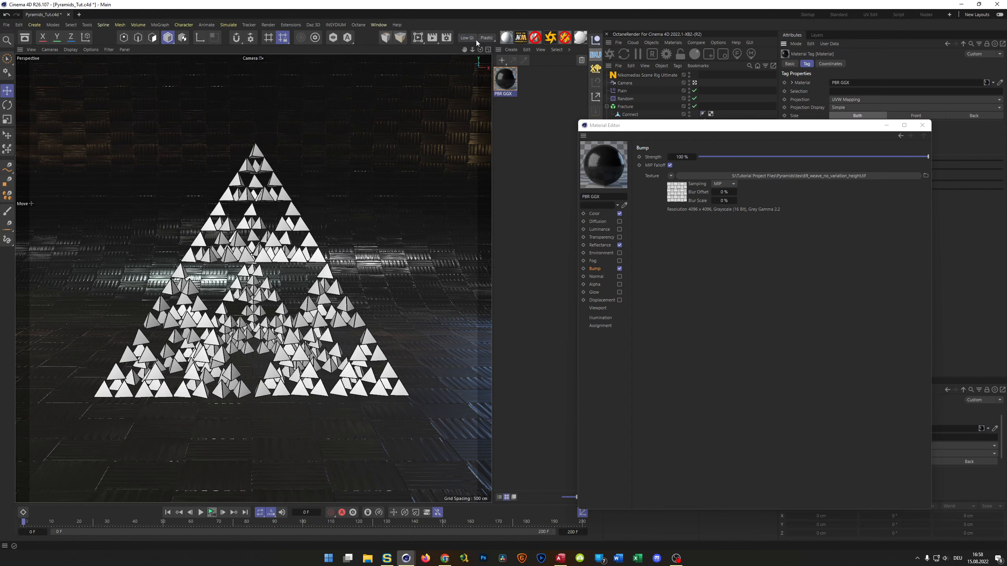
{"action": "left_click", "coordinate": [486, 49]}
{"action": "left_click", "coordinate": [480, 72]}
{"action": "left_click", "coordinate": [468, 37]}
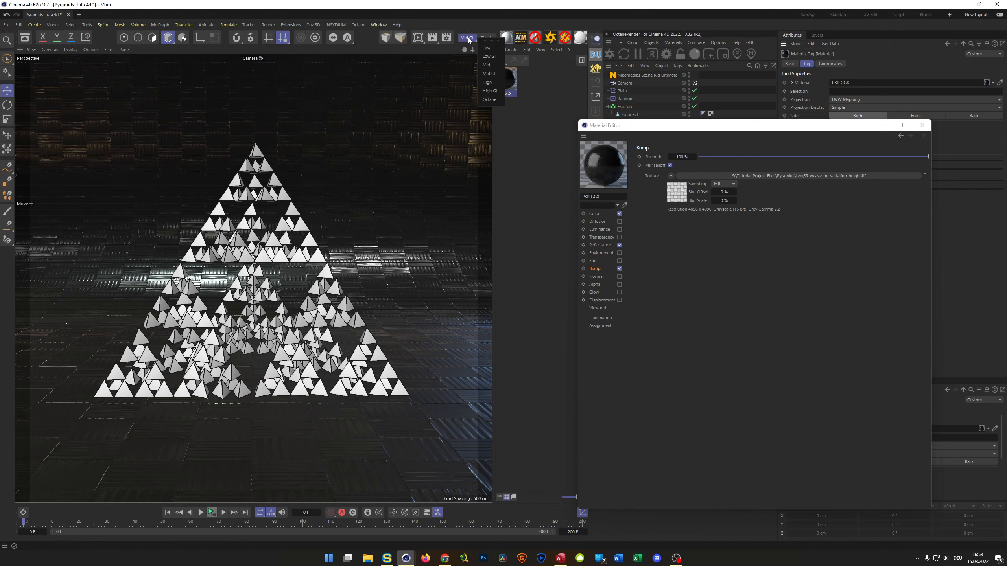
{"action": "left_click", "coordinate": [483, 65]}
{"action": "left_click", "coordinate": [484, 93]}
{"action": "left_click", "coordinate": [464, 40]}
{"action": "left_click", "coordinate": [483, 82]}
Make the Low preset active in the render settings and display its Physical renderer options
{"action": "left_click", "coordinate": [446, 37]}
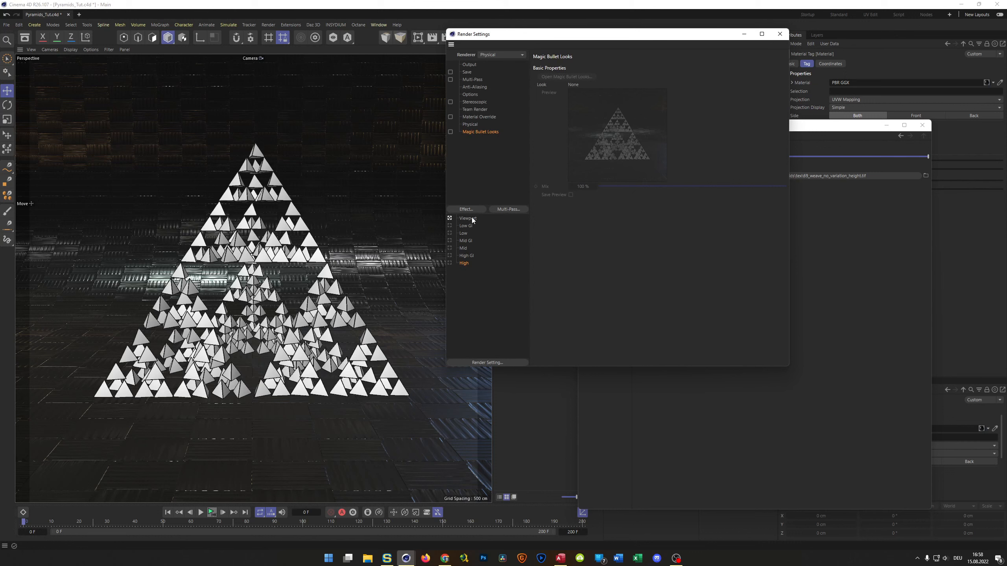
{"action": "left_click", "coordinate": [450, 233]}
{"action": "left_click", "coordinate": [472, 125]}
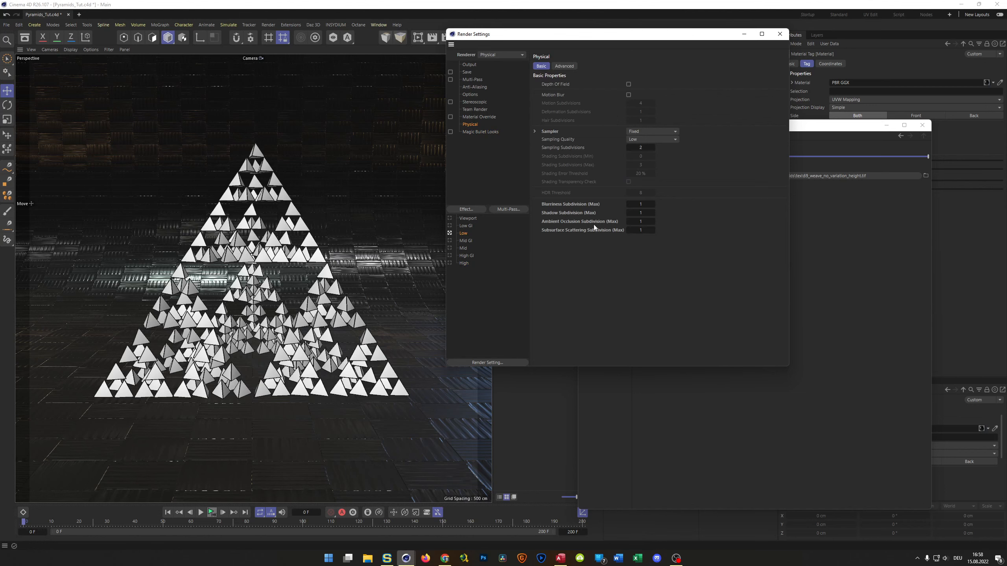
Start an interactive render region with the Low preset and enlarge it to cover almost the whole camera view
{"action": "left_click_drag", "start_coordinate": [673, 40], "coordinate": [762, 138]}
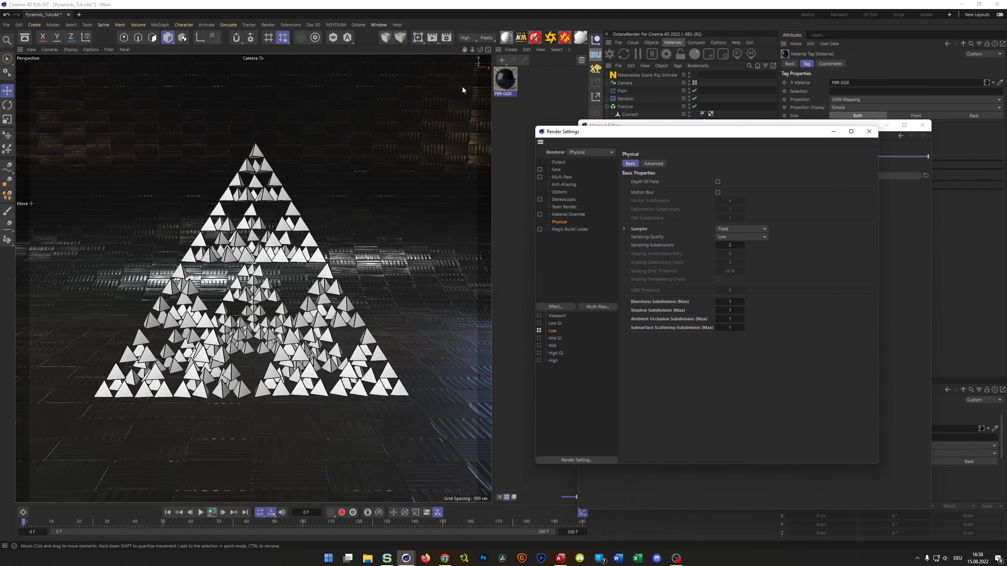
{"action": "left_click", "coordinate": [418, 38]}
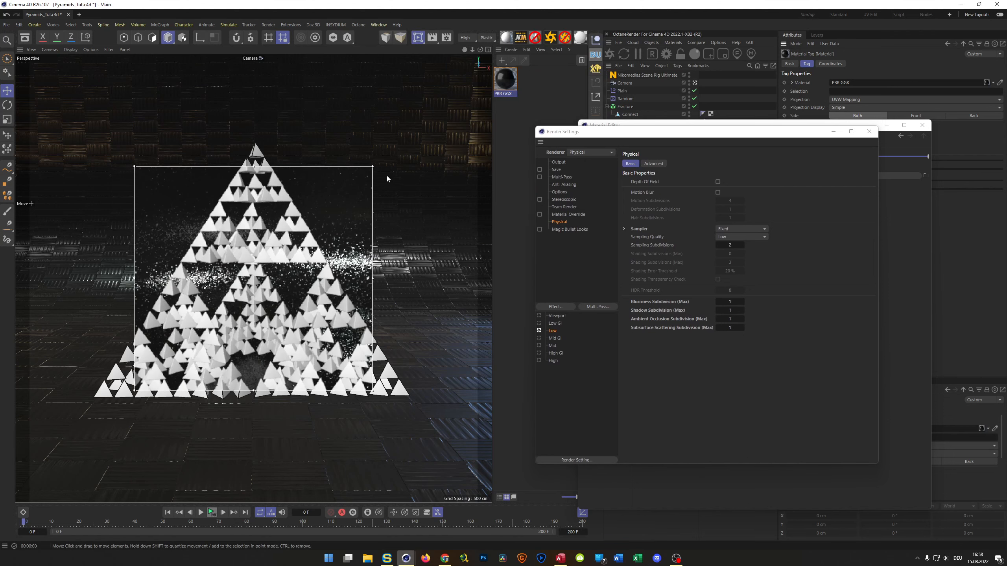
{"action": "left_click_drag", "start_coordinate": [373, 167], "coordinate": [478, 110]}
{"action": "left_click_drag", "start_coordinate": [137, 391], "coordinate": [23, 473]}
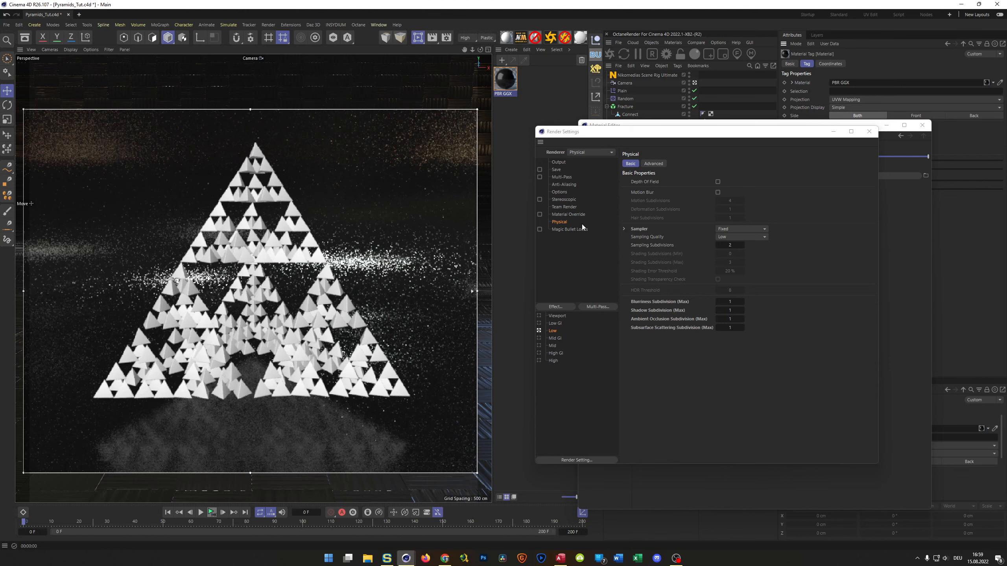
Set the PBR material's Bump strength to 200 %
{"action": "left_click_drag", "start_coordinate": [666, 134], "coordinate": [655, 424]}
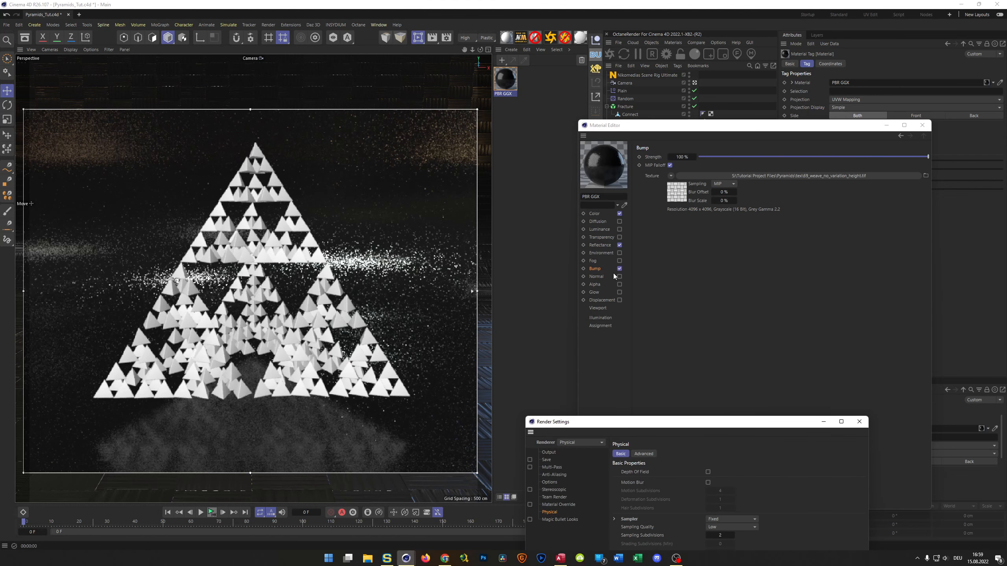
{"action": "left_click", "coordinate": [601, 270]}
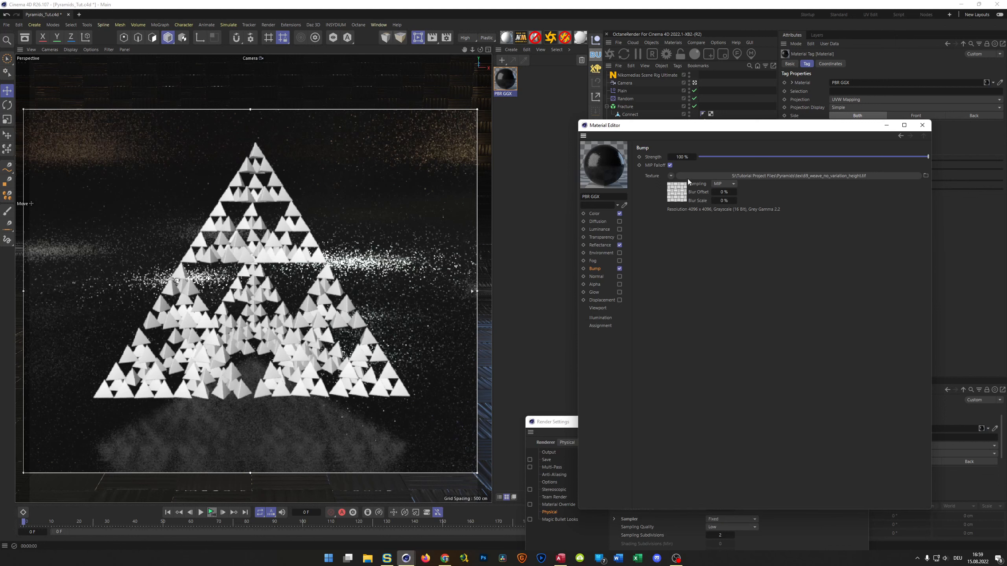
{"action": "left_click", "coordinate": [682, 156]}
{"action": "type", "text": "200"}
{"action": "key", "text": "Return"}
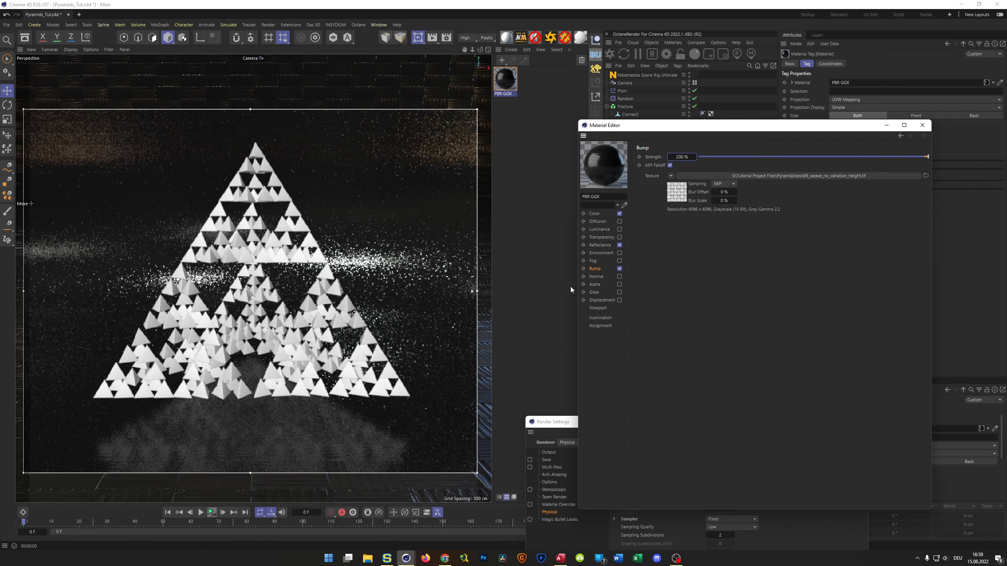
Copy the Bump channel's weave texture, and enable the material's Normal channel with a Normalizer effect as its texture
{"action": "right_click", "coordinate": [651, 176]}
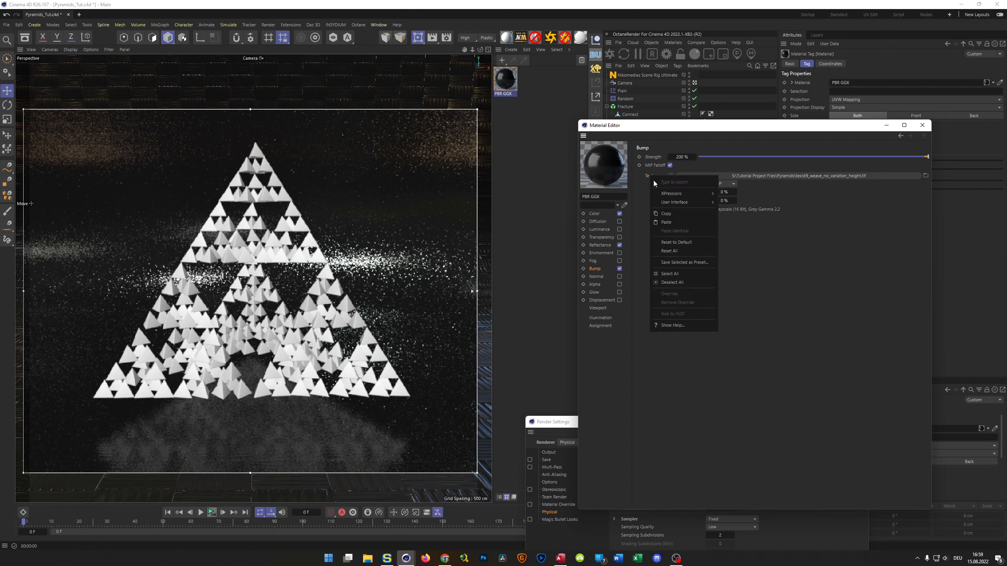
{"action": "left_click", "coordinate": [669, 217]}
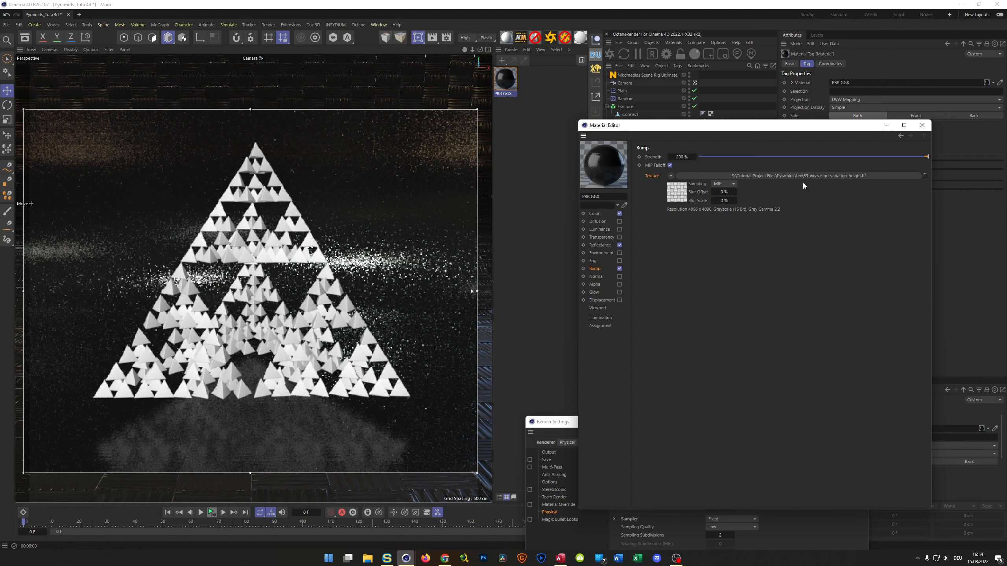
{"action": "left_click", "coordinate": [604, 276]}
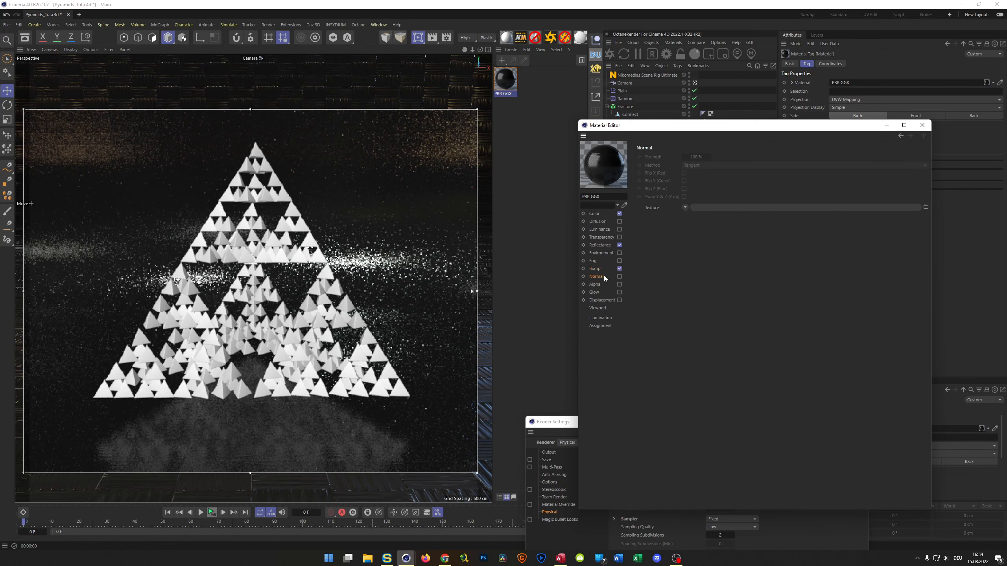
{"action": "left_click", "coordinate": [619, 277]}
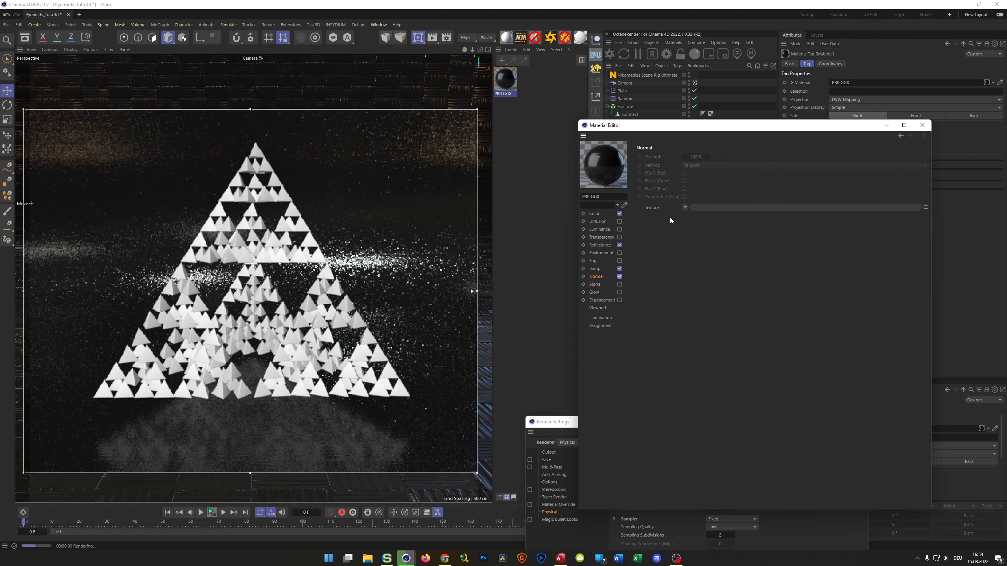
{"action": "left_click", "coordinate": [685, 207]}
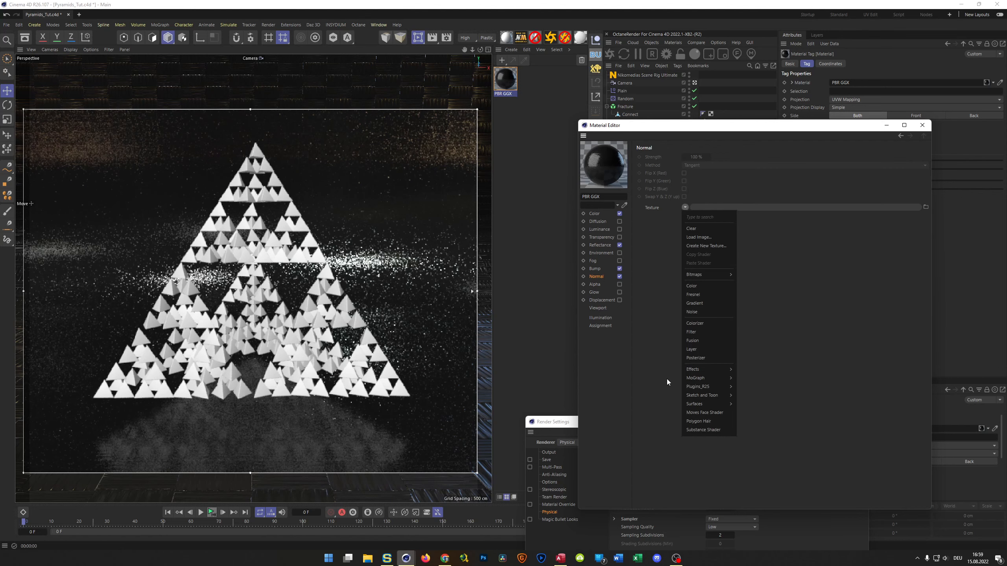
{"action": "mouse_move", "coordinate": [699, 369]}
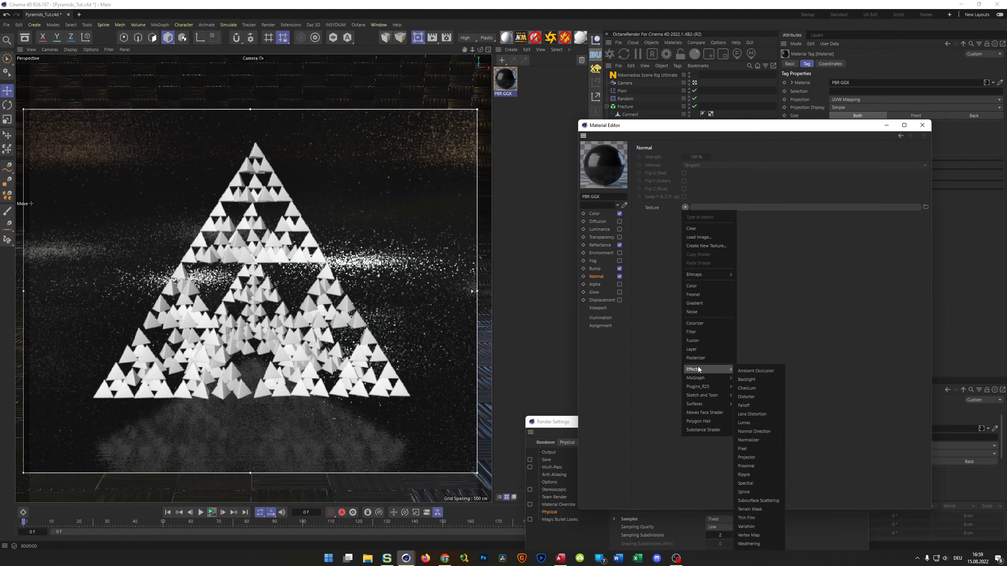
{"action": "left_click", "coordinate": [753, 439]}
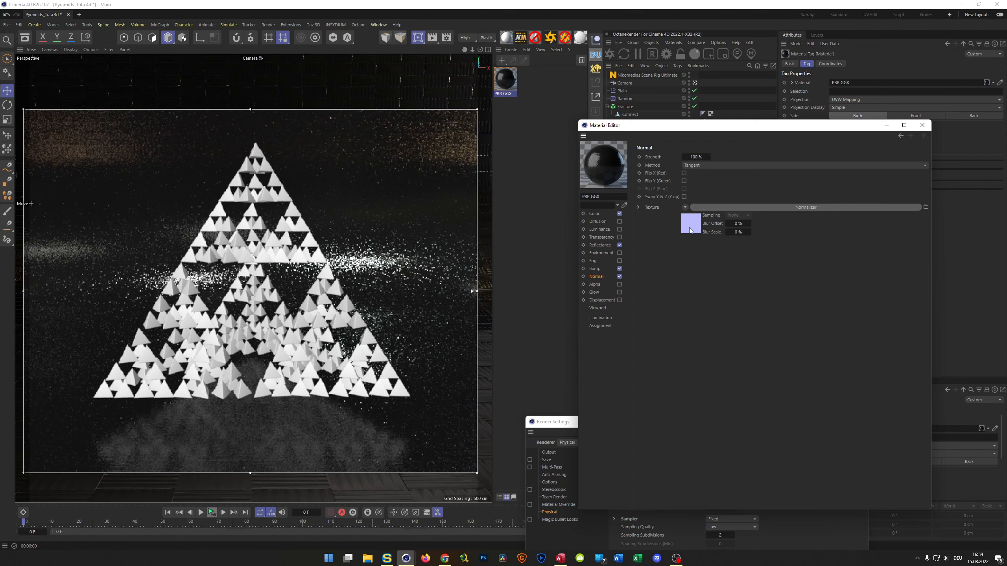
Paste the copied weave height texture into the Normalizer shader and set the shader's strength to 200 %
{"action": "left_click", "coordinate": [690, 230]}
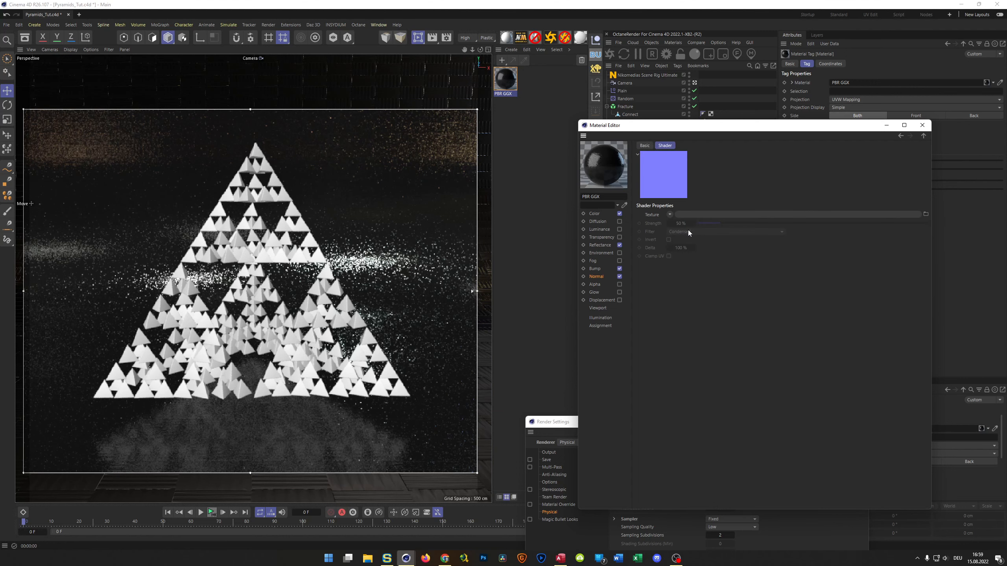
{"action": "right_click", "coordinate": [655, 216]}
{"action": "left_click", "coordinate": [676, 263]}
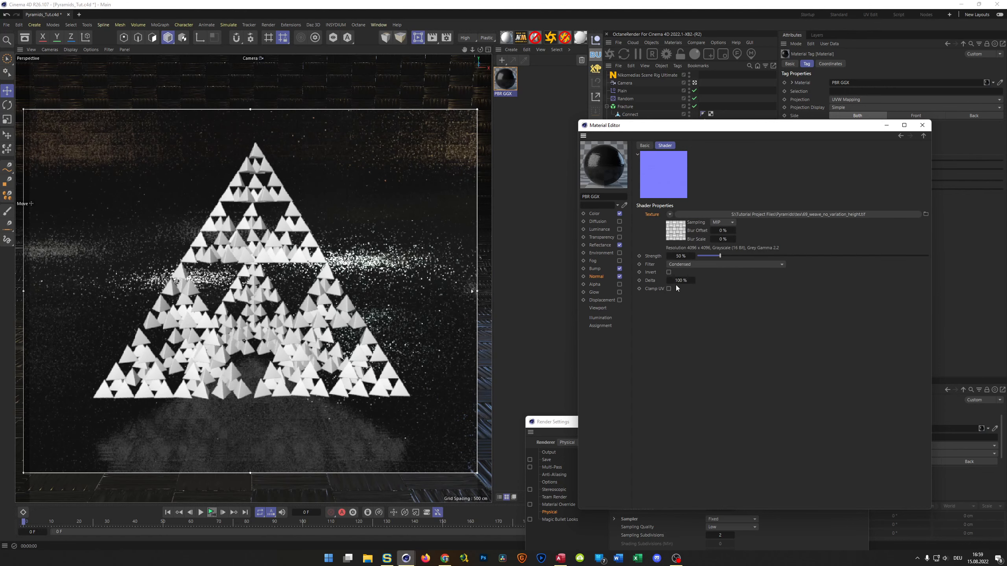
{"action": "left_click", "coordinate": [681, 256]}
{"action": "type", "text": "200"}
{"action": "key", "text": "Return"}
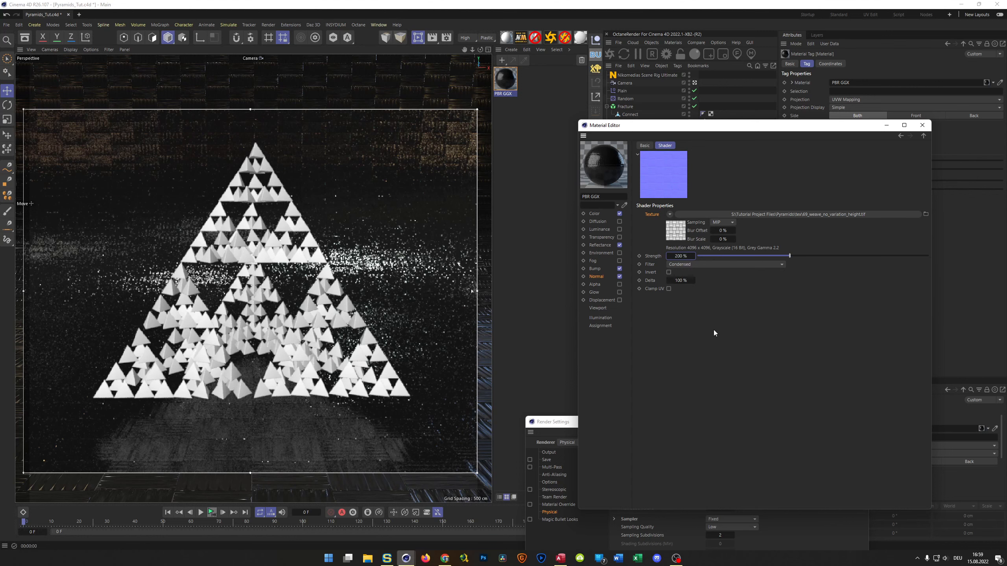
Set the Normal channel's own strength to 200 % and turn off the interactive render region
{"action": "left_click", "coordinate": [600, 277]}
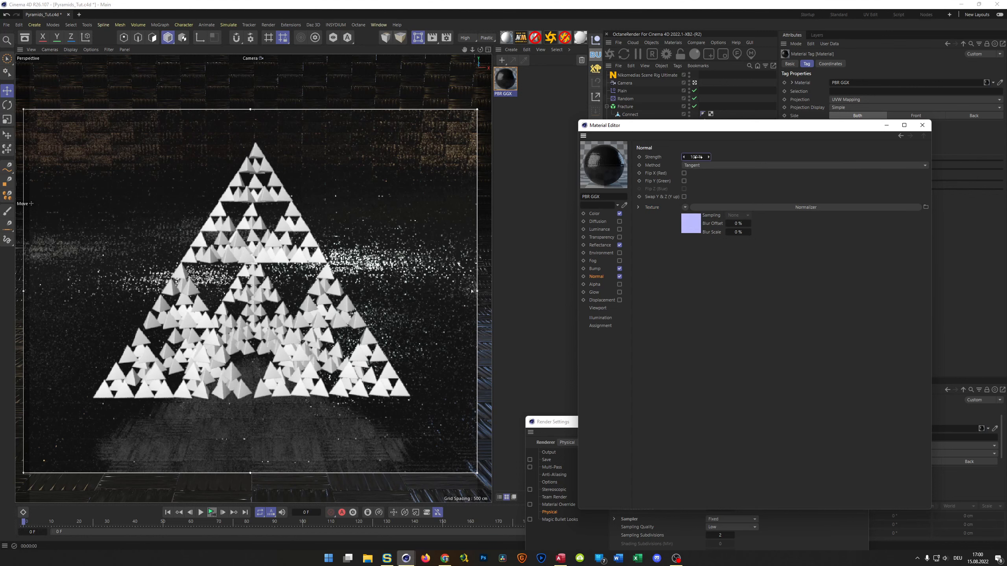
{"action": "type", "text": "200"}
{"action": "key", "text": "Return"}
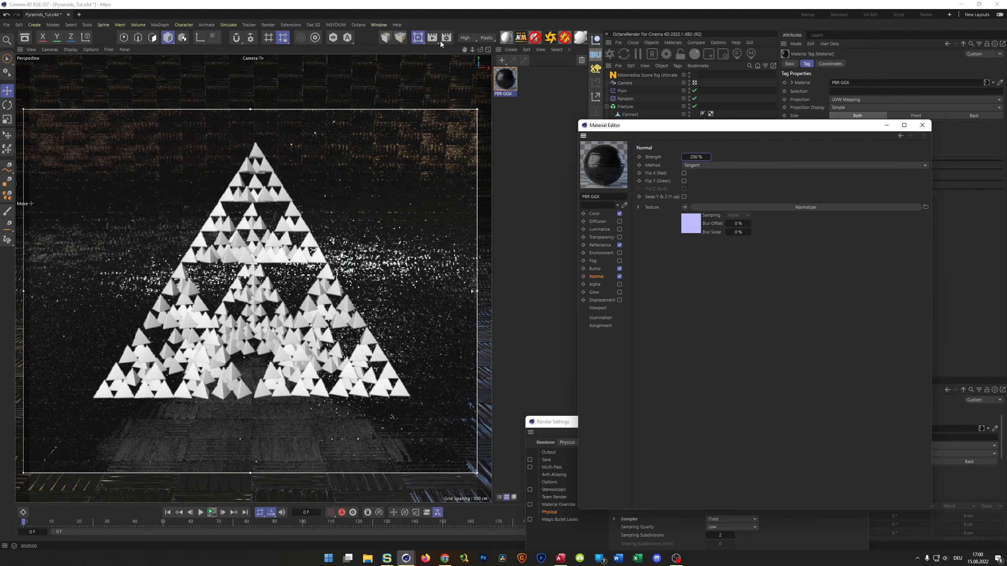
{"action": "key", "text": "alt+r"}
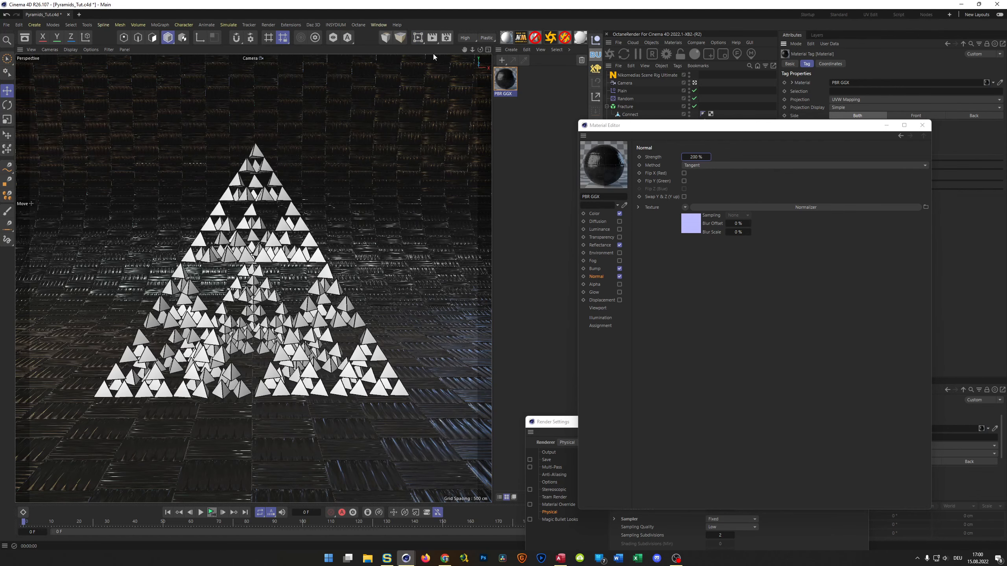
Make the Mid render preset active and preview the scene with it in the interactive render region
{"action": "left_click", "coordinate": [447, 38]}
{"action": "left_click_drag", "start_coordinate": [598, 427], "coordinate": [440, 123]}
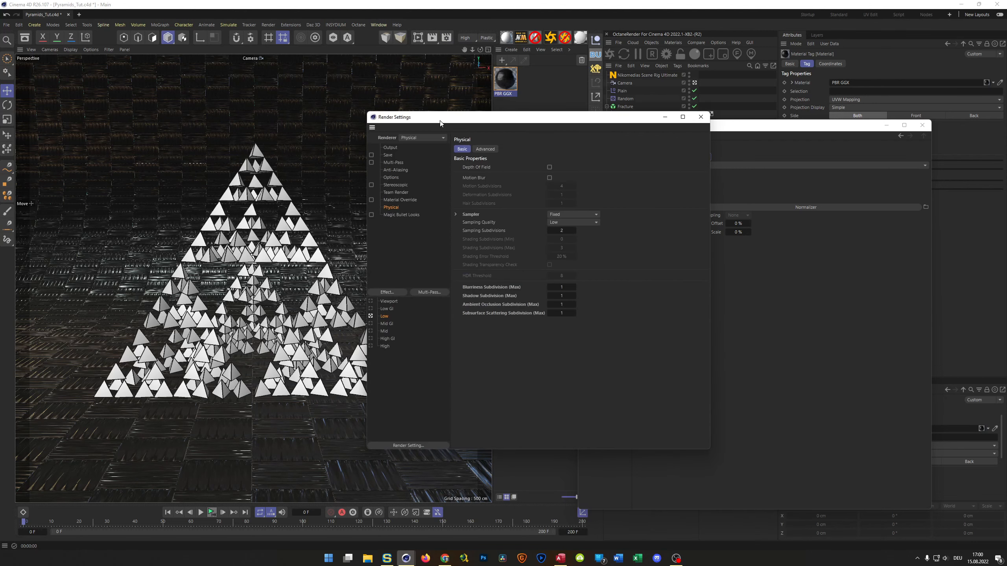
{"action": "left_click", "coordinate": [372, 330]}
{"action": "left_click_drag", "start_coordinate": [468, 118], "coordinate": [659, 201]}
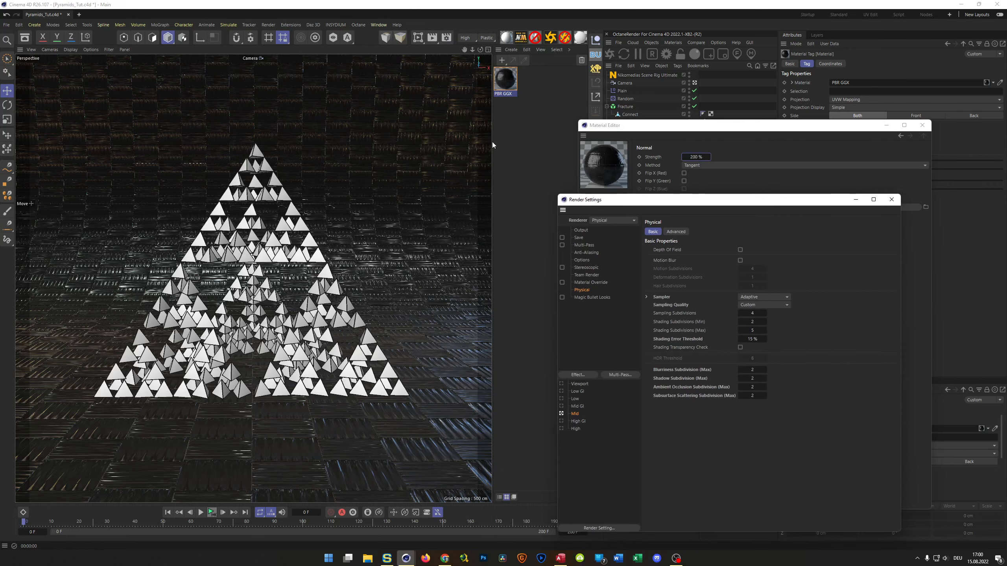
{"action": "left_click", "coordinate": [419, 38]}
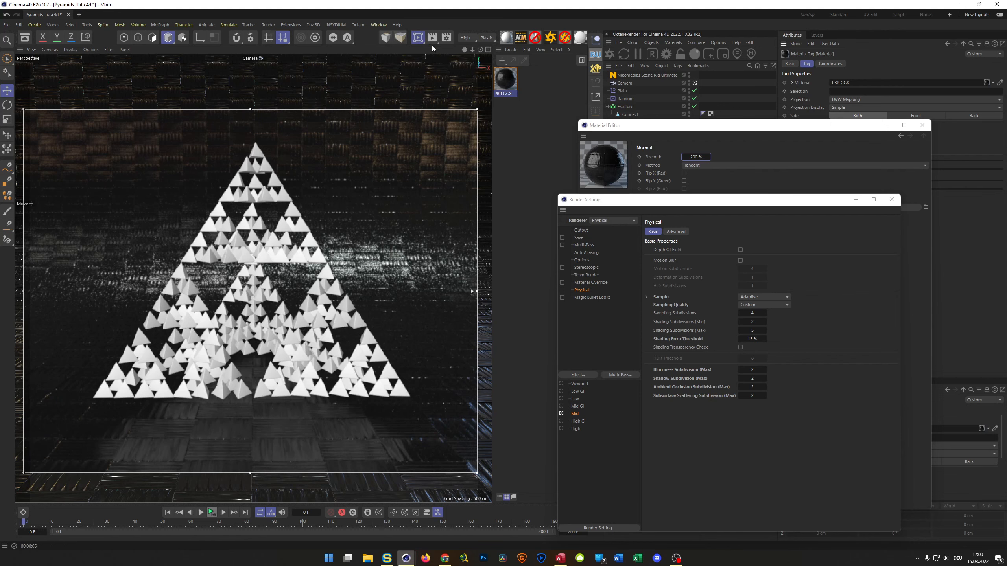
Turn off the interactive render region and set the Mid preset's output to 800 × 800 pixels with the ratio locked
{"action": "left_click", "coordinate": [419, 39]}
{"action": "left_click_drag", "start_coordinate": [626, 202], "coordinate": [125, 121]}
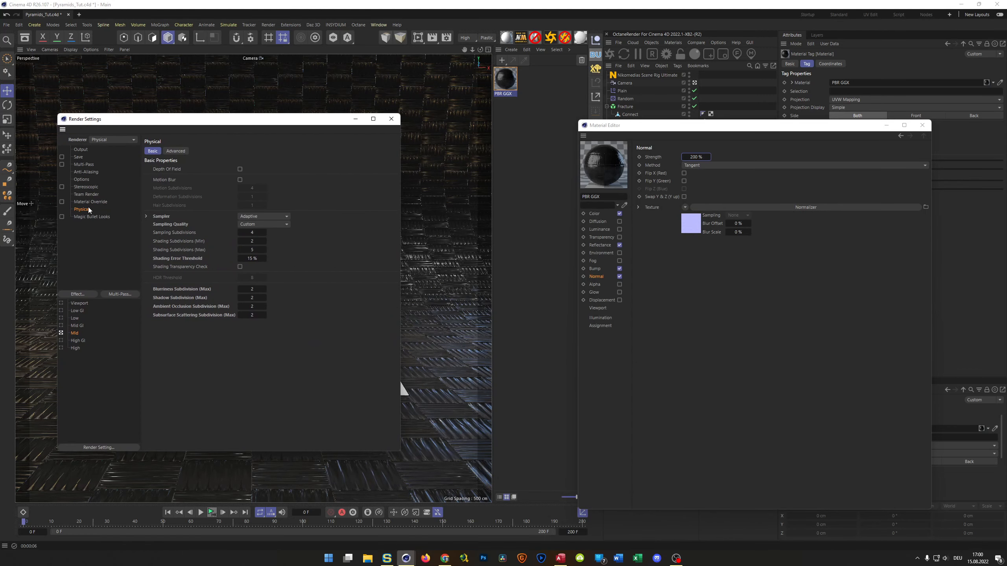
{"action": "left_click", "coordinate": [87, 150]}
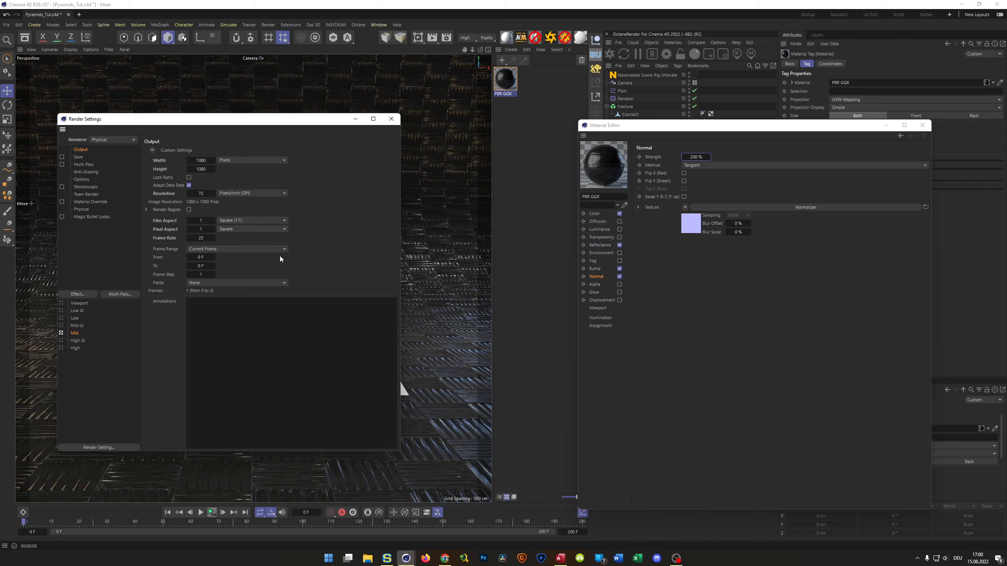
{"action": "left_click", "coordinate": [201, 160]}
{"action": "left_click", "coordinate": [188, 177]}
{"action": "key", "text": "Up"}
{"action": "type", "text": "80"}
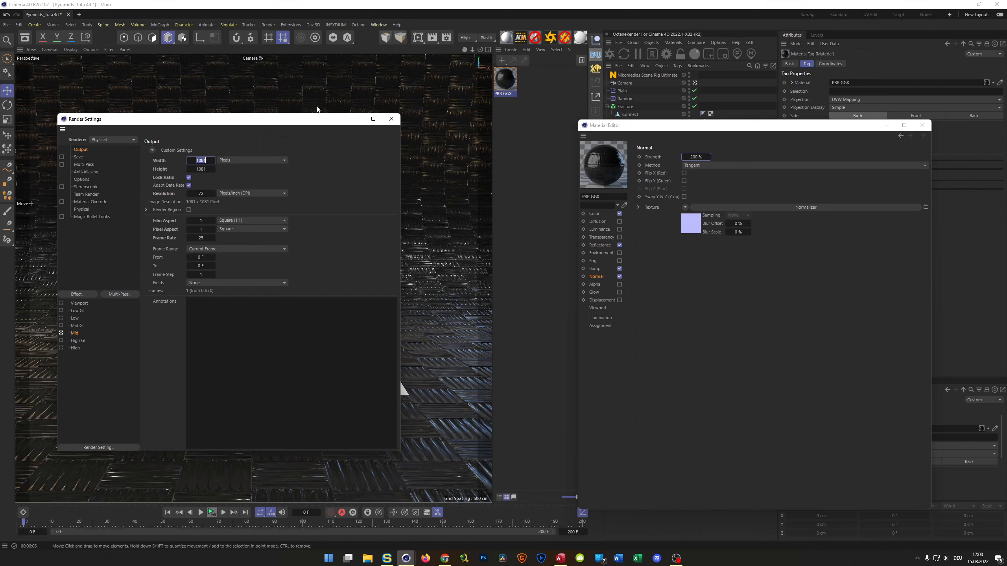
{"action": "type", "text": "0"}
{"action": "key", "text": "Return"}
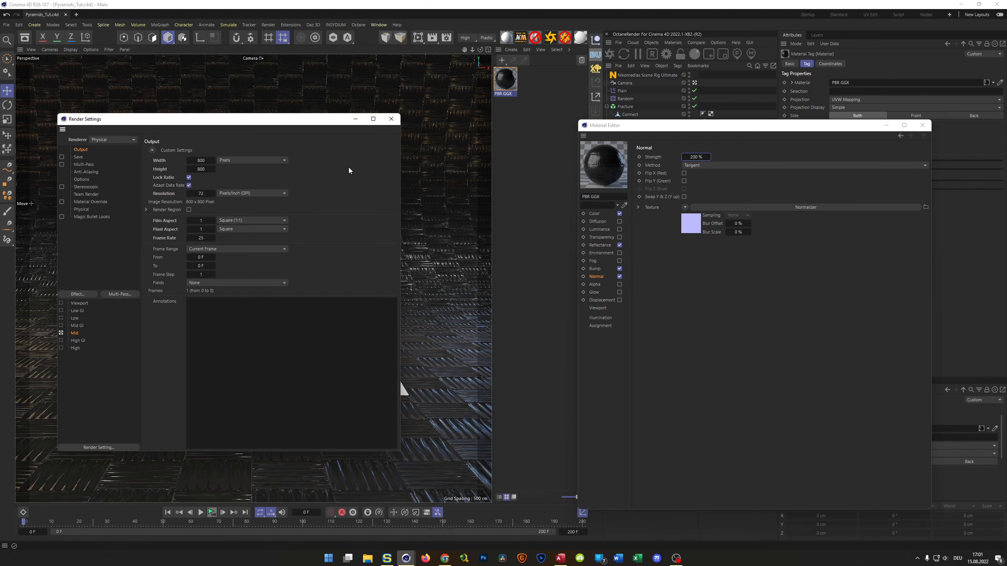
Save the project and render the current frame to the Picture Viewer with the Mid preset
{"action": "key", "text": "ctrl+s"}
{"action": "key", "text": "shift+r"}
{"action": "left_click_drag", "start_coordinate": [439, 164], "coordinate": [489, 117]}
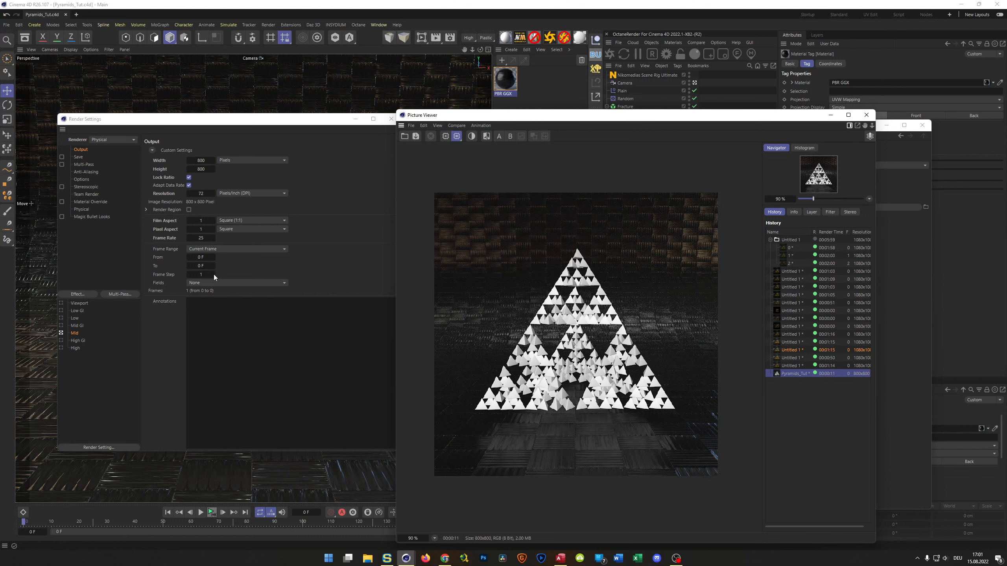
Make the Mid GI preset active, disable its Ambient Occlusion and set its output to 800 × 800 pixels with the ratio locked
{"action": "left_click", "coordinate": [62, 326]}
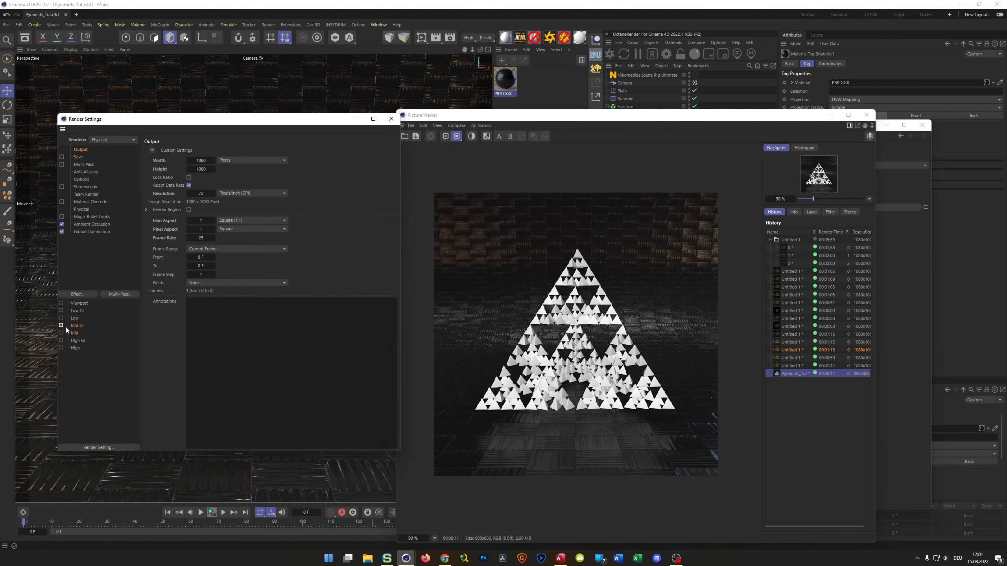
{"action": "left_click", "coordinate": [62, 225]}
{"action": "left_click", "coordinate": [189, 177]}
{"action": "double_click", "coordinate": [201, 160]}
{"action": "type", "text": "800"}
{"action": "key", "text": "Return"}
Save the project and render the current frame to the Picture Viewer with the Mid GI preset
{"action": "key", "text": "ctrl+s"}
{"action": "key", "text": "shift+r"}
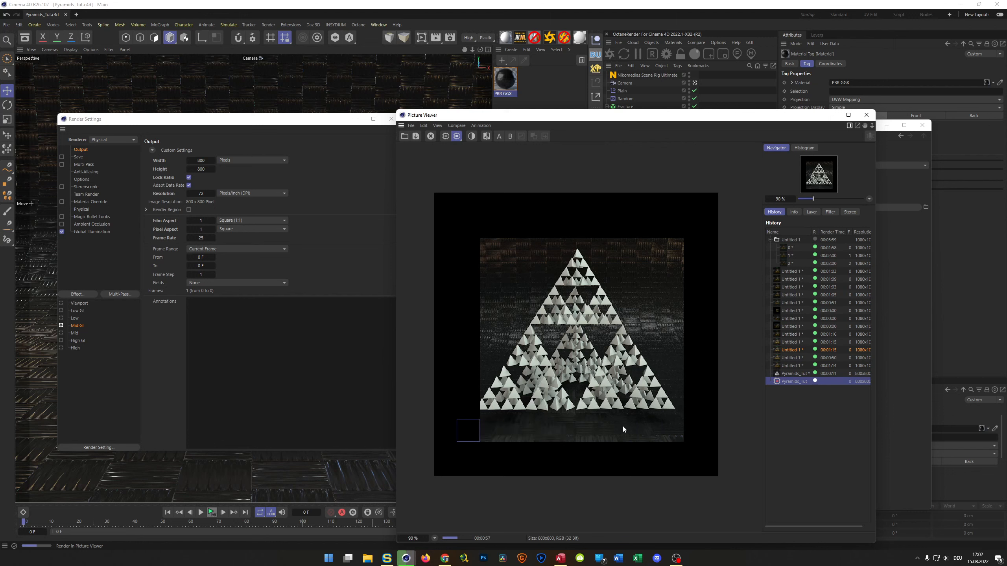
Compare the Mid and Mid GI renders by switching between them in the Picture Viewer history
{"action": "left_click", "coordinate": [793, 374]}
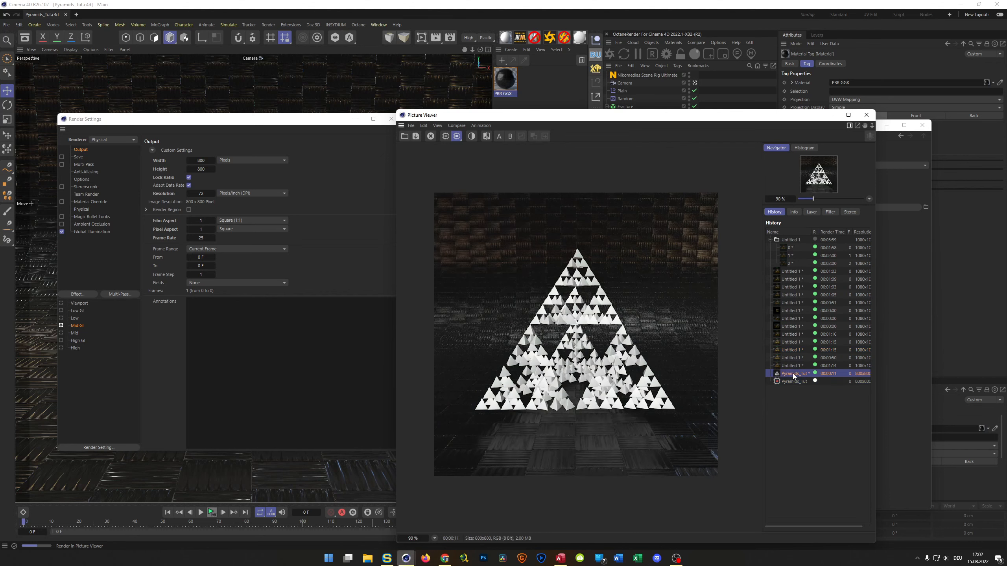
{"action": "left_click", "coordinate": [791, 380]}
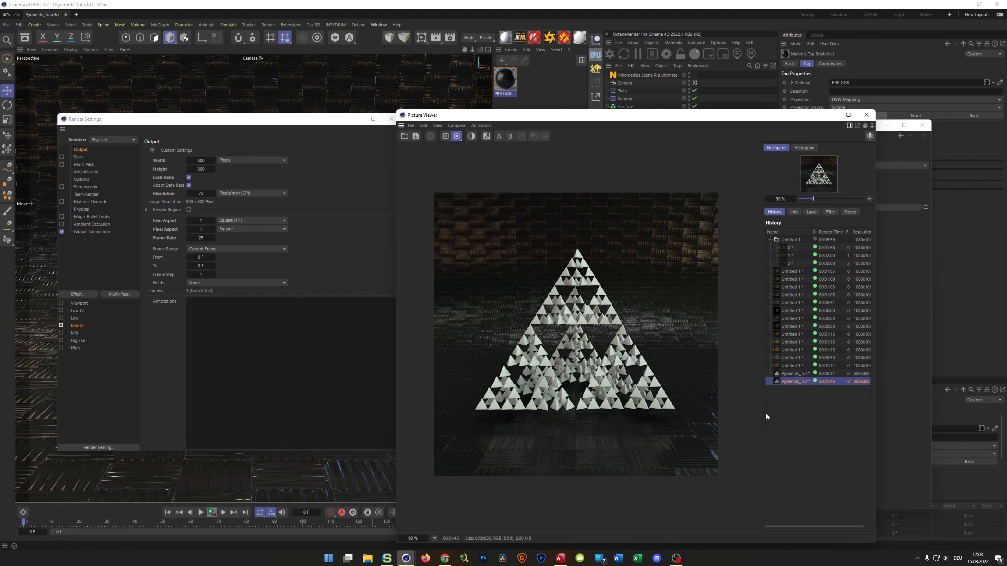
{"action": "left_click", "coordinate": [795, 374]}
{"action": "left_click", "coordinate": [793, 380]}
{"action": "left_click", "coordinate": [793, 375]}
{"action": "left_click", "coordinate": [792, 381]}
{"action": "left_click", "coordinate": [792, 376]}
{"action": "left_click", "coordinate": [790, 382]}
Delete all renders from the Picture Viewer history, including the unsaved ones, and close the Picture Viewer
{"action": "left_click", "coordinate": [766, 248]}
{"action": "key", "text": "ctrl+Delete"}
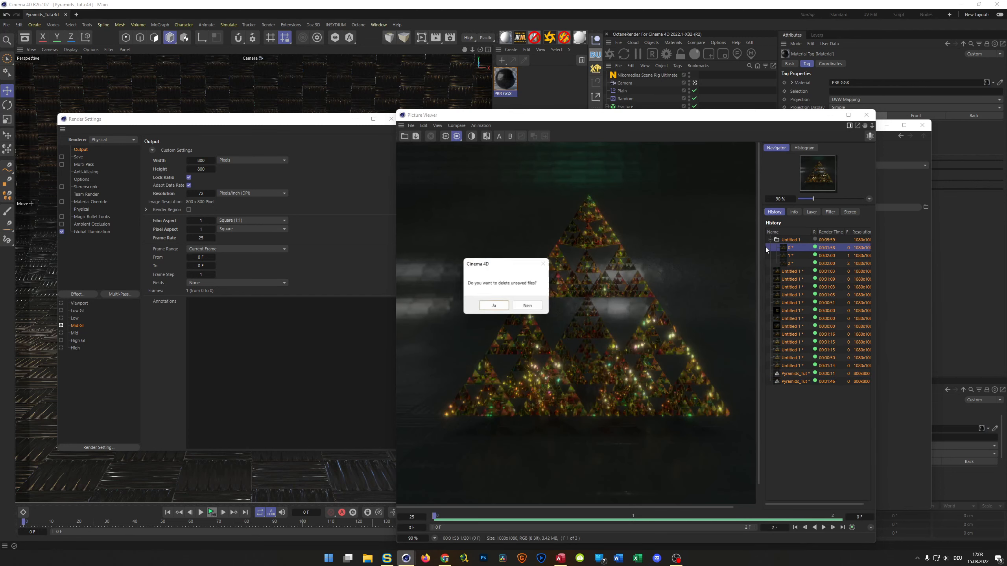
{"action": "key", "text": "Return"}
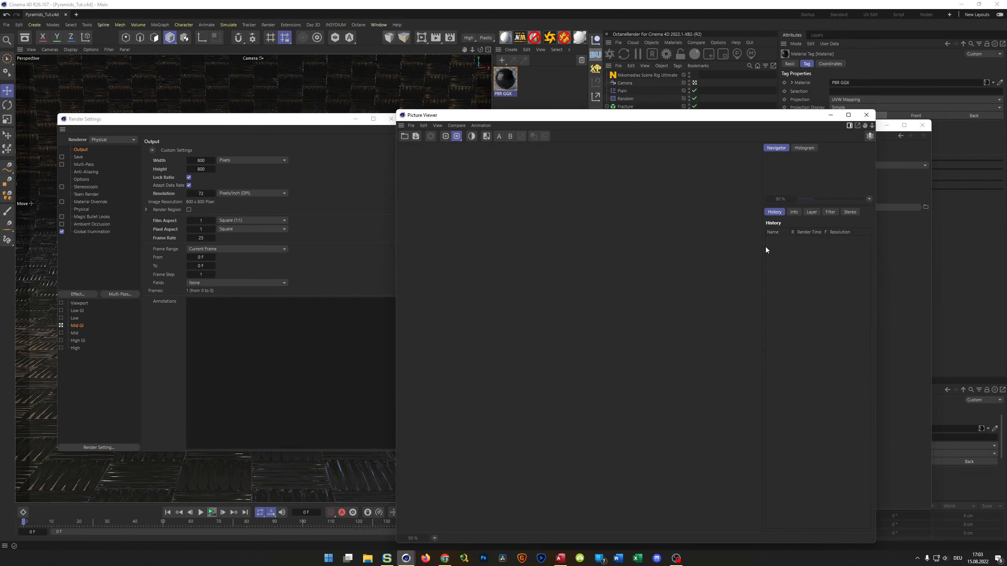
{"action": "left_click", "coordinate": [866, 115]}
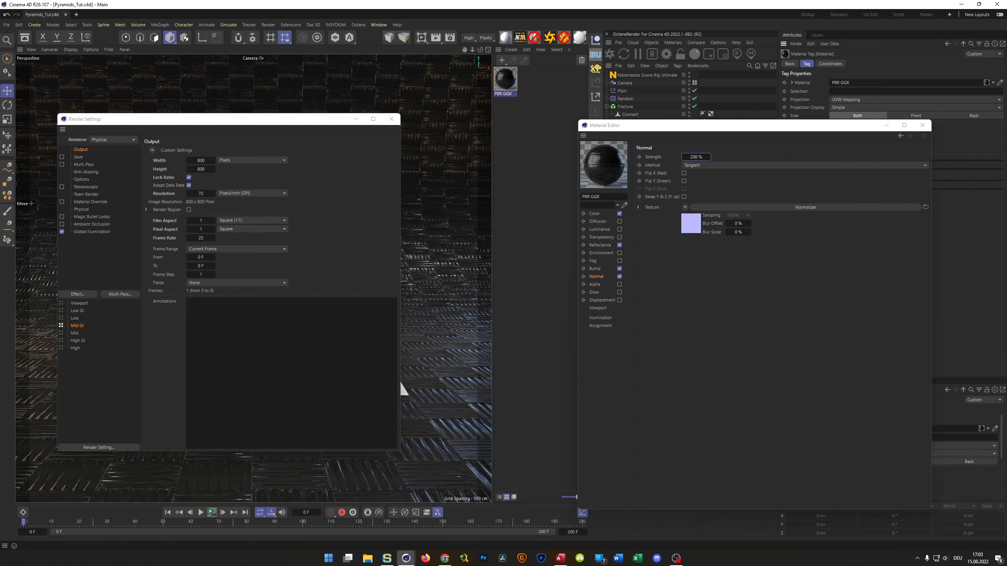
Make the Mid render preset active again in place of Mid GI
{"action": "left_click", "coordinate": [62, 332]}
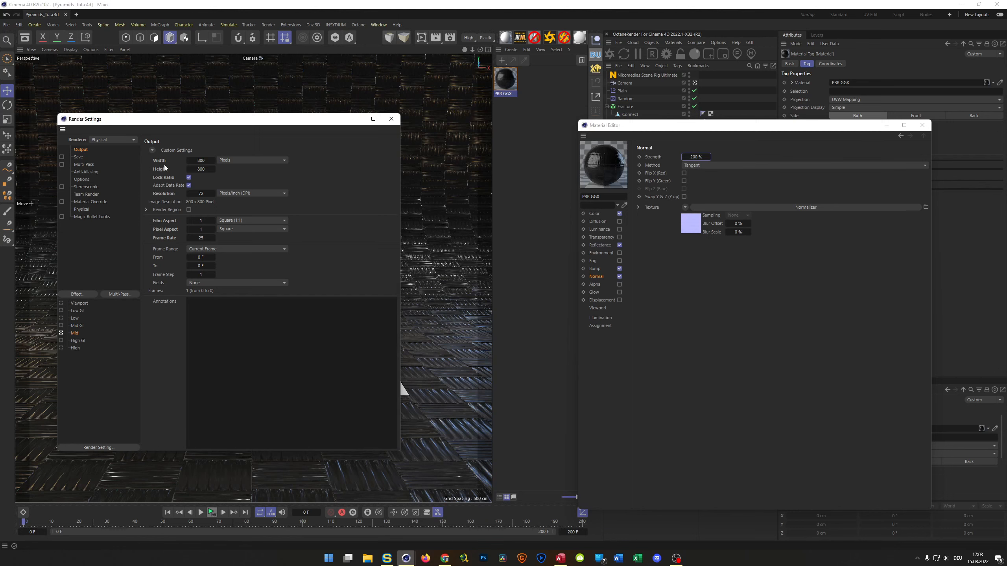
Close the render settings and the material editor
{"action": "left_click_drag", "start_coordinate": [287, 125], "coordinate": [353, 127]}
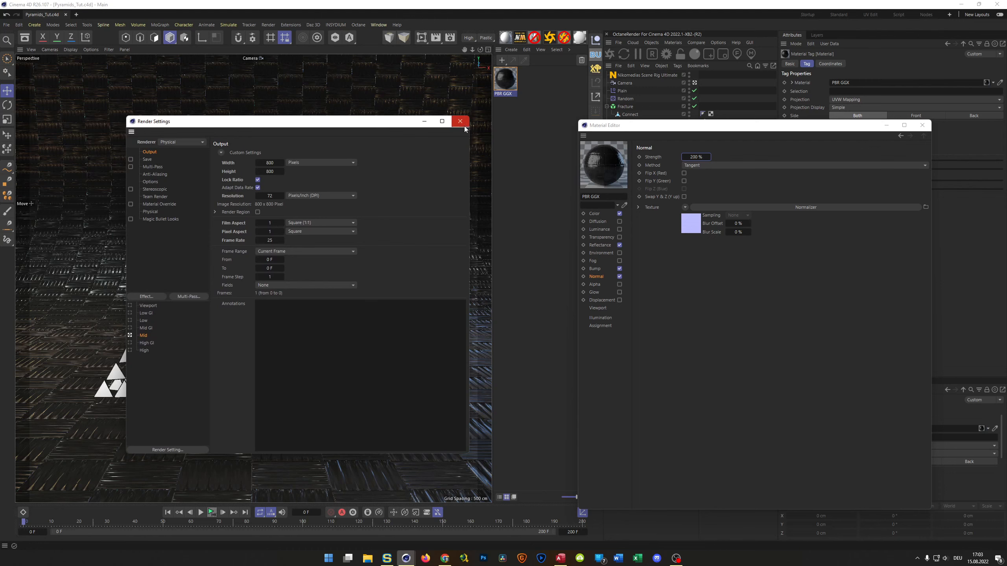
{"action": "left_click", "coordinate": [459, 119]}
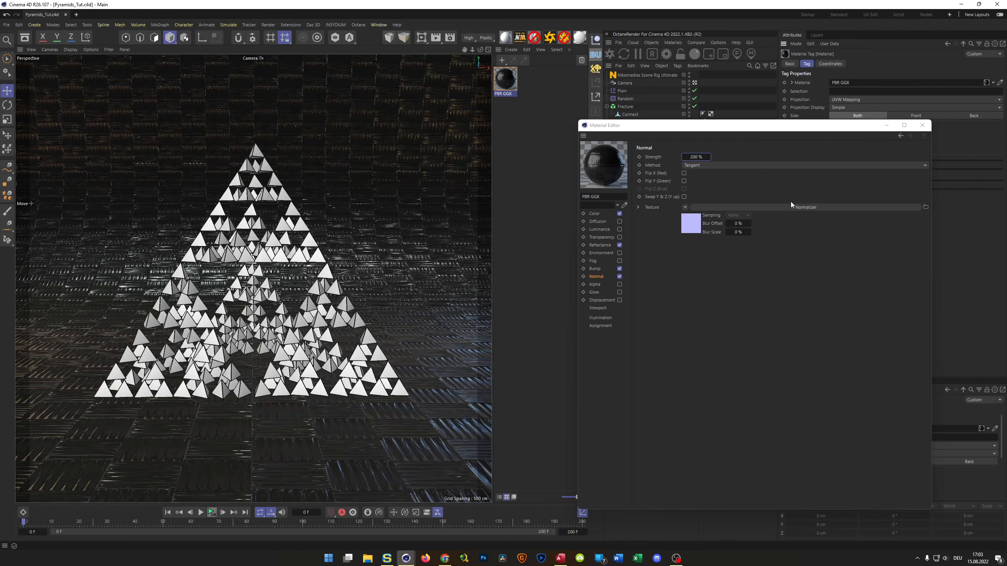
{"action": "left_click", "coordinate": [922, 125]}
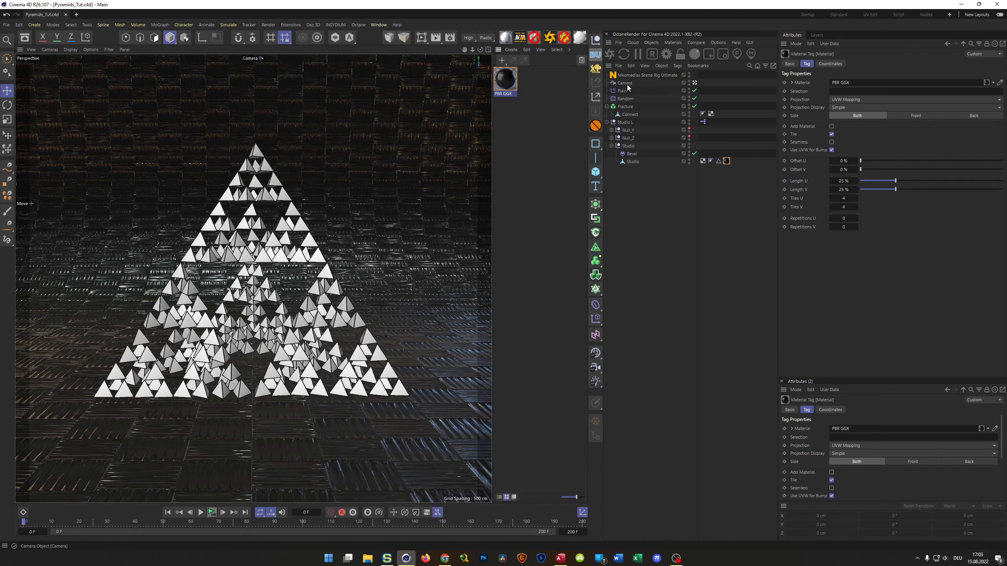
Preview the 23_antwerp_night.hdr outdoor HDRI from the asset browser at full width, and close the preview and the browser
{"action": "left_click", "coordinate": [25, 40]}
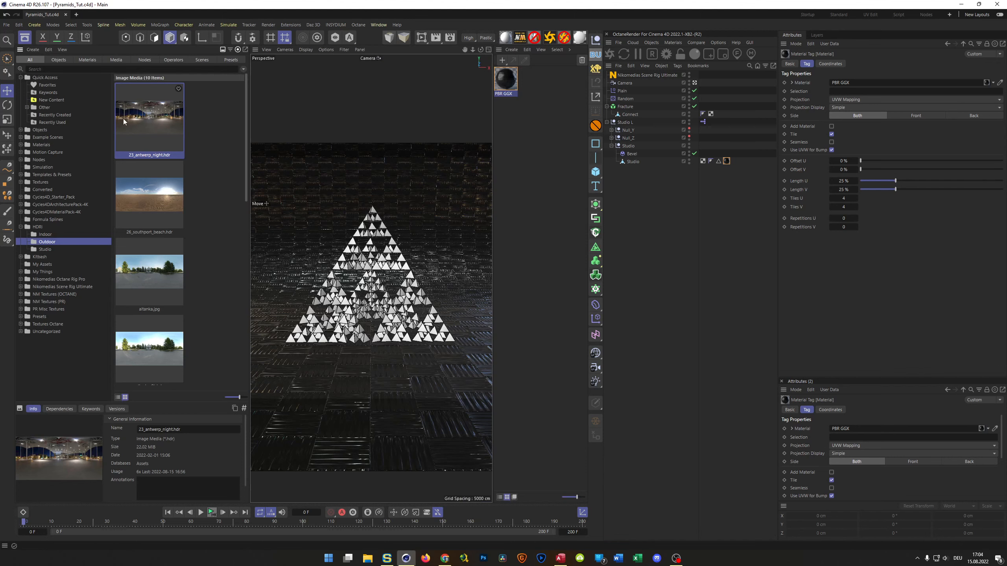
{"action": "double_click", "coordinate": [144, 115]}
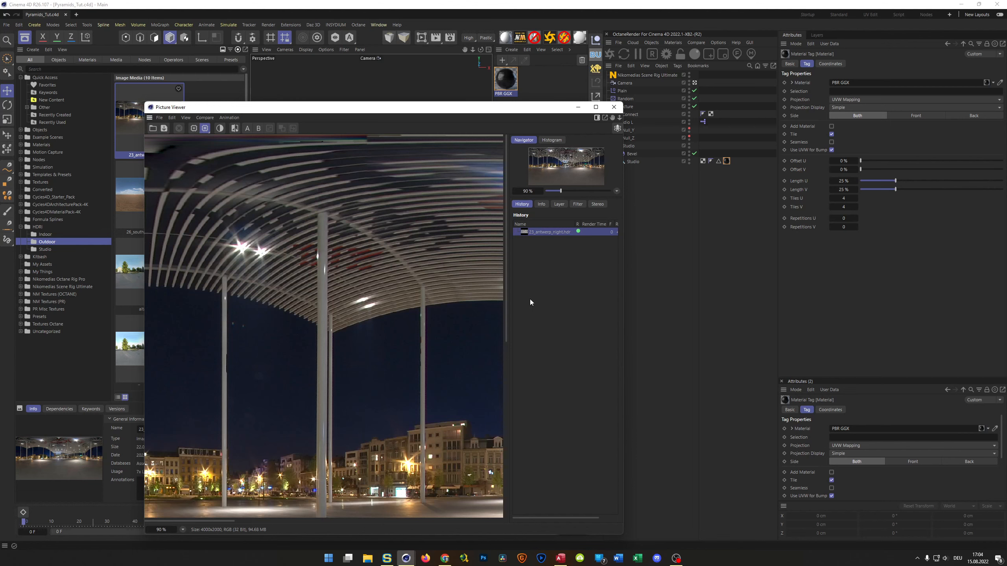
{"action": "left_click_drag", "start_coordinate": [623, 259], "coordinate": [908, 259]}
{"action": "scroll", "coordinate": [667, 314], "scroll_direction": "down", "scroll_amount": 3}
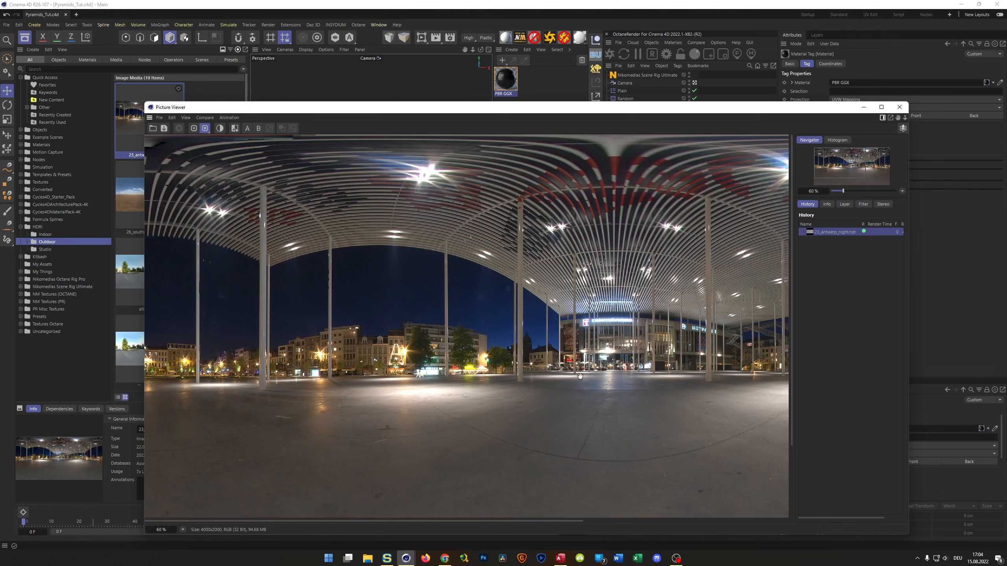
{"action": "left_click", "coordinate": [899, 106]}
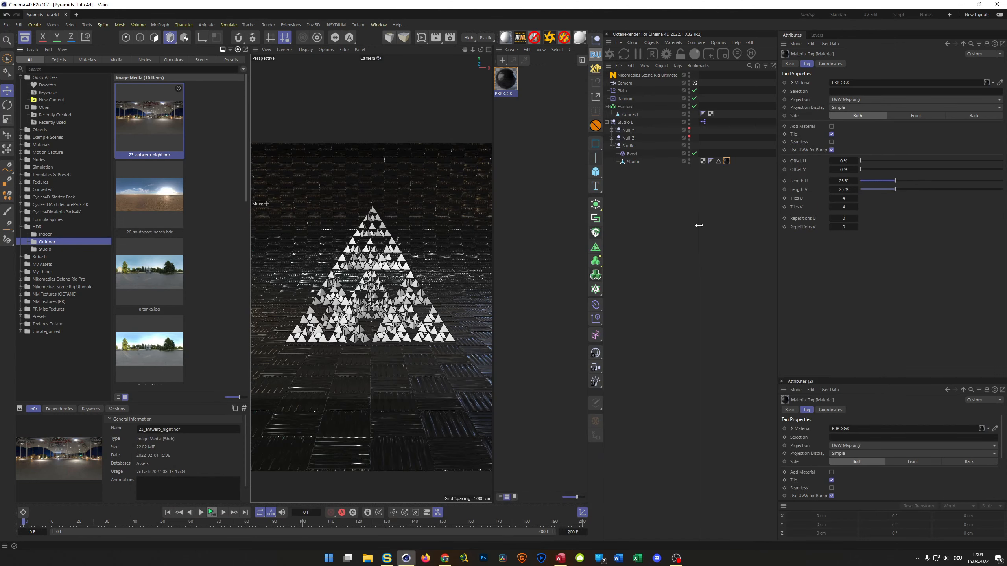
{"action": "left_click", "coordinate": [24, 38]}
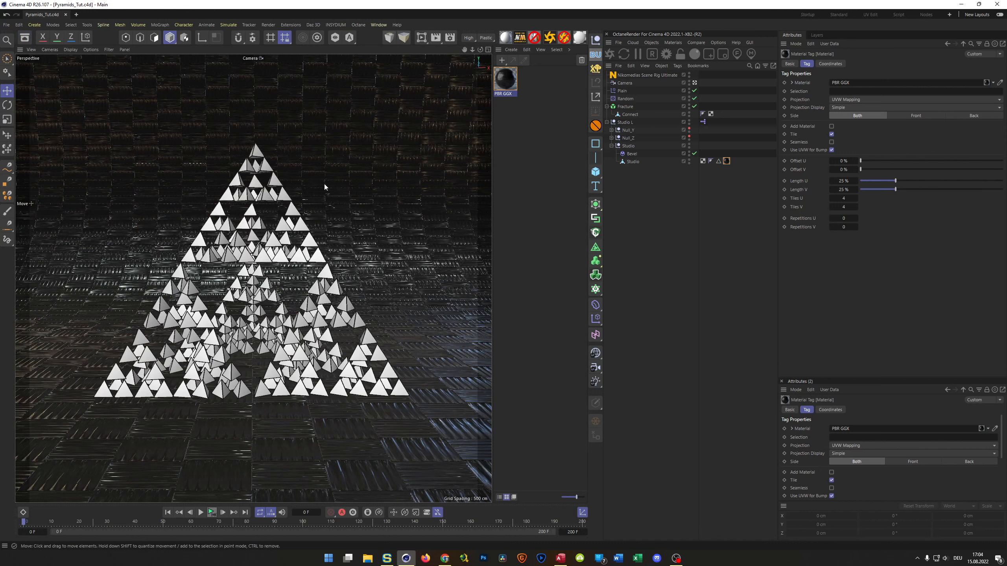
{"action": "left_click", "coordinate": [558, 102]}
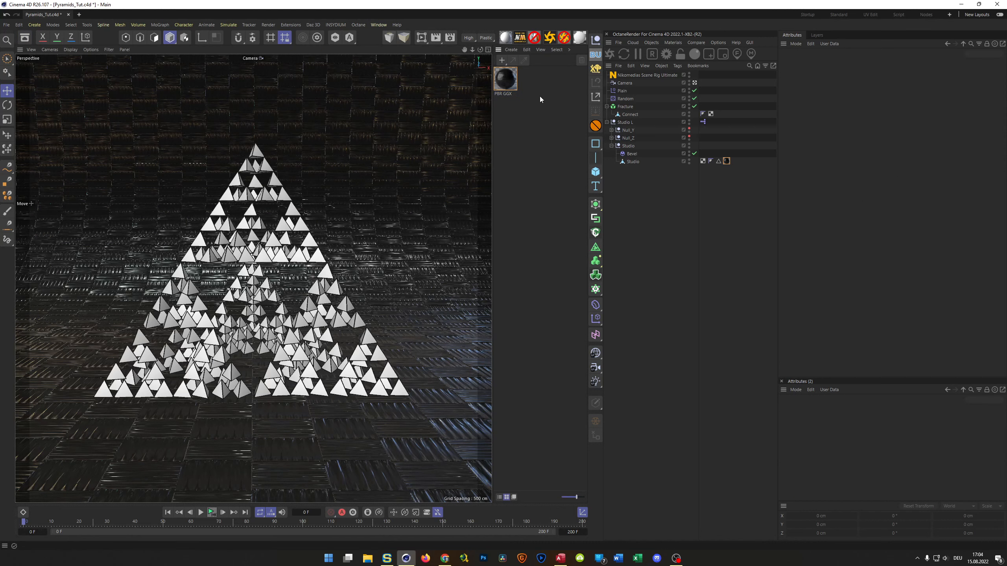
{"action": "left_click", "coordinate": [506, 38]}
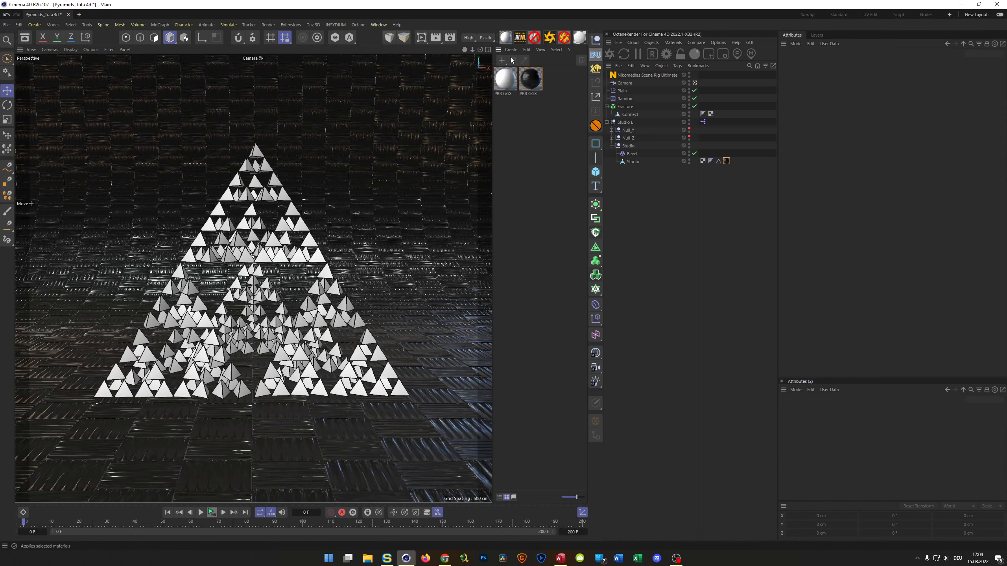
{"action": "left_click", "coordinate": [504, 82]}
{"action": "key", "text": "Delete"}
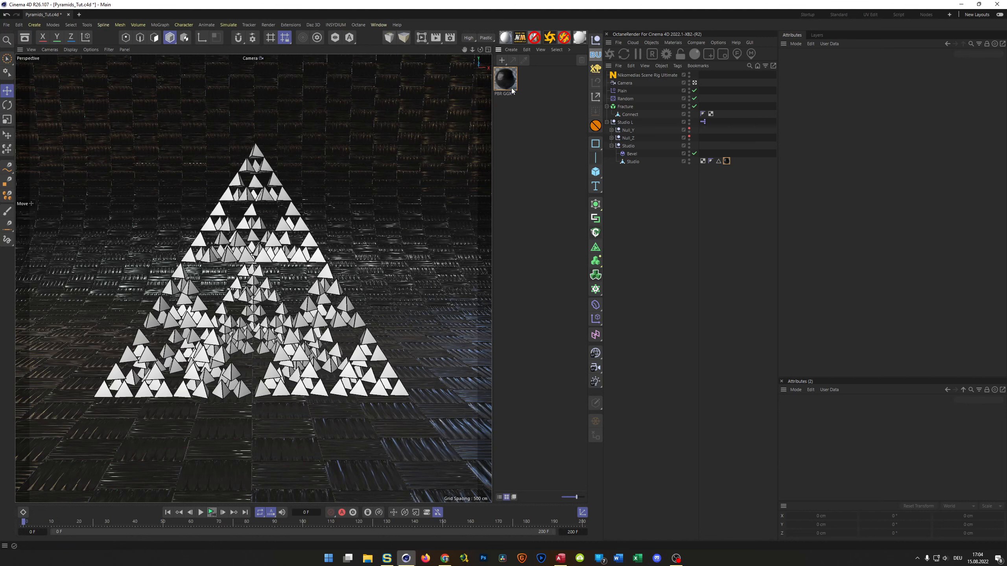
Create a new PBR material and delete its Default Diffuse layer from the reflectance channel
{"action": "double_click", "coordinate": [535, 125]}
{"action": "double_click", "coordinate": [507, 84]}
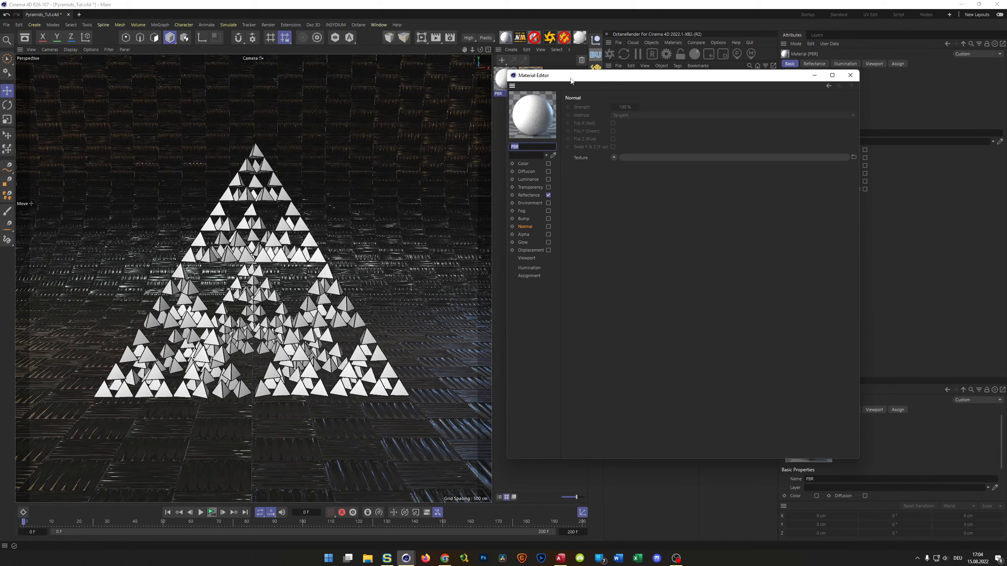
{"action": "left_click", "coordinate": [460, 234]}
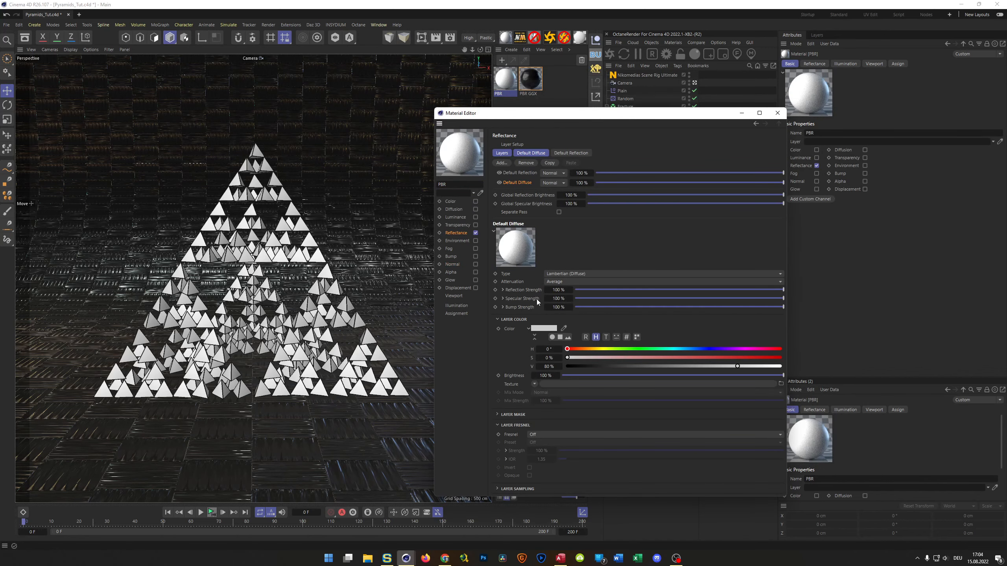
{"action": "left_click_drag", "start_coordinate": [561, 298], "coordinate": [523, 298]}
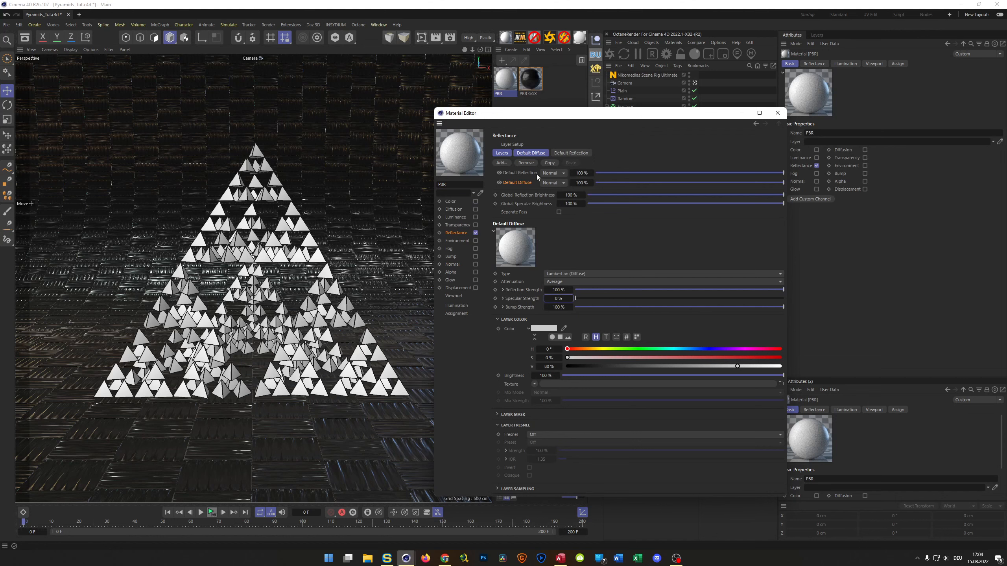
{"action": "left_click", "coordinate": [504, 152]}
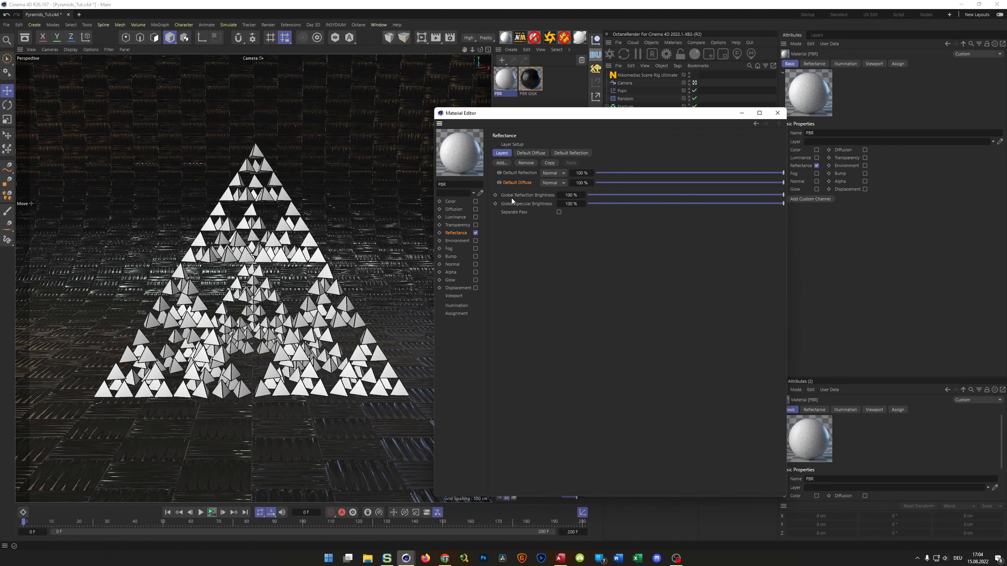
{"action": "left_click", "coordinate": [523, 183]}
{"action": "key", "text": "Delete"}
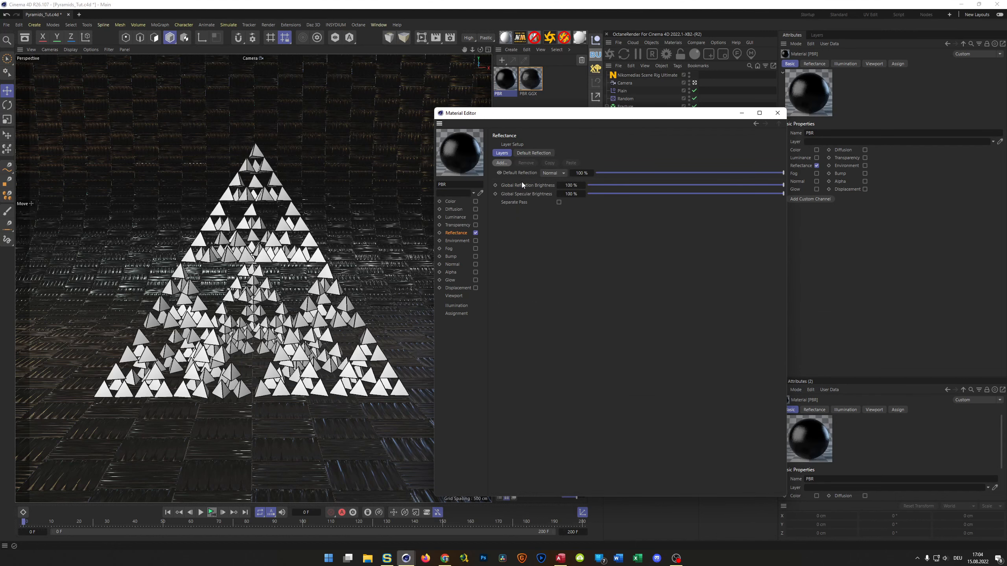
Set the Default Reflection layer's specular strength to 0% and its roughness to 2%
{"action": "left_click", "coordinate": [535, 152]}
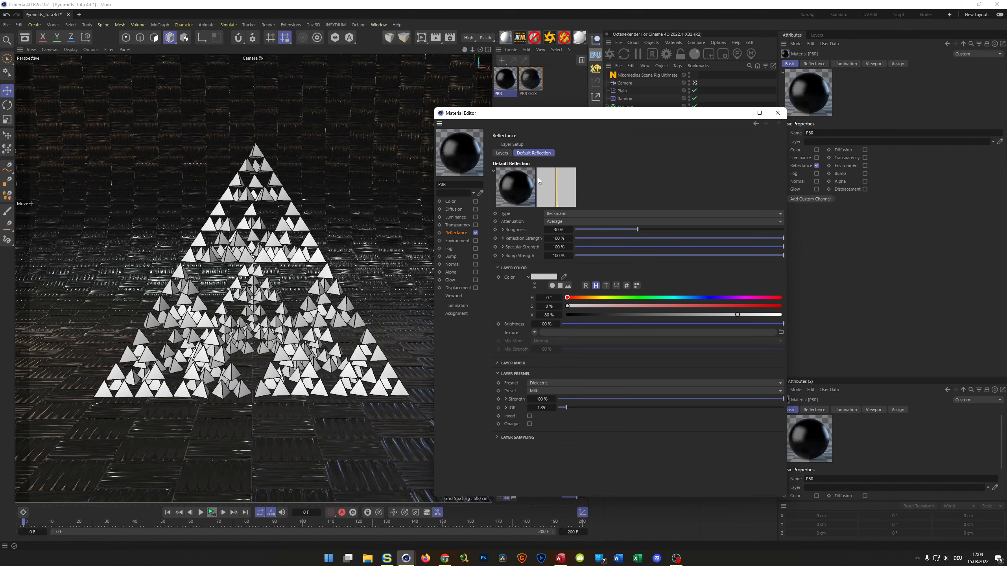
{"action": "double_click", "coordinate": [559, 246]}
{"action": "type", "text": "0"}
{"action": "key", "text": "Return"}
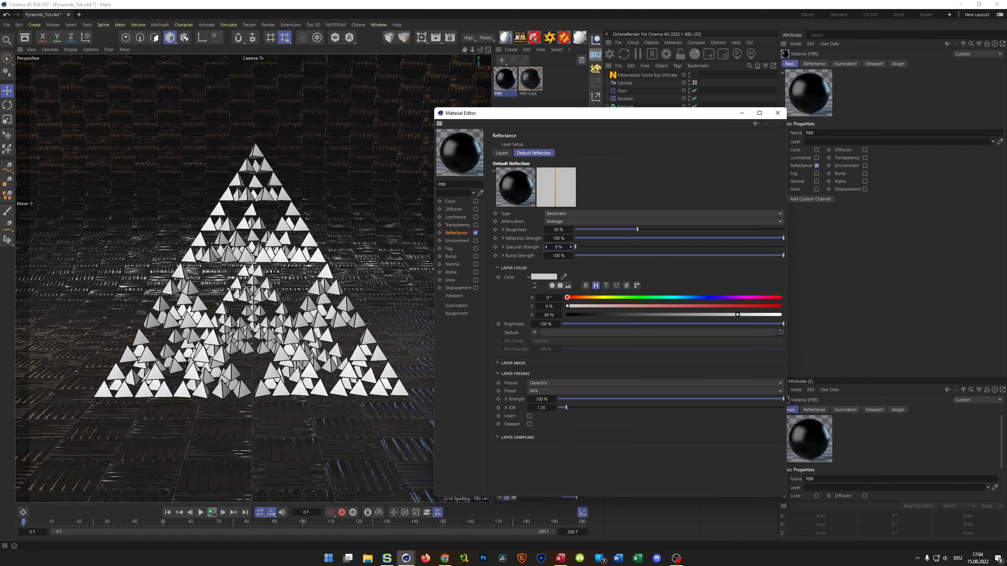
{"action": "double_click", "coordinate": [559, 231]}
{"action": "type", "text": "2"}
{"action": "key", "text": "Return"}
Switch the reflection layer's Fresnel to Conductor with an IOR of 1
{"action": "left_click", "coordinate": [546, 383]}
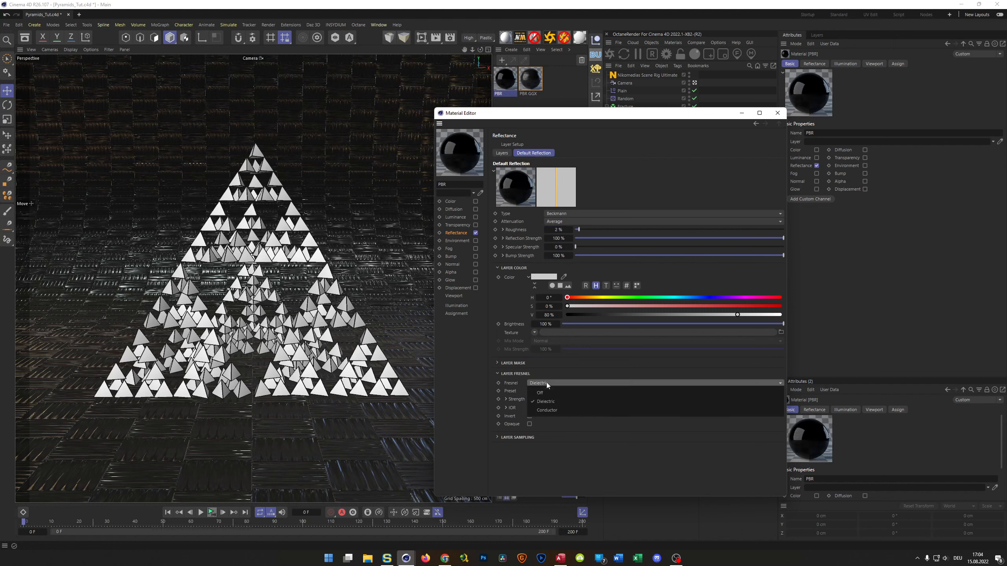
{"action": "left_click", "coordinate": [571, 411]}
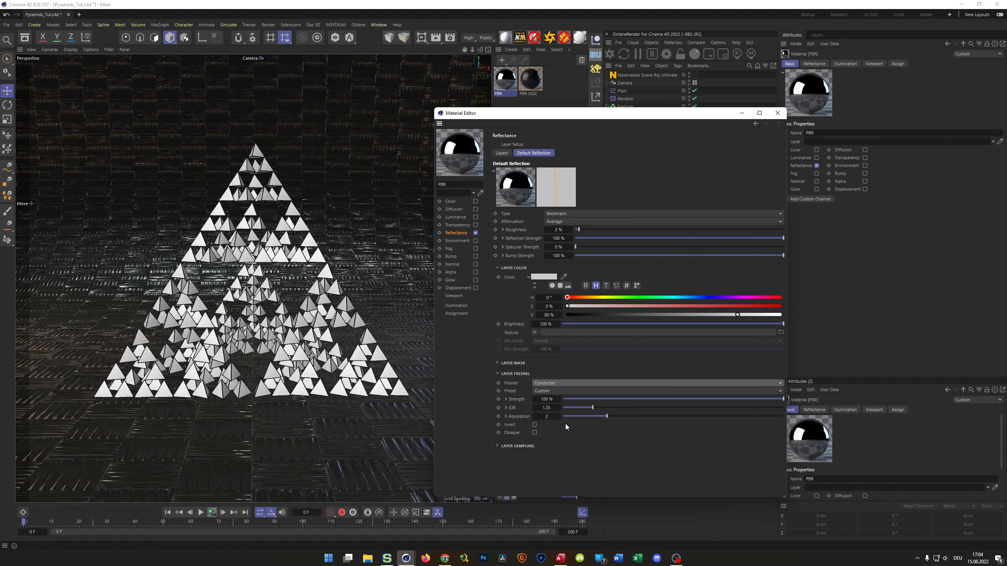
{"action": "left_click", "coordinate": [548, 408]}
{"action": "type", "text": "1"}
{"action": "key", "text": "Return"}
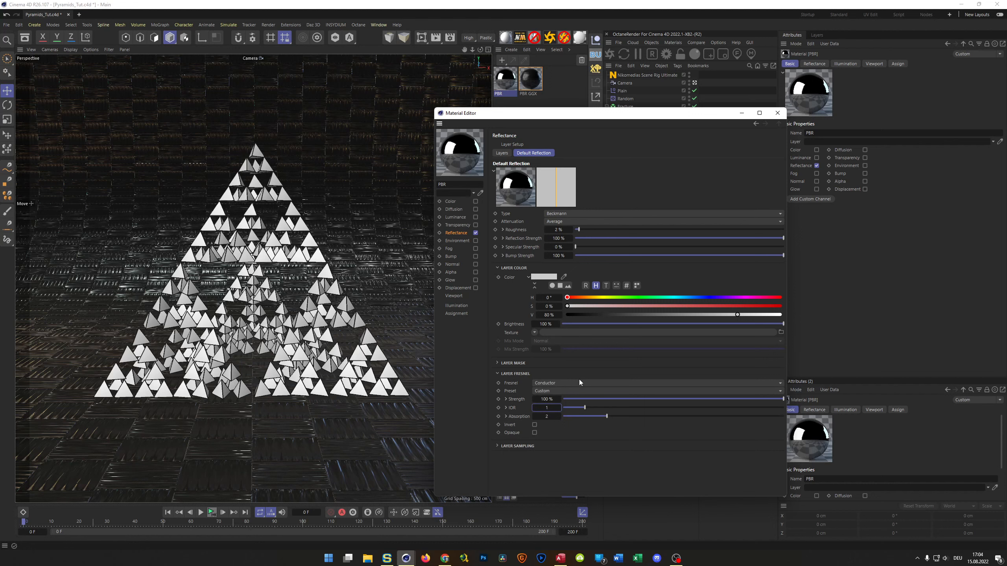
Make the reflection layer color pure white by raising its brightness value V to 100%
{"action": "left_click", "coordinate": [528, 277]}
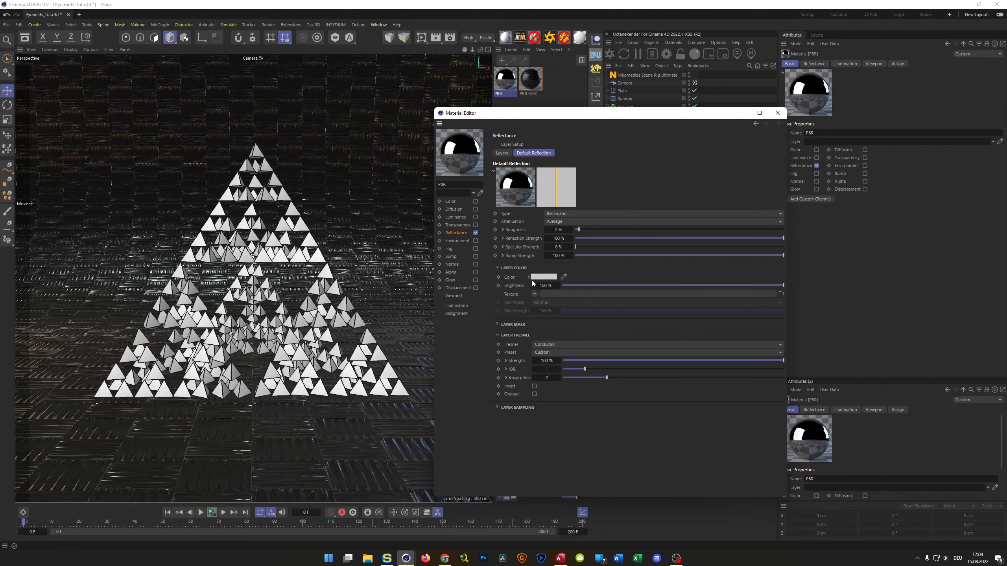
{"action": "left_click", "coordinate": [529, 278]}
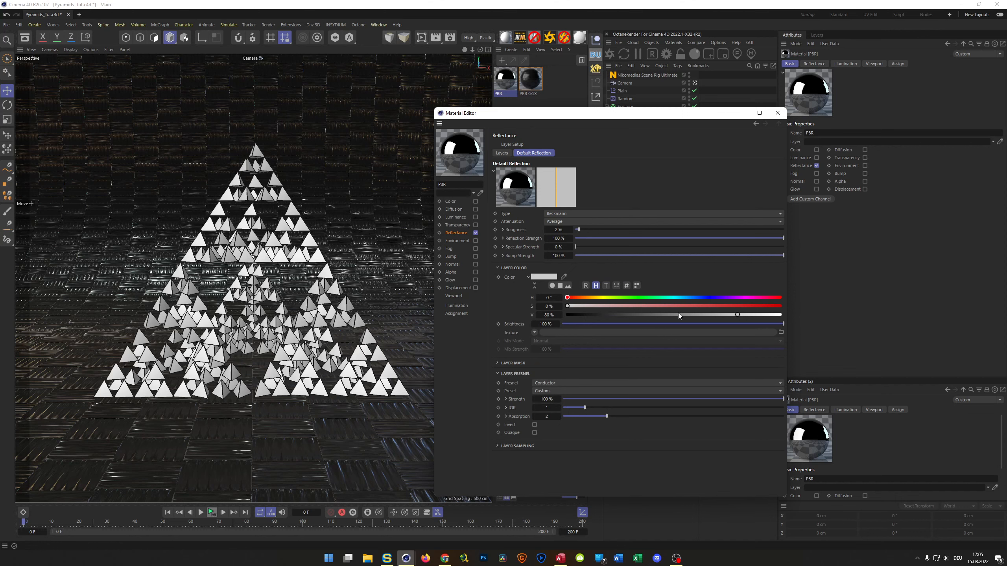
{"action": "left_click_drag", "start_coordinate": [738, 315], "coordinate": [816, 316]}
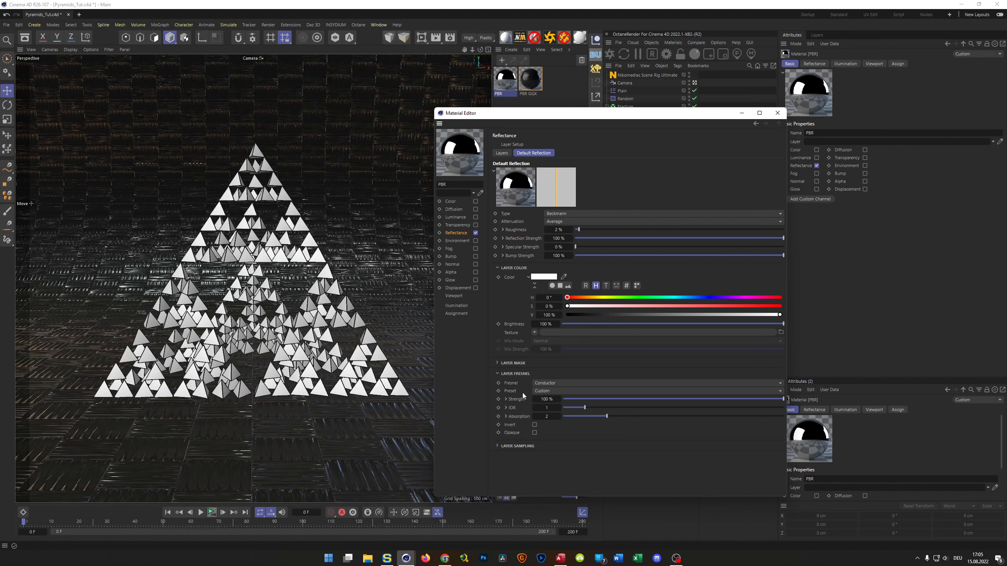
Assign the new PBR material to the Fracture object and preview it with the interactive render region
{"action": "left_click_drag", "start_coordinate": [569, 113], "coordinate": [461, 426]}
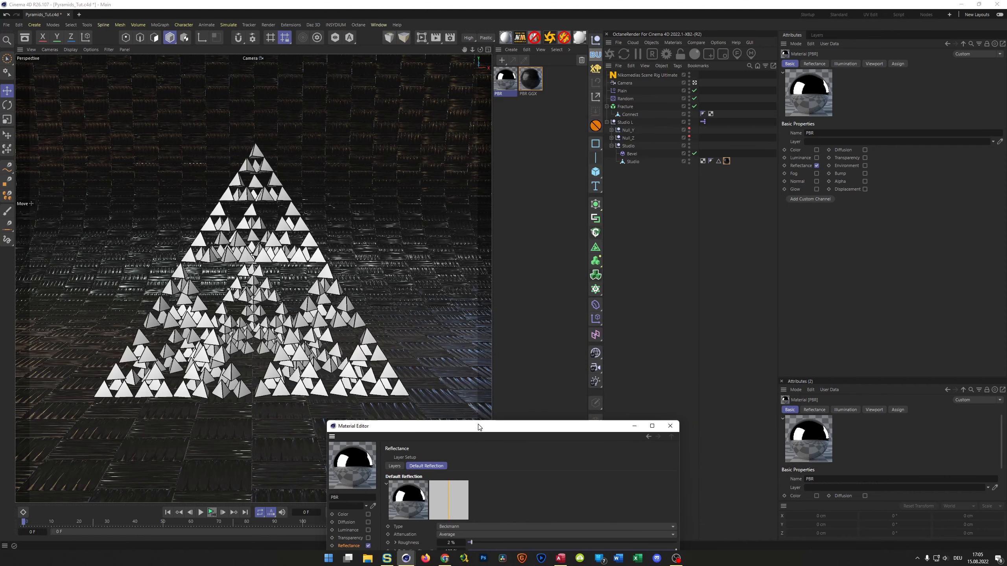
{"action": "left_click_drag", "start_coordinate": [509, 82], "coordinate": [631, 107]}
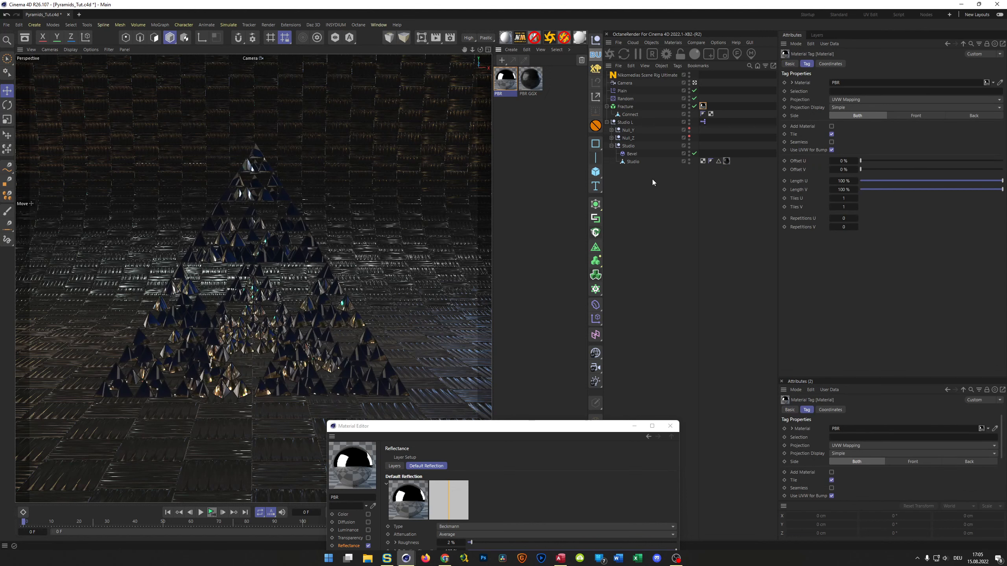
{"action": "left_click_drag", "start_coordinate": [528, 426], "coordinate": [715, 320]}
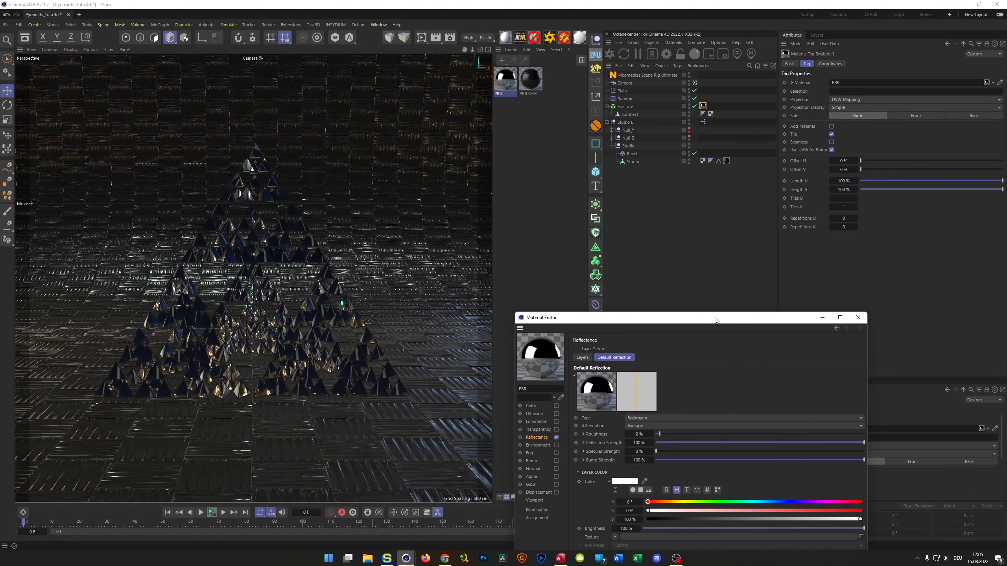
{"action": "left_click", "coordinate": [421, 38]}
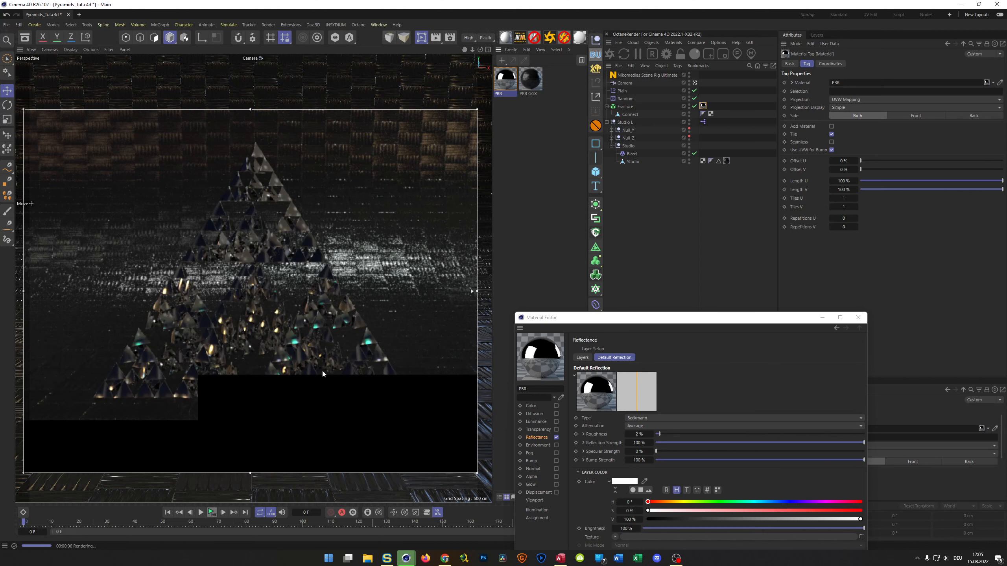
{"action": "left_click_drag", "start_coordinate": [547, 320], "coordinate": [590, 151]}
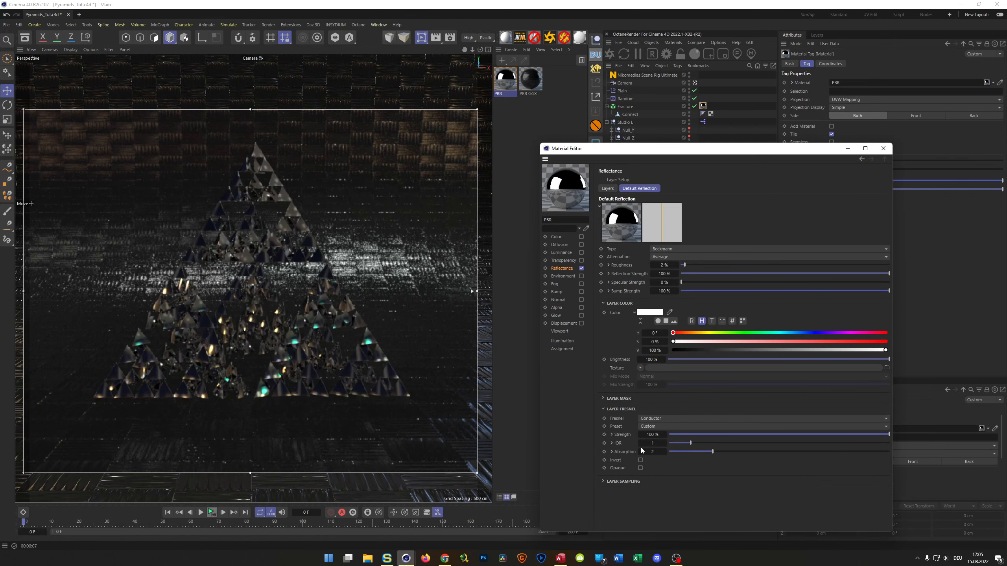
Try conductor Fresnel IOR values of 8 and 3 on the PBR material and set the IOR back to 1
{"action": "left_click", "coordinate": [653, 443]}
{"action": "key", "text": "Return"}
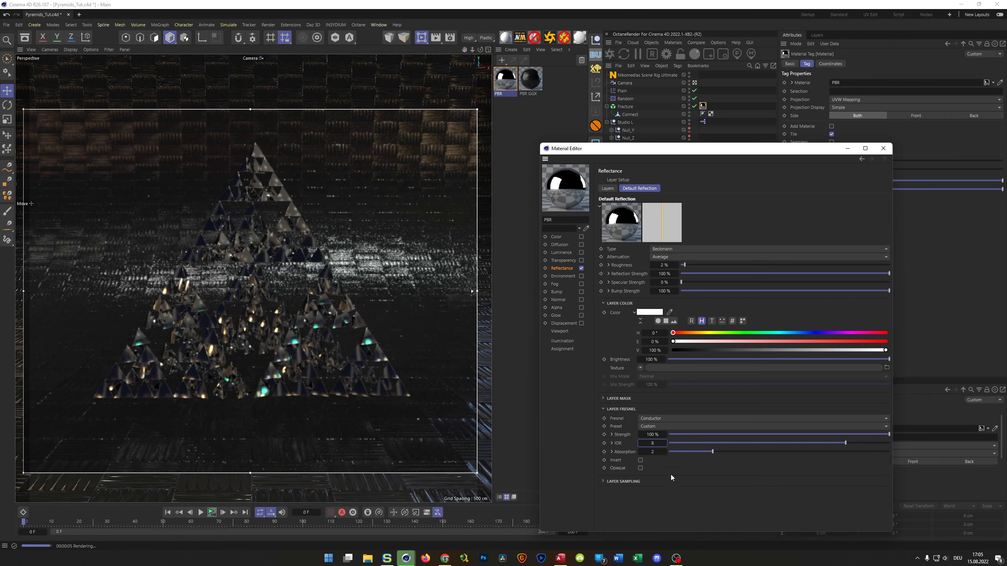
{"action": "type", "text": "3"}
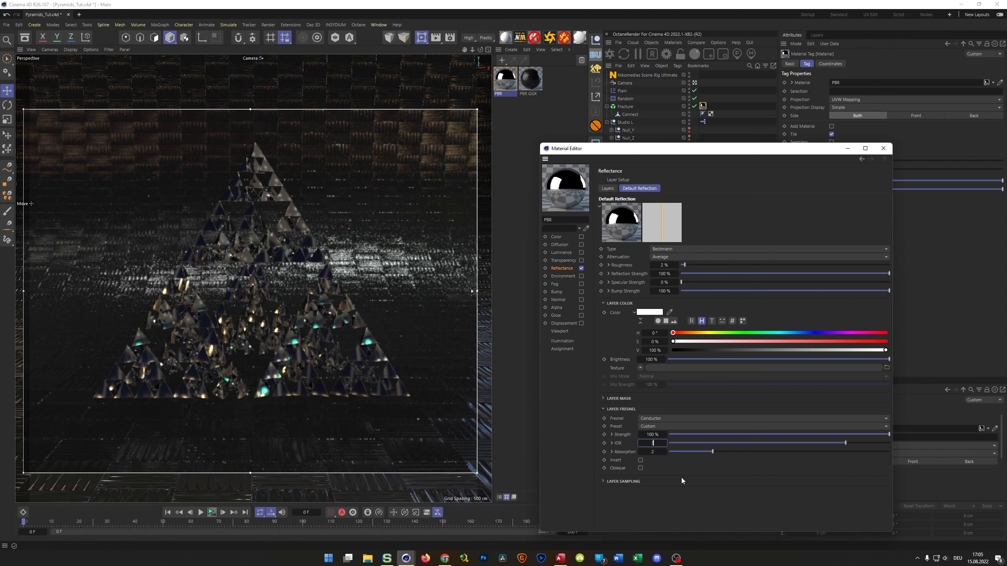
{"action": "key", "text": "Return"}
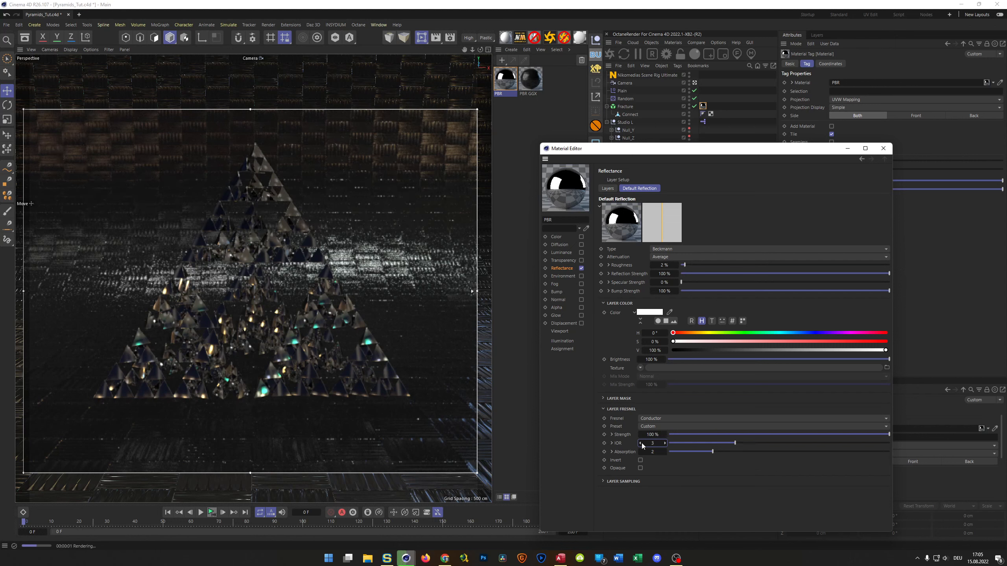
{"action": "left_click", "coordinate": [642, 443]}
{"action": "type", "text": "1"}
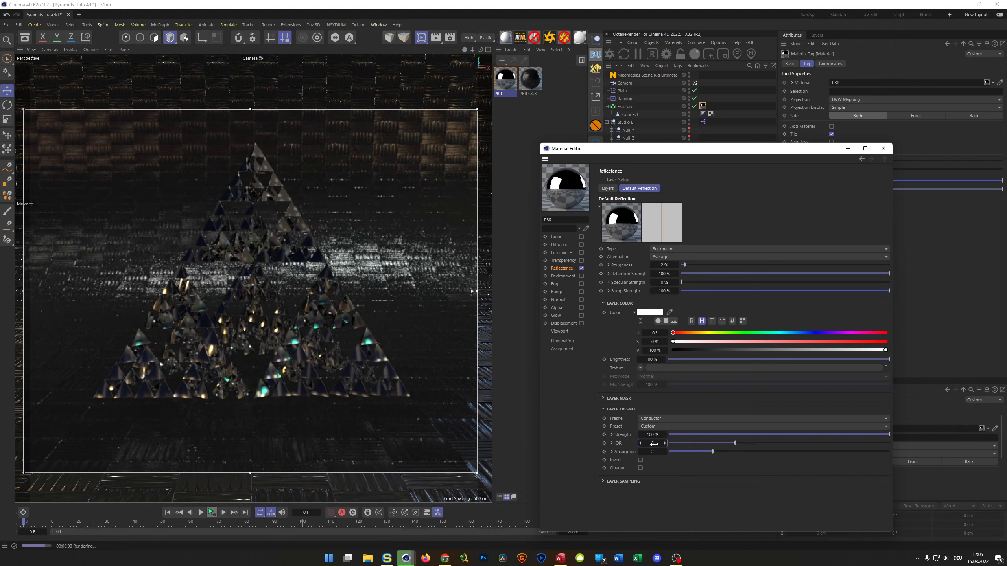
{"action": "key", "text": "Return"}
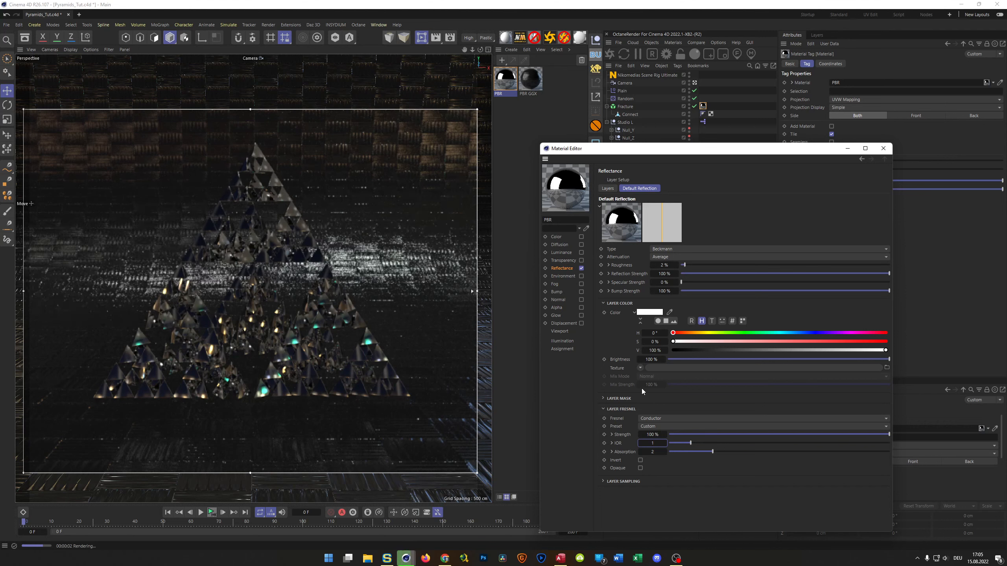
Try a layer color Brightness of 150% on the PBR reflection and set it back to 100%
{"action": "left_click", "coordinate": [645, 359]}
{"action": "type", "text": "150"}
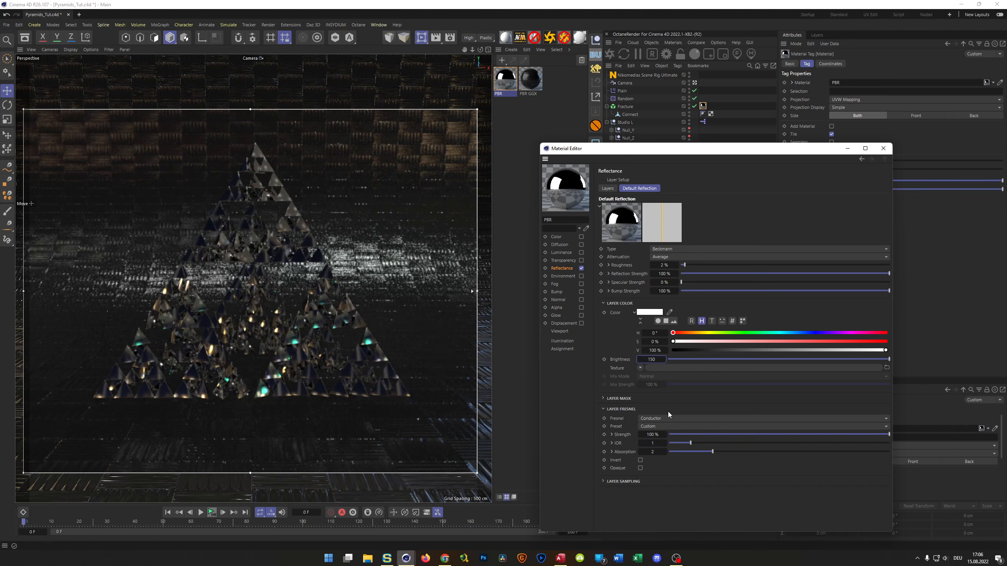
{"action": "key", "text": "Return"}
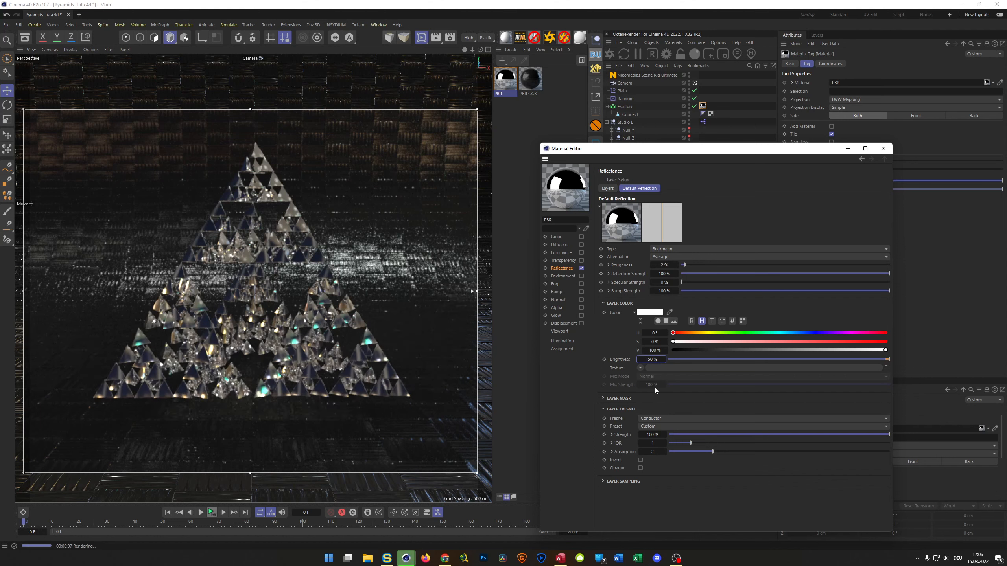
{"action": "double_click", "coordinate": [652, 360]}
{"action": "type", "text": "100"}
{"action": "key", "text": "Return"}
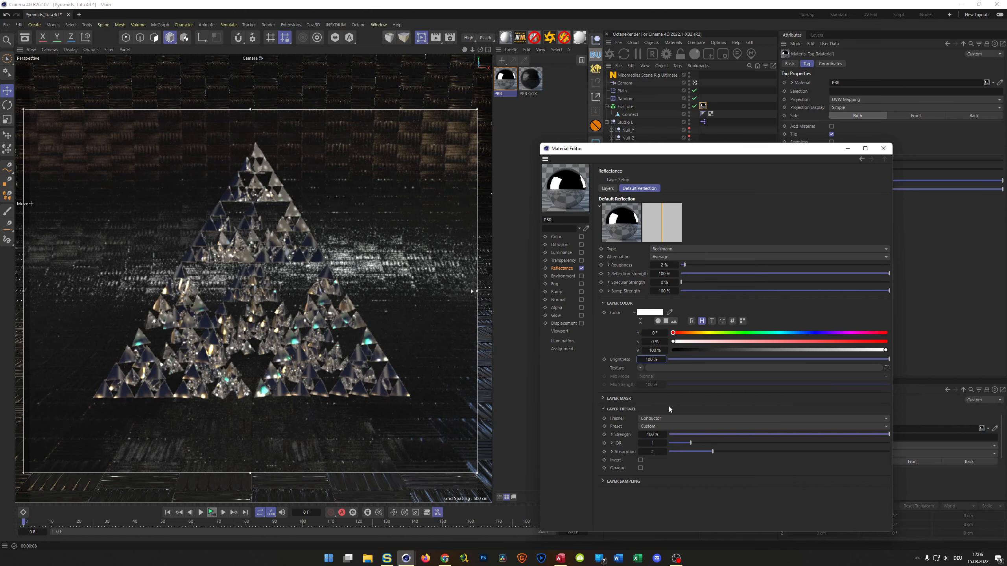
Try an HDRI Reflection Brightness of 20% on the scene rig null, and set it to 10%
{"action": "left_click_drag", "start_coordinate": [710, 150], "coordinate": [664, 325]}
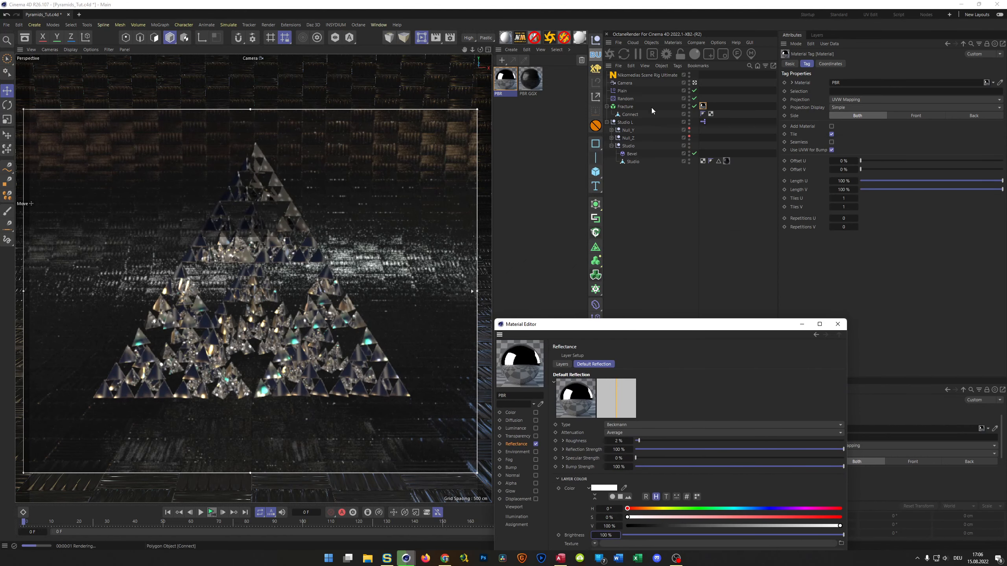
{"action": "left_click", "coordinate": [645, 74]}
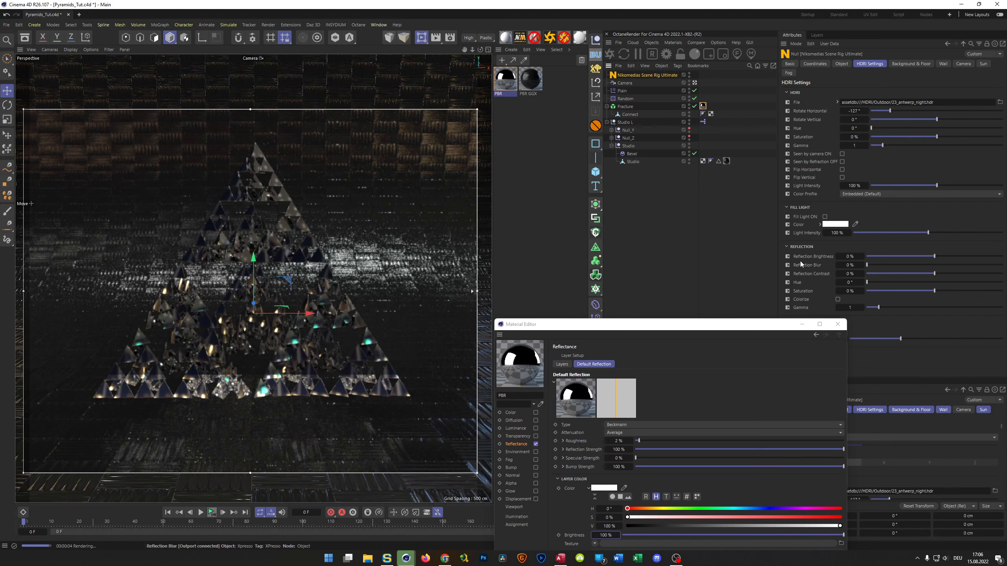
{"action": "left_click", "coordinate": [849, 257]}
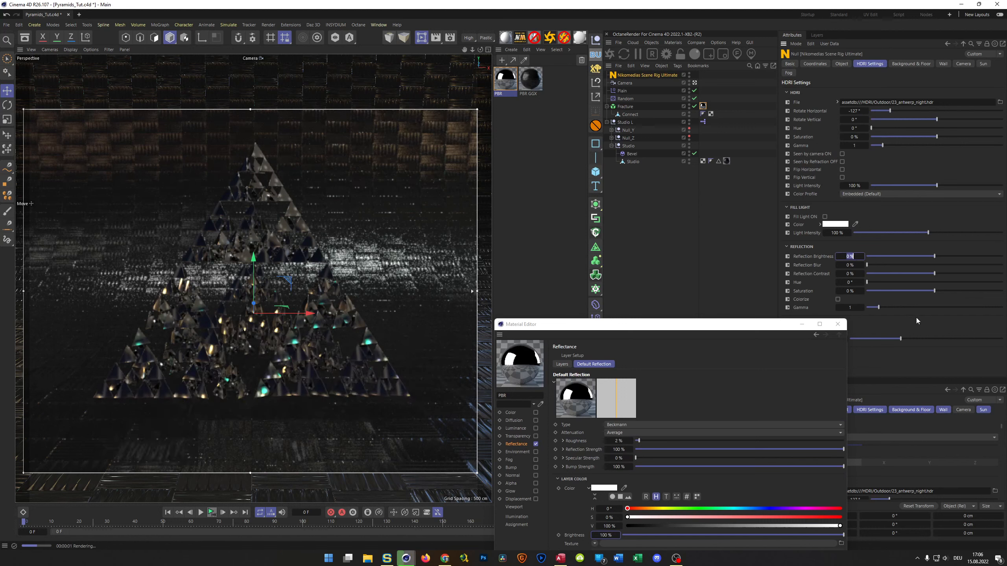
{"action": "type", "text": "20"}
{"action": "key", "text": "Return"}
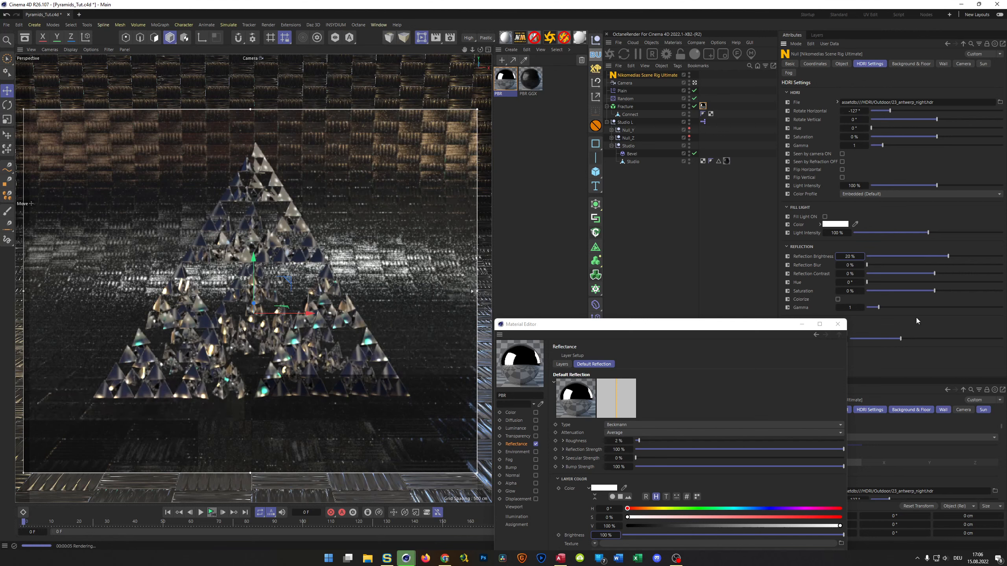
{"action": "left_click", "coordinate": [849, 257]}
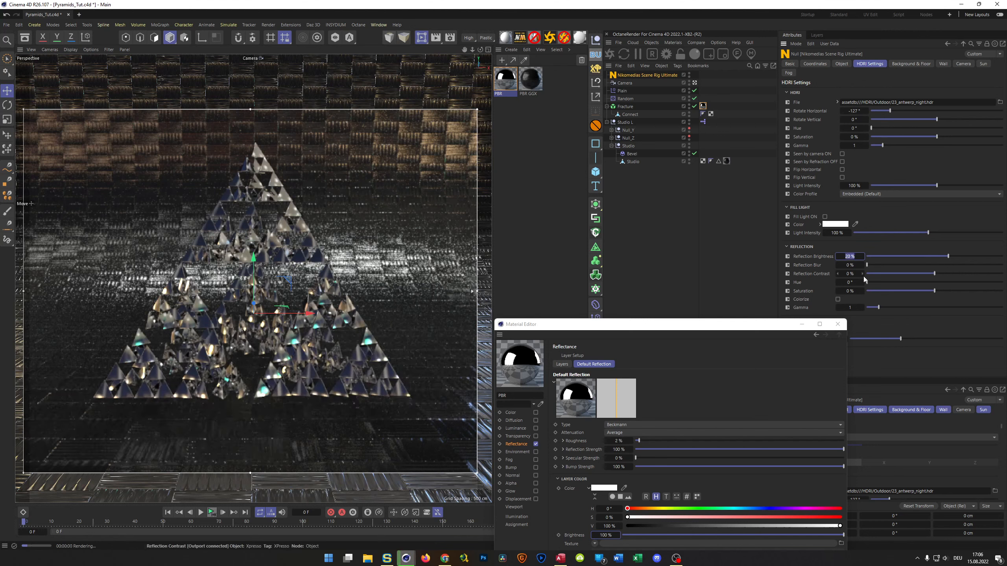
{"action": "type", "text": "10"}
{"action": "key", "text": "Return"}
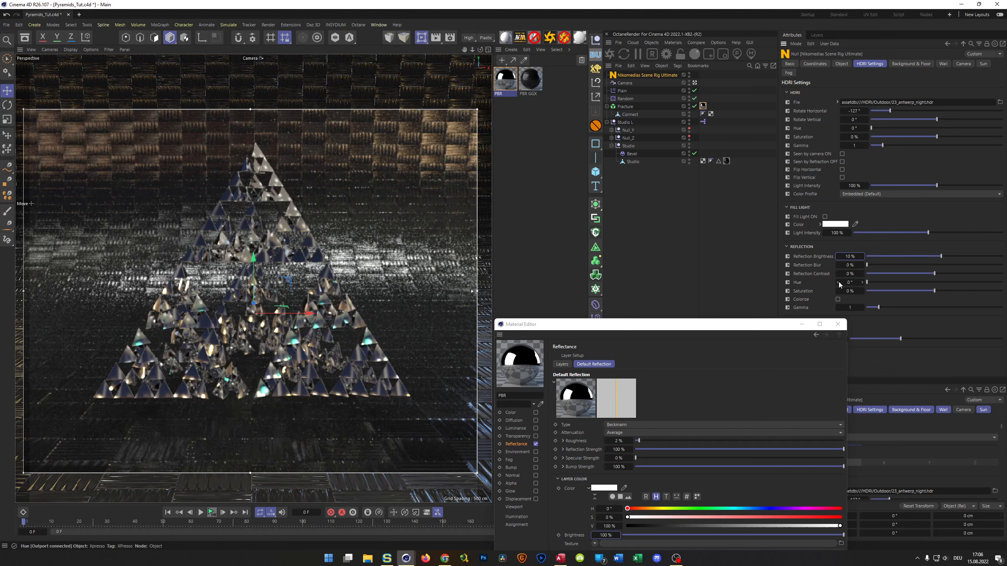
Load the Thin Film effect shader into the Texture of the PBR material's reflection layer color
{"action": "left_click_drag", "start_coordinate": [700, 326], "coordinate": [697, 127]}
{"action": "left_click", "coordinate": [630, 377]}
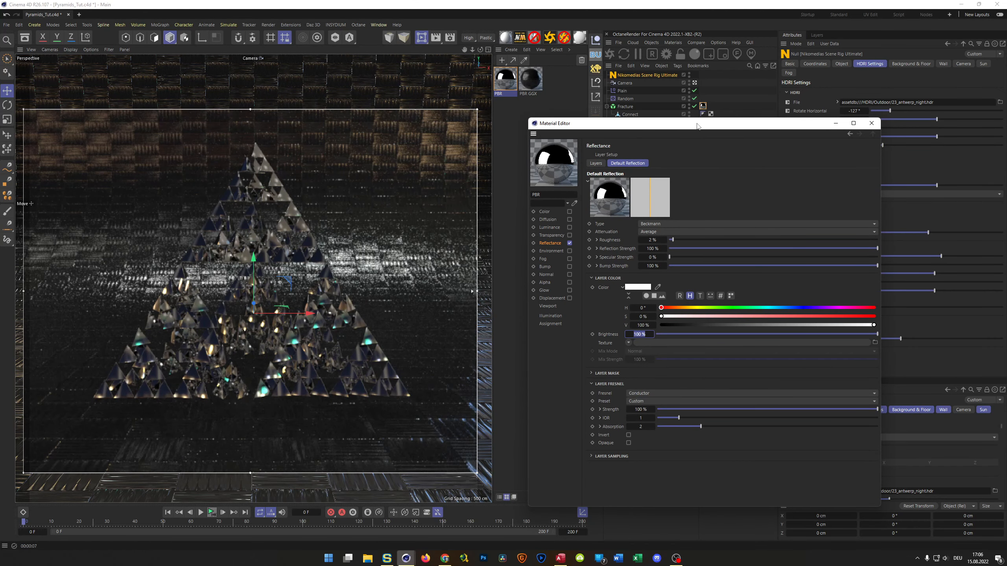
{"action": "left_click", "coordinate": [679, 373]}
{"action": "left_click", "coordinate": [628, 343]}
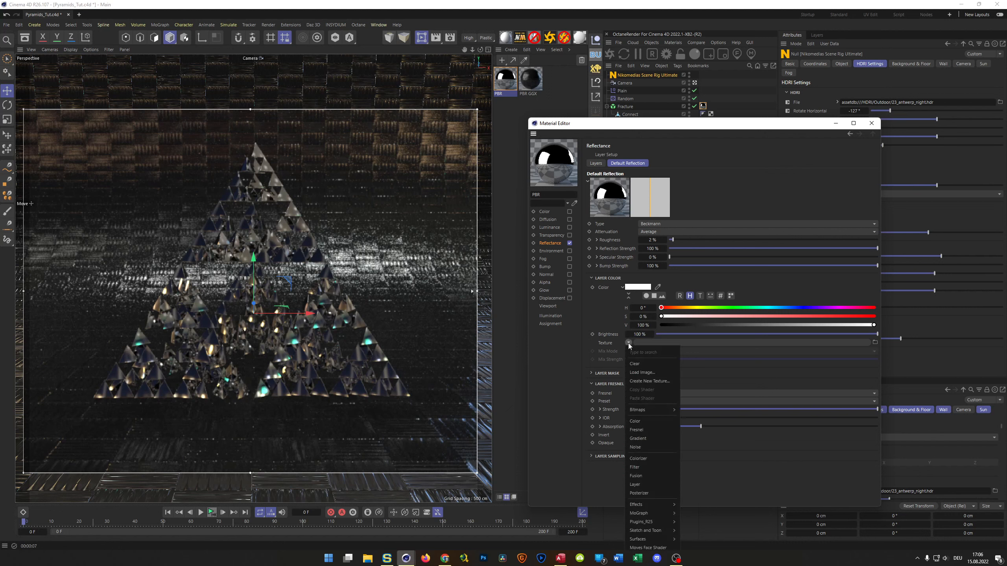
{"action": "mouse_move", "coordinate": [653, 504]}
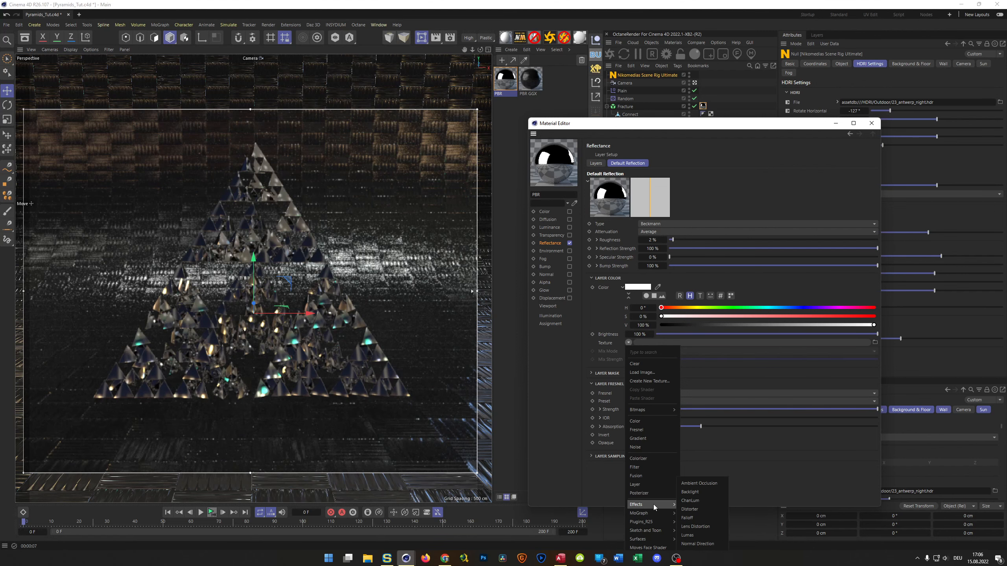
{"action": "left_click", "coordinate": [700, 127]}
{"action": "left_click_drag", "start_coordinate": [699, 127], "coordinate": [709, 25]}
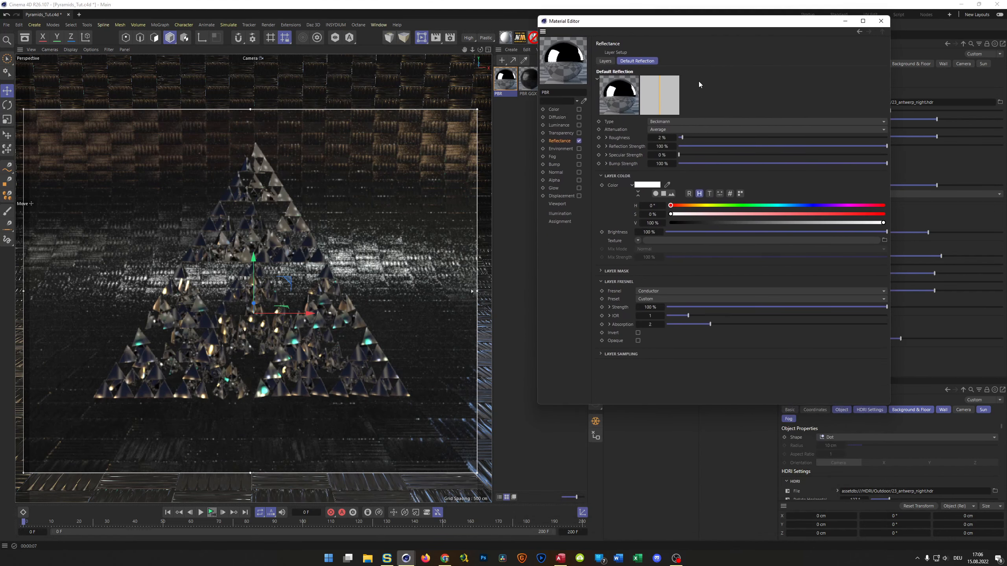
{"action": "left_click", "coordinate": [637, 240]}
{"action": "mouse_move", "coordinate": [662, 403]}
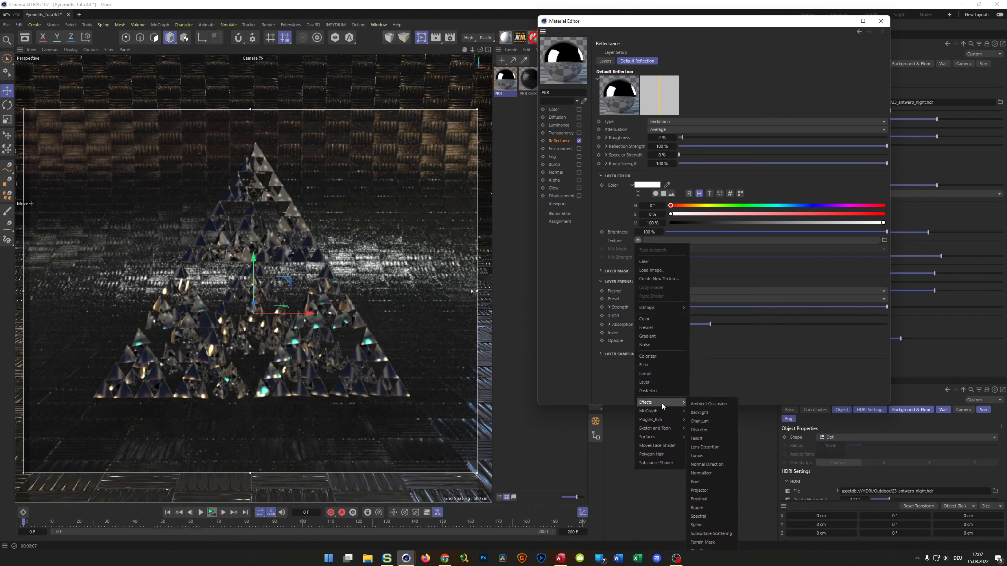
{"action": "left_click", "coordinate": [705, 551]}
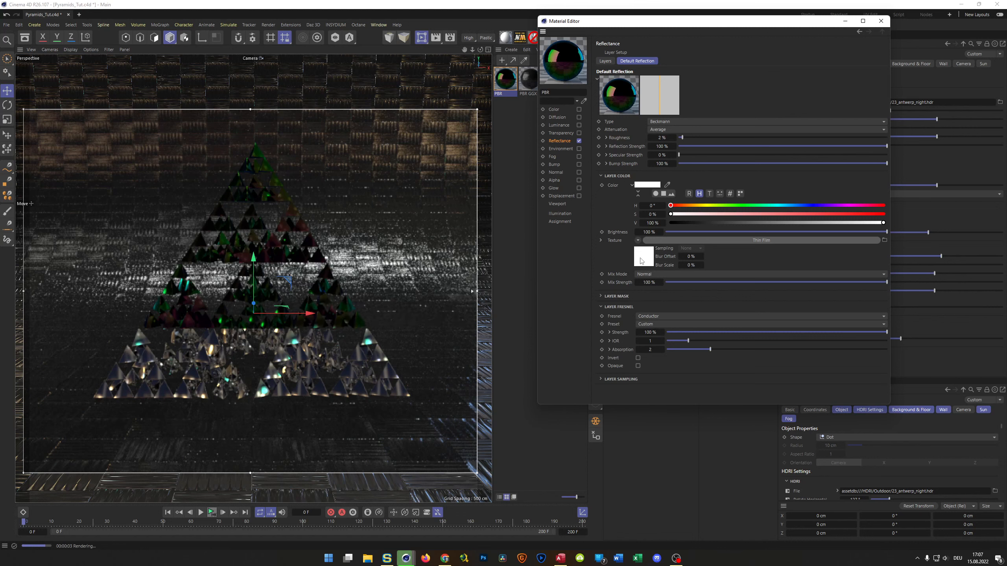
Open the Thin Film shader and try Thickness values of 300 nm and 1000 nm
{"action": "left_click", "coordinate": [658, 240]}
{"action": "double_click", "coordinate": [654, 138]}
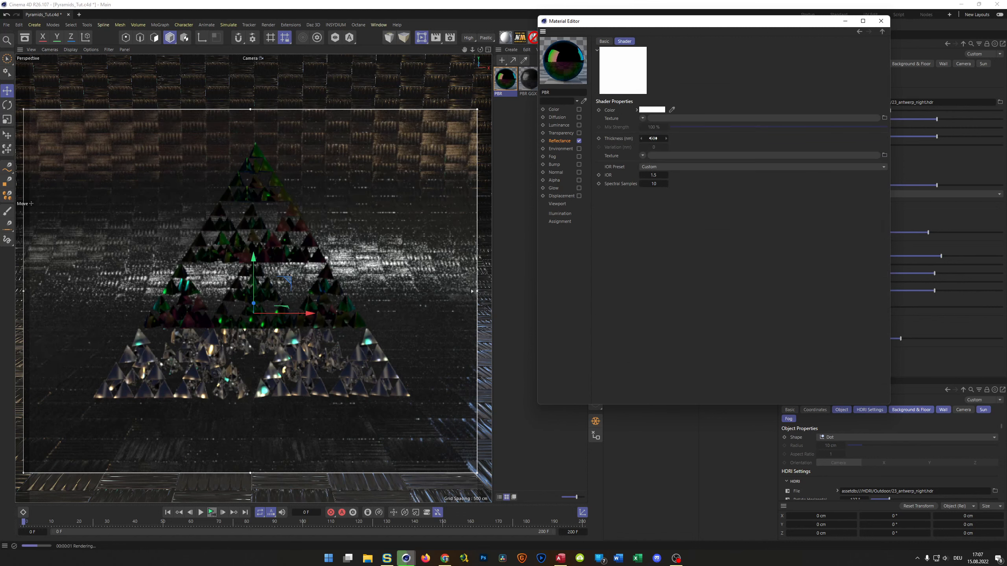
{"action": "type", "text": "300"}
{"action": "key", "text": "Return"}
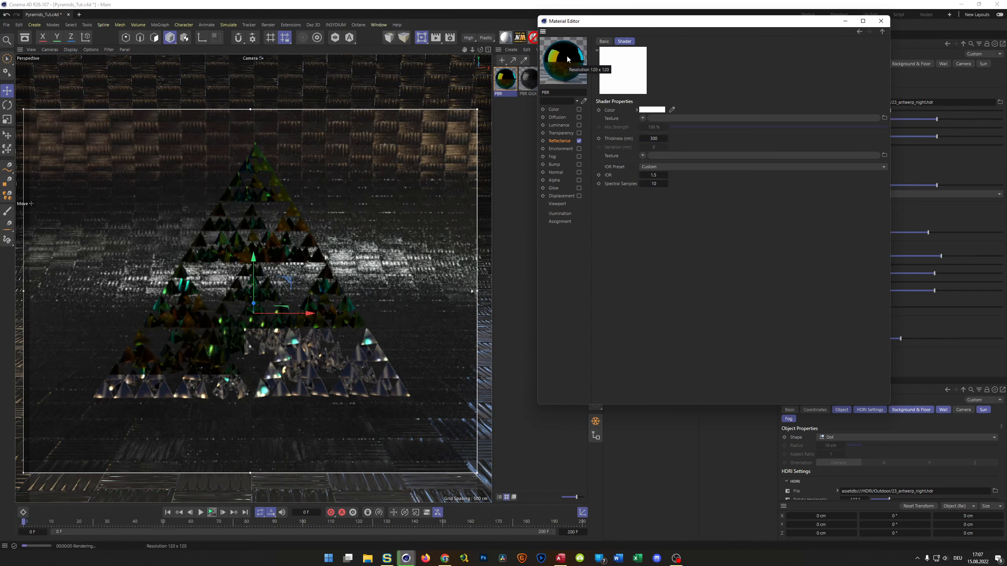
{"action": "double_click", "coordinate": [658, 138]}
{"action": "type", "text": "1000"}
{"action": "key", "text": "Return"}
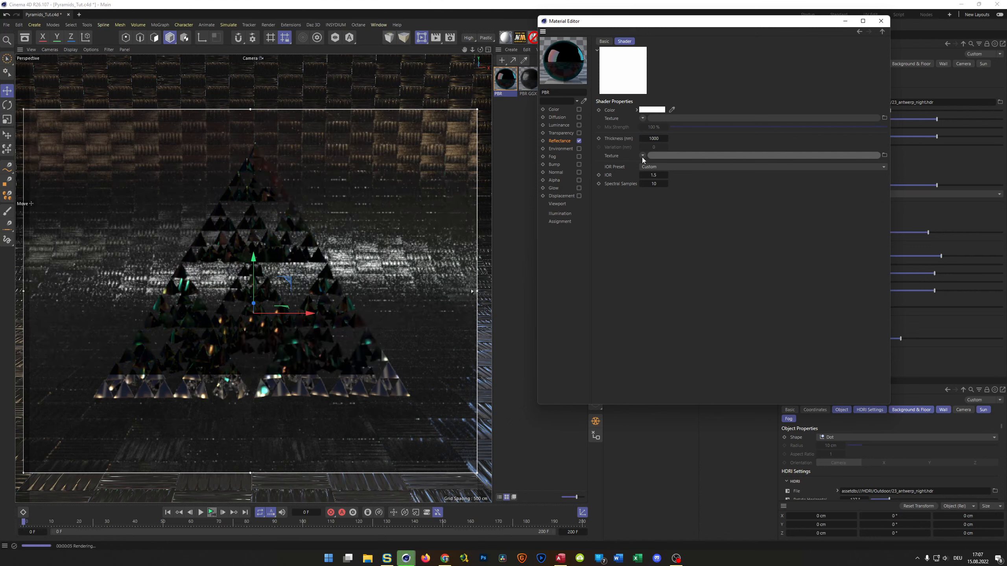
Add a Noise shader as the thin film's thickness texture, with Global Scale 1000% and Space set to Object
{"action": "left_click", "coordinate": [642, 155]}
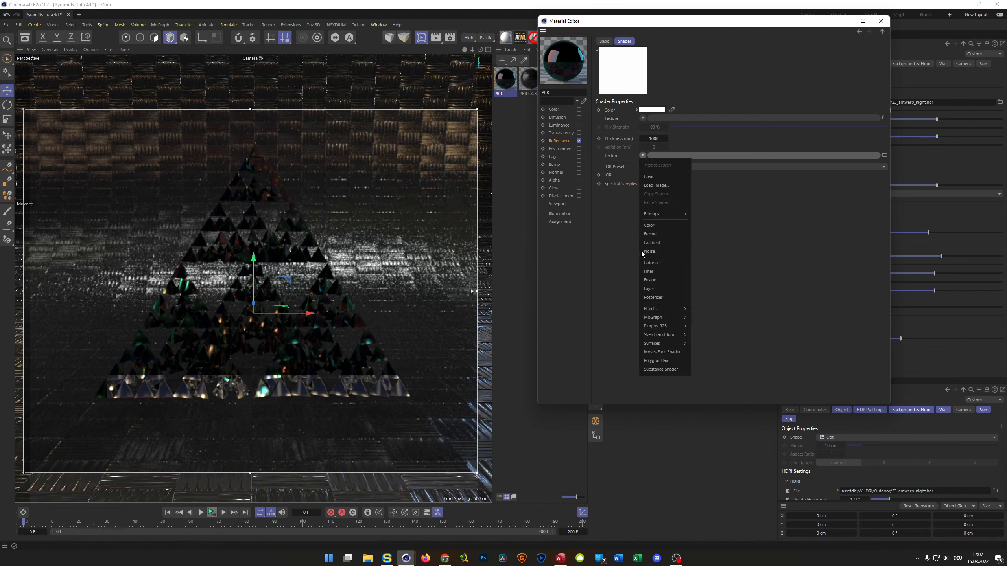
{"action": "left_click", "coordinate": [643, 252]}
{"action": "left_click", "coordinate": [653, 170]}
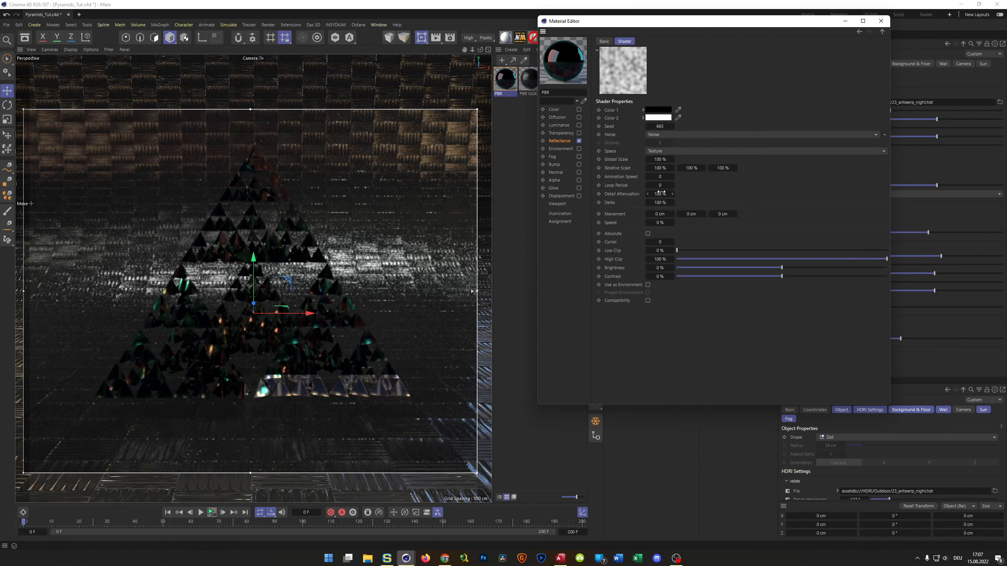
{"action": "left_click", "coordinate": [659, 160]}
{"action": "type", "text": "0"}
{"action": "key", "text": "Return"}
{"action": "left_click", "coordinate": [719, 154]}
{"action": "left_click", "coordinate": [720, 178]}
{"action": "left_click", "coordinate": [883, 32]}
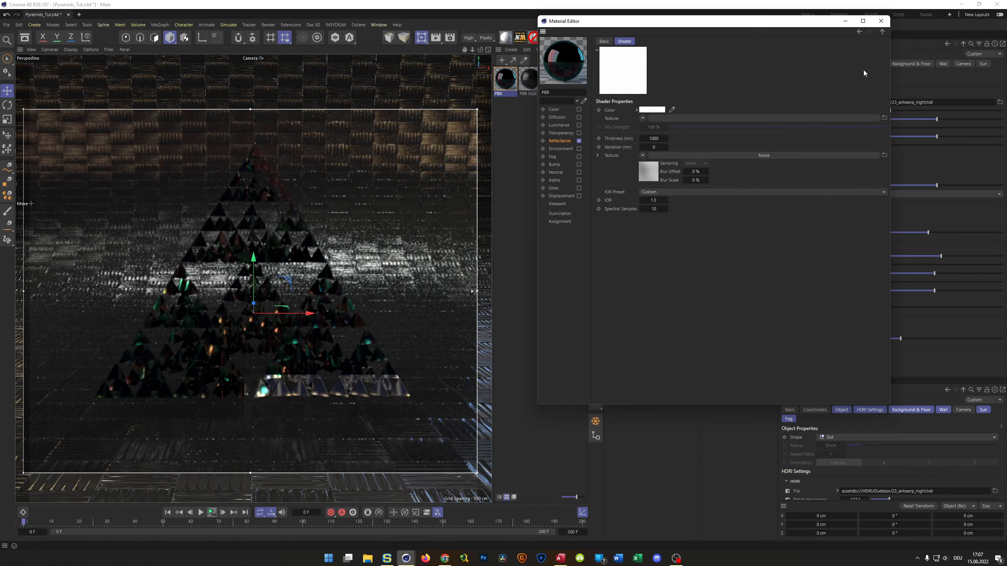
Try a thin film Variation of 500 nm, and set Variation to 200 nm and Thickness to 500 nm
{"action": "double_click", "coordinate": [654, 147]}
{"action": "type", "text": "50"}
{"action": "key", "text": "Return"}
{"action": "type", "text": "0"}
{"action": "key", "text": "Return"}
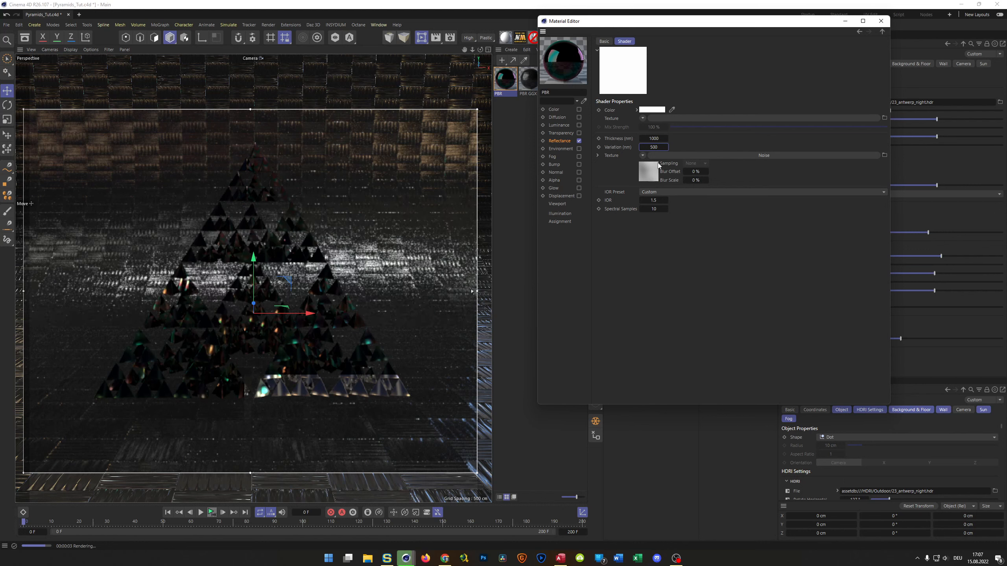
{"action": "double_click", "coordinate": [654, 146]}
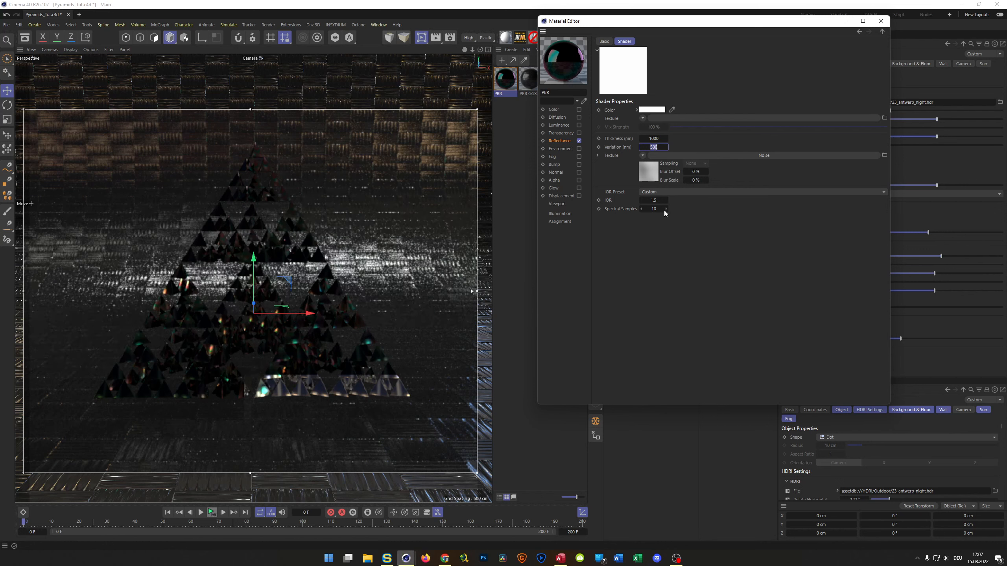
{"action": "type", "text": "200"}
{"action": "key", "text": "shift+Tab"}
{"action": "type", "text": "500"}
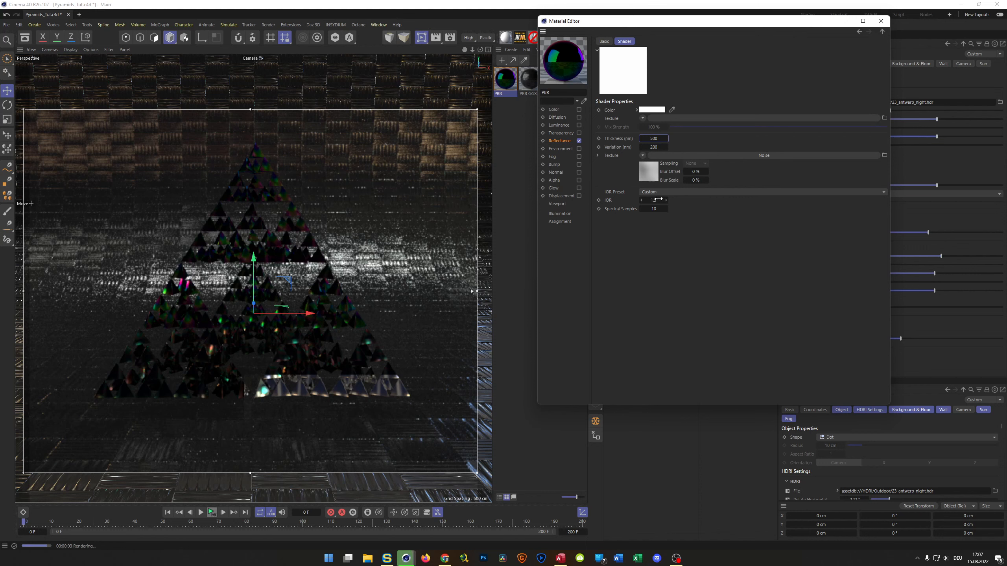
Try Thin Film IOR values of 1 and 5, and set the IOR to 2
{"action": "double_click", "coordinate": [658, 200]}
{"action": "type", "text": "1"}
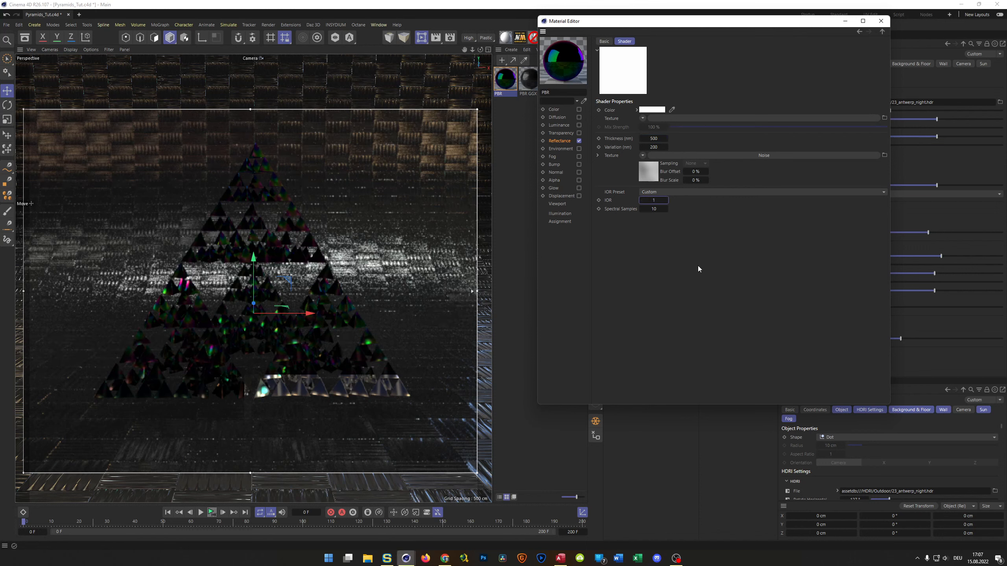
{"action": "key", "text": "Return"}
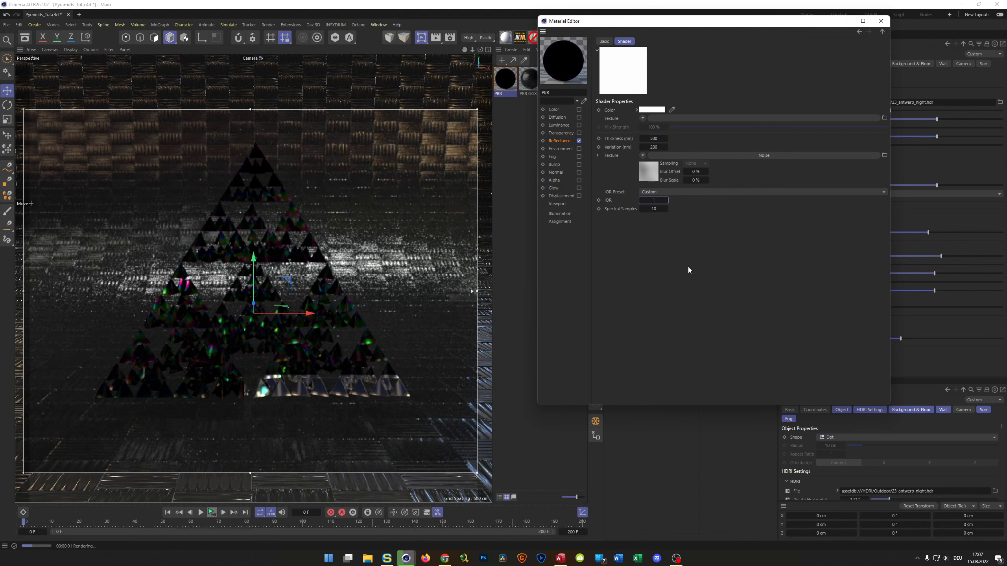
{"action": "left_click", "coordinate": [654, 201]}
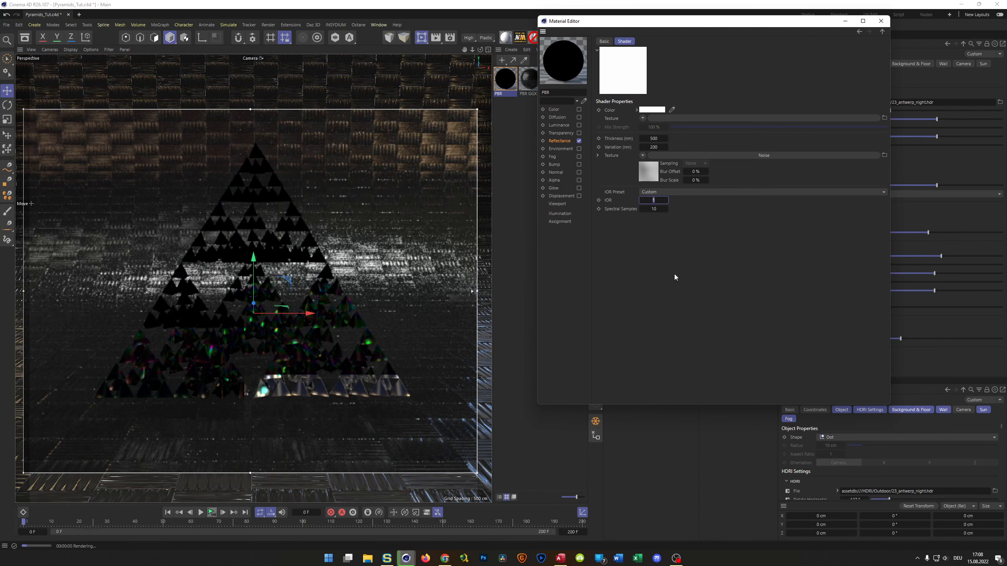
{"action": "type", "text": "5"}
{"action": "key", "text": "Return"}
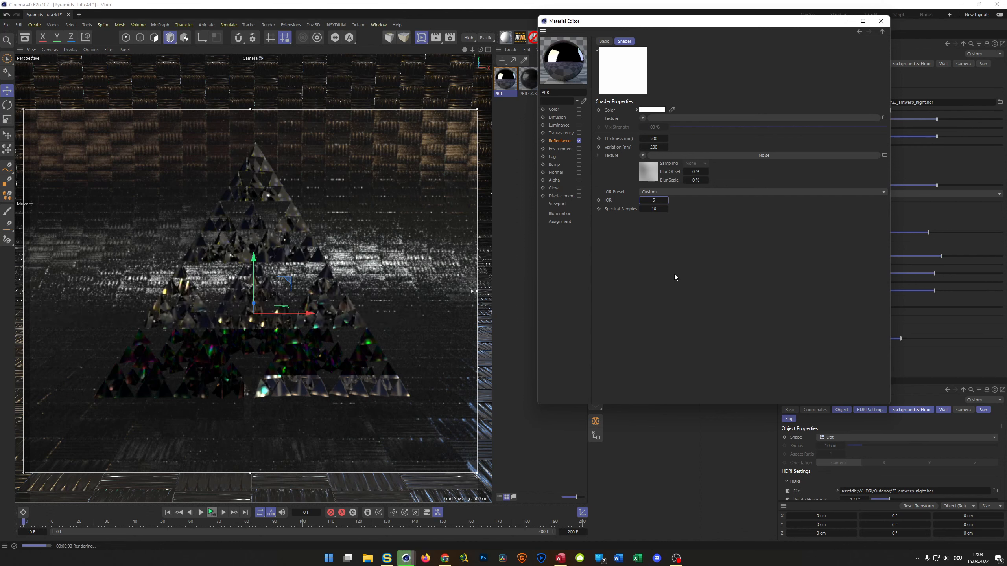
{"action": "double_click", "coordinate": [653, 201]}
{"action": "type", "text": "2"}
{"action": "key", "text": "Return"}
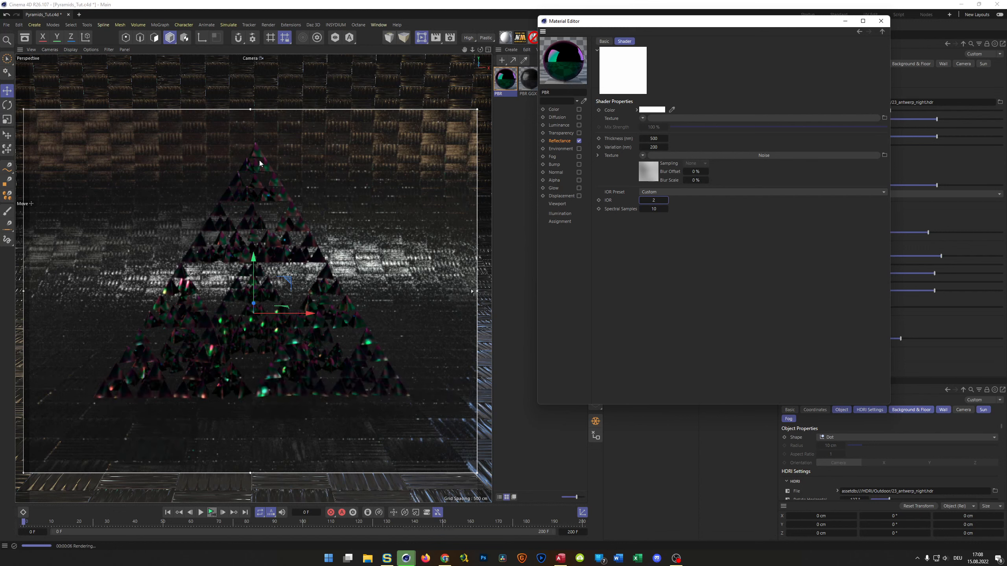
Try Global Scale values of 5000% and 10000% on the thin film's Noise shader, and set it to 2000%
{"action": "left_click", "coordinate": [654, 178]}
{"action": "left_click", "coordinate": [659, 159]}
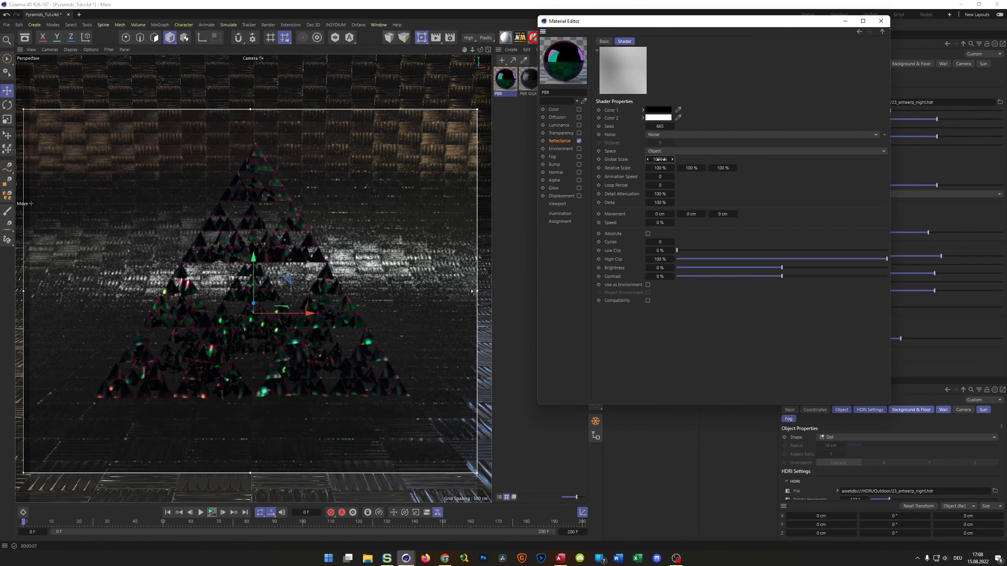
{"action": "type", "text": "5000"}
{"action": "key", "text": "Return"}
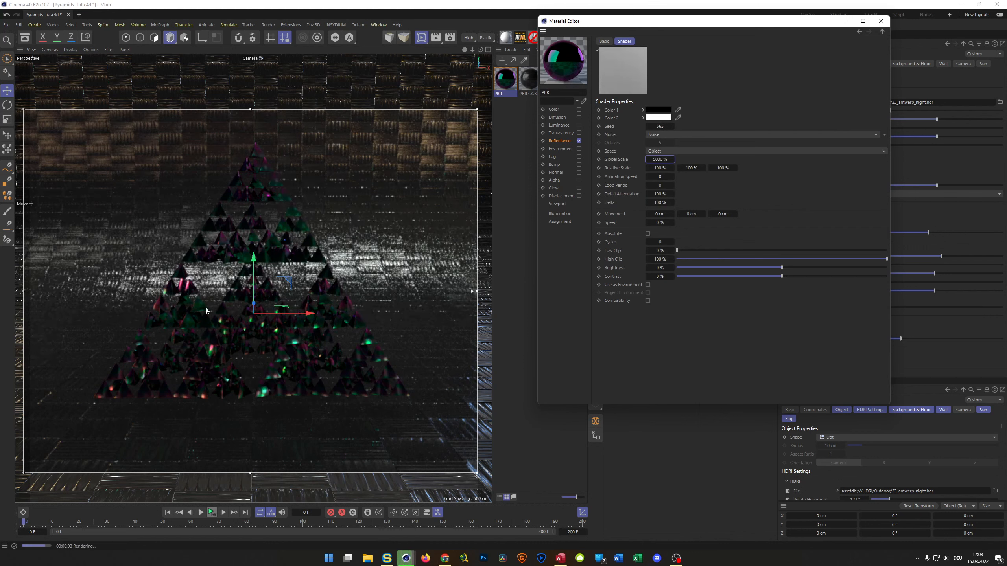
{"action": "left_click", "coordinate": [660, 159]}
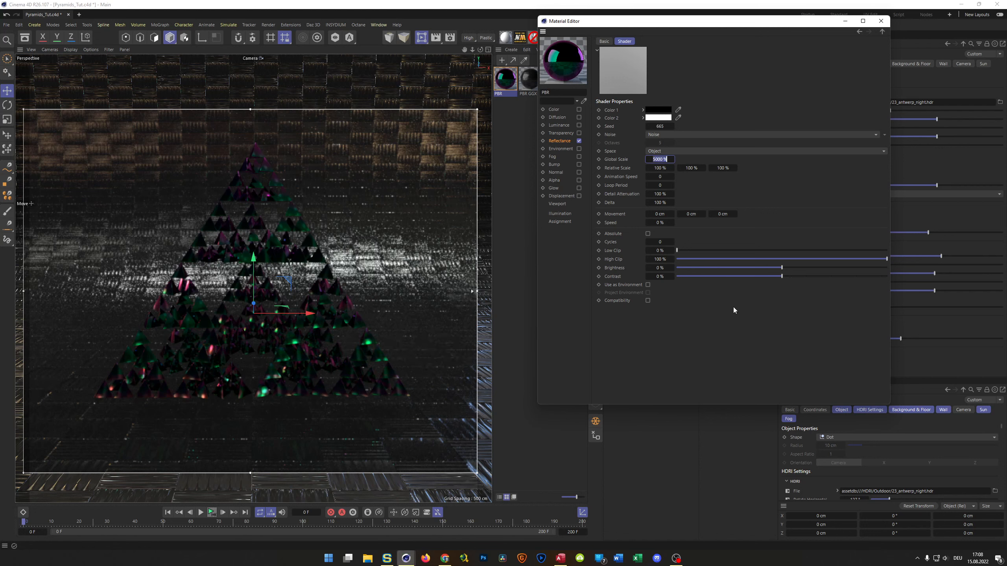
{"action": "type", "text": "10000"}
{"action": "key", "text": "Return"}
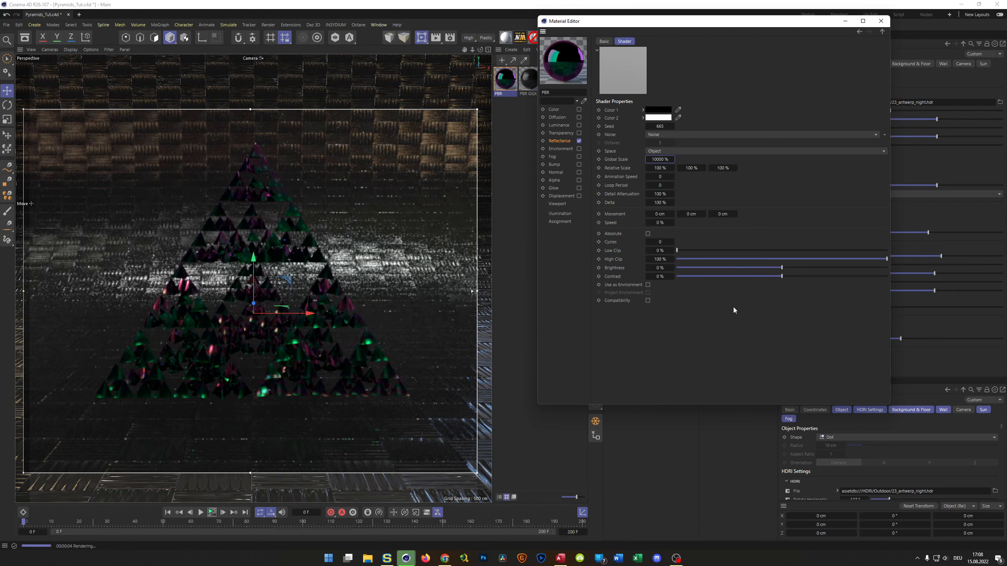
{"action": "double_click", "coordinate": [664, 159]}
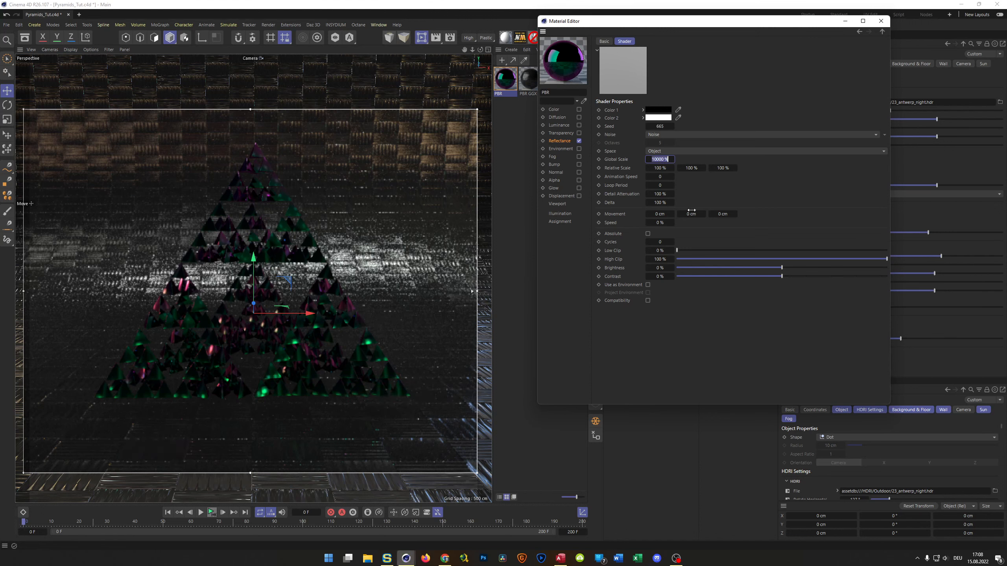
{"action": "type", "text": "2000"}
{"action": "key", "text": "Return"}
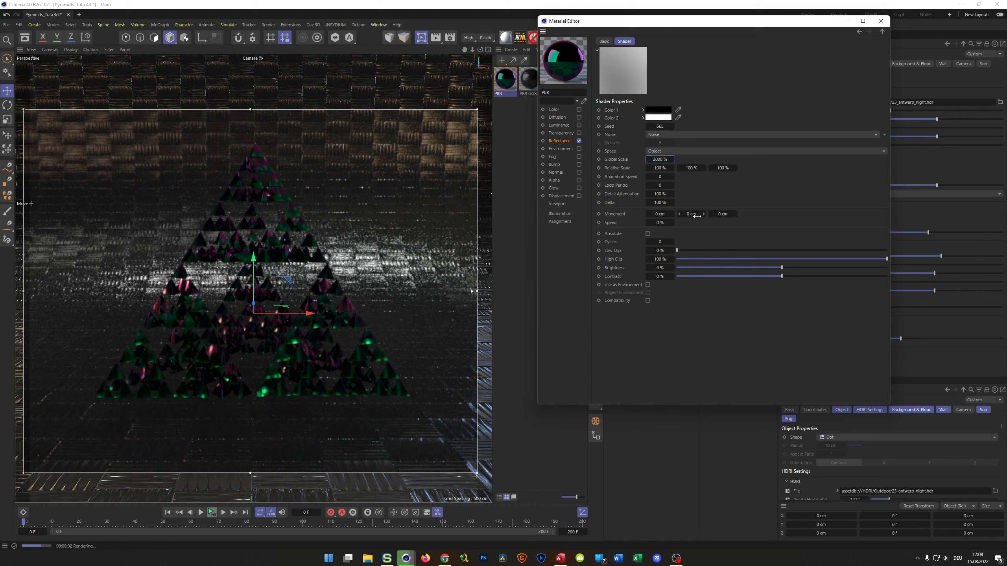
Set the thickness Noise shader's Global Scale to 5000% and return to the thin film shader's properties
{"action": "double_click", "coordinate": [660, 158]}
{"action": "type", "text": "5000"}
{"action": "key", "text": "Return"}
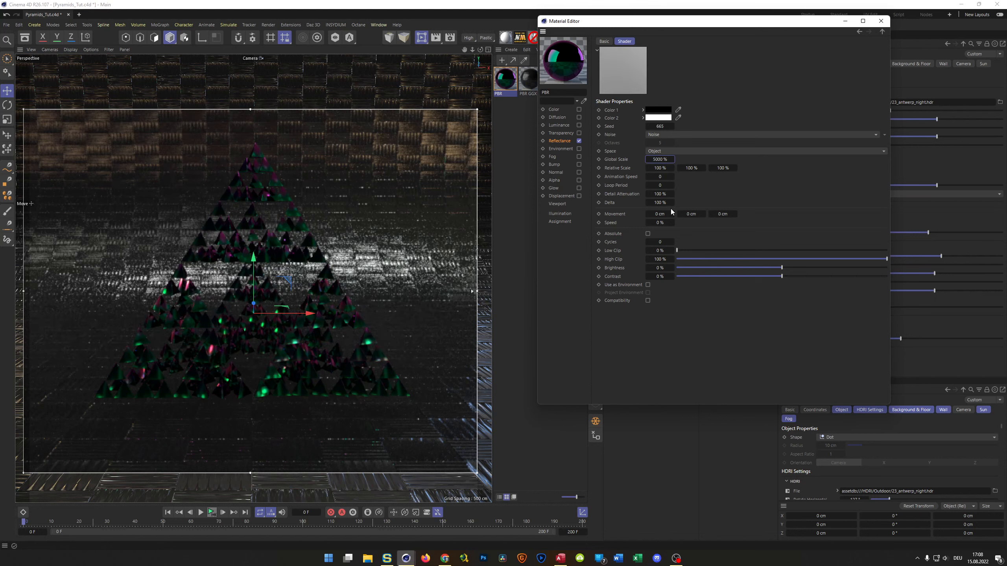
{"action": "left_click", "coordinate": [882, 31]}
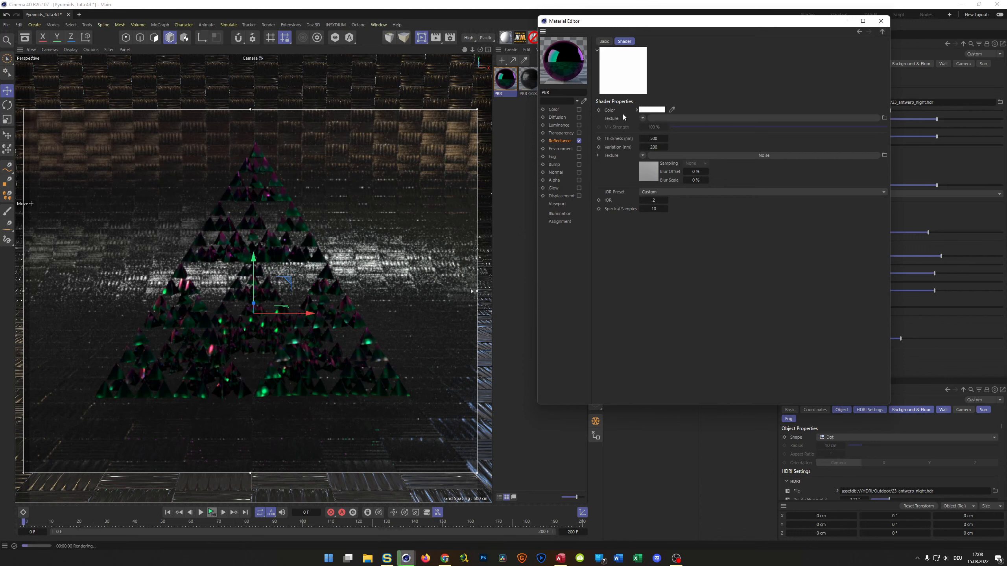
Color the thin film with a Noise texture wrapped in a Colorizer that uses the Full Colors gradient preset
{"action": "left_click", "coordinate": [643, 119]}
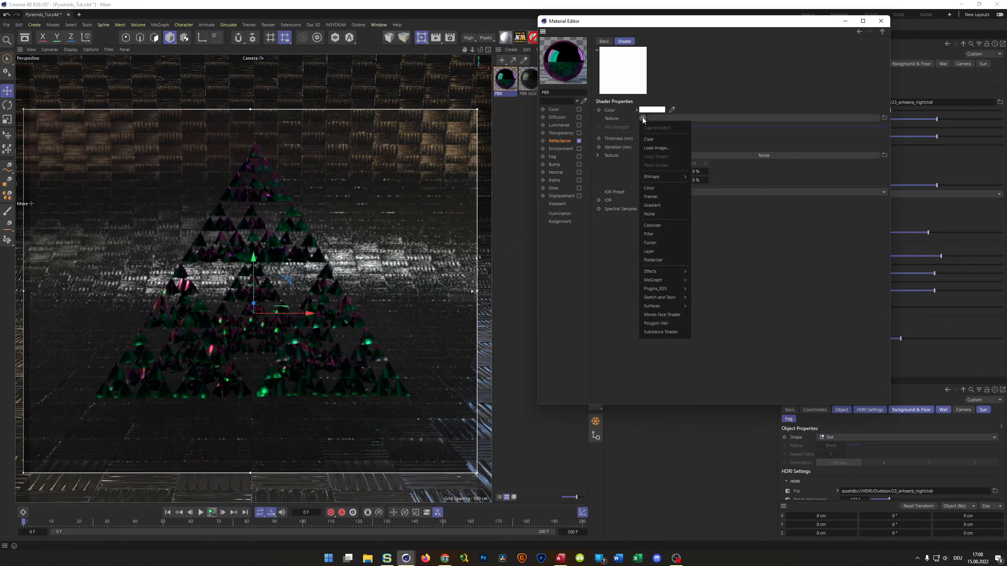
{"action": "left_click", "coordinate": [650, 214]}
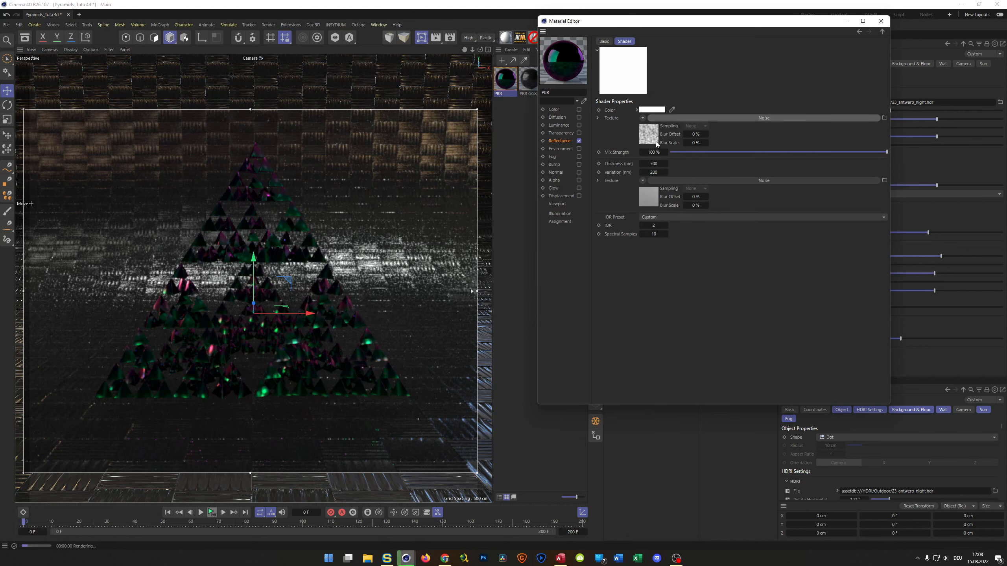
{"action": "left_click", "coordinate": [642, 118]}
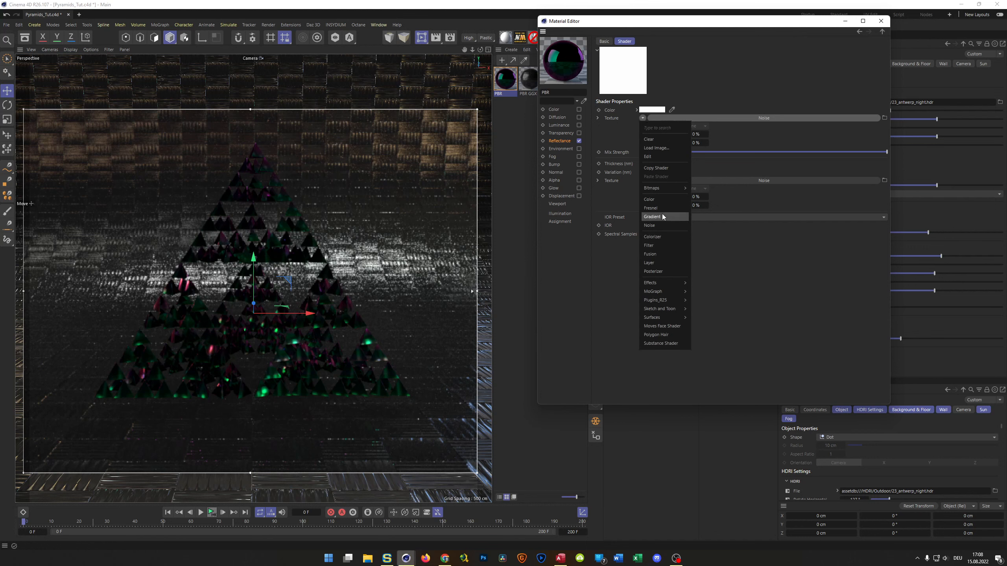
{"action": "left_click", "coordinate": [664, 235]}
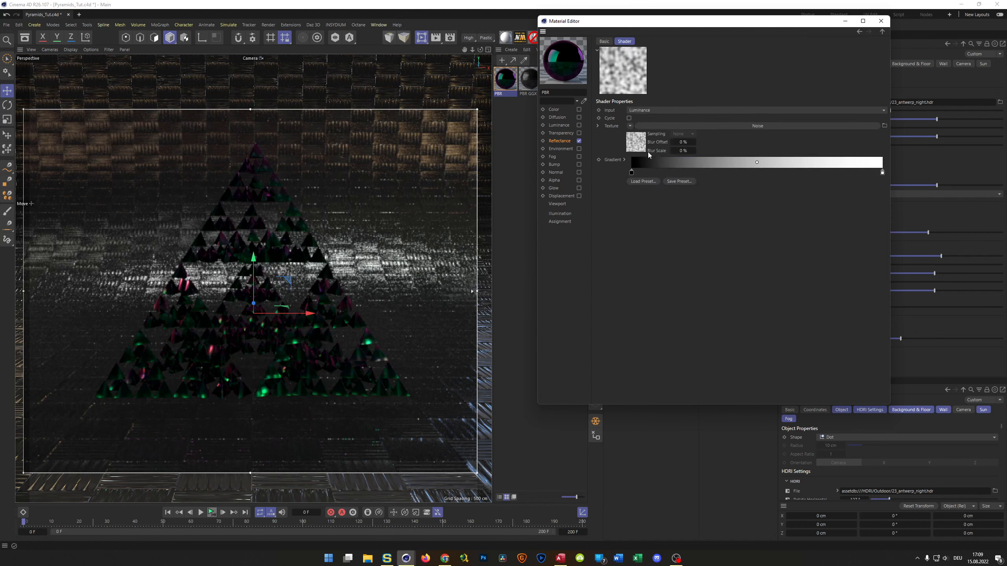
{"action": "left_click", "coordinate": [644, 182]}
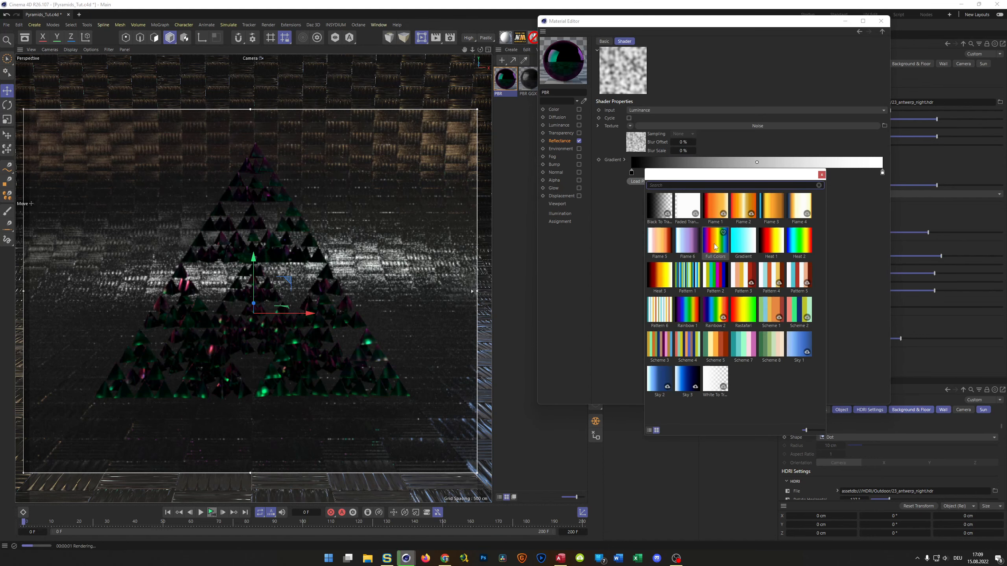
{"action": "left_click", "coordinate": [715, 244]}
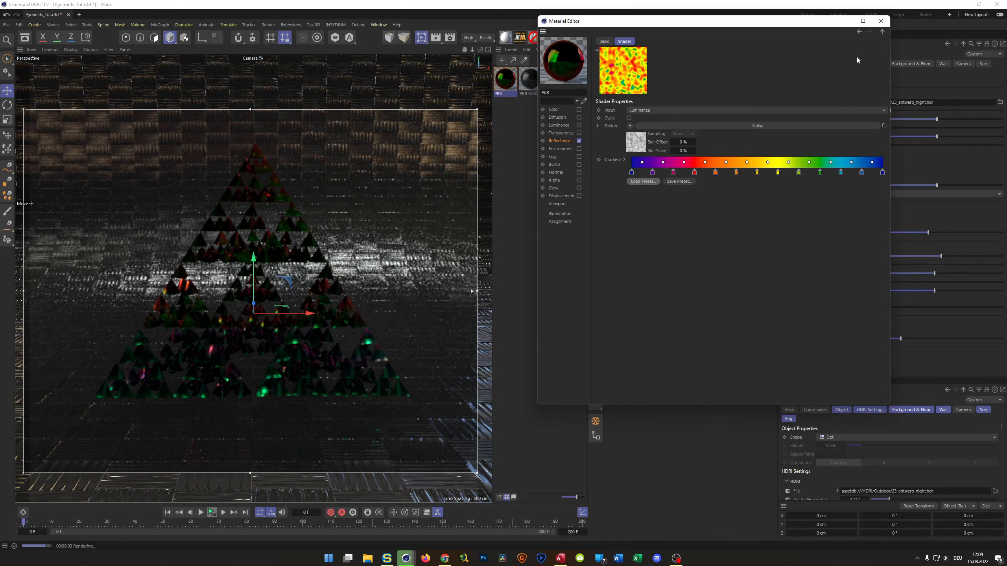
Set the Colorizer's Noise texture to a global scale of 500% in Object space
{"action": "left_click", "coordinate": [639, 149]}
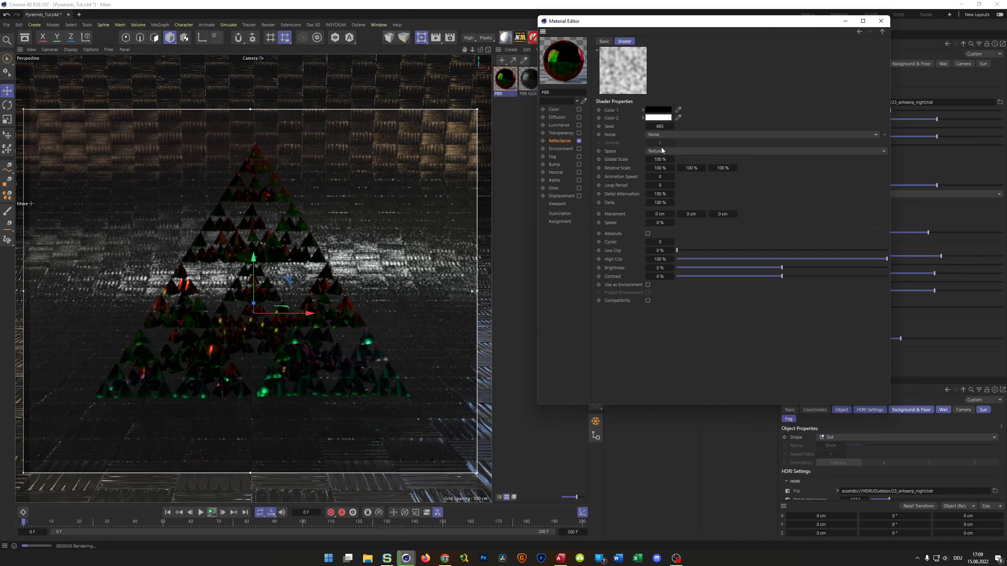
{"action": "double_click", "coordinate": [661, 160]}
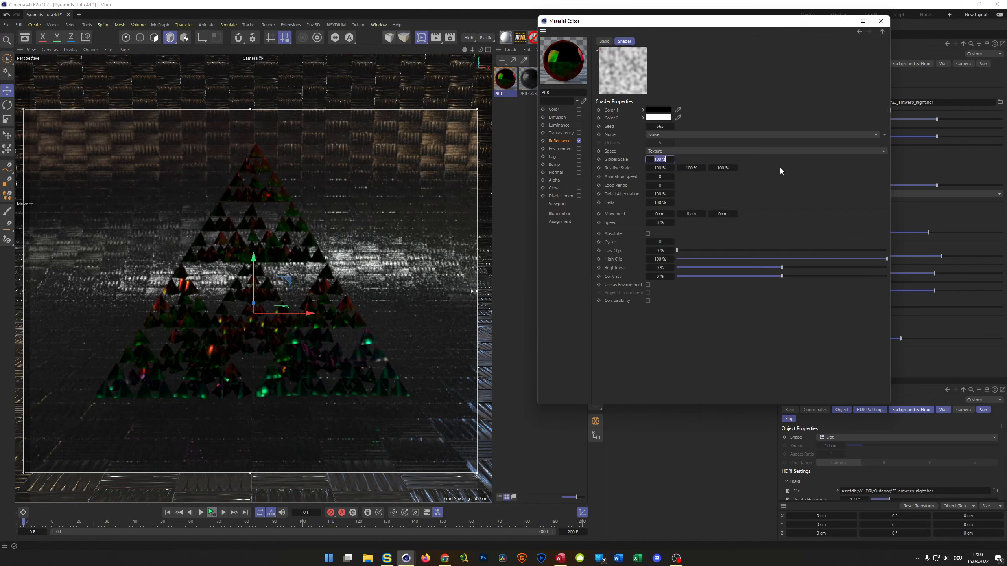
{"action": "type", "text": "500"}
{"action": "key", "text": "Return"}
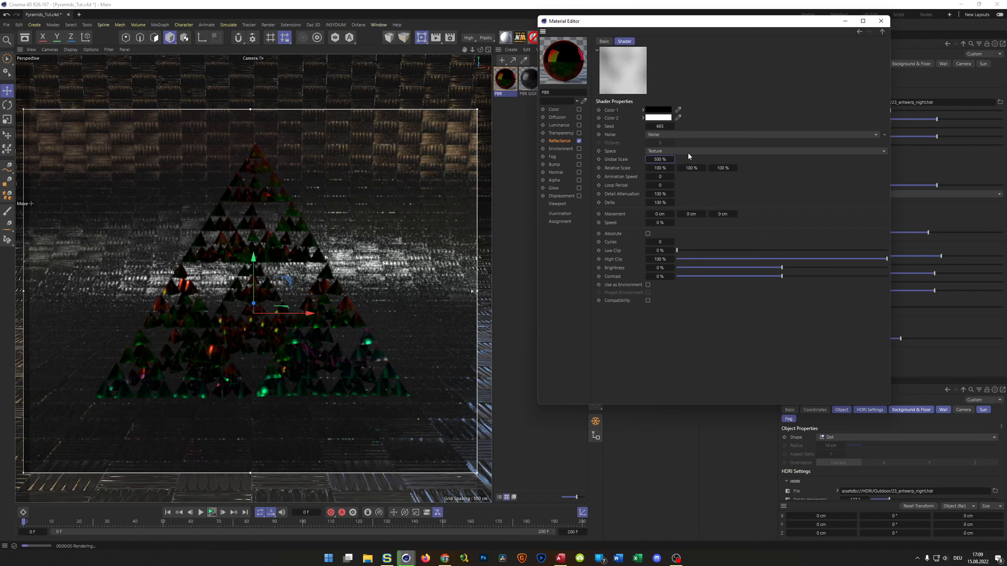
{"action": "left_click", "coordinate": [685, 151]}
{"action": "left_click", "coordinate": [686, 179]}
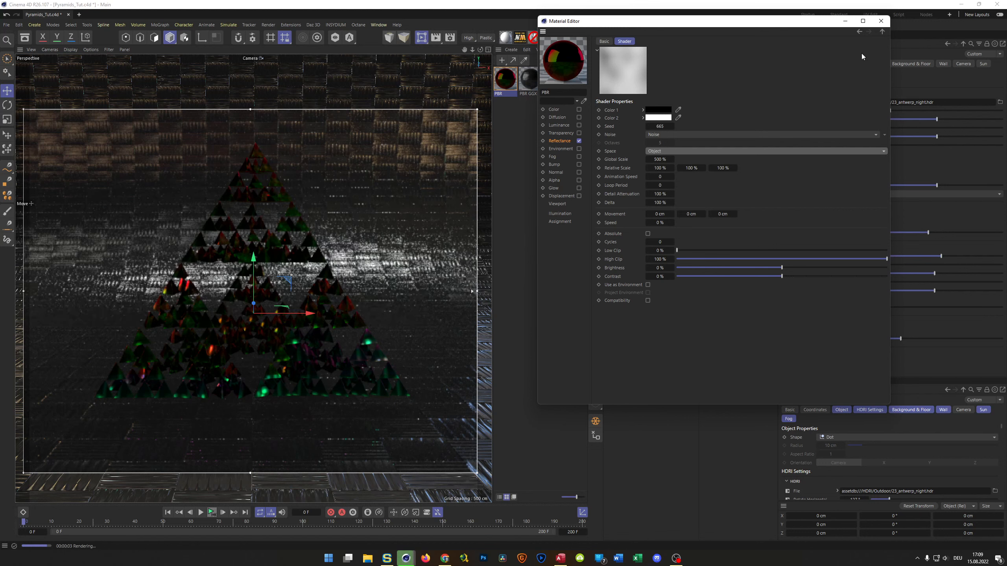
{"action": "left_click", "coordinate": [882, 32]}
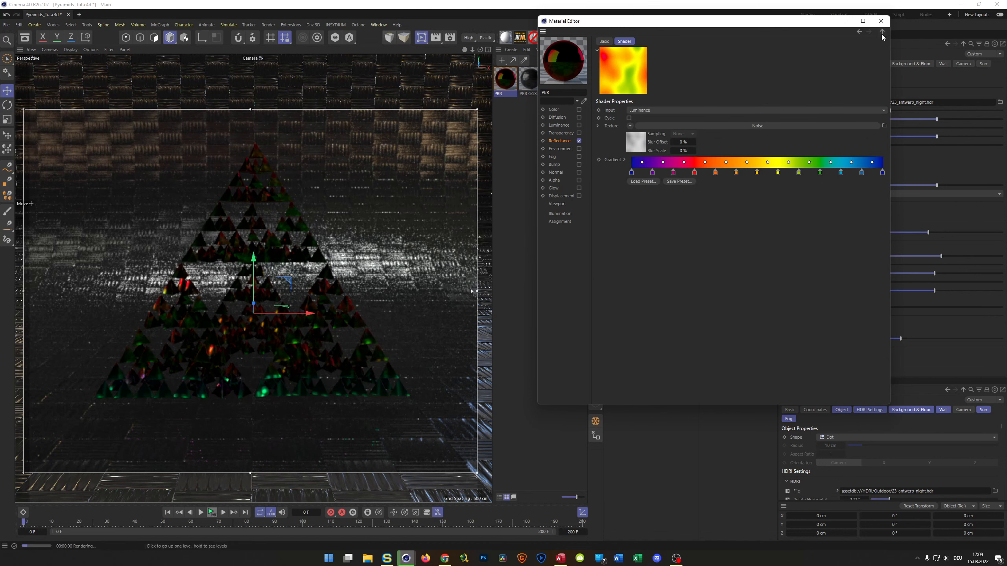
{"action": "left_click", "coordinate": [883, 34]}
Set the Thin Film shader's mix strength to 70% and its thickness to 1000 nm
{"action": "left_click", "coordinate": [654, 152]}
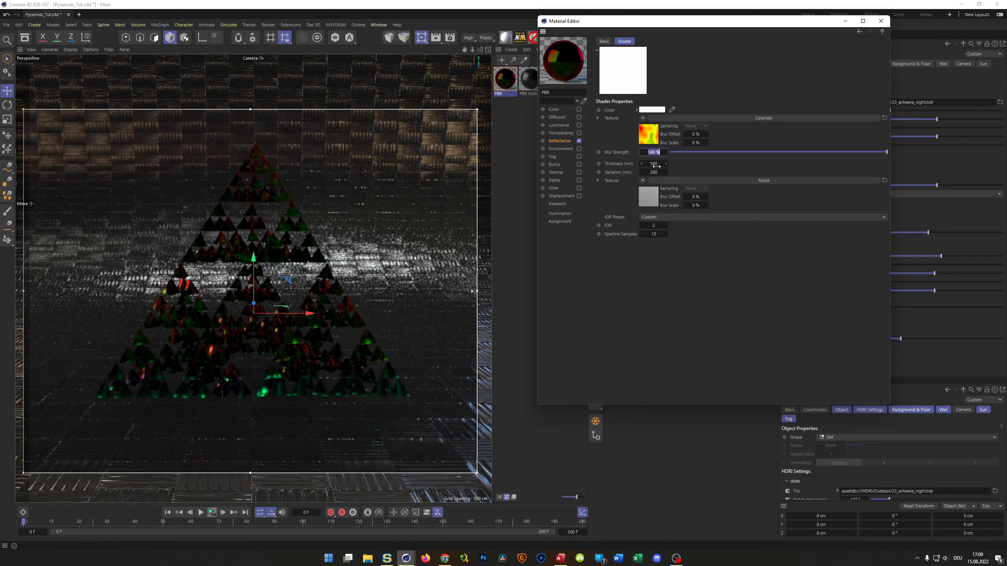
{"action": "type", "text": "70"}
{"action": "key", "text": "Return"}
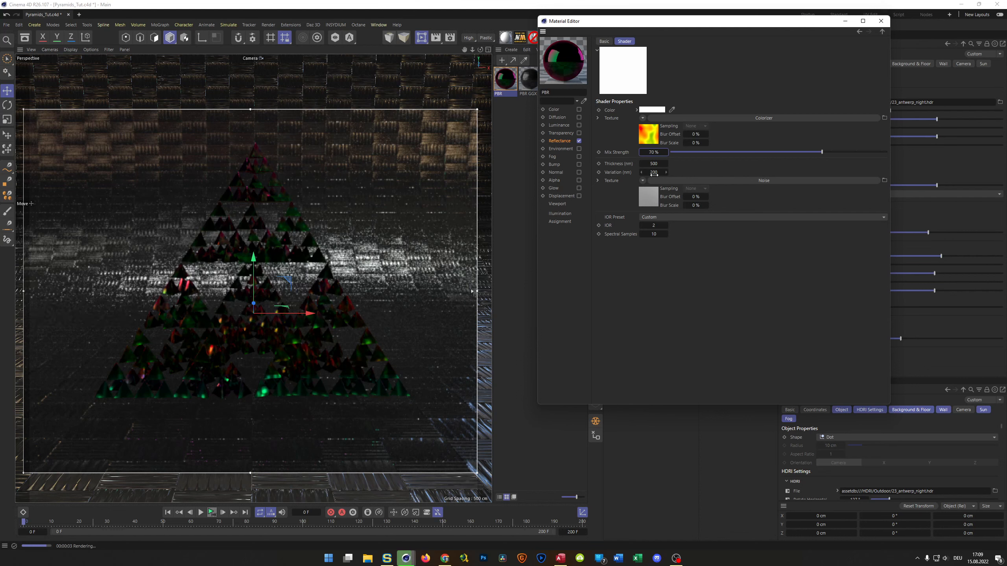
{"action": "double_click", "coordinate": [654, 164]}
{"action": "type", "text": "10"}
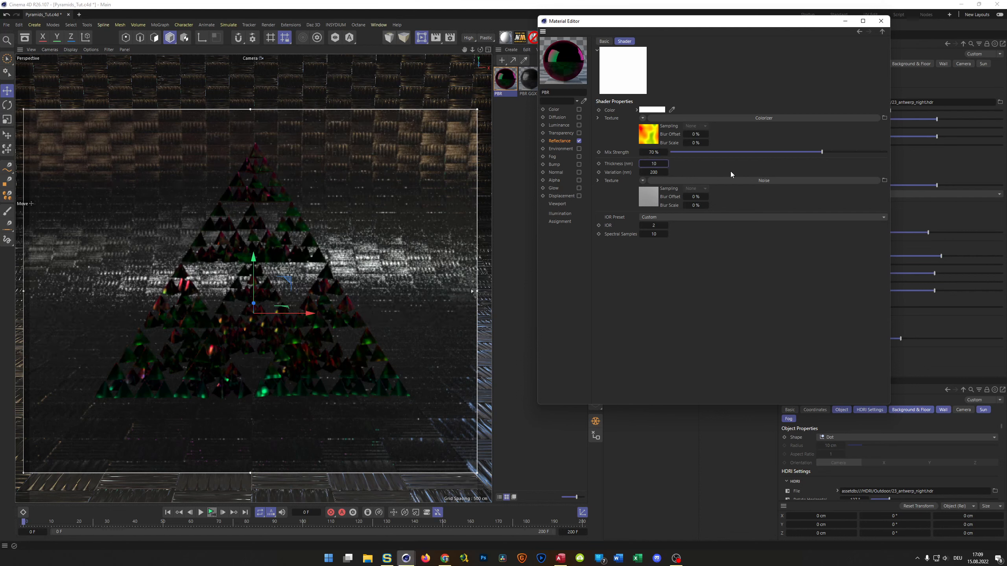
{"action": "type", "text": "00"}
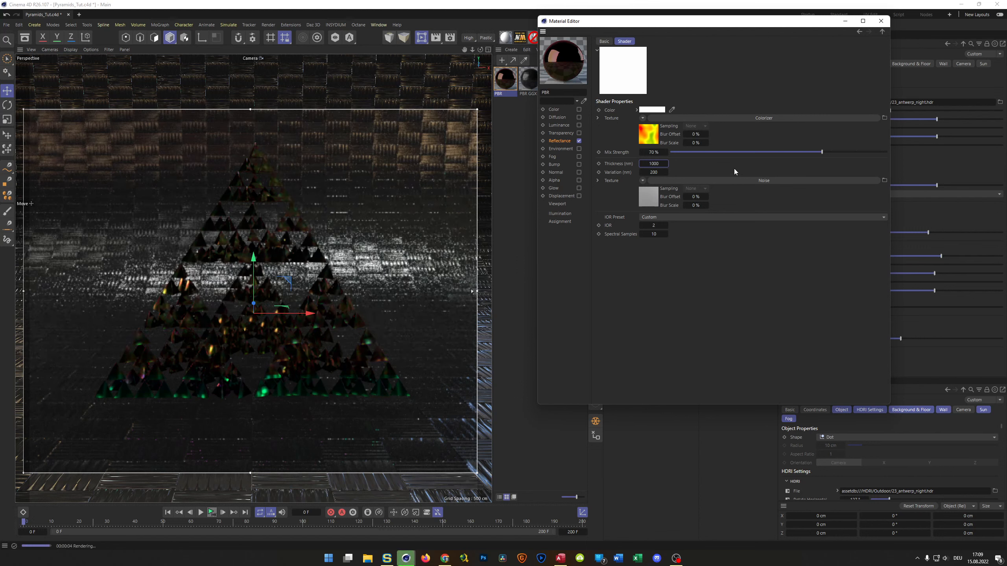
In the Default Reflection layer color, set the texture mix mode to Multiply and the brightness to 150%
{"action": "left_click", "coordinate": [882, 31]}
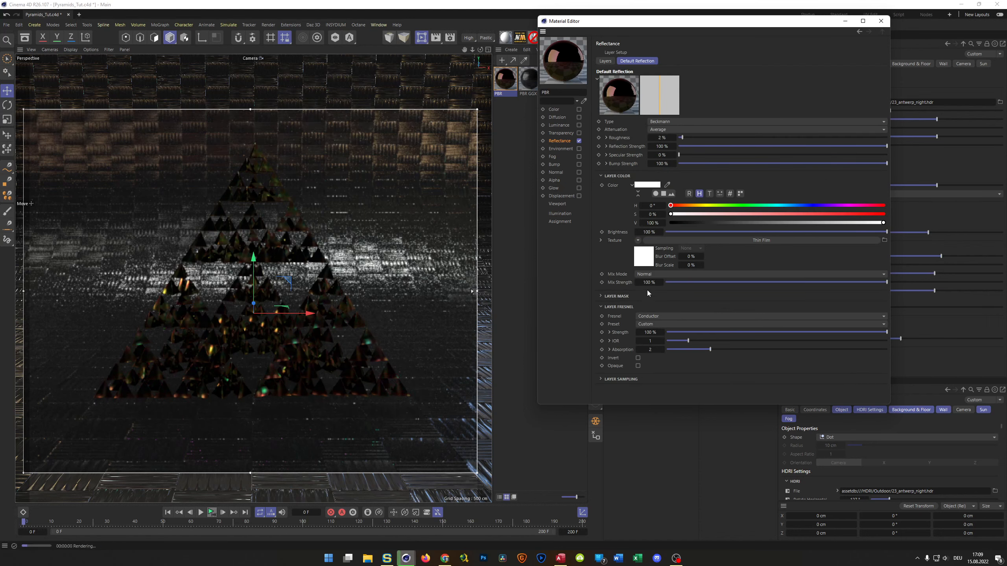
{"action": "left_click", "coordinate": [655, 274]}
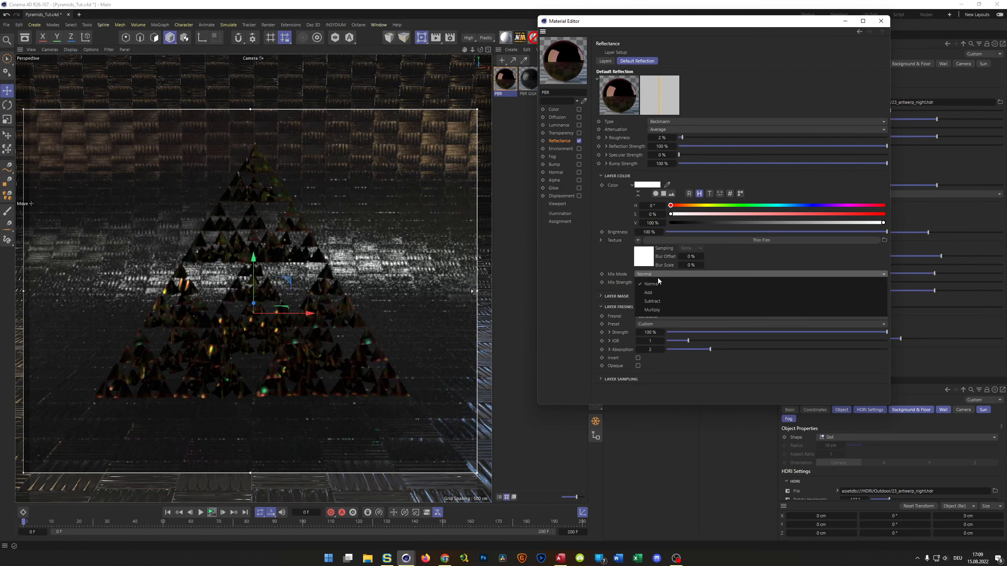
{"action": "left_click", "coordinate": [656, 310]}
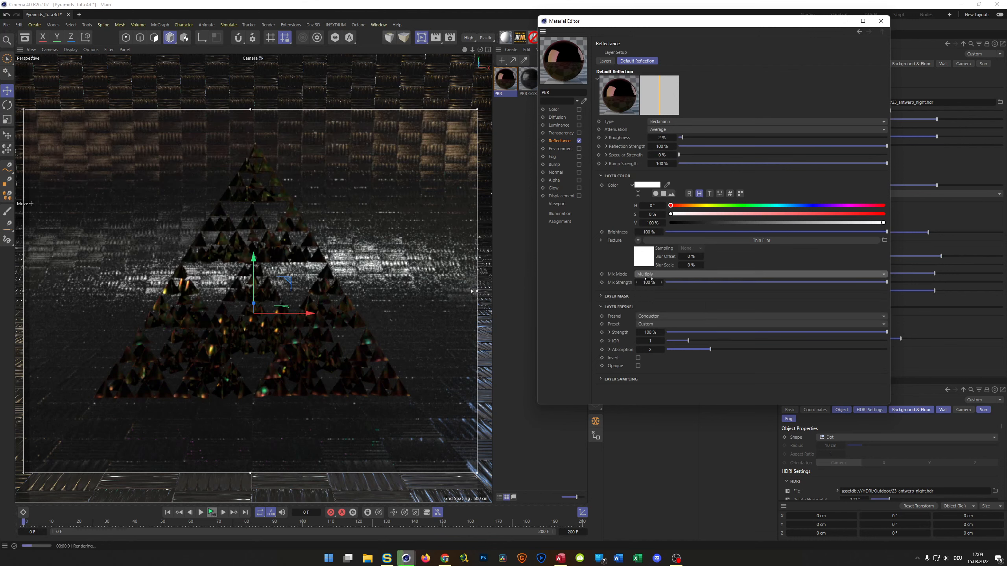
{"action": "double_click", "coordinate": [649, 232]}
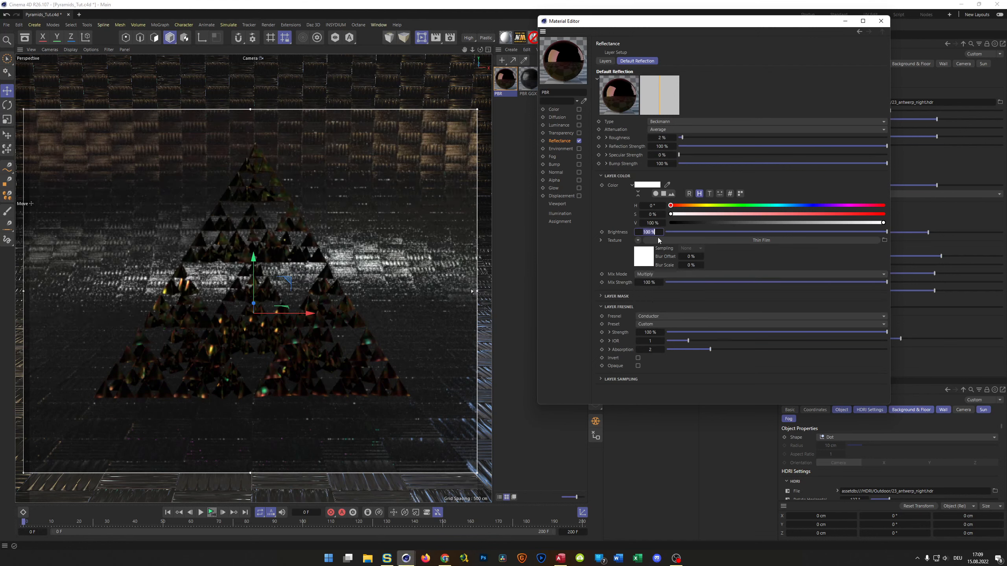
{"action": "type", "text": "150"}
{"action": "key", "text": "Return"}
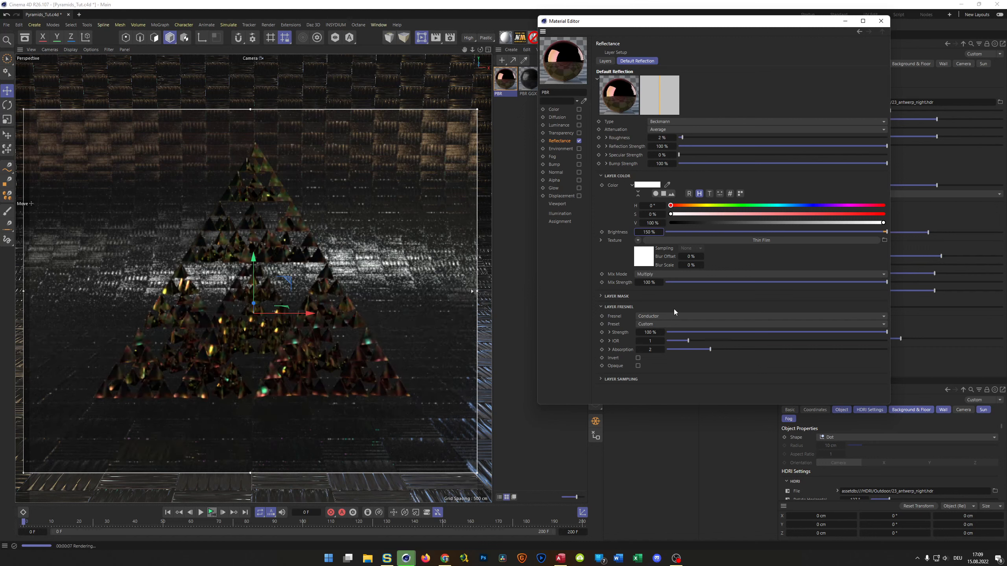
Increase the global scale of the Noise inside the Thin Film's Colorizer to 2000%
{"action": "left_click", "coordinate": [648, 261]}
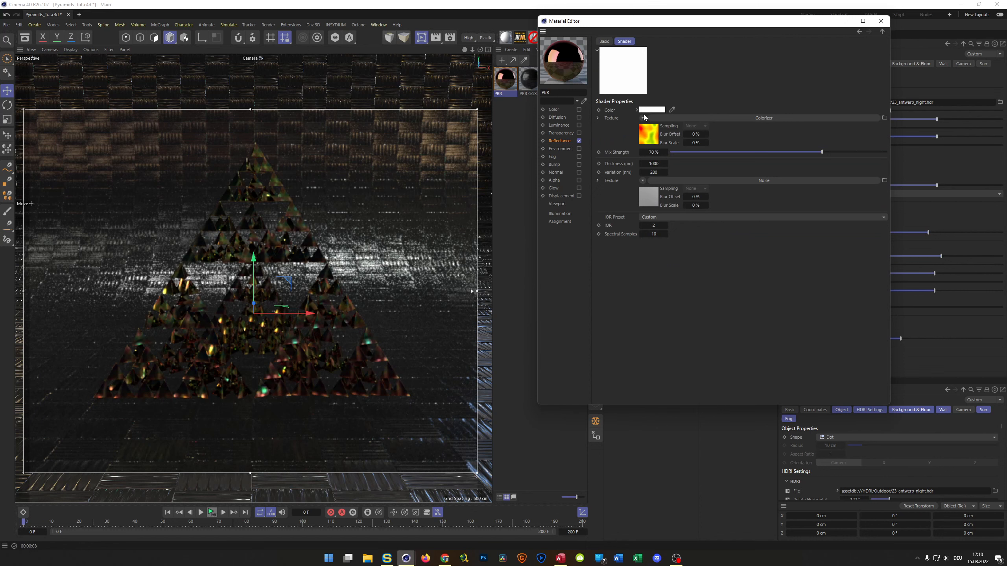
{"action": "left_click", "coordinate": [643, 131]}
{"action": "left_click", "coordinate": [644, 147]}
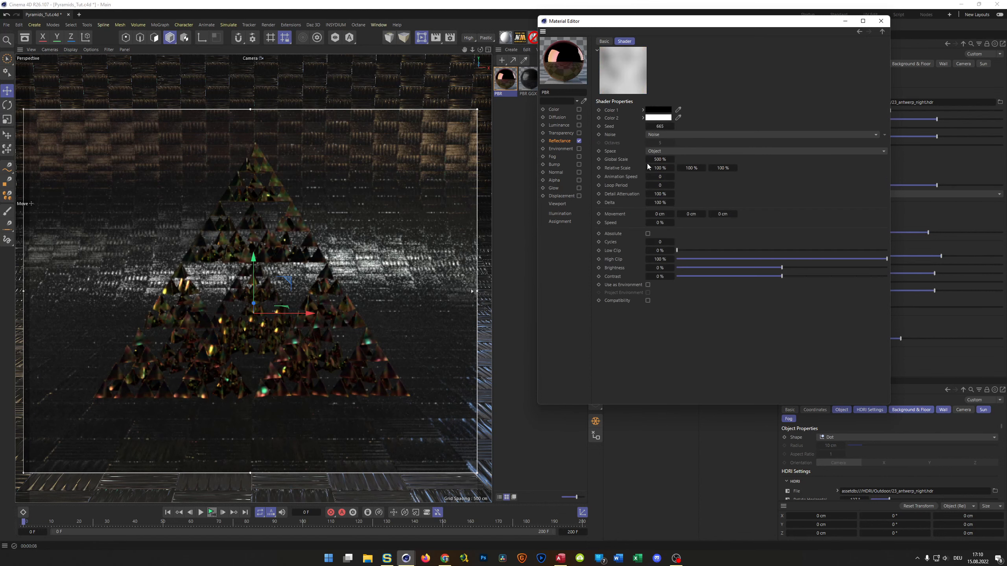
{"action": "left_click", "coordinate": [659, 160]}
{"action": "type", "text": "2000"}
{"action": "key", "text": "Return"}
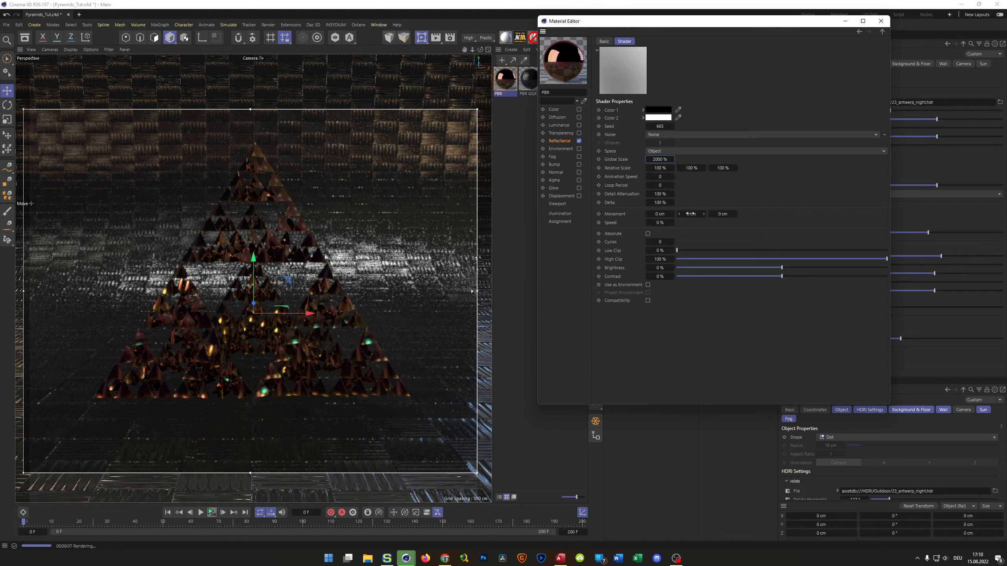
{"action": "left_click", "coordinate": [879, 33]}
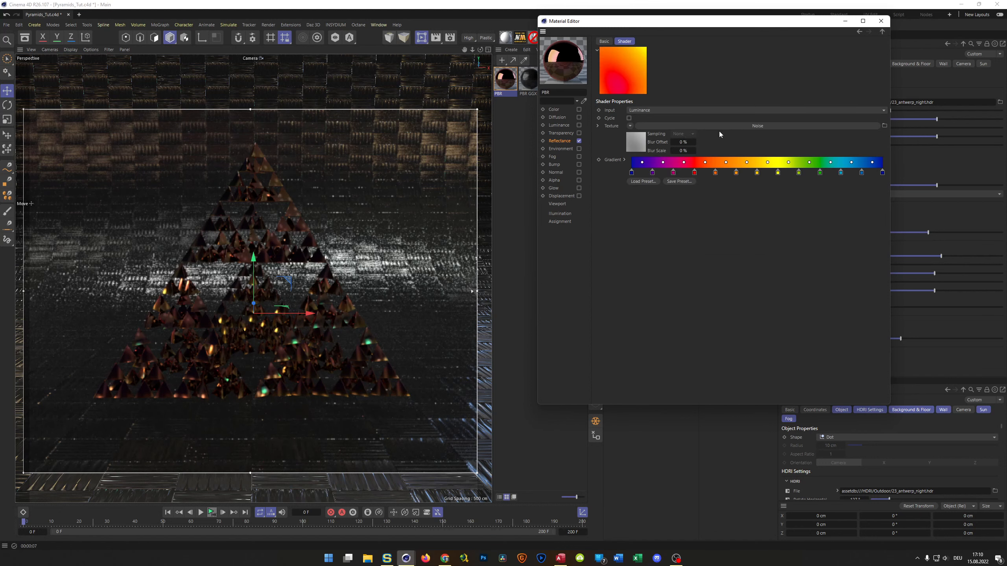
{"action": "left_click", "coordinate": [882, 32]}
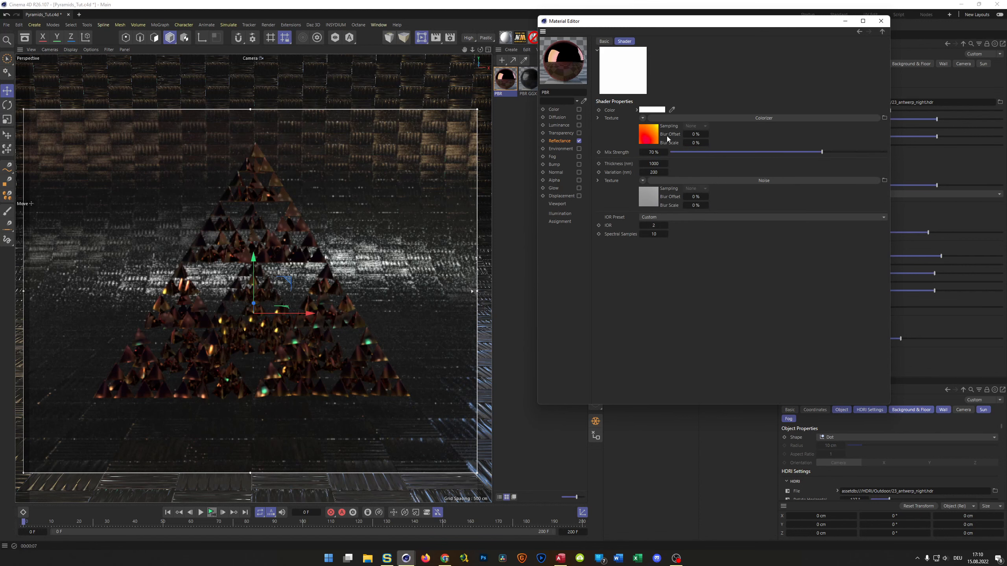
Clear both the Colorizer color texture and the Noise thickness texture from the Thin Film shader
{"action": "left_click", "coordinate": [643, 117]}
{"action": "left_click", "coordinate": [649, 138]}
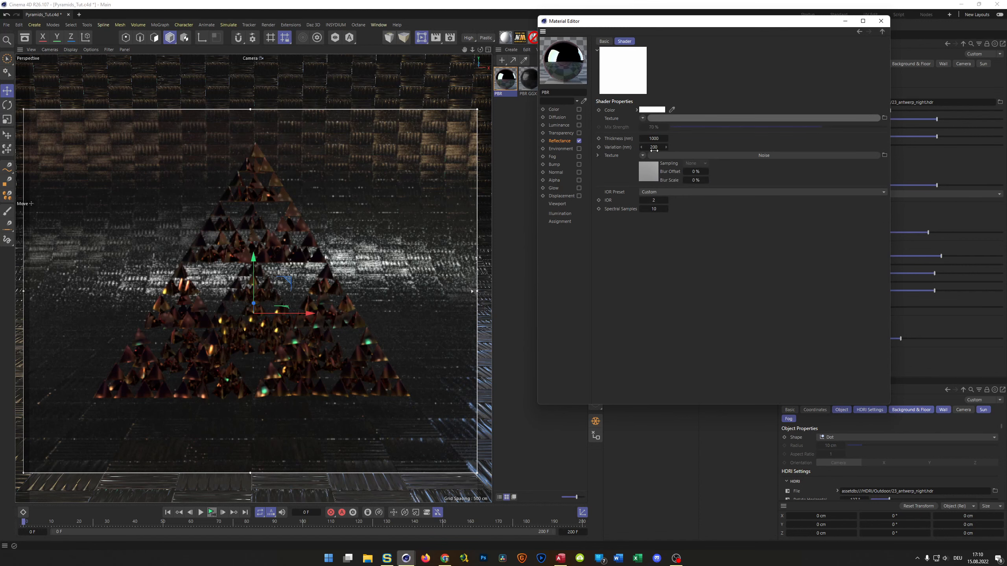
{"action": "left_click", "coordinate": [643, 155]}
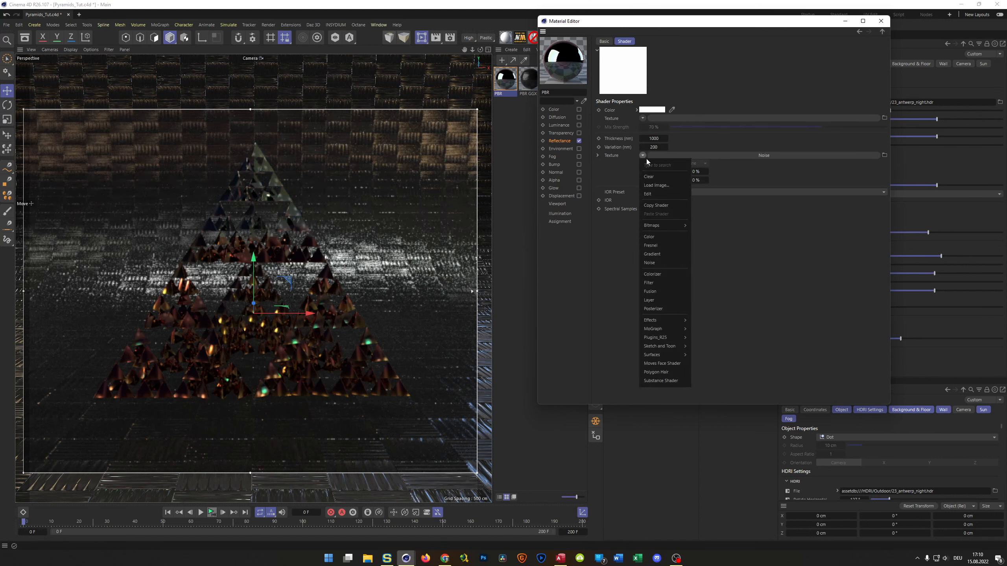
{"action": "left_click", "coordinate": [649, 176]}
Set the Thin Film thickness to 500 nm and raise its IOR to about 3.62
{"action": "left_click", "coordinate": [655, 138]}
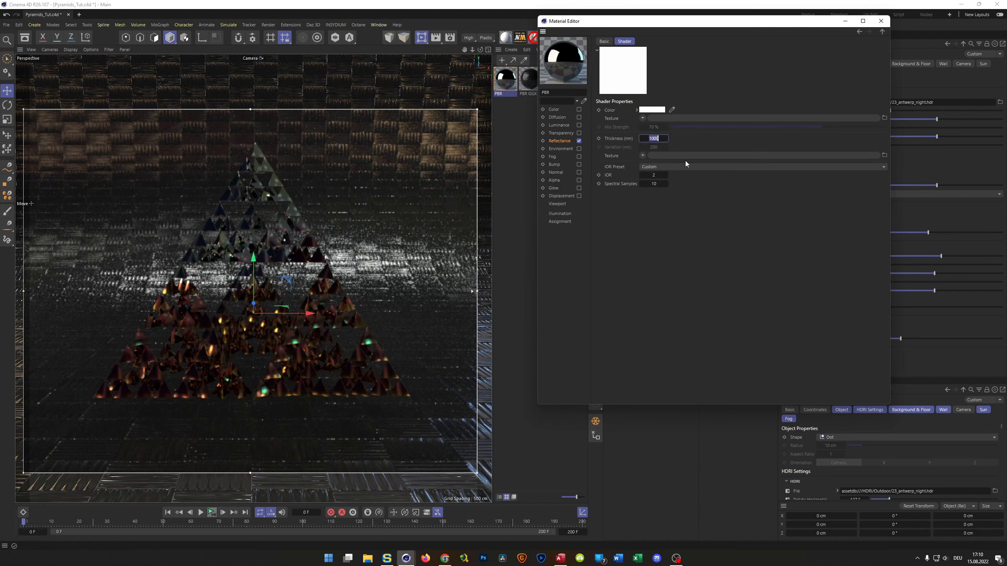
{"action": "type", "text": "500"}
{"action": "key", "text": "Return"}
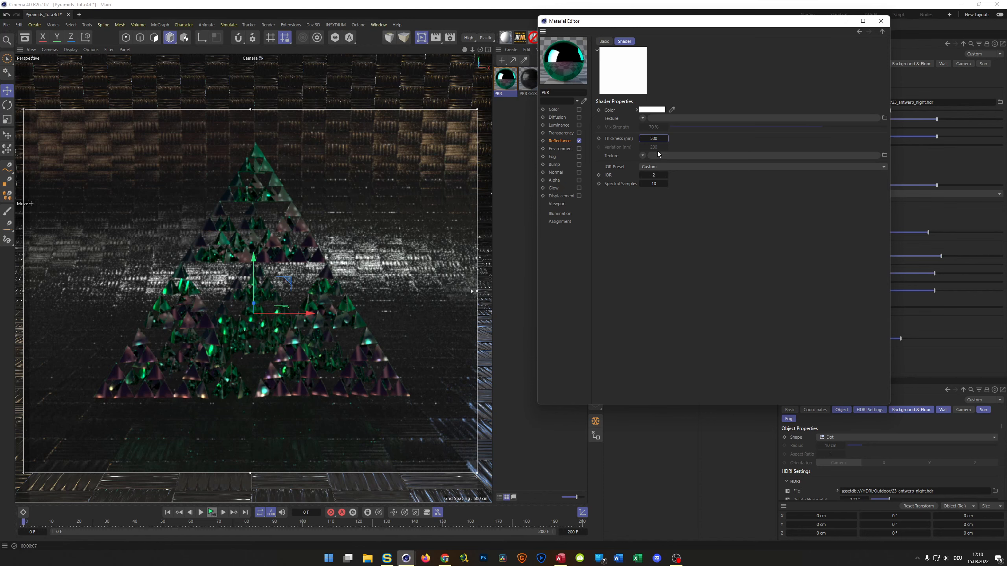
{"action": "left_click_drag", "start_coordinate": [656, 173], "coordinate": [652, 173]}
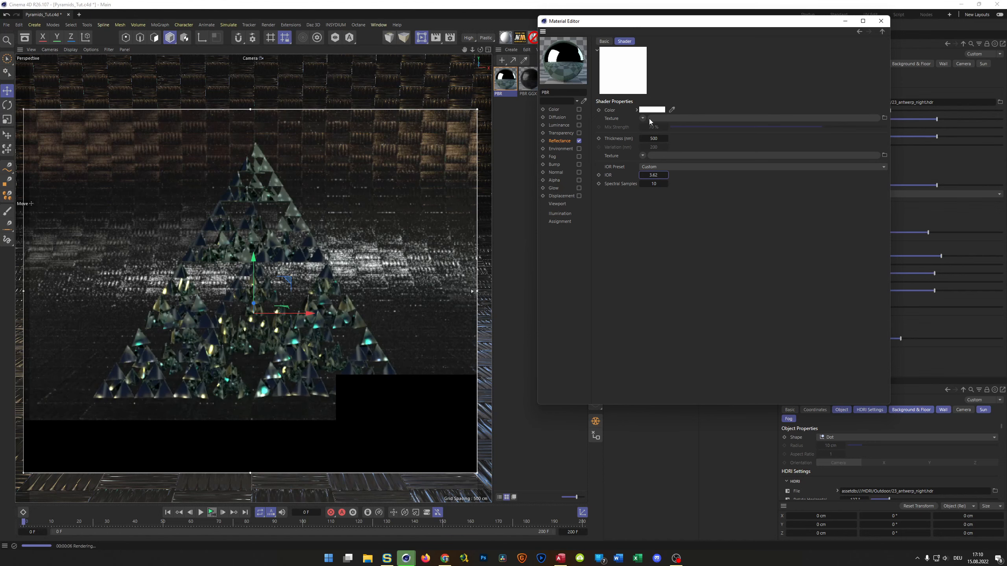
Tint the Thin Film color pale yellow with a hue of 60° and a saturation of about 26%
{"action": "left_click", "coordinate": [636, 109]}
{"action": "left_click_drag", "start_coordinate": [681, 137], "coordinate": [728, 140]}
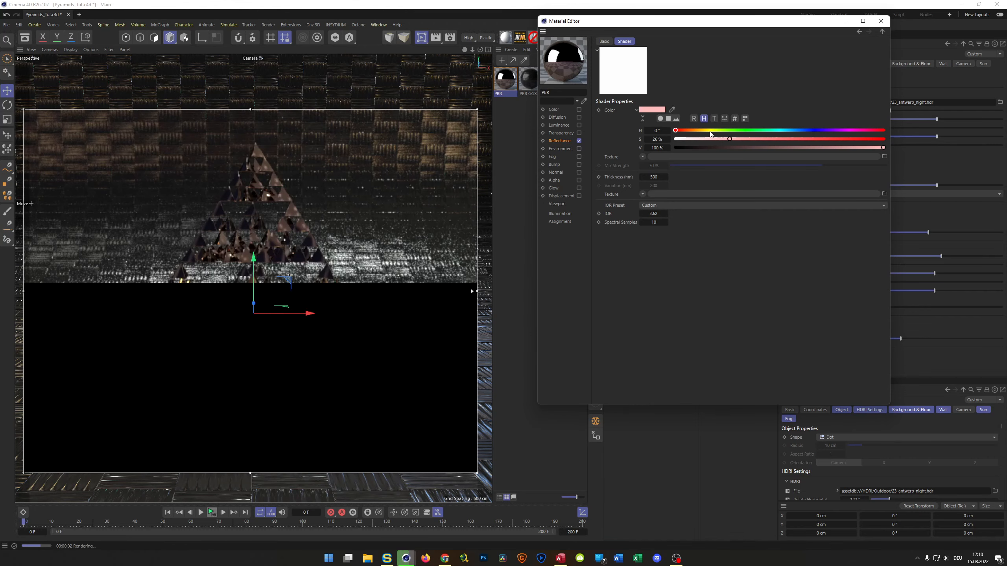
{"action": "left_click", "coordinate": [710, 132]}
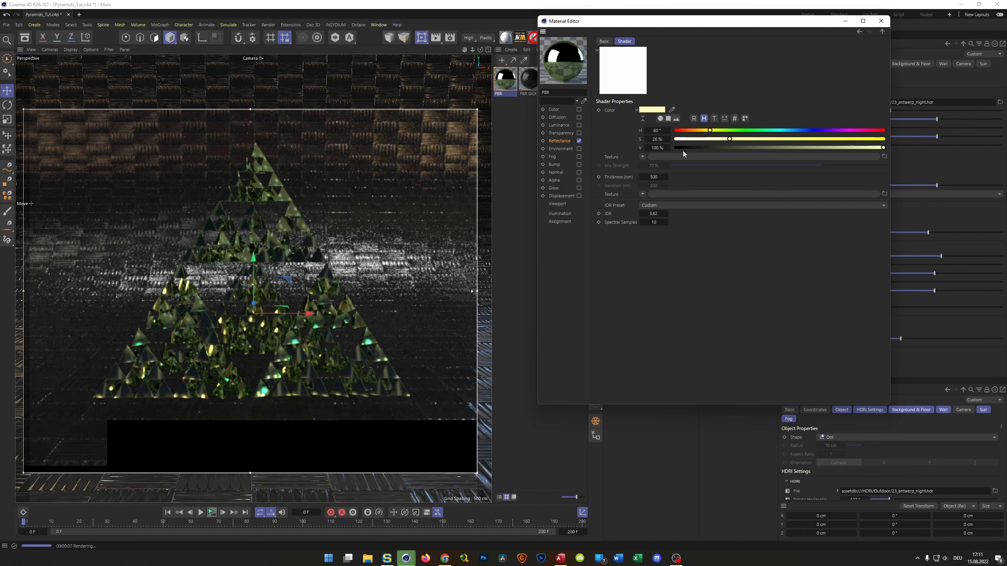
Add a Noise shader as the Thin Film's color texture and set its global scale to 1000%
{"action": "left_click", "coordinate": [642, 156]}
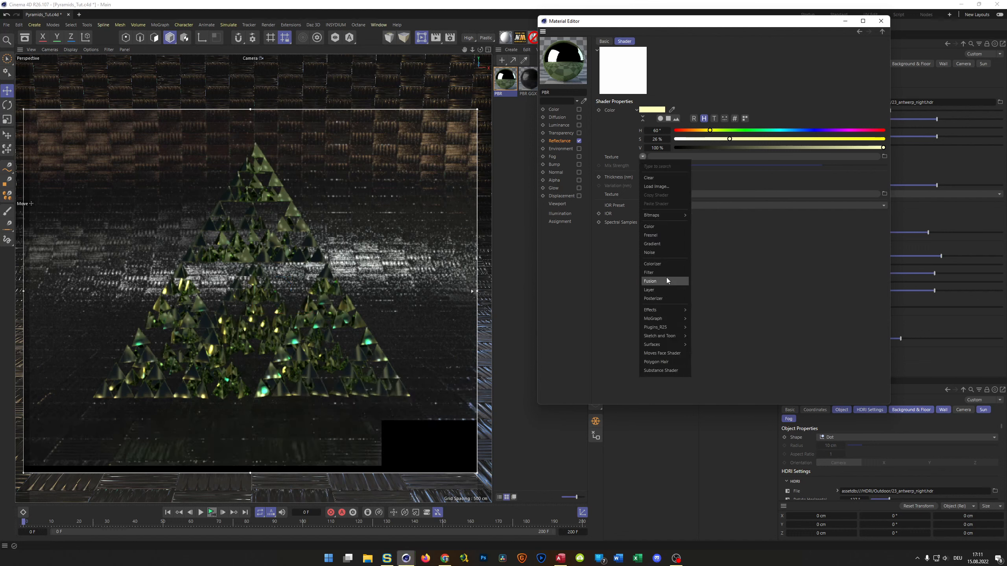
{"action": "left_click", "coordinate": [668, 252]}
{"action": "left_click", "coordinate": [648, 167]}
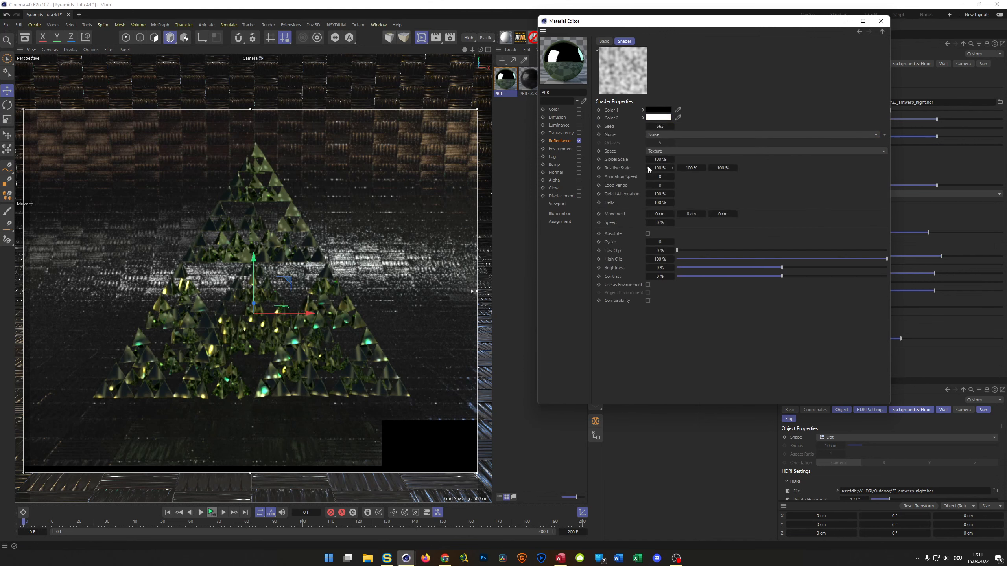
{"action": "left_click", "coordinate": [667, 160]}
{"action": "type", "text": "1000"}
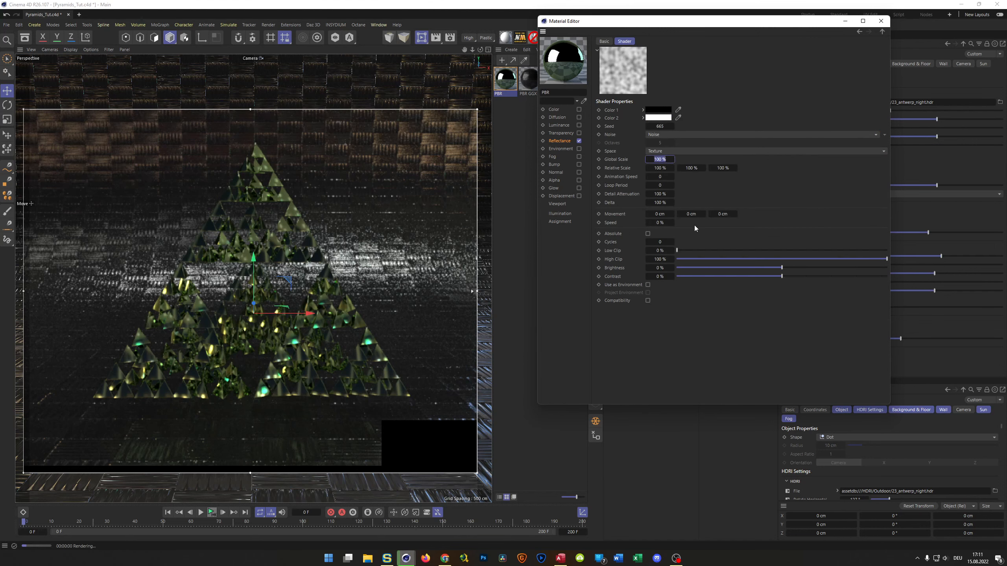
{"action": "key", "text": "Return"}
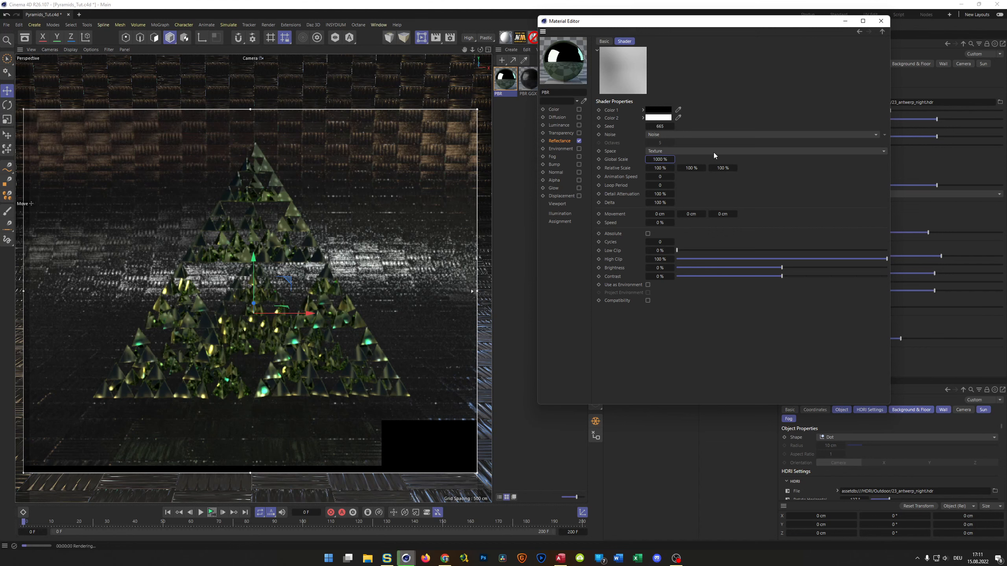
{"action": "left_click", "coordinate": [882, 32]}
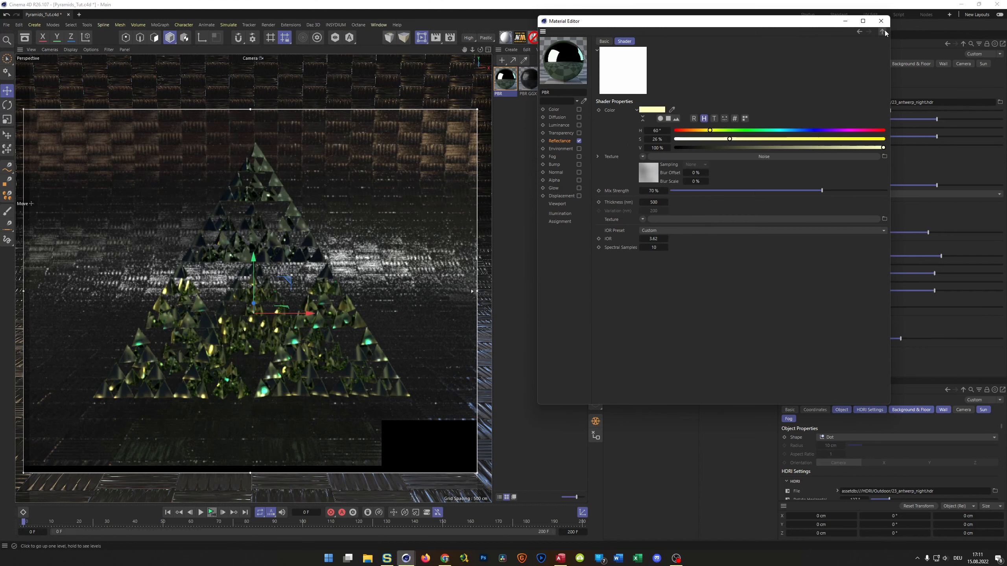
Wrap the color texture's Noise in a Colorizer and remove the extra knot near the black end of its gradient
{"action": "left_click", "coordinate": [642, 156]}
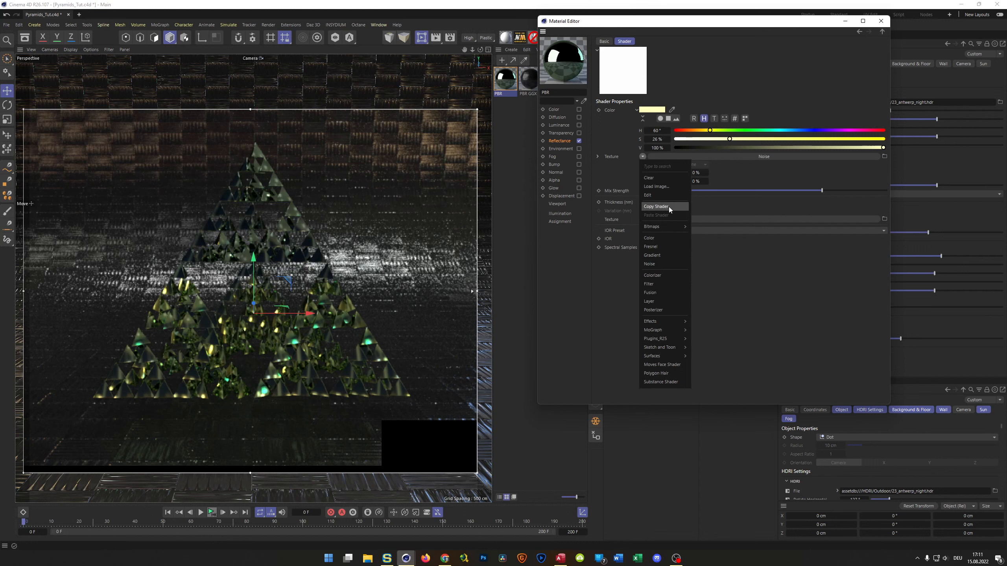
{"action": "left_click", "coordinate": [665, 276]}
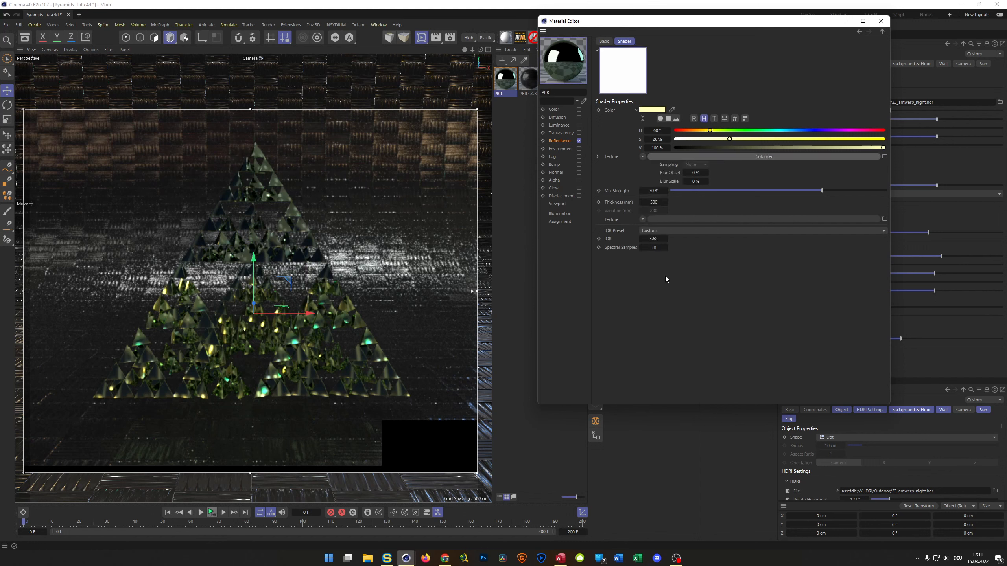
{"action": "left_click", "coordinate": [642, 172]}
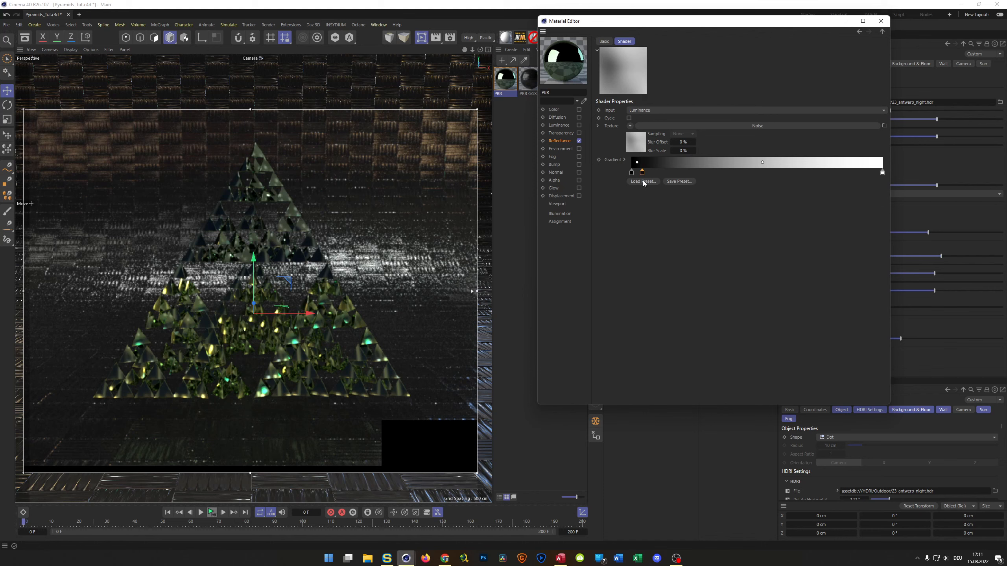
{"action": "left_click_drag", "start_coordinate": [642, 172], "coordinate": [654, 247]}
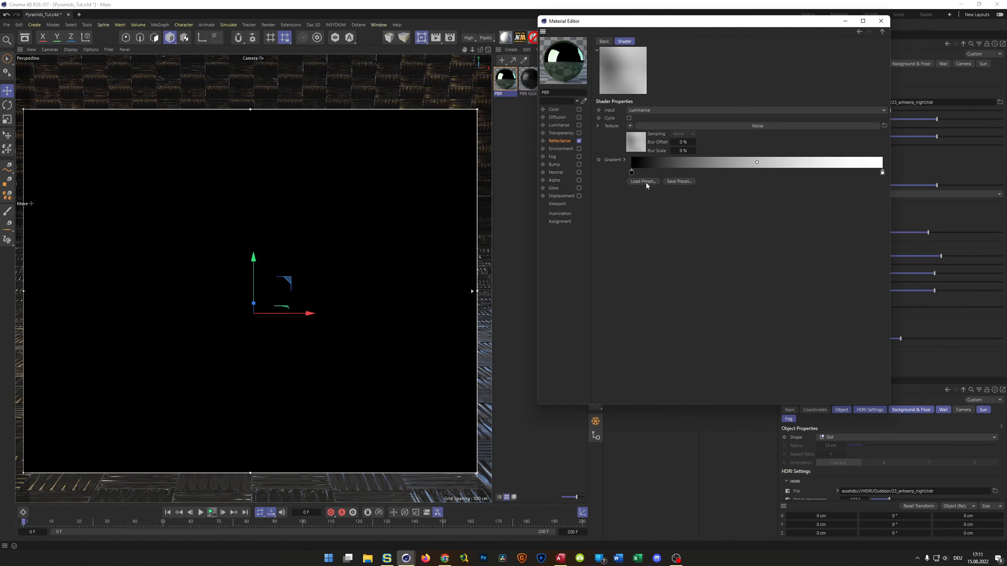
Try the Heat 3 preset on the Colorizer gradient and compress its knot range toward the middle
{"action": "left_click", "coordinate": [644, 181]}
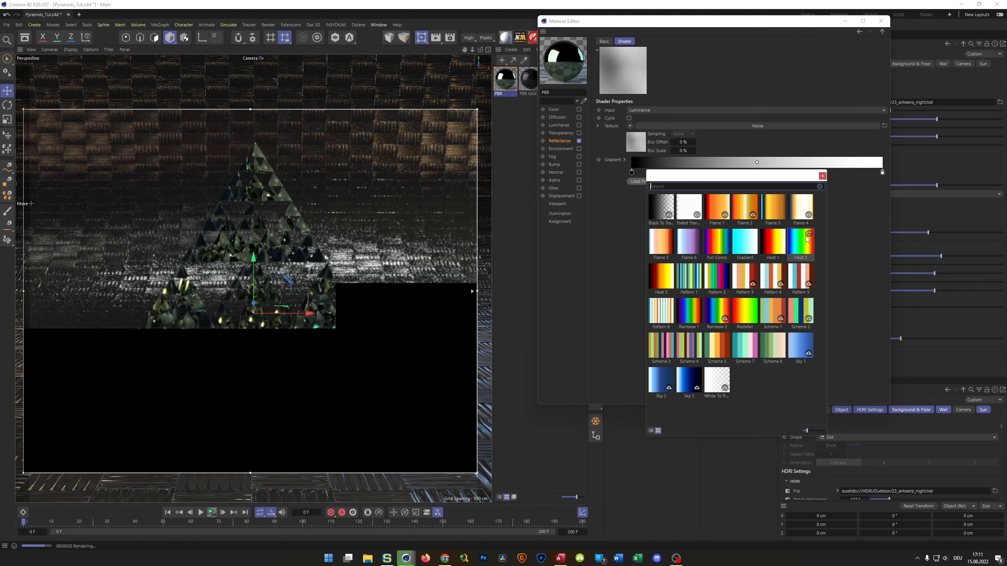
{"action": "left_click", "coordinate": [661, 278]}
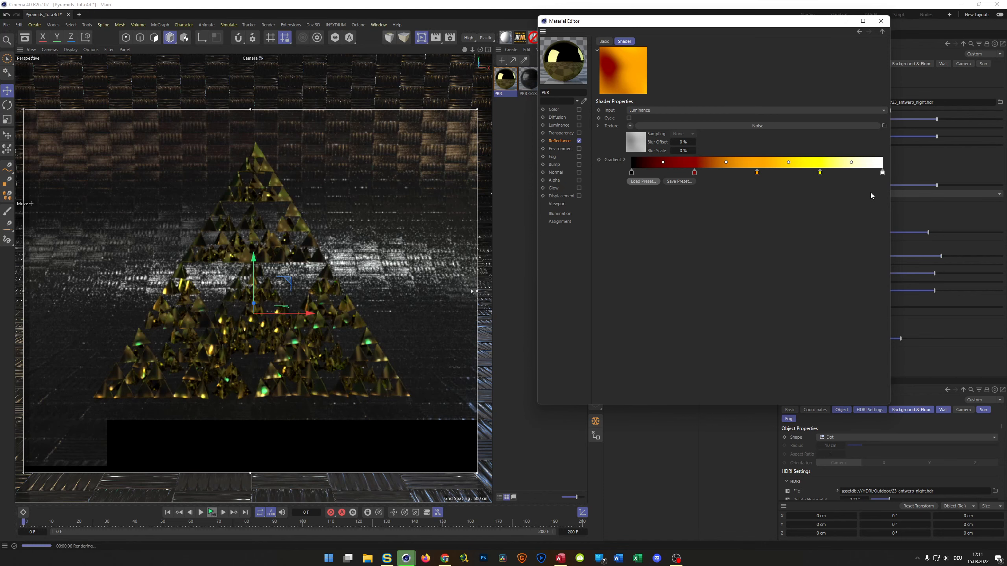
{"action": "left_click_drag", "start_coordinate": [886, 166], "coordinate": [681, 195]}
{"action": "left_click_drag", "start_coordinate": [883, 172], "coordinate": [741, 172]}
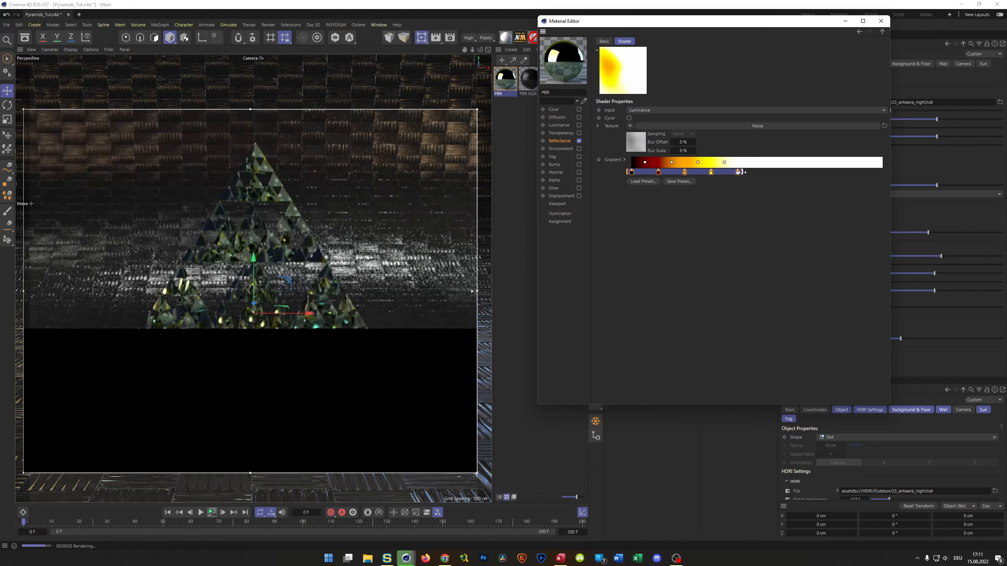
{"action": "left_click_drag", "start_coordinate": [743, 172], "coordinate": [810, 172]}
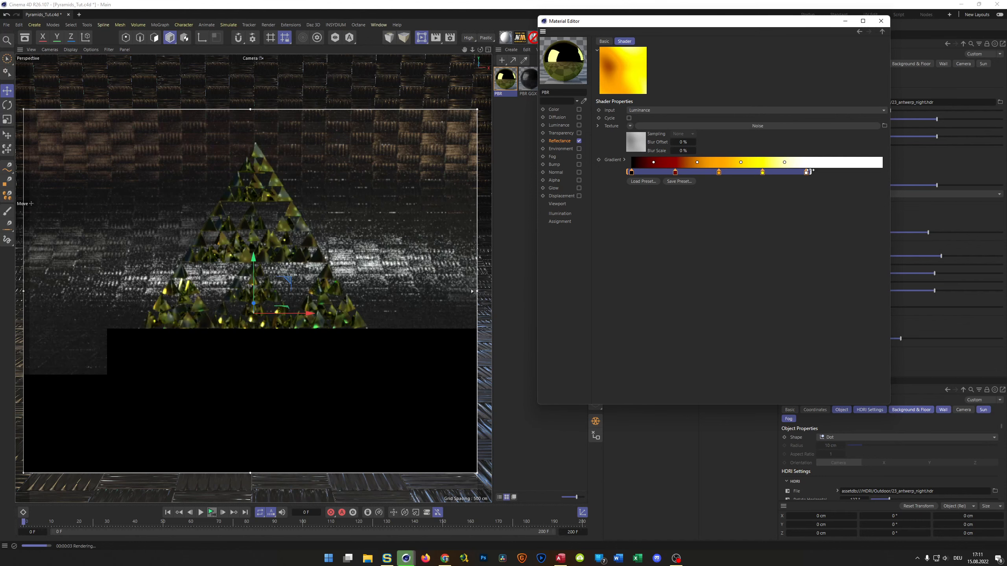
{"action": "left_click_drag", "start_coordinate": [628, 172], "coordinate": [697, 172]}
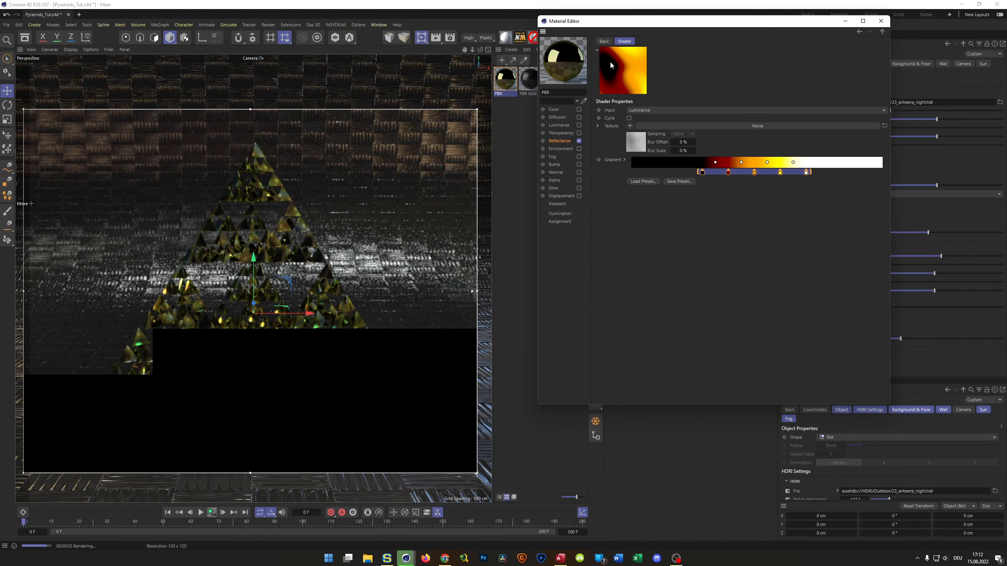
{"action": "left_click_drag", "start_coordinate": [696, 172], "coordinate": [682, 172]}
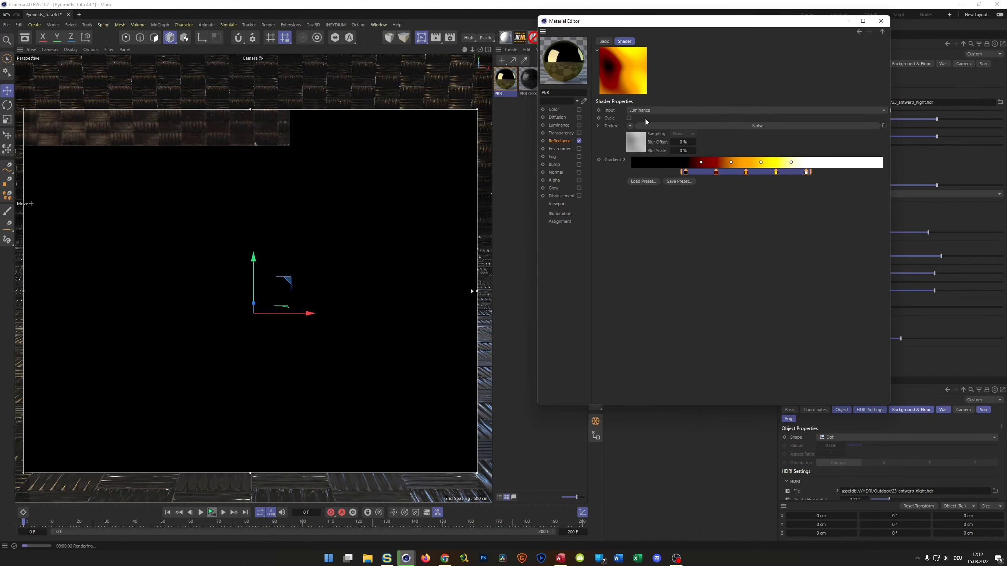
{"action": "left_click_drag", "start_coordinate": [808, 172], "coordinate": [783, 172]}
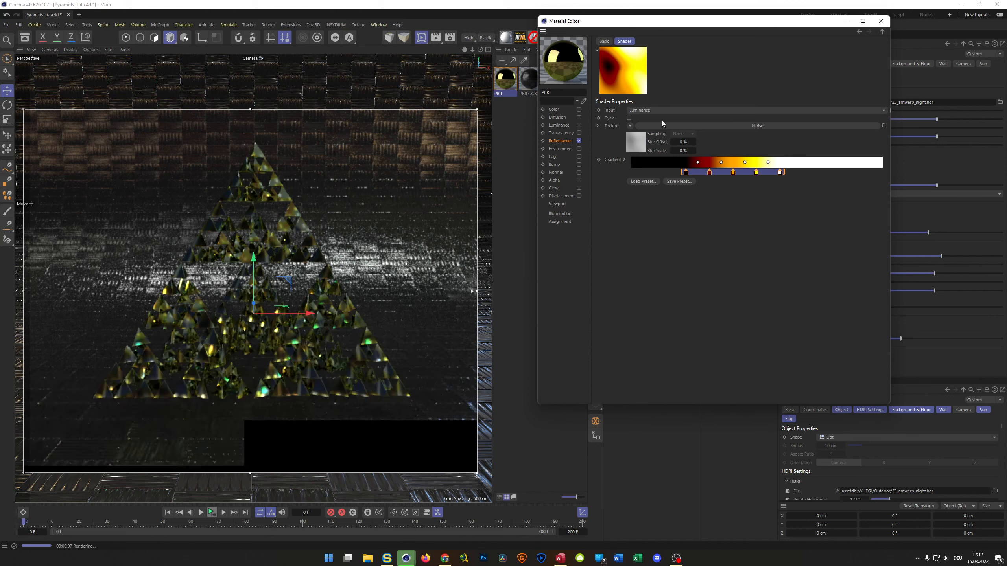
Load the Full Colors preset into the Colorizer gradient, remove its last blue knot and distribute the remaining knots evenly
{"action": "left_click", "coordinate": [650, 182]}
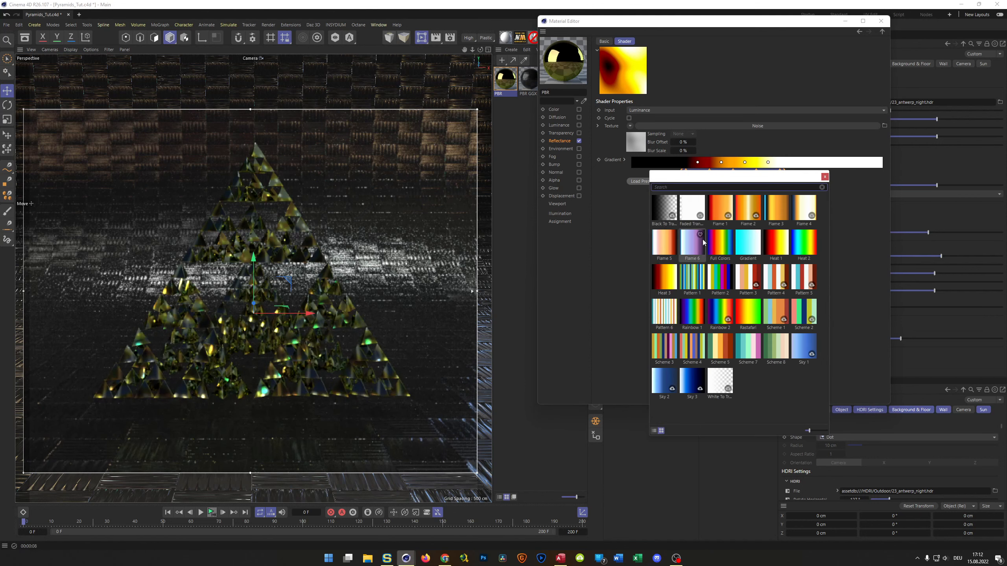
{"action": "left_click", "coordinate": [725, 239]}
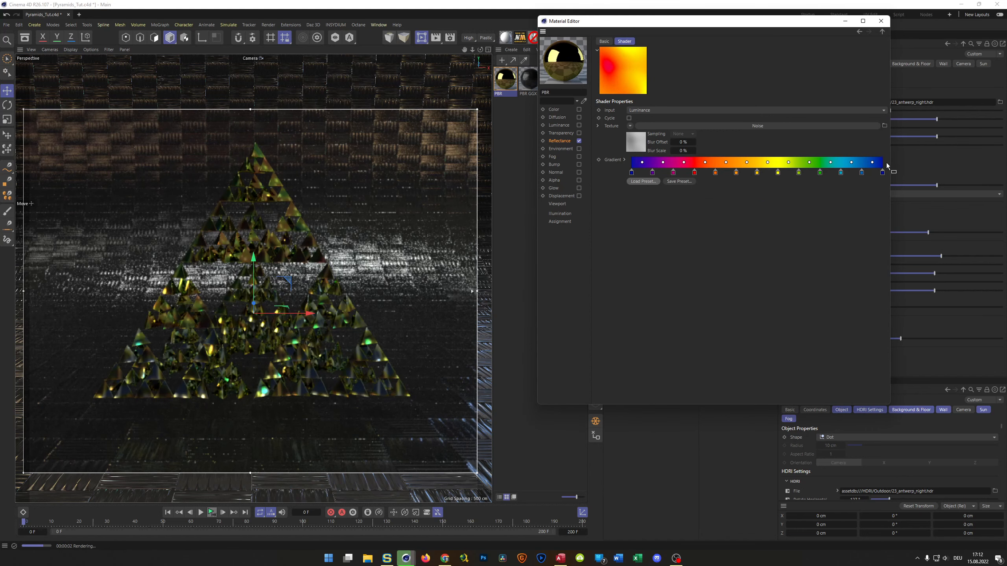
{"action": "right_click", "coordinate": [867, 175]}
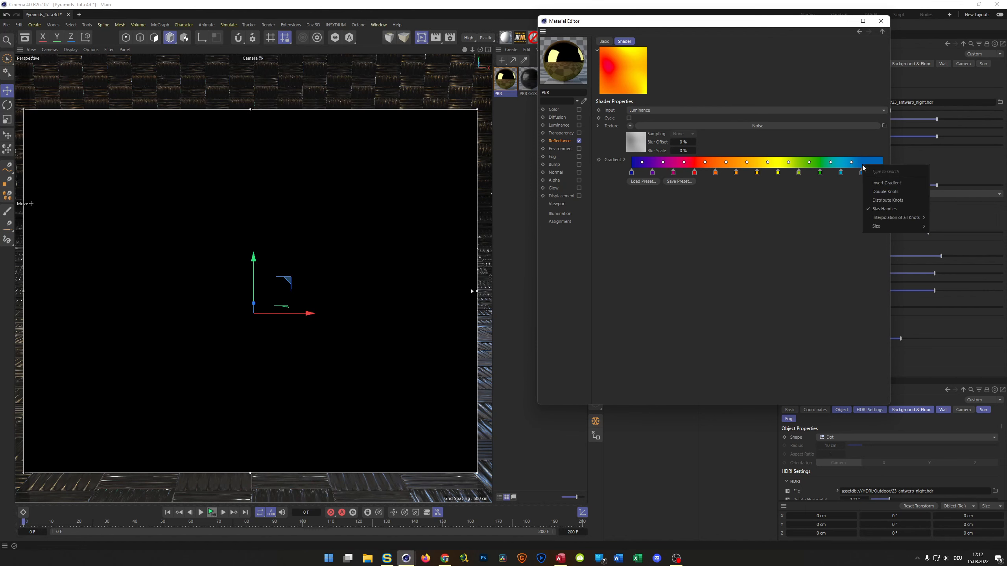
{"action": "left_click", "coordinate": [889, 200]}
{"action": "left_click_drag", "start_coordinate": [887, 164], "coordinate": [576, 175]}
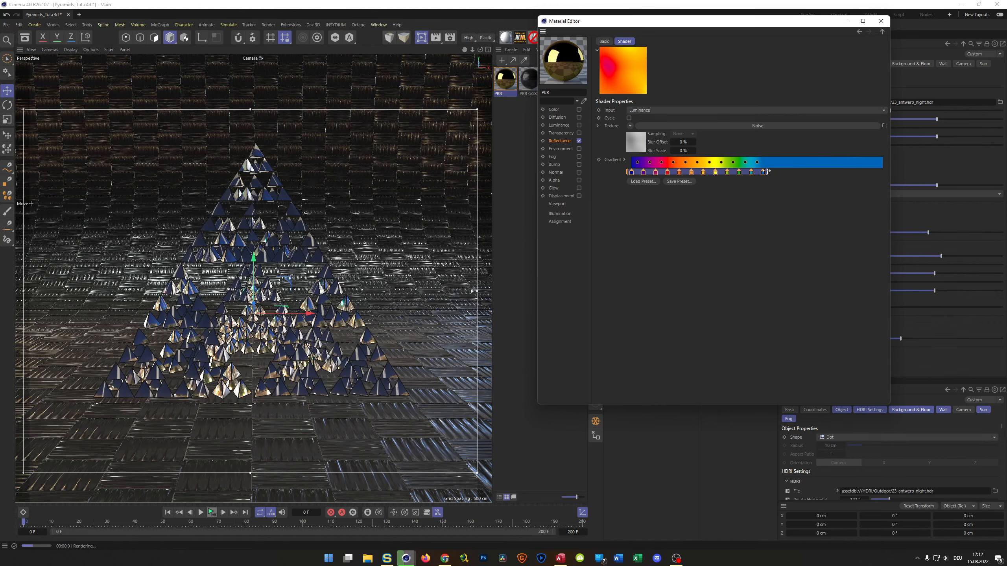
Compress the Full Colors gradient's knot range from both ends so the rainbow colors sit around the middle
{"action": "left_click_drag", "start_coordinate": [887, 173], "coordinate": [767, 171]}
{"action": "left_click_drag", "start_coordinate": [626, 172], "coordinate": [682, 172]}
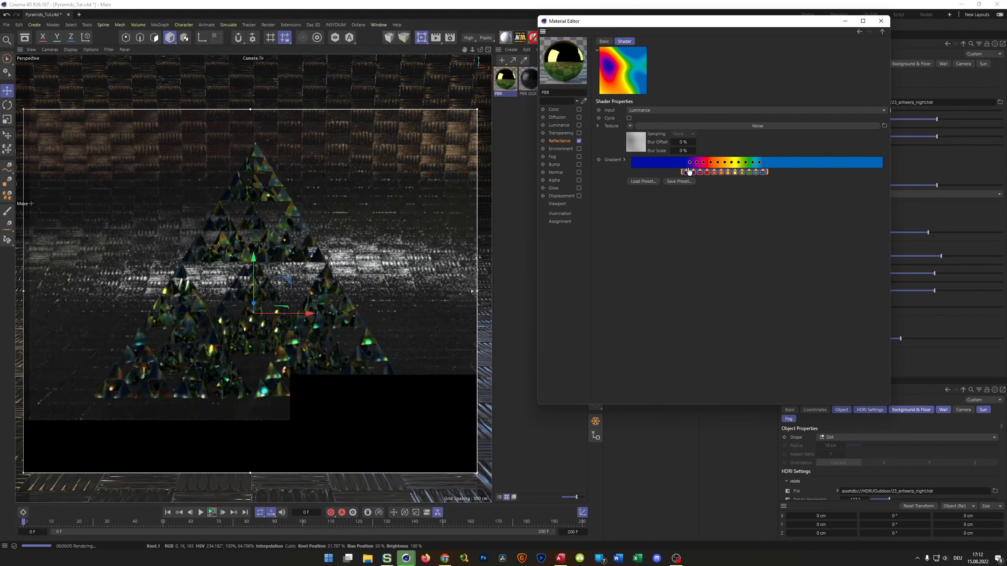
{"action": "left_click_drag", "start_coordinate": [682, 172], "coordinate": [665, 172]}
Set the Colorizer's Noise texture to a global scale of 2000% and its space to World
{"action": "left_click", "coordinate": [637, 144]}
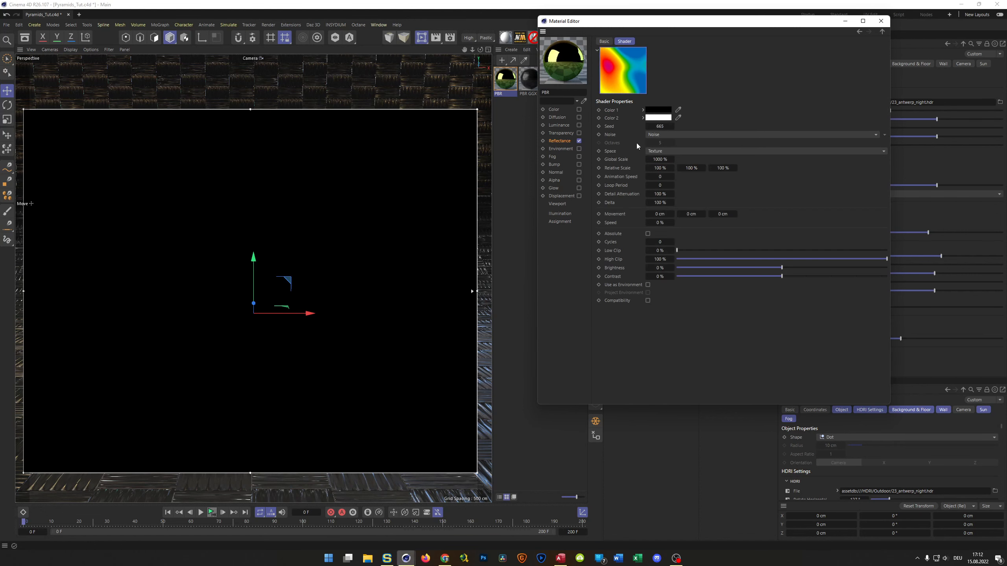
{"action": "left_click", "coordinate": [660, 159]}
{"action": "type", "text": "200"}
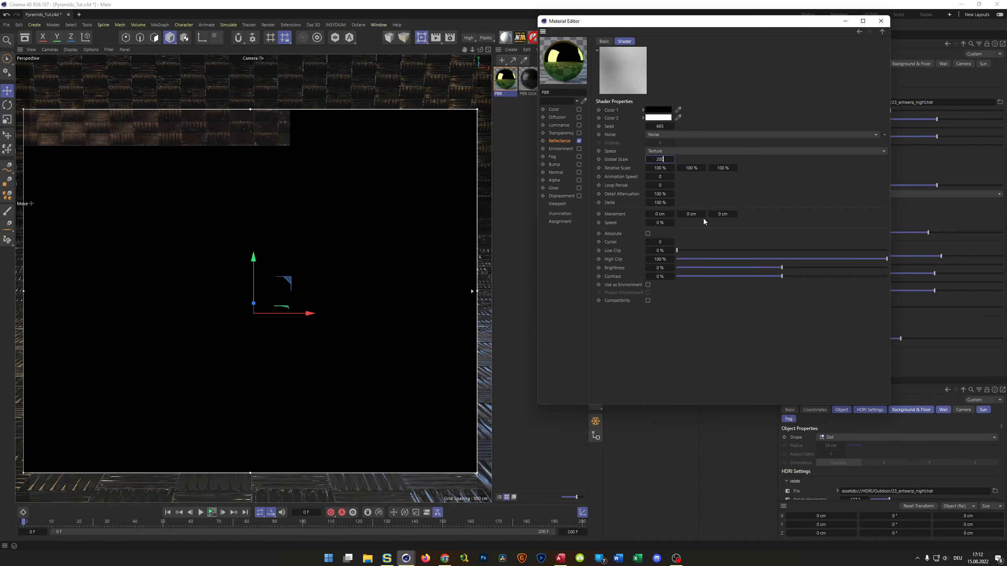
{"action": "key", "text": "Return"}
{"action": "left_click", "coordinate": [683, 151]}
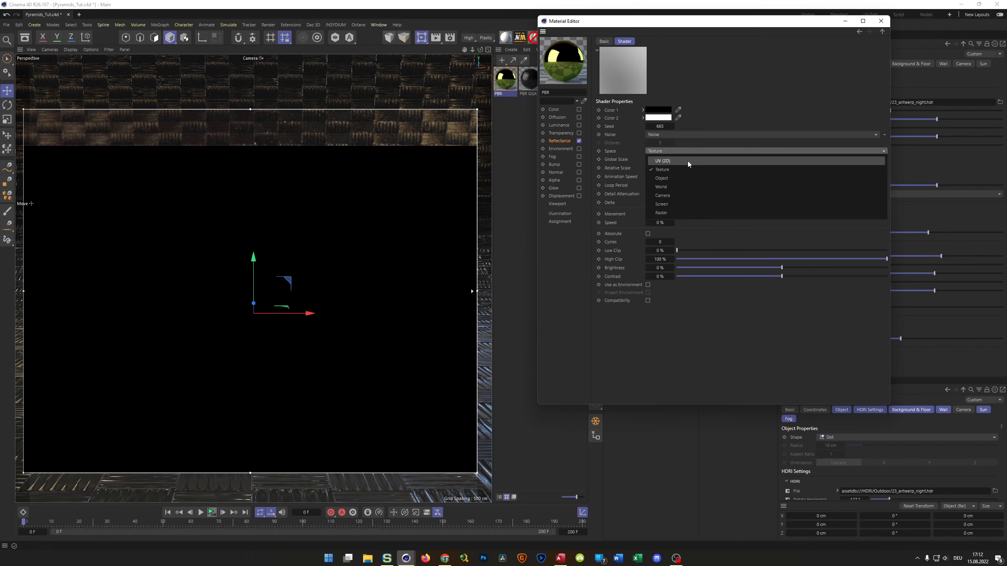
{"action": "left_click", "coordinate": [683, 185]}
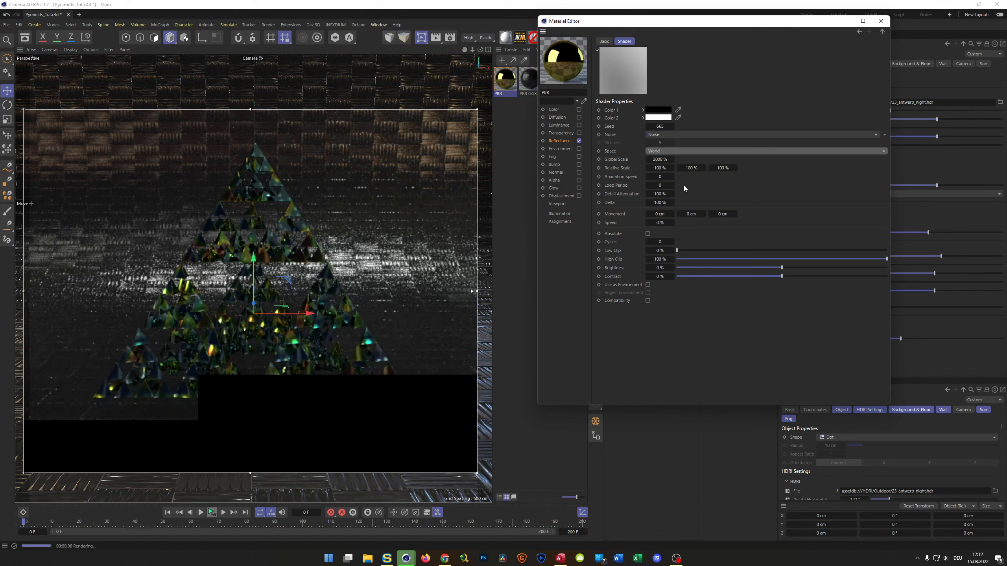
Set the layer color brightness of the PBR material's Default Reflection to 200%
{"action": "left_click", "coordinate": [560, 142]}
{"action": "double_click", "coordinate": [649, 232]}
{"action": "type", "text": "200"}
{"action": "key", "text": "Return"}
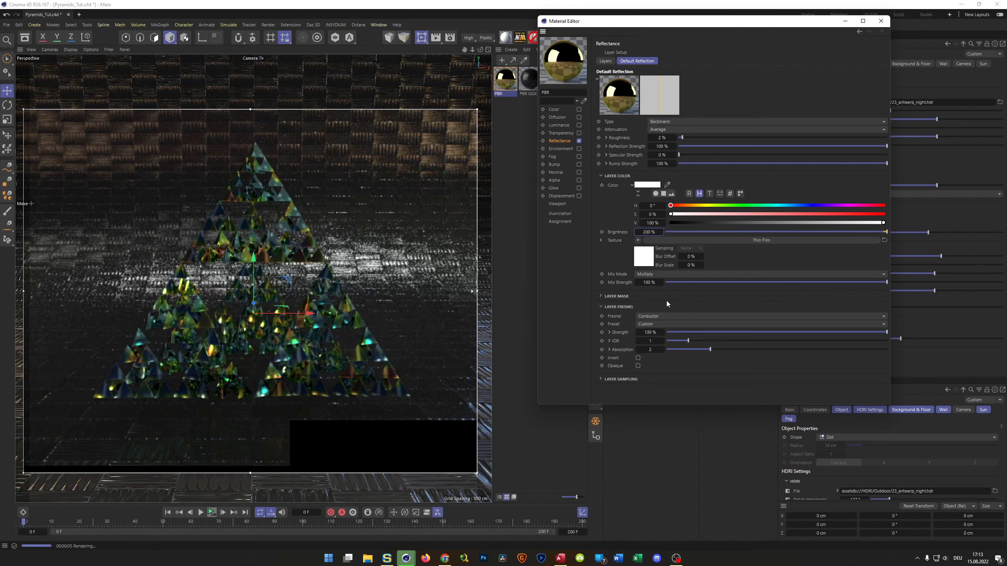
{"action": "double_click", "coordinate": [651, 233]}
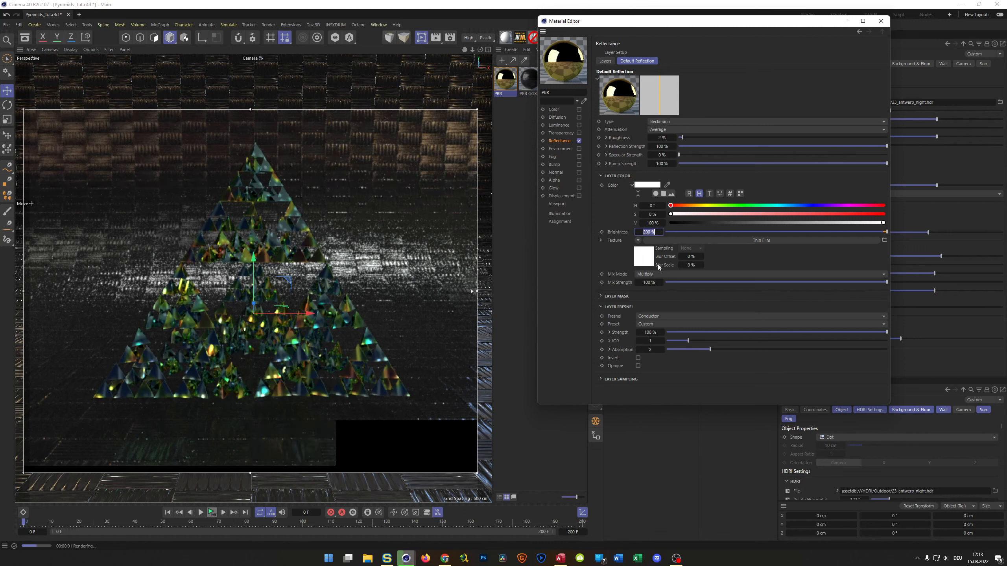
{"action": "left_click", "coordinate": [610, 252]}
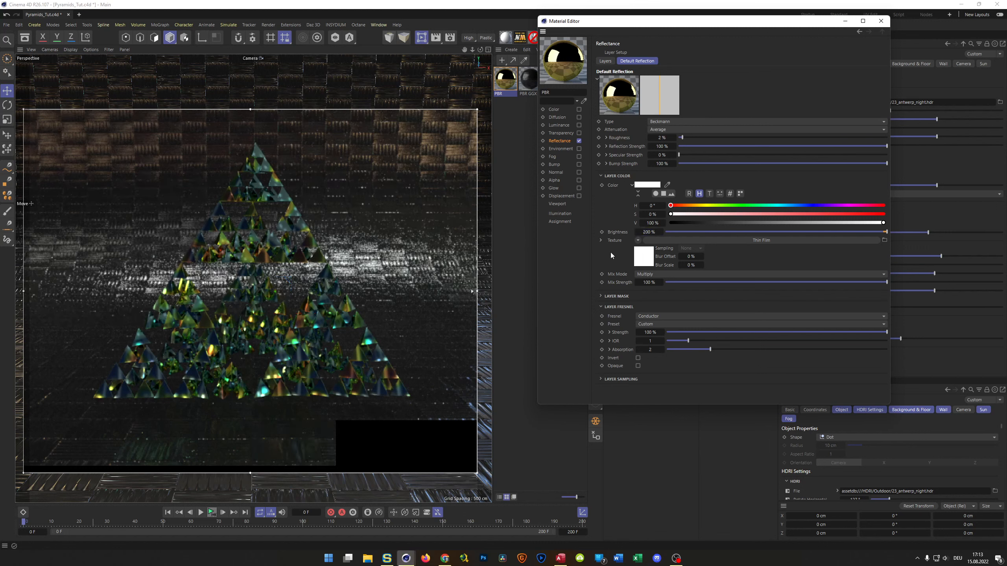
Play the animation up to frame 22 to check the material's reflections on the rotated pyramid
{"action": "left_click_drag", "start_coordinate": [736, 21], "coordinate": [755, 328]}
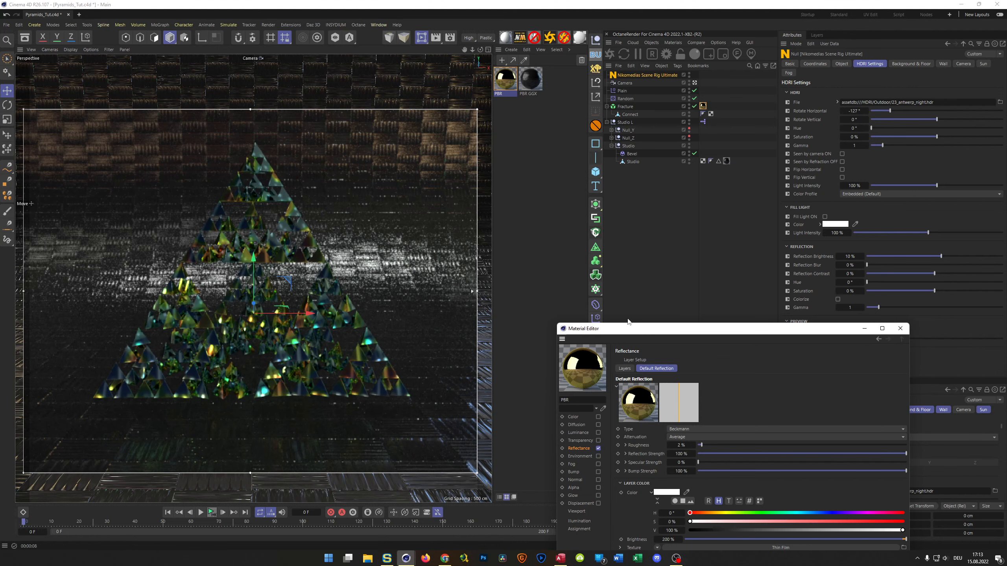
{"action": "left_click_drag", "start_coordinate": [634, 330], "coordinate": [607, 104]}
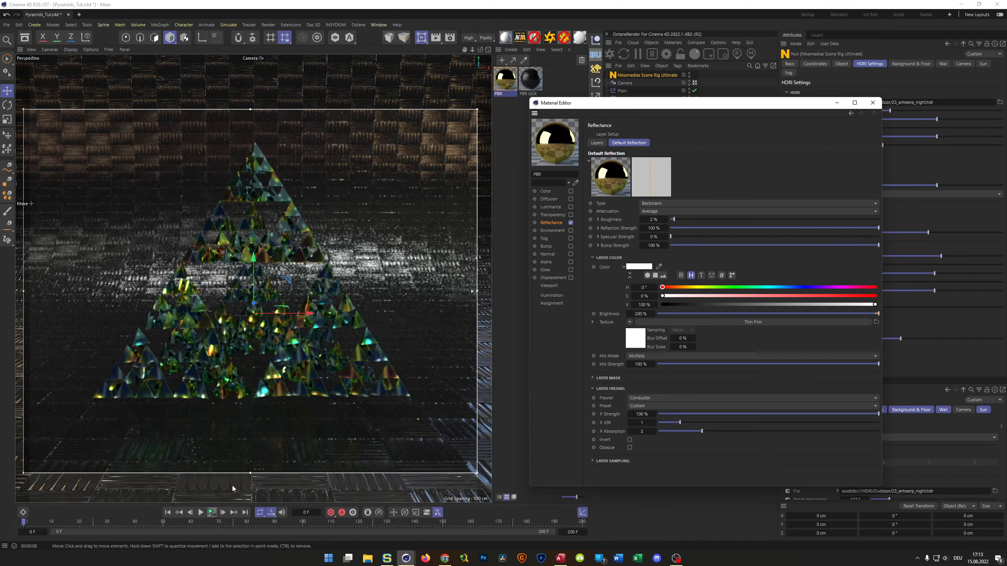
{"action": "left_click", "coordinate": [201, 513]}
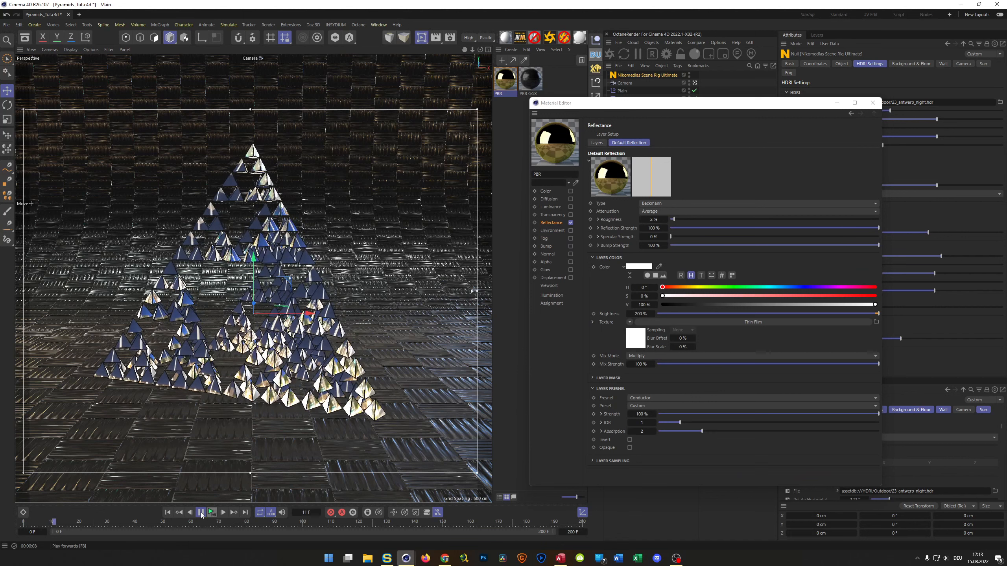
{"action": "left_click", "coordinate": [201, 513]}
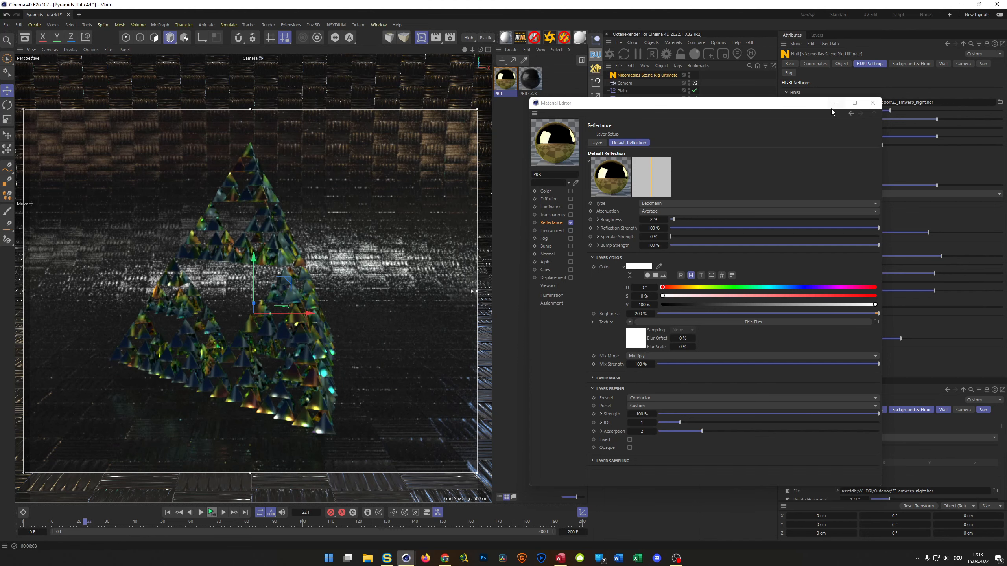
Rotate the scene rig's HDRI horizontally to 4°
{"action": "left_click_drag", "start_coordinate": [823, 104], "coordinate": [788, 379]}
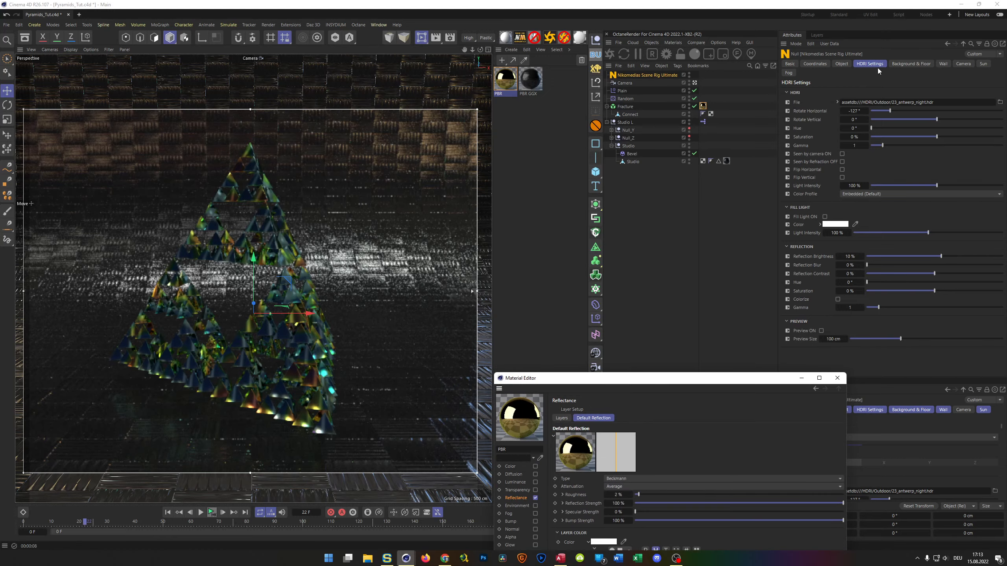
{"action": "left_click_drag", "start_coordinate": [893, 110], "coordinate": [939, 111]}
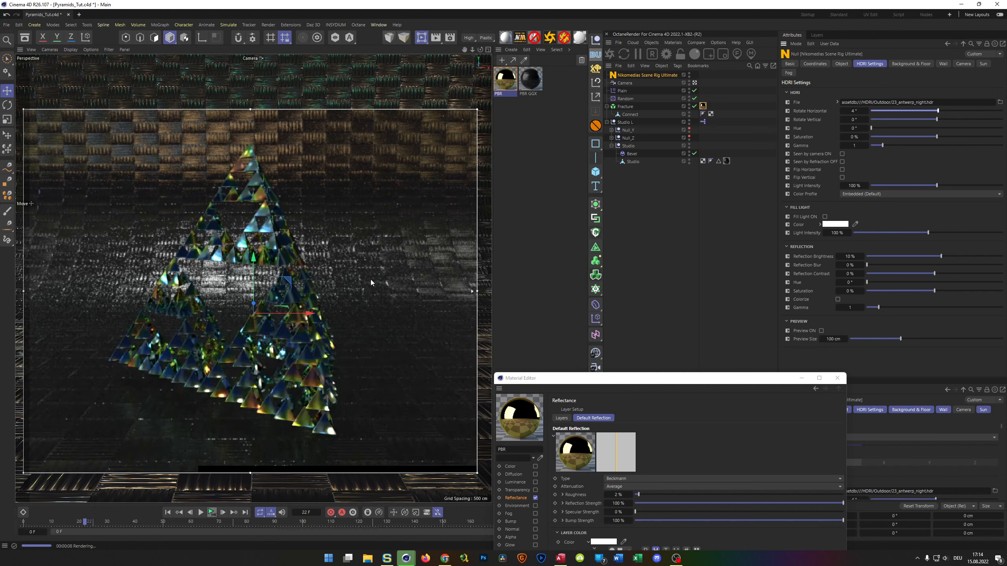
Raise the Default Reflection's layer color brightness to 250% and close the Material Editor
{"action": "left_click_drag", "start_coordinate": [539, 378], "coordinate": [615, 122]}
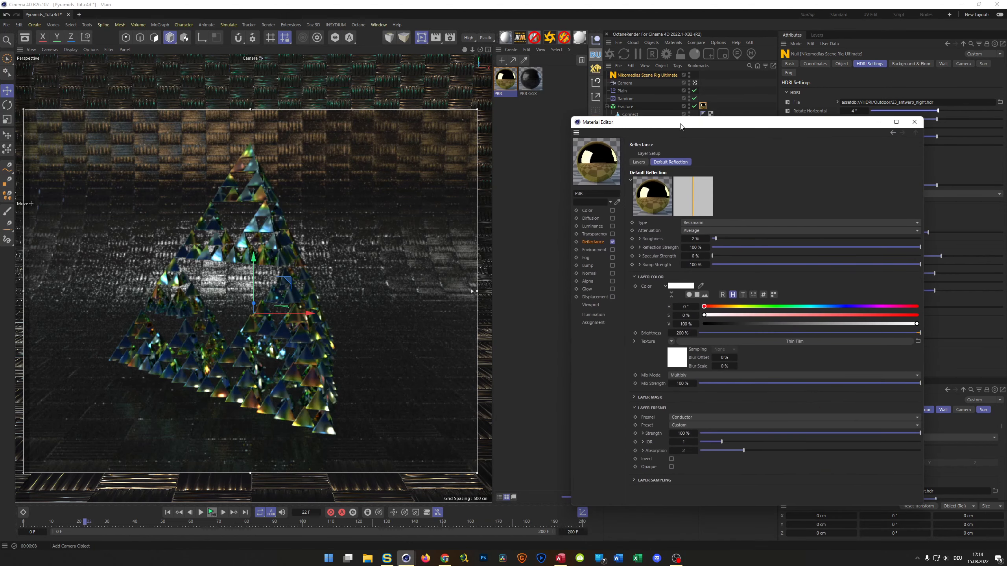
{"action": "left_click", "coordinate": [683, 334]}
{"action": "type", "text": "250"}
{"action": "key", "text": "Return"}
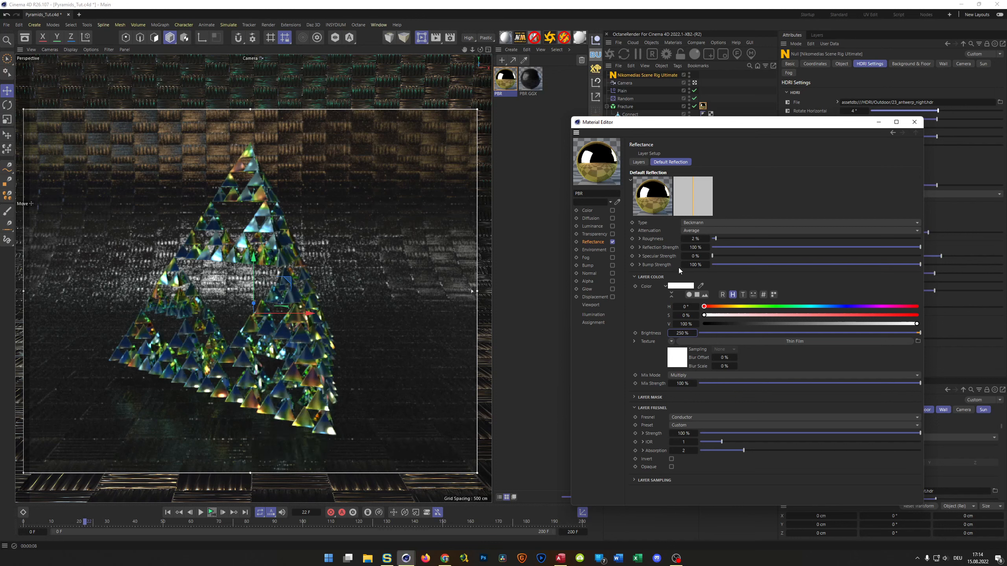
{"action": "left_click", "coordinate": [915, 122]}
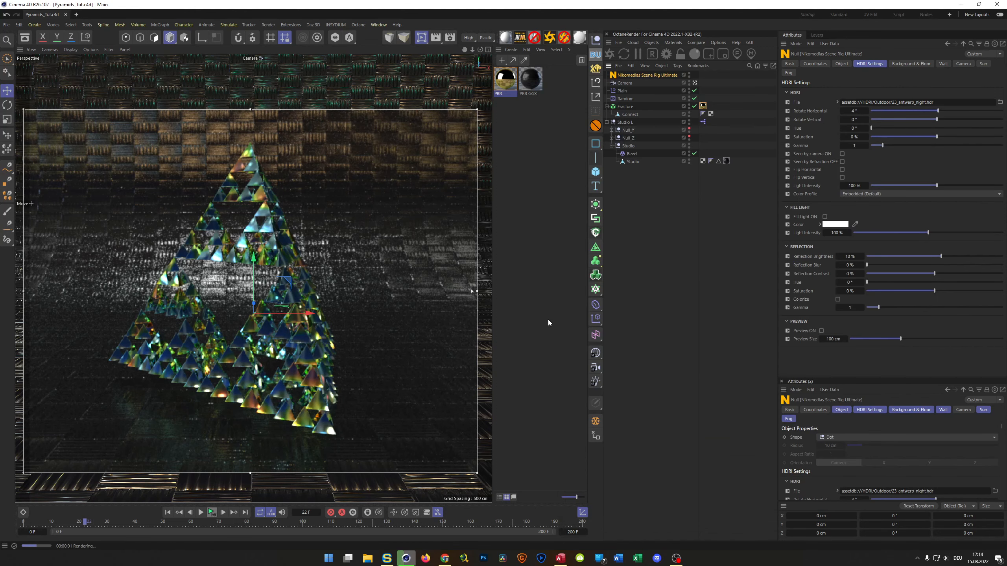
Return the animation to its first frame and turn off the Interactive Render Region
{"action": "left_click", "coordinate": [168, 513]}
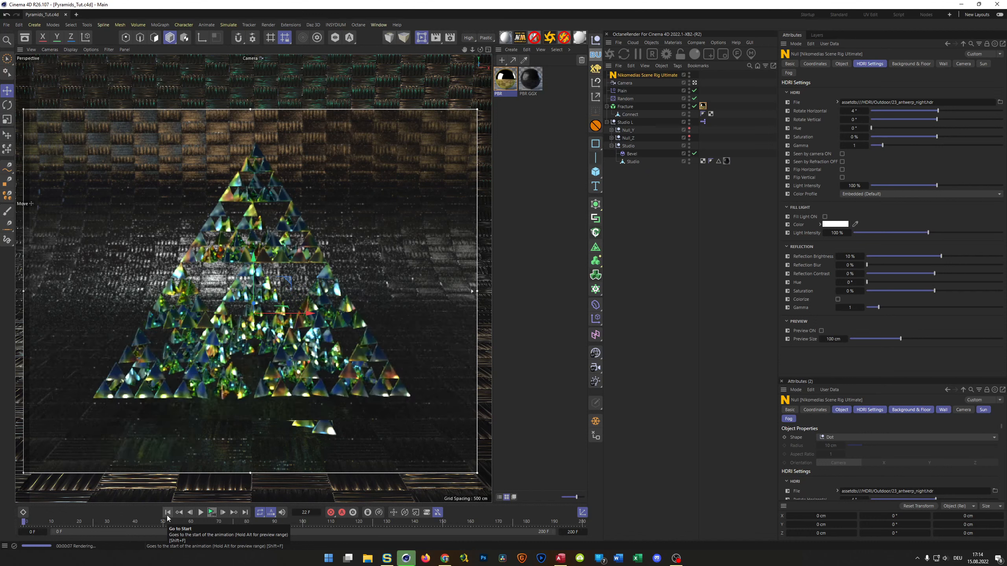
{"action": "left_click", "coordinate": [423, 41]}
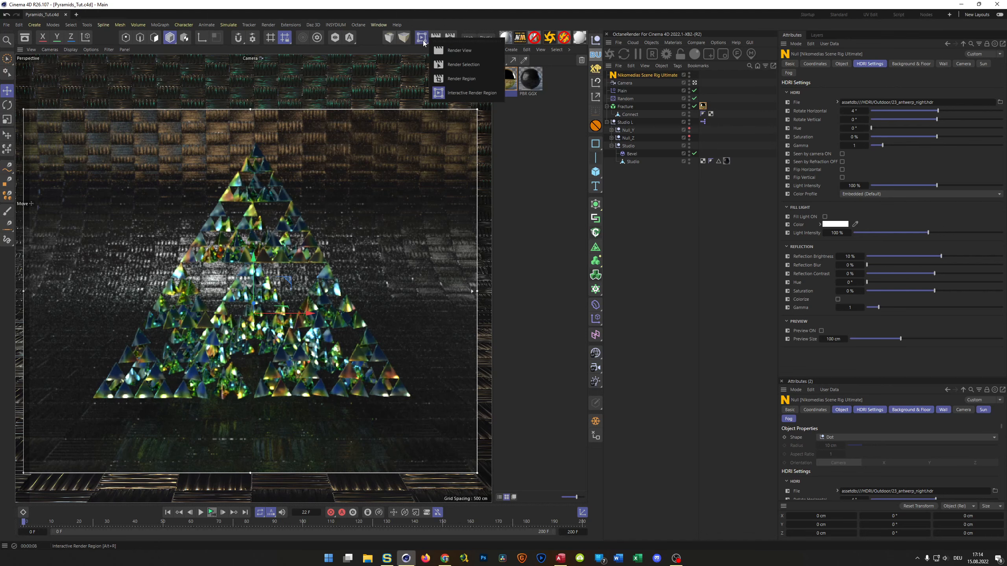
{"action": "left_click", "coordinate": [420, 41]}
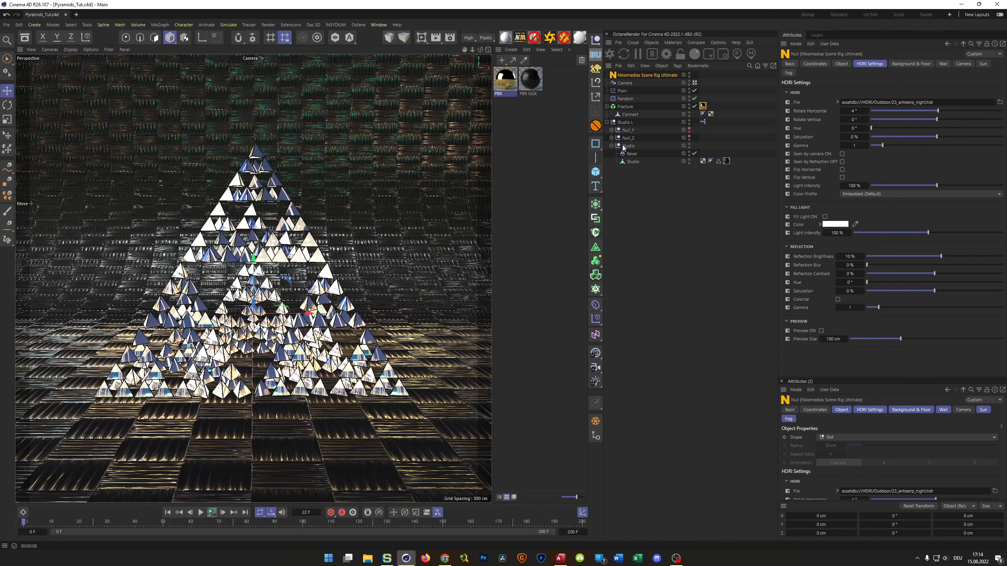
Select the camera and set its Physical Renderer F-Stop to 0.5
{"action": "left_click", "coordinate": [632, 84]}
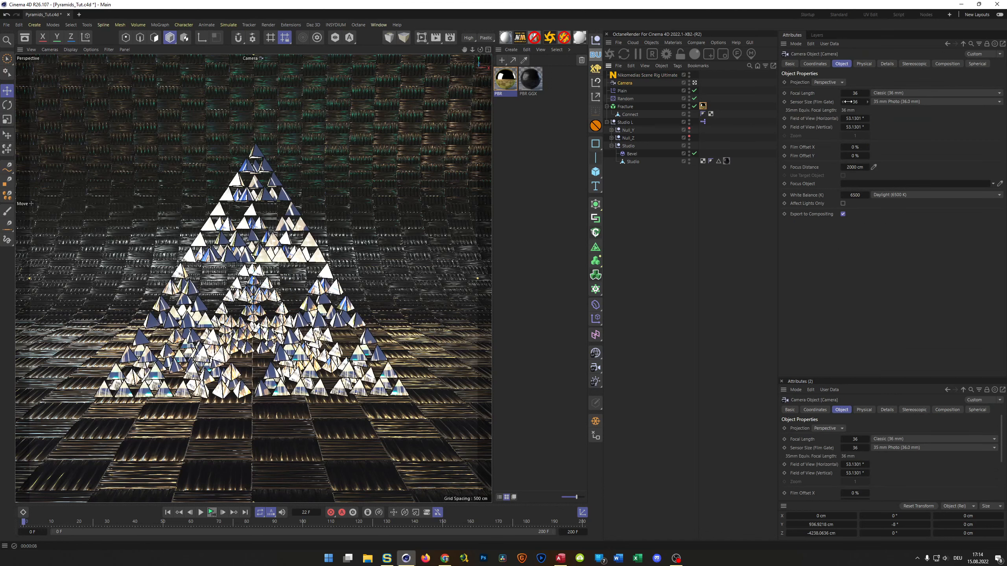
{"action": "left_click", "coordinate": [863, 64]}
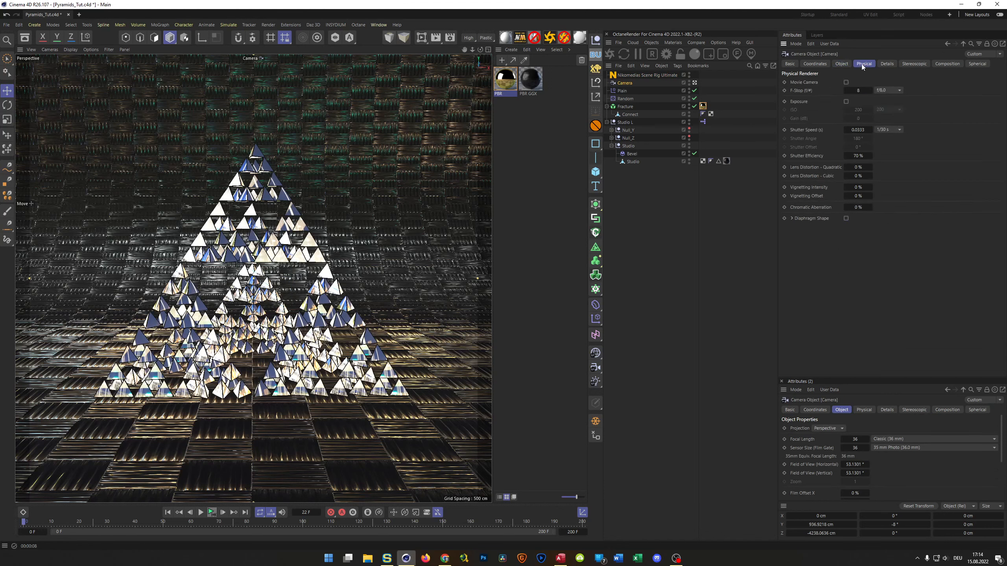
{"action": "left_click", "coordinate": [846, 62]}
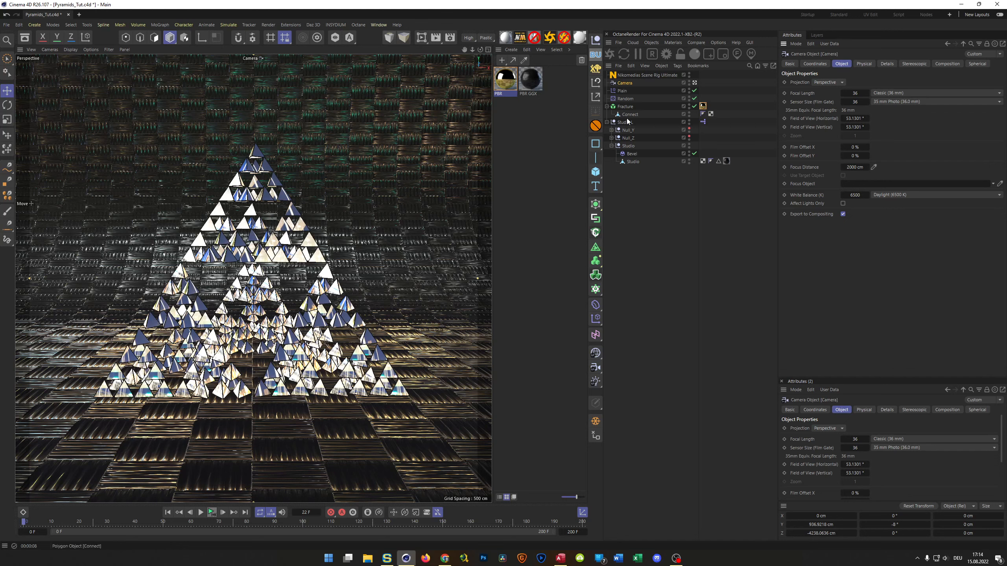
{"action": "left_click_drag", "start_coordinate": [627, 117], "coordinate": [868, 185]}
{"action": "left_click", "coordinate": [864, 65]}
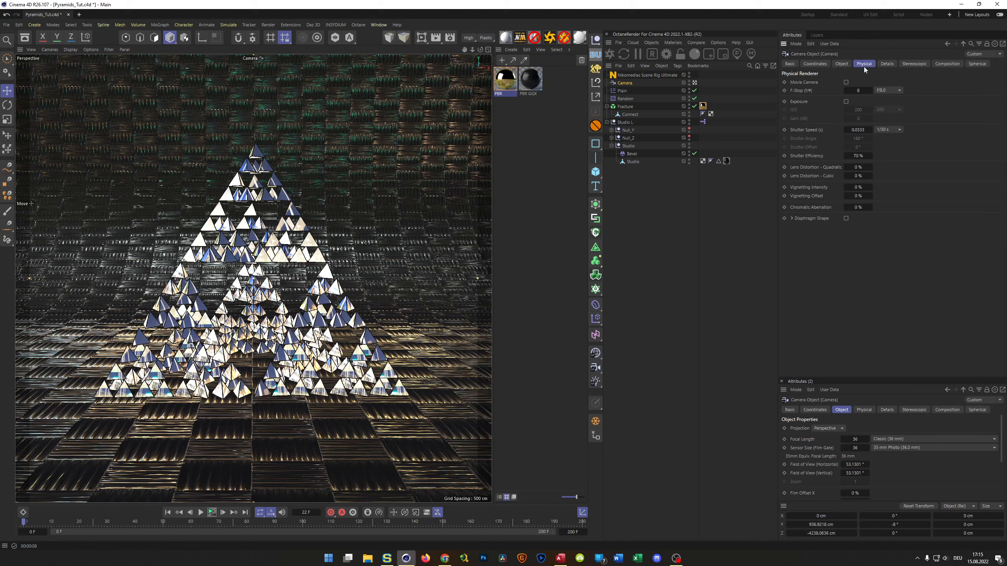
{"action": "left_click", "coordinate": [858, 91]}
{"action": "type", "text": "5"}
{"action": "key", "text": "Return"}
Enable Depth of Field display in the viewport and lower the camera's F-Stop to 0.1
{"action": "left_click", "coordinate": [89, 50]}
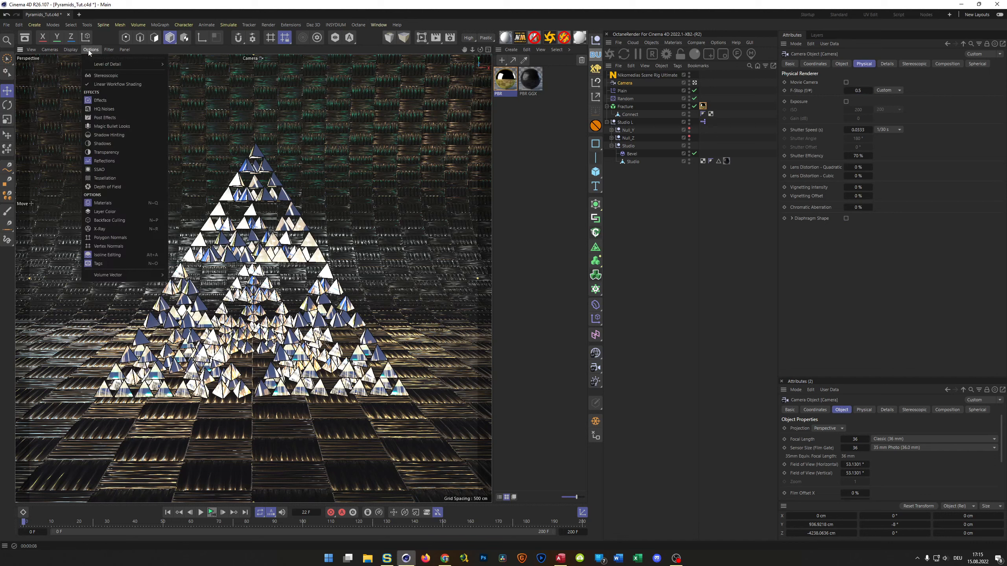
{"action": "left_click", "coordinate": [104, 189]}
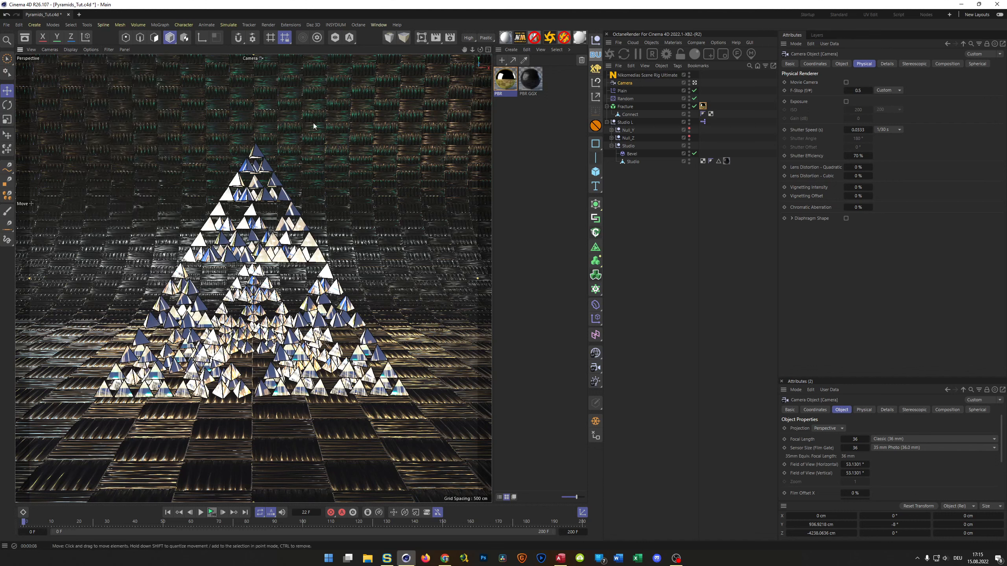
{"action": "left_click", "coordinate": [859, 91]}
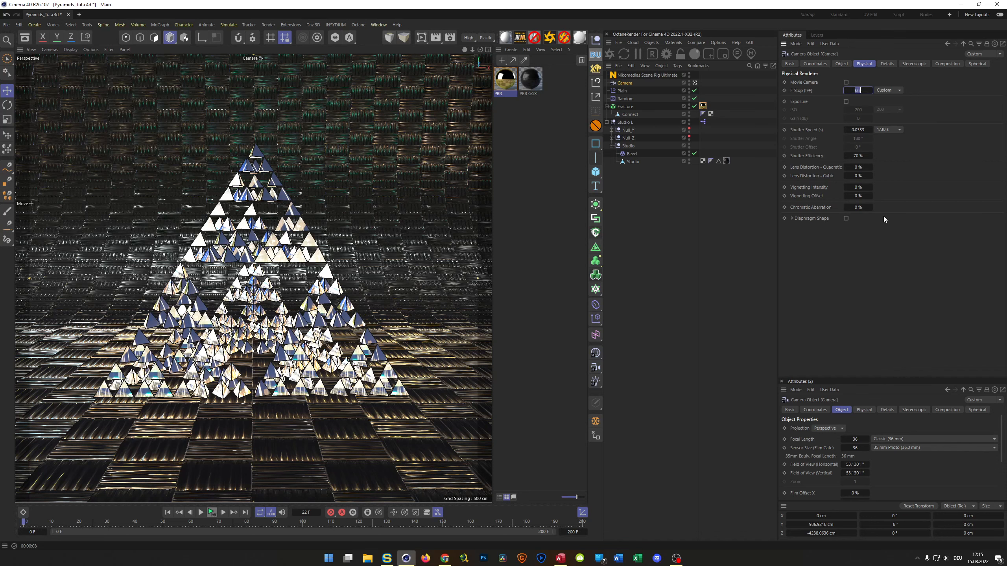
{"action": "type", "text": ",1"}
{"action": "key", "text": "Return"}
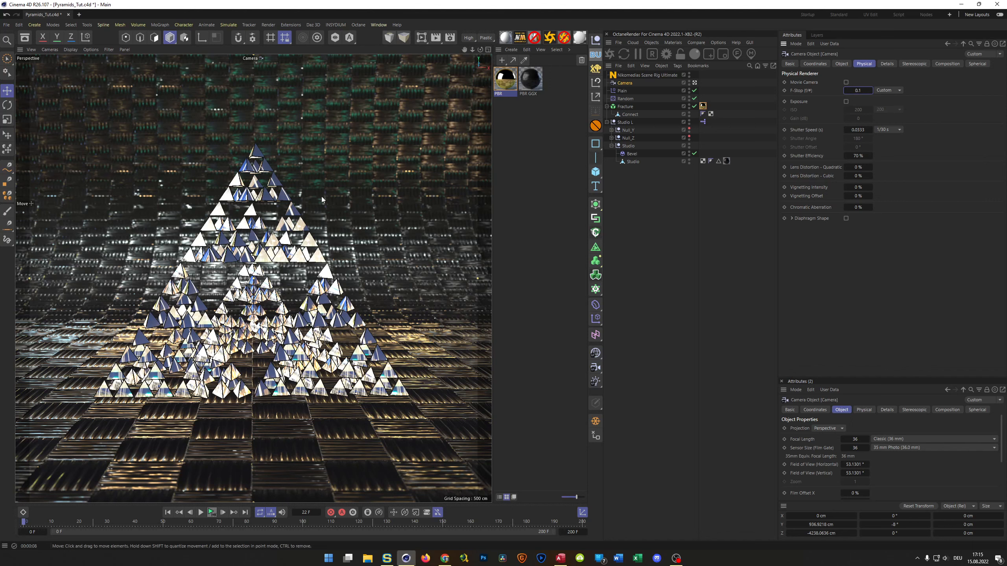
Enable Depth Of Field for the Physical renderer in the Mid render setting and save the project
{"action": "left_click", "coordinate": [450, 37]}
{"action": "left_click_drag", "start_coordinate": [497, 63], "coordinate": [187, 149]}
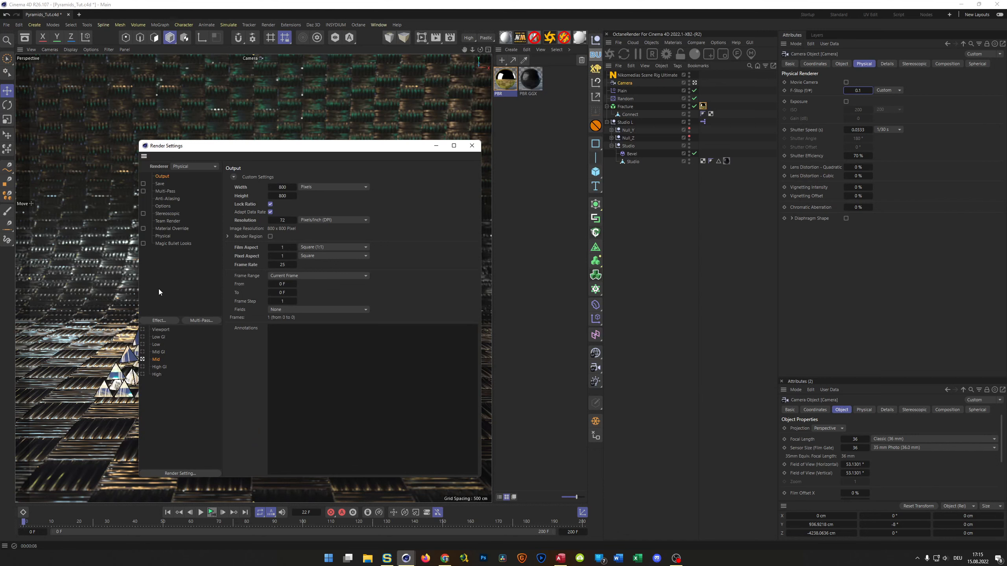
{"action": "left_click", "coordinate": [161, 236]}
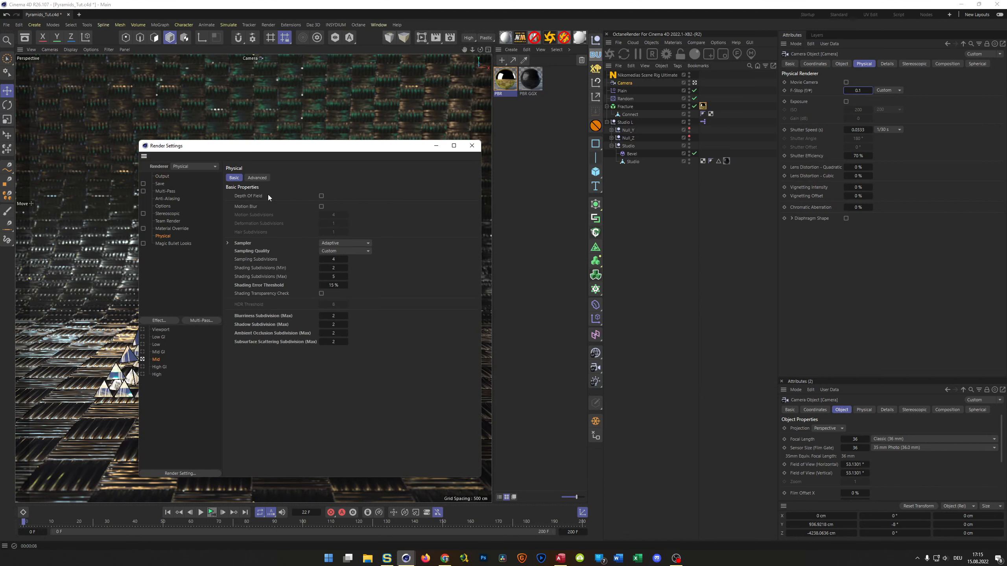
{"action": "left_click", "coordinate": [321, 196]}
{"action": "left_click_drag", "start_coordinate": [402, 149], "coordinate": [323, 107]}
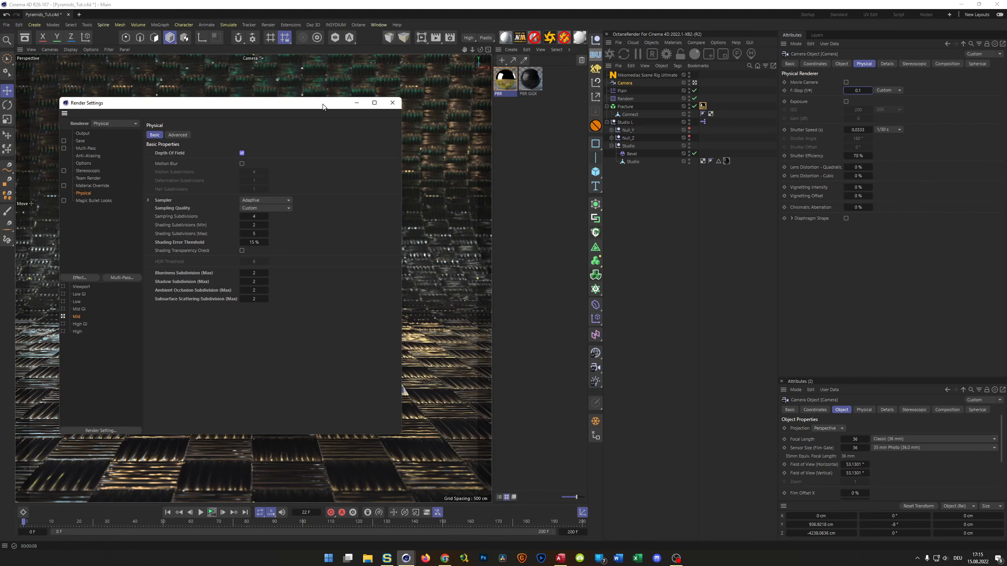
{"action": "key", "text": "ctrl+s"}
Render the current frame to the Picture Viewer with the Mid setting and view it at 100% zoom
{"action": "key", "text": "shift+r"}
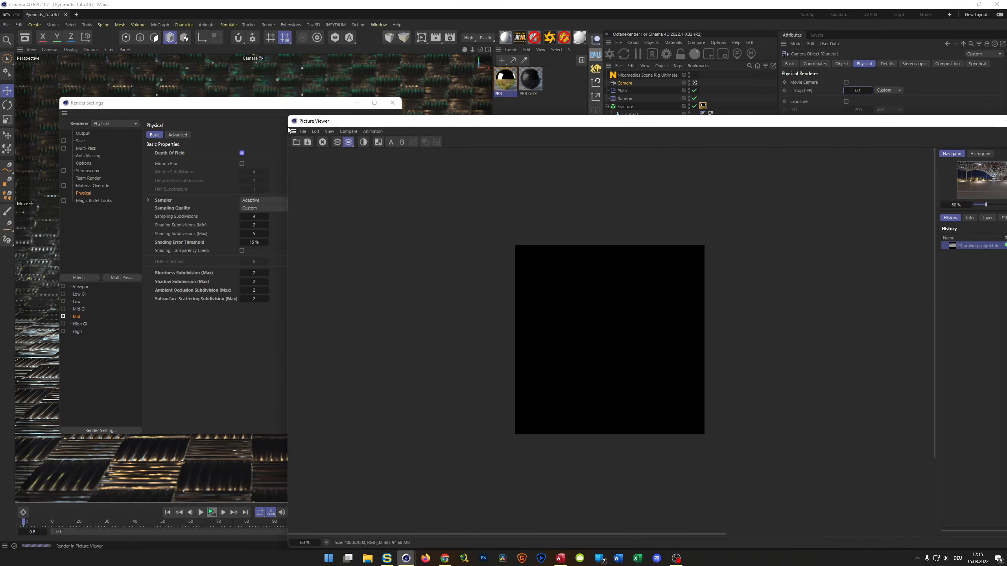
{"action": "left_click_drag", "start_coordinate": [421, 127], "coordinate": [291, 54]}
{"action": "left_click", "coordinate": [189, 472]}
{"action": "left_click", "coordinate": [189, 472]}
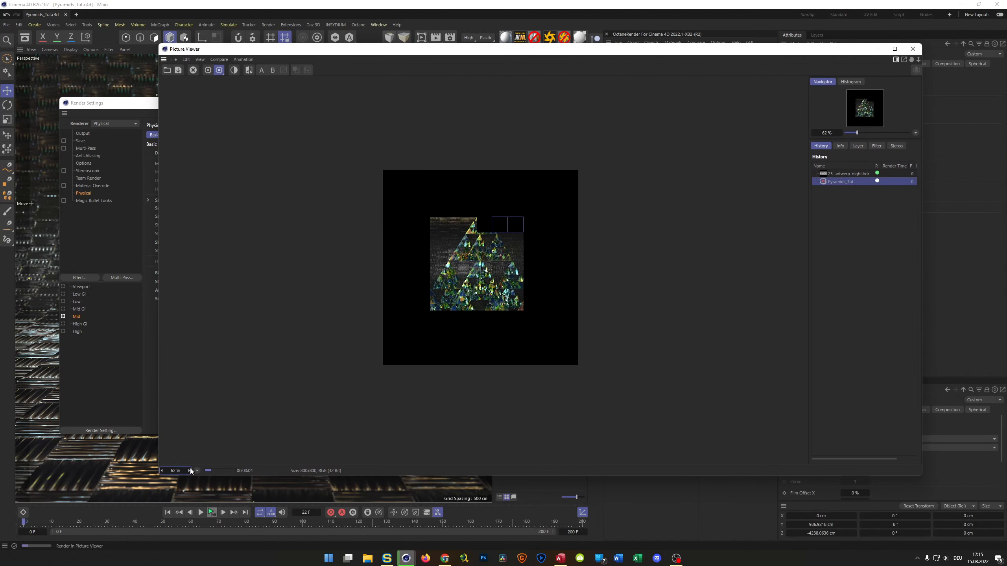
{"action": "left_click", "coordinate": [188, 471]}
{"action": "right_click", "coordinate": [175, 471]}
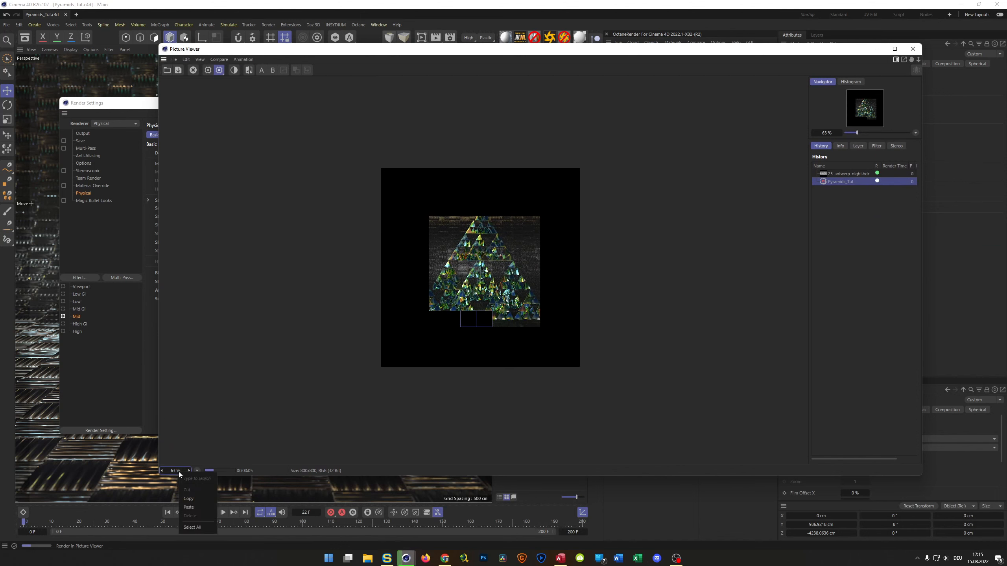
{"action": "left_click", "coordinate": [266, 439]}
{"action": "double_click", "coordinate": [178, 471]}
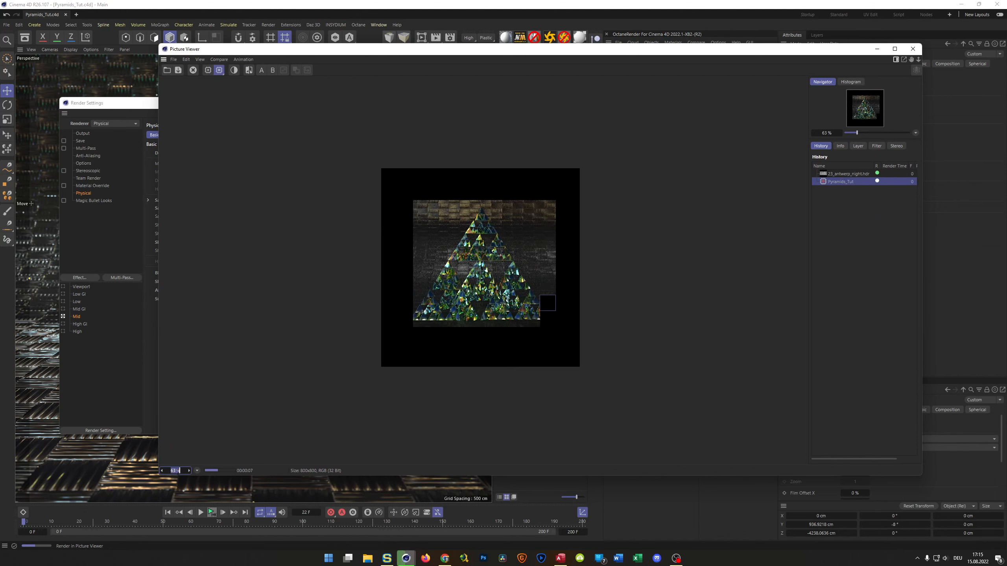
{"action": "type", "text": "100"}
{"action": "key", "text": "Return"}
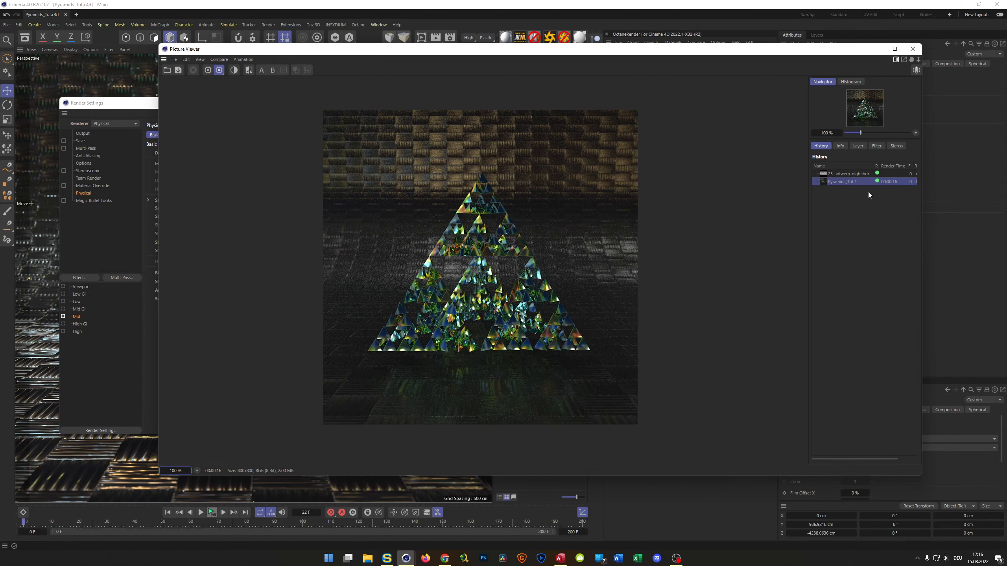
{"action": "left_click_drag", "start_coordinate": [629, 54], "coordinate": [706, 60]}
Make High the active render setting and enable Depth Of Field in its Physical options
{"action": "left_click", "coordinate": [164, 145]}
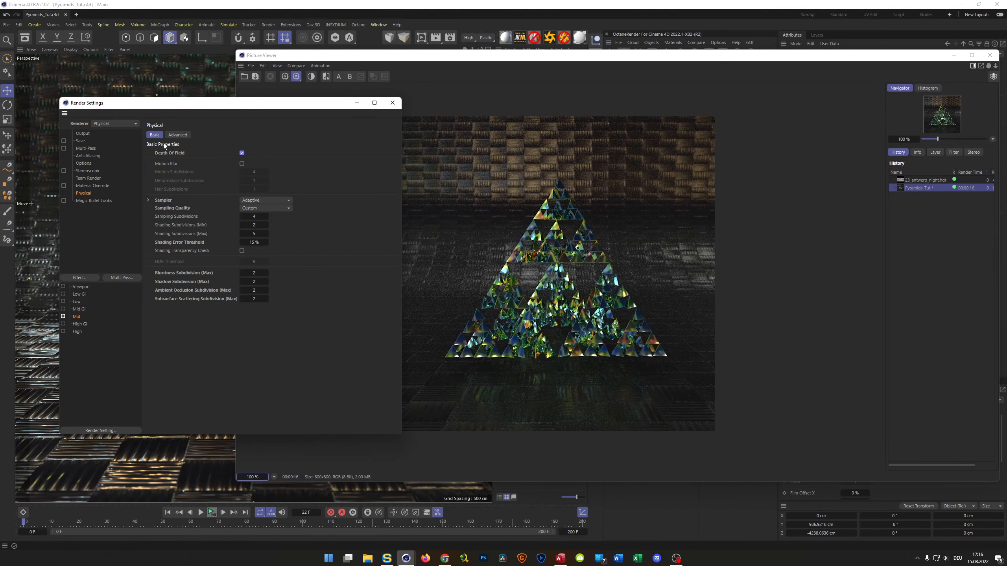
{"action": "left_click", "coordinate": [63, 331]}
{"action": "left_click", "coordinate": [243, 153]}
{"action": "left_click", "coordinate": [586, 84]}
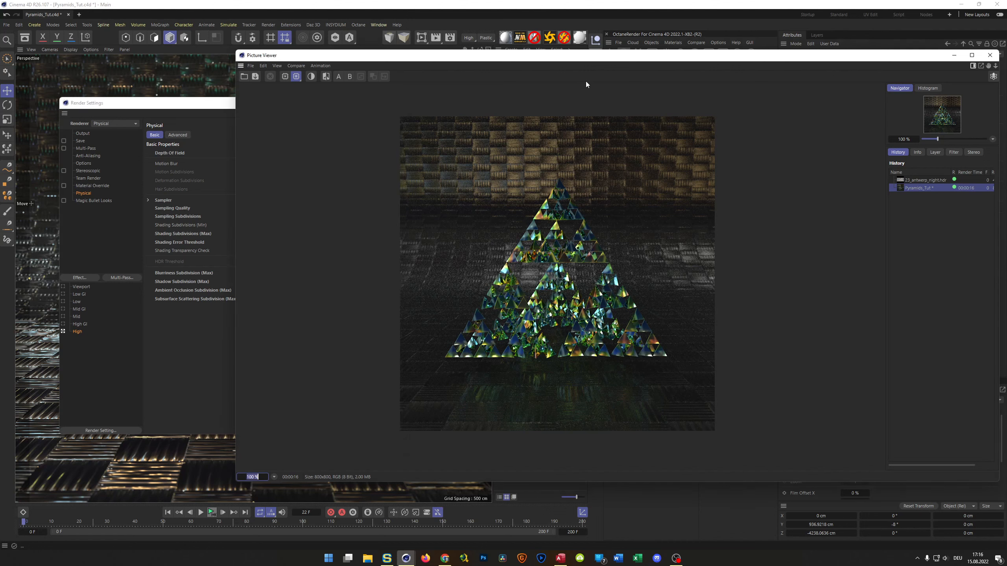
{"action": "type", "text": "R"}
{"action": "key", "text": "Return"}
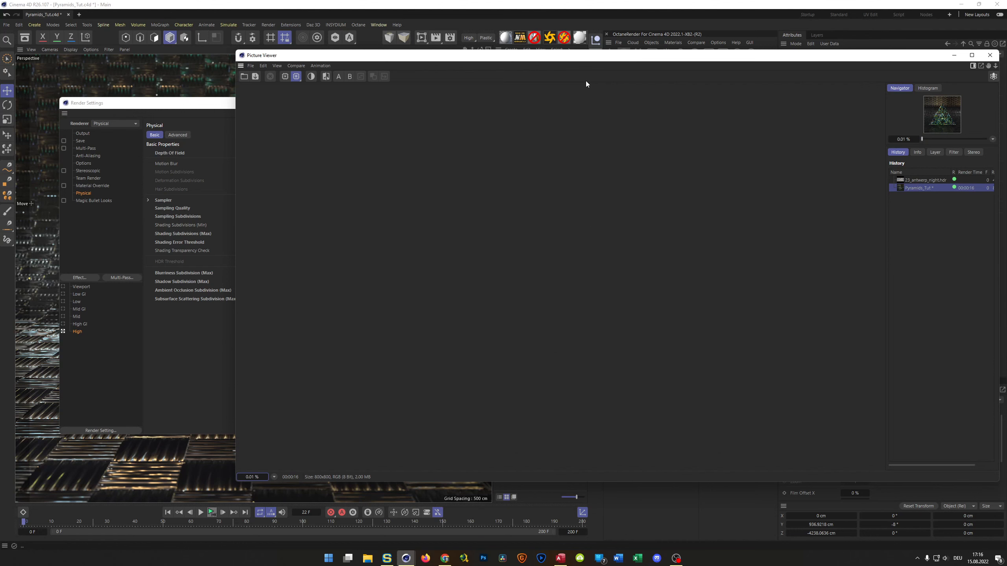
{"action": "left_click", "coordinate": [182, 360]}
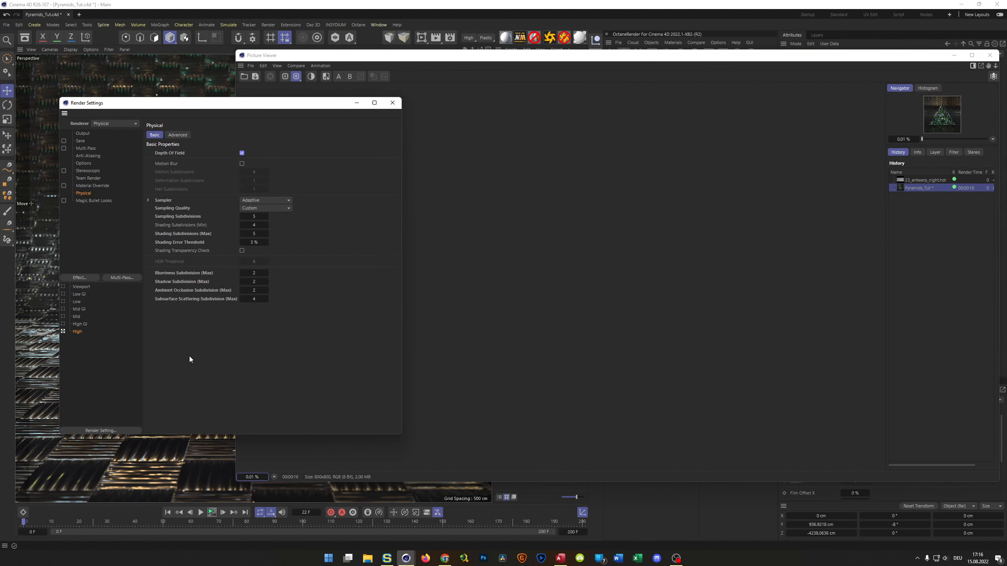
Render the frame to the Picture Viewer with the High setting and inspect it at 100% zoom
{"action": "left_click", "coordinate": [446, 264]}
{"action": "key", "text": "shift+r"}
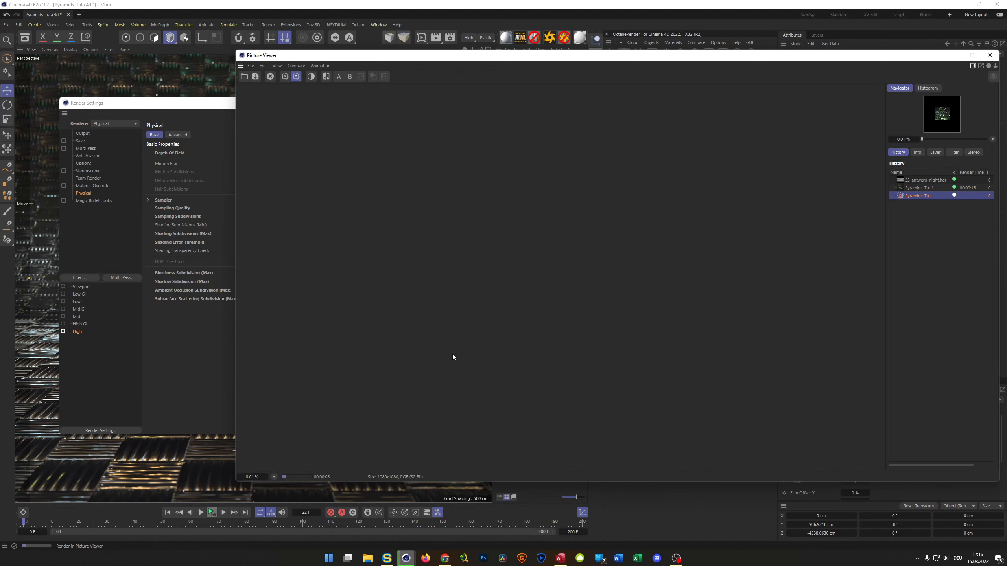
{"action": "left_click", "coordinate": [253, 477]}
{"action": "type", "text": "100"}
{"action": "key", "text": "Return"}
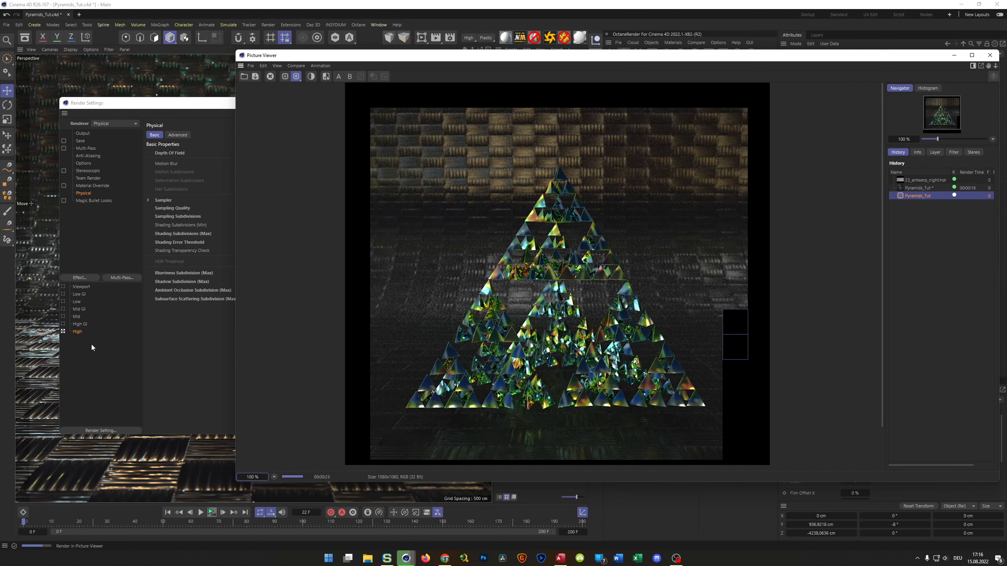
{"action": "left_click", "coordinate": [175, 301]}
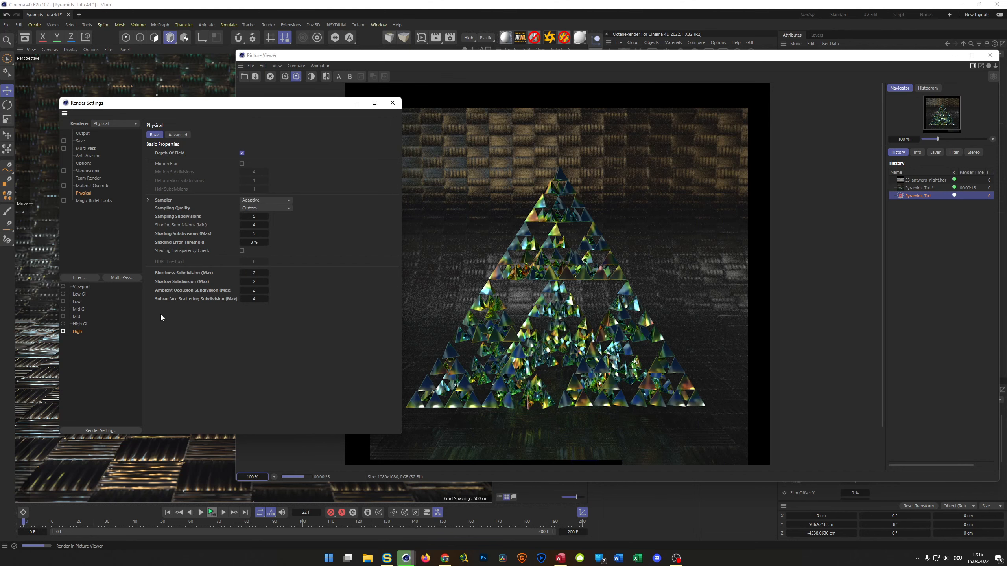
{"action": "left_click", "coordinate": [511, 90]}
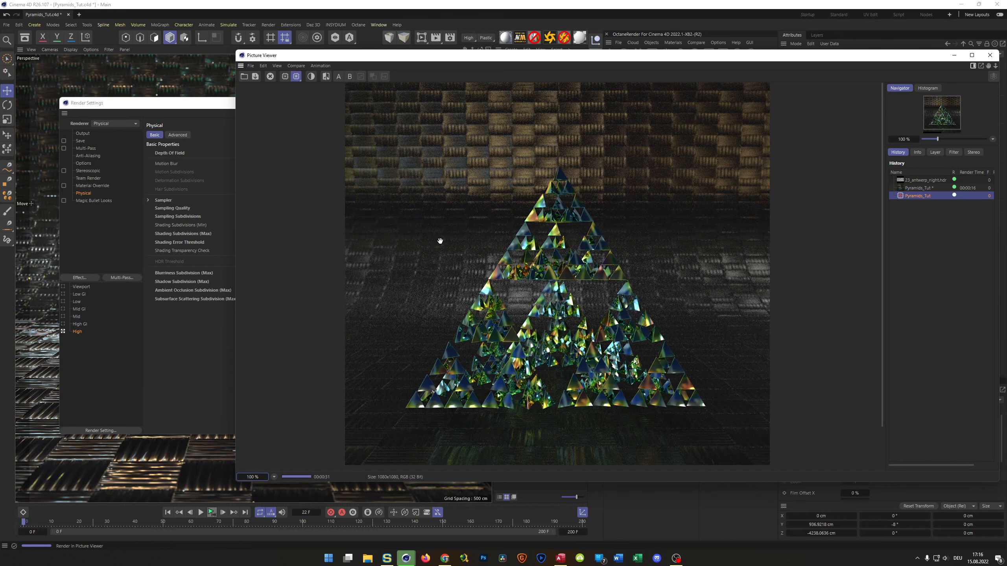
{"action": "left_click_drag", "start_coordinate": [553, 52], "coordinate": [552, 26]}
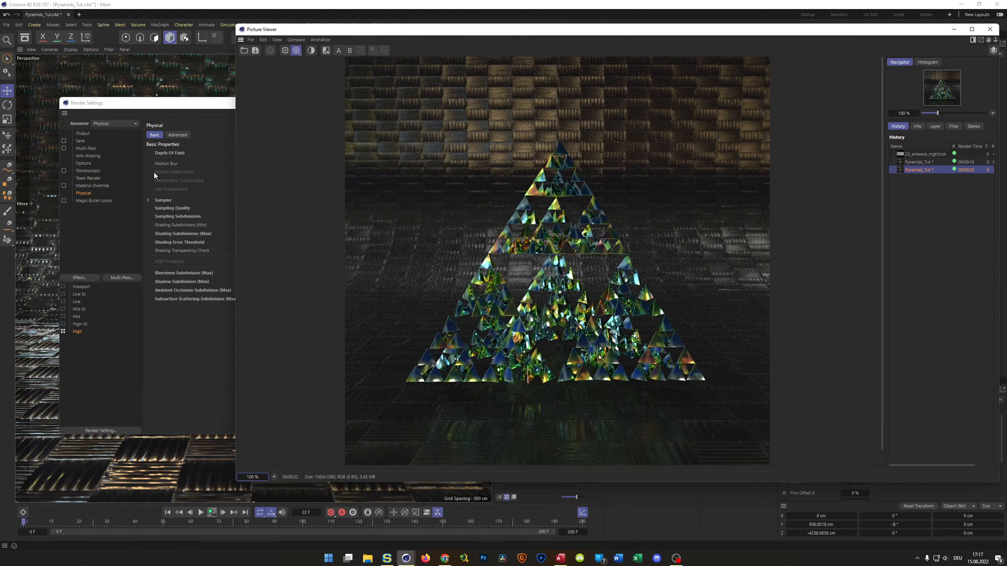
Lock the High render setting's output ratio and set its size to 800 x 800 pixels
{"action": "left_click", "coordinate": [88, 191]}
{"action": "left_click", "coordinate": [93, 136]}
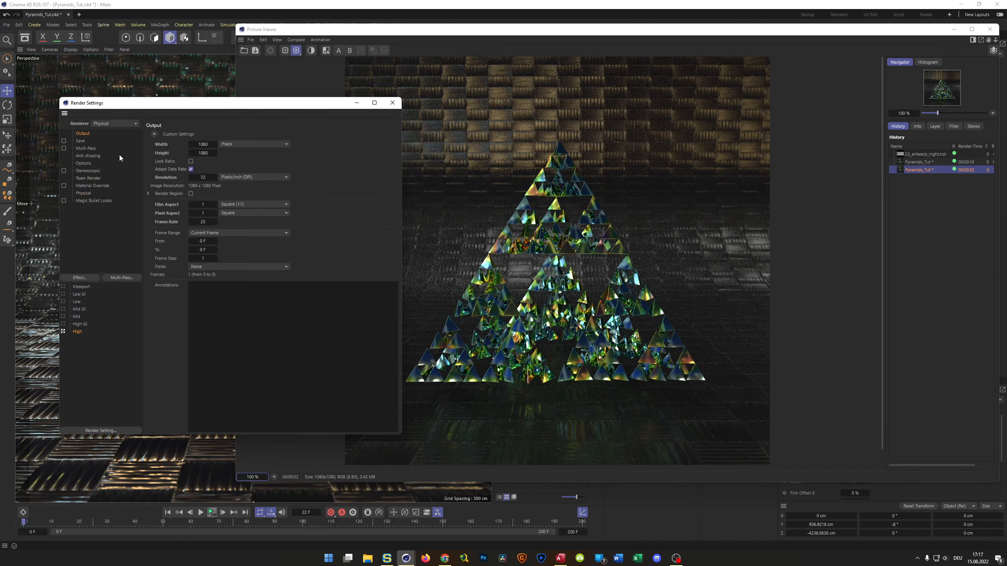
{"action": "left_click", "coordinate": [191, 161]}
{"action": "type", "text": "800"}
{"action": "key", "text": "Return"}
Activate the High GI render setting, lock its output ratio and set the size to 800 x 800 pixels
{"action": "left_click", "coordinate": [76, 324]}
{"action": "left_click", "coordinate": [191, 161]}
{"action": "left_click", "coordinate": [203, 144]}
{"action": "type", "text": "800"}
{"action": "key", "text": "Return"}
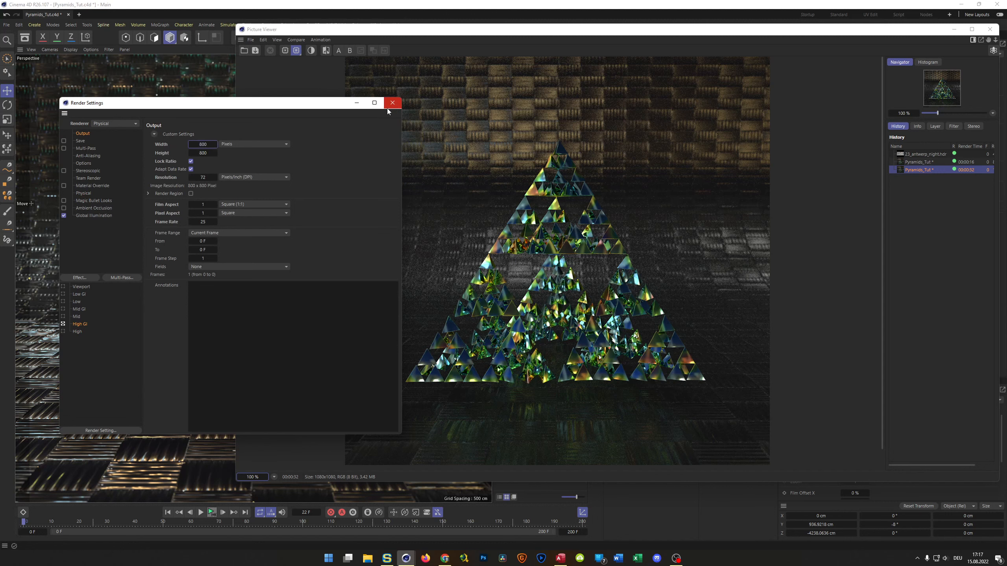
Start a test render with the High GI setting, stop it and close the Picture Viewer
{"action": "left_click", "coordinate": [520, 36]}
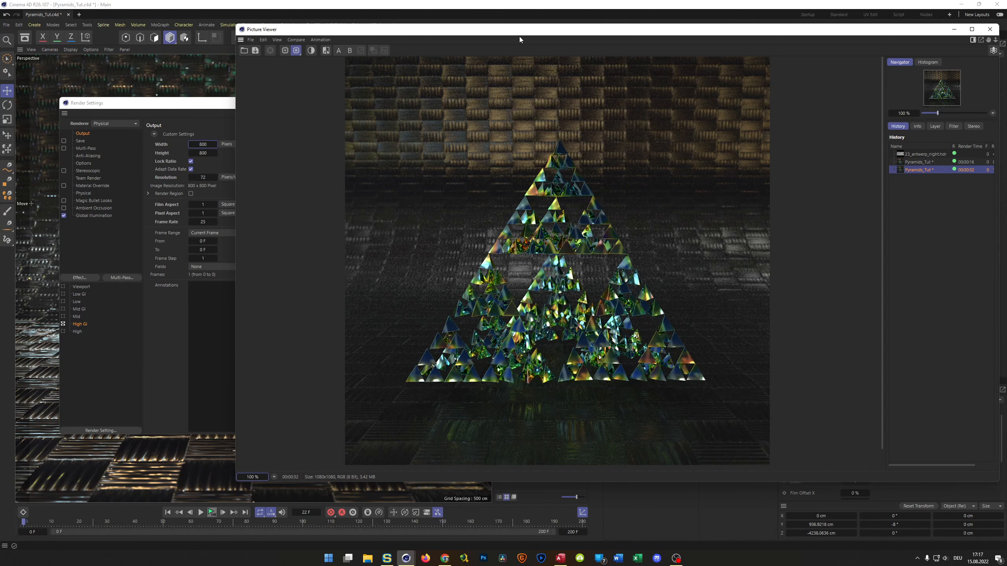
{"action": "key", "text": "shift+r"}
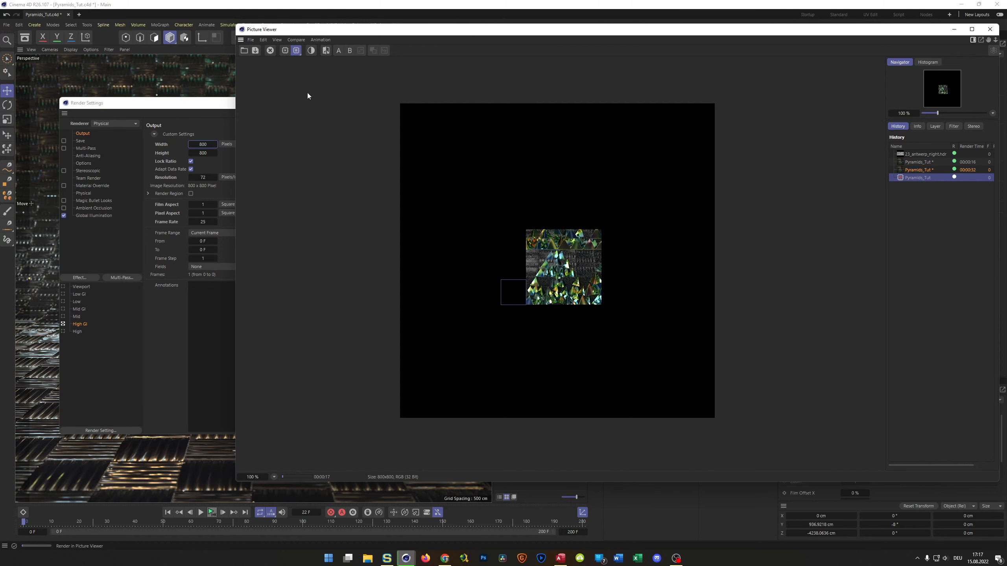
{"action": "left_click", "coordinate": [271, 52]}
{"action": "left_click", "coordinate": [511, 308]}
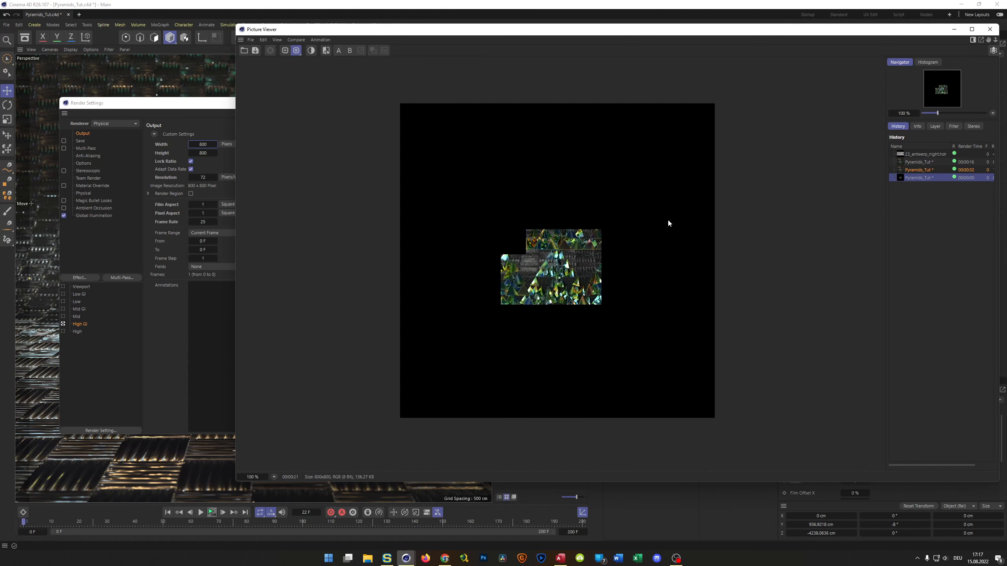
{"action": "left_click", "coordinate": [990, 29]}
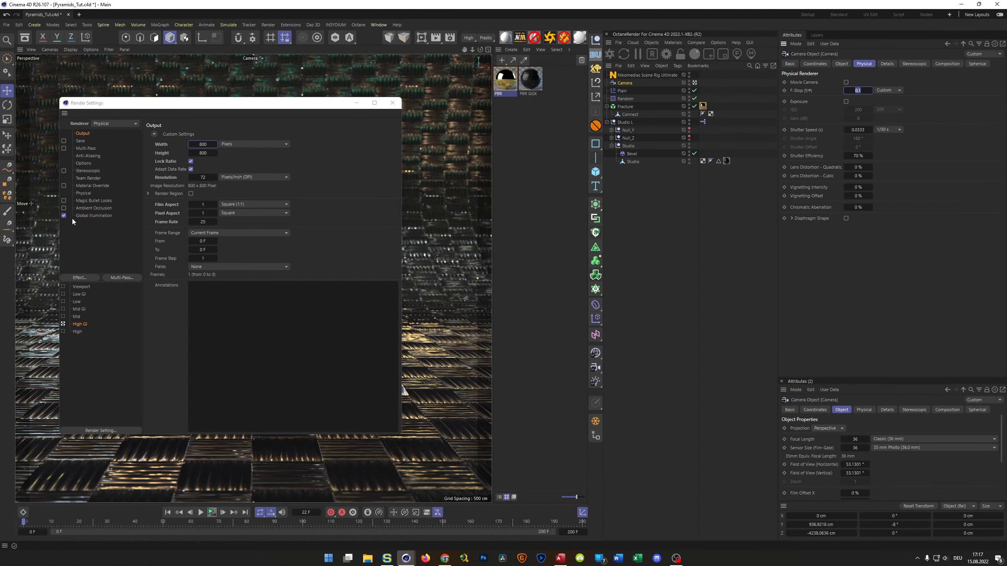
Make High the active render setting again and render the frame to the Picture Viewer beside the render settings
{"action": "left_click", "coordinate": [77, 331]}
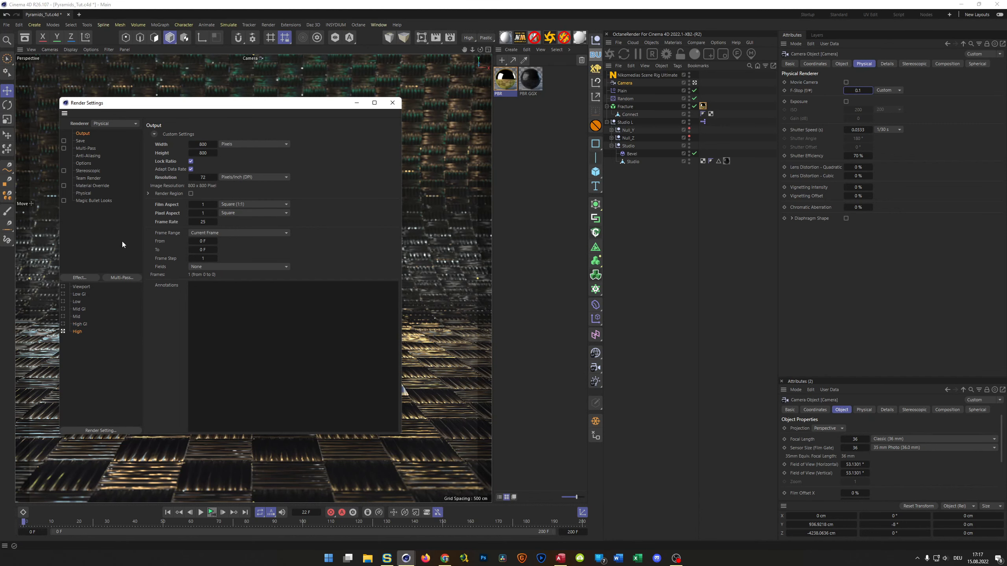
{"action": "left_click_drag", "start_coordinate": [161, 104], "coordinate": [210, 162]}
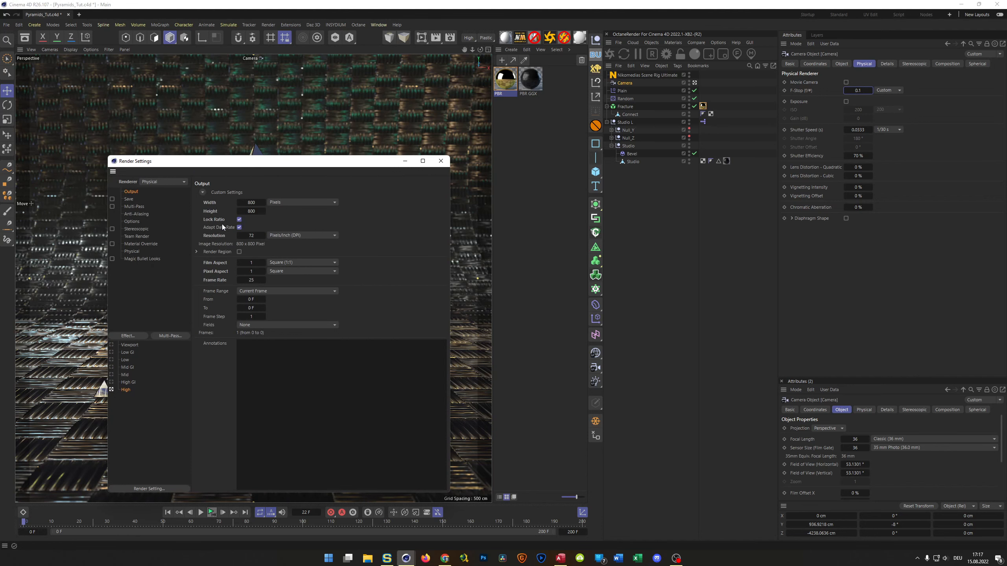
{"action": "key", "text": "shift+r"}
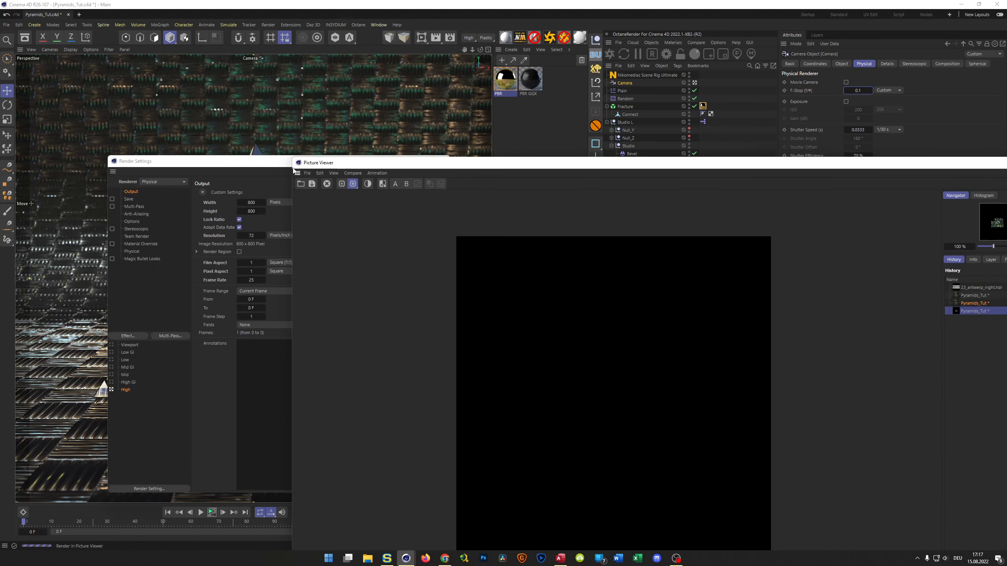
{"action": "left_click_drag", "start_coordinate": [290, 157], "coordinate": [530, 159]}
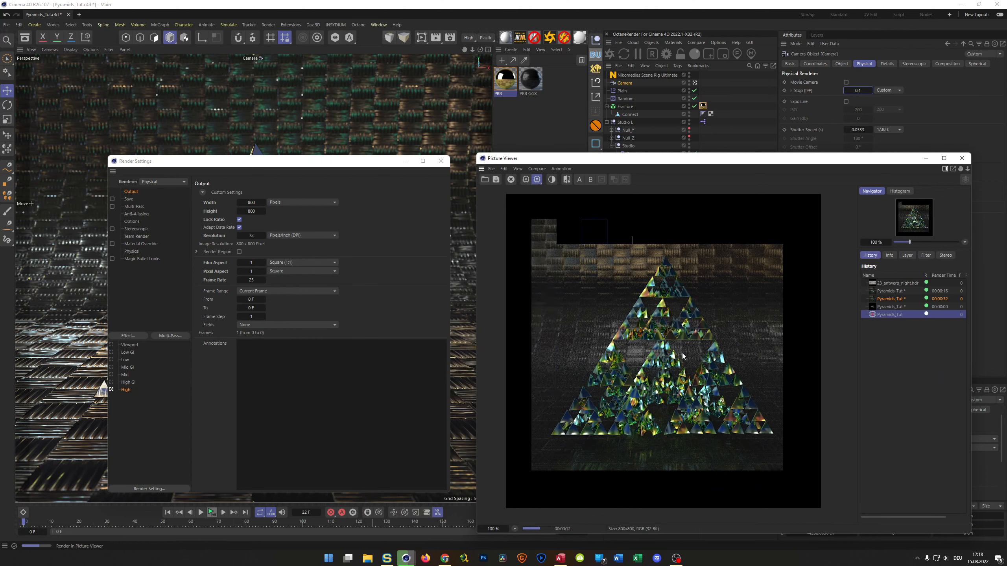
Set the High setting's Physical Blurriness Subdivision (Max) to 4 and re-render the frame to the Picture Viewer
{"action": "left_click", "coordinate": [133, 251]}
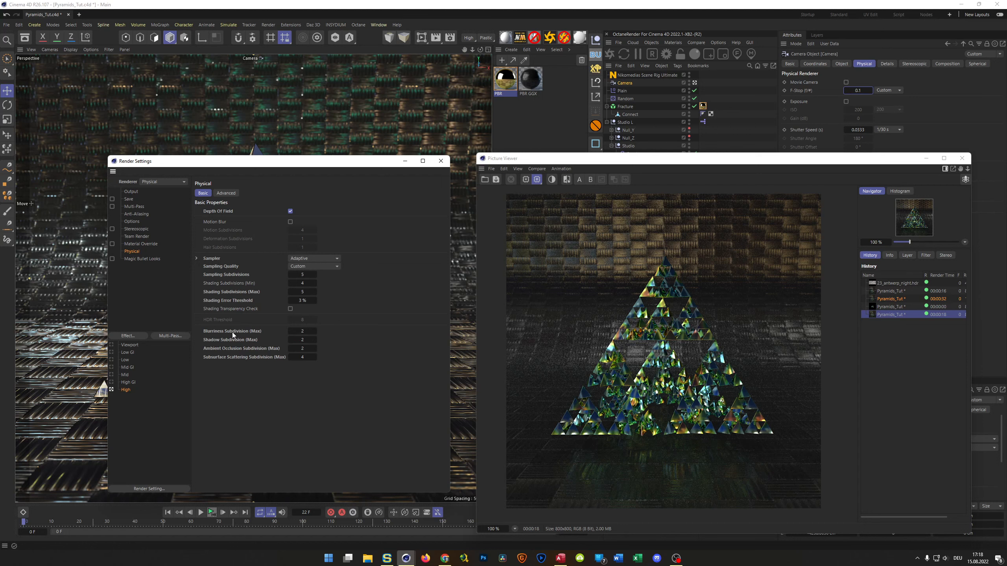
{"action": "left_click", "coordinate": [302, 331]}
{"action": "left_click", "coordinate": [306, 331]}
{"action": "key", "text": "shift+r"}
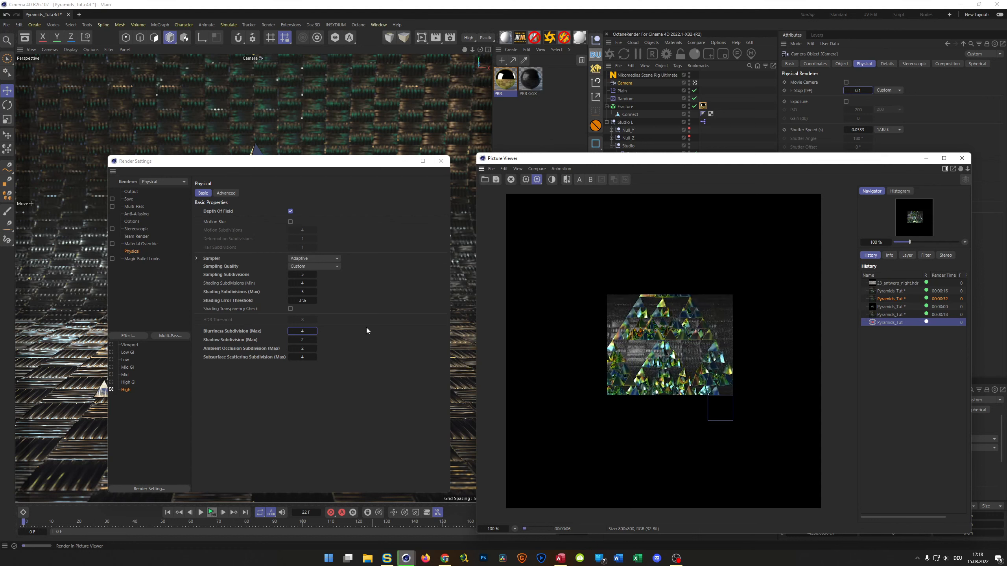
{"action": "left_click", "coordinate": [888, 315]}
{"action": "left_click", "coordinate": [887, 323]}
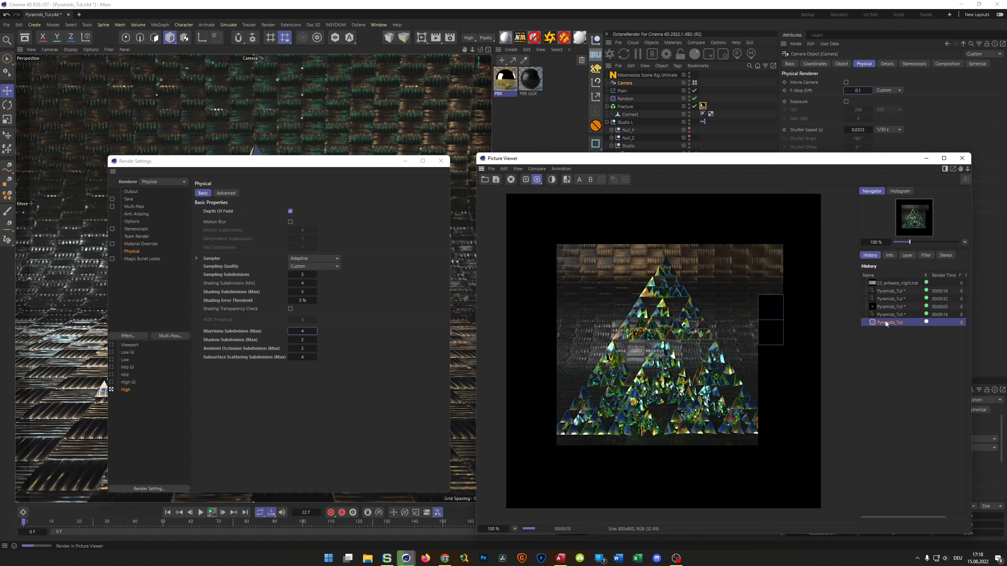
Set the Ambient Occlusion and Subsurface Scattering Subdivisions (Max) to 0 and the Shadow Subdivision (Max) to 2
{"action": "left_click_drag", "start_coordinate": [304, 358], "coordinate": [297, 350]}
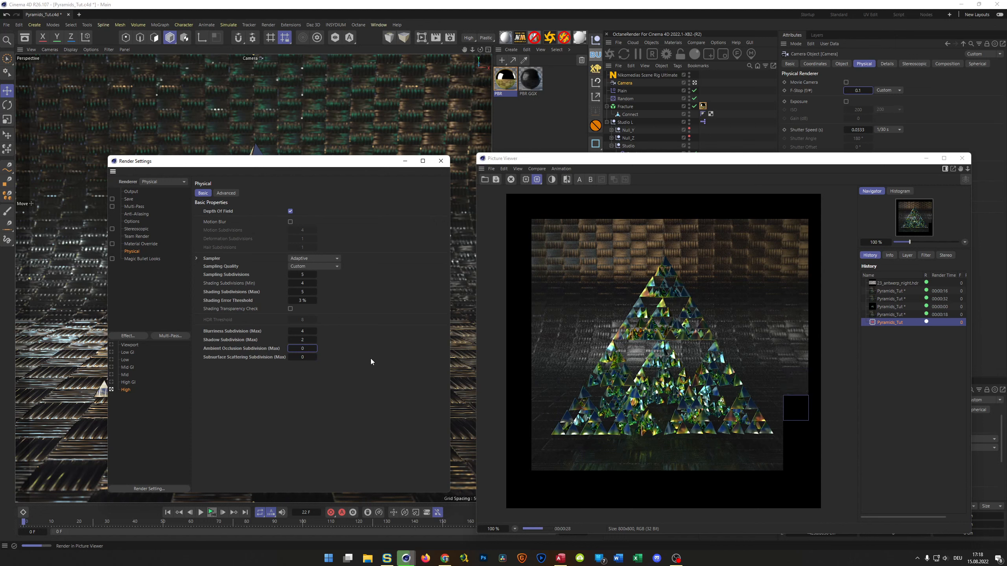
{"action": "left_click", "coordinate": [305, 340]}
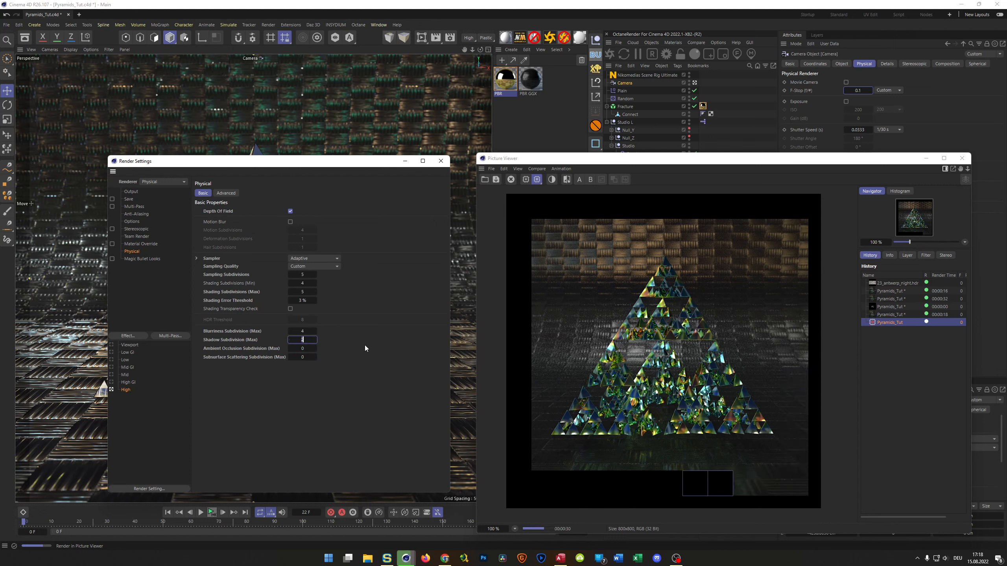
{"action": "type", "text": "2"}
{"action": "key", "text": "Return"}
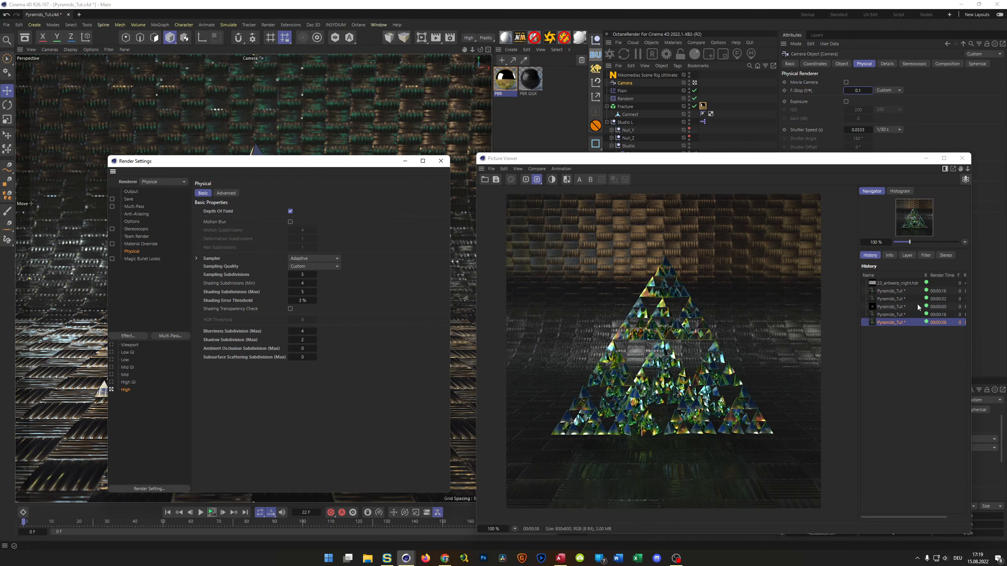
Compare the new higher-blurriness render with the previous one in the Picture Viewer history
{"action": "left_click", "coordinate": [902, 316]}
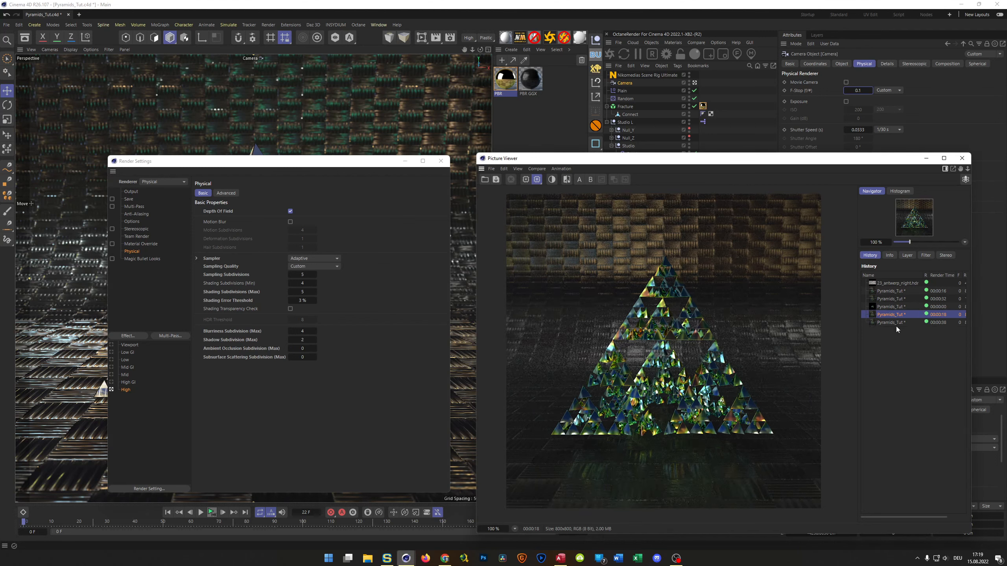
{"action": "left_click", "coordinate": [894, 325]}
{"action": "left_click", "coordinate": [897, 316]}
{"action": "left_click", "coordinate": [896, 324]}
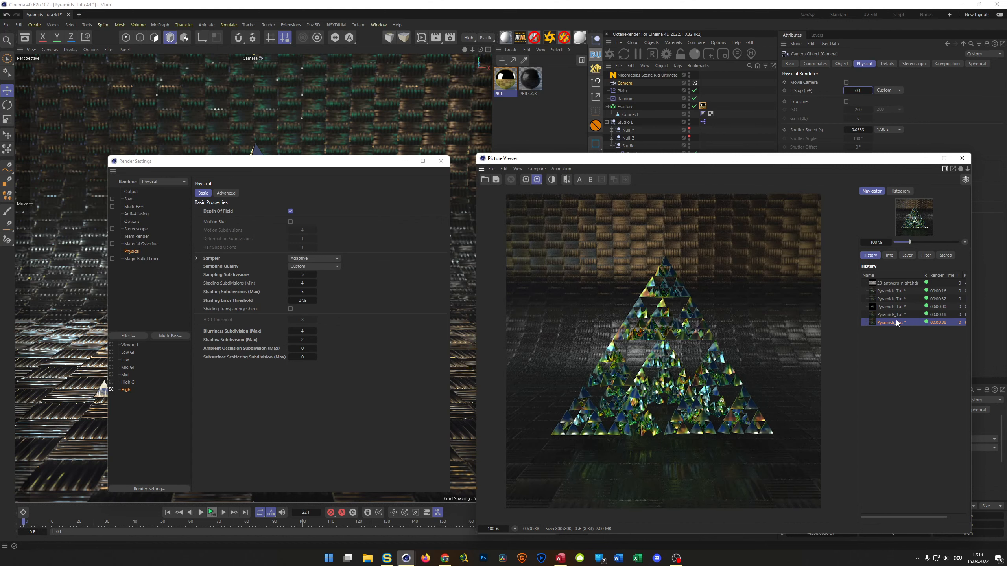
{"action": "left_click", "coordinate": [899, 317]}
{"action": "left_click", "coordinate": [898, 325]}
Add the Denoiser effect to the High render setting and render the frame again to the Picture Viewer
{"action": "left_click", "coordinate": [141, 337]}
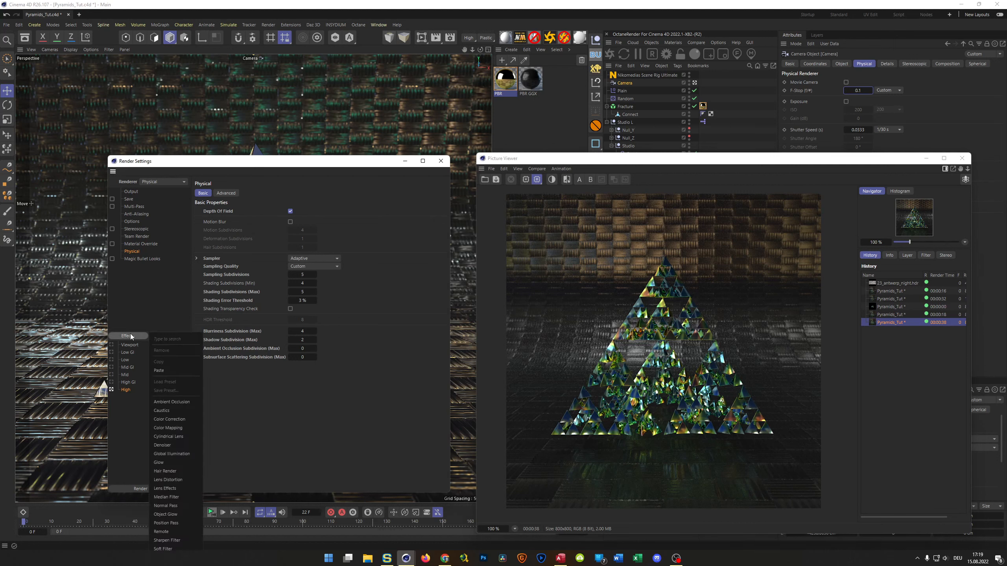
{"action": "left_click", "coordinate": [172, 444]}
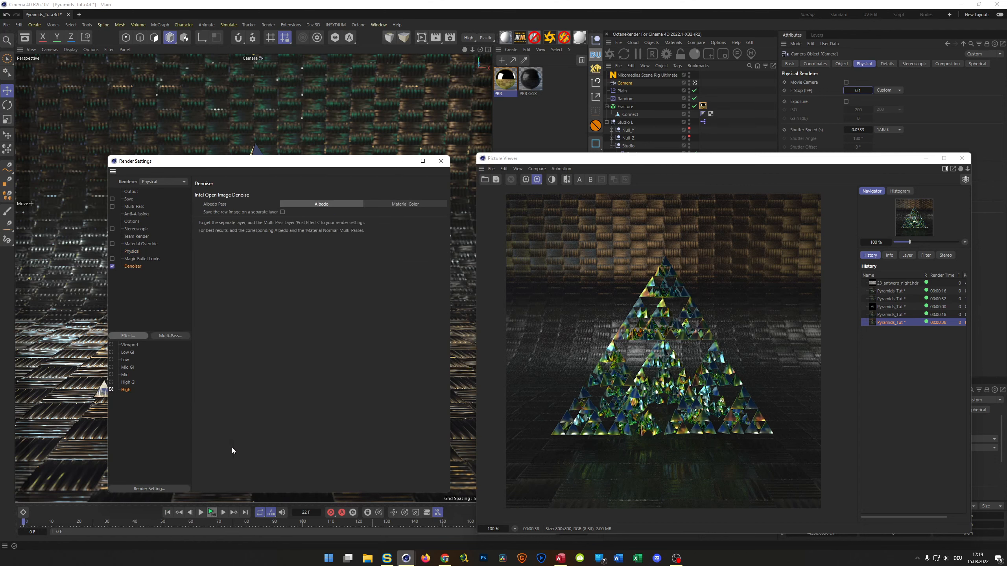
{"action": "left_click", "coordinate": [590, 164]}
{"action": "key", "text": "shift+r"}
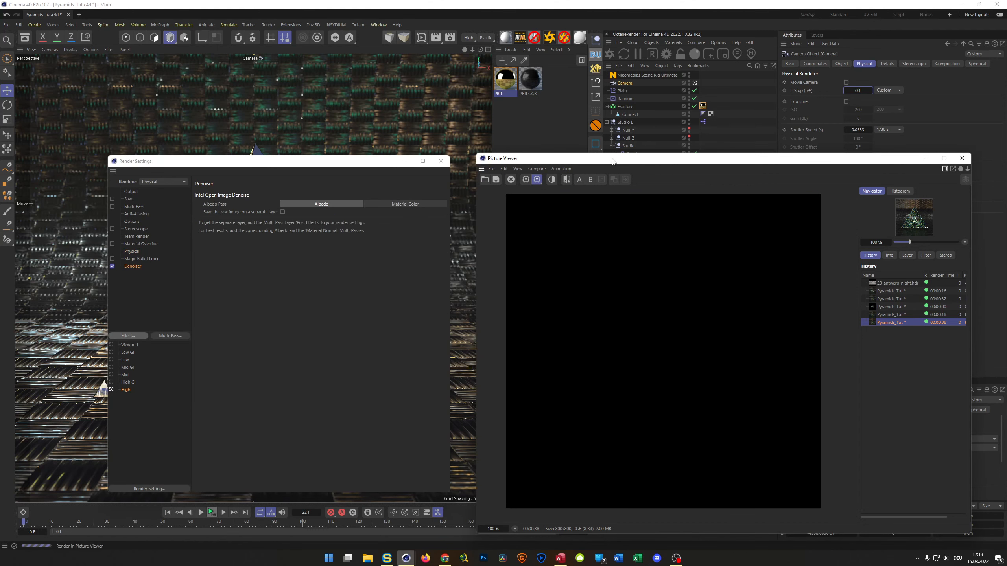
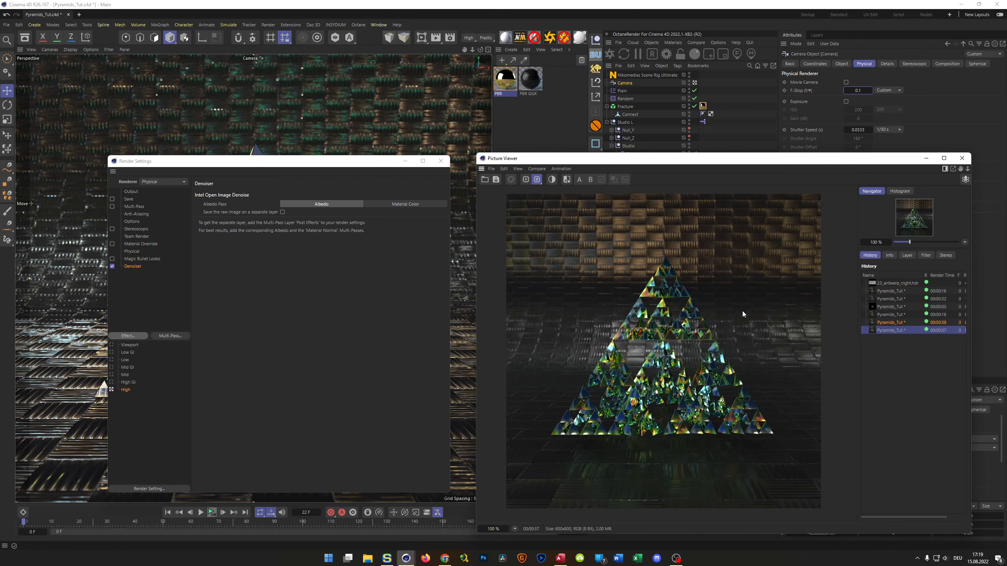
Compare the denoised render with the last render made without the Denoiser
{"action": "left_click", "coordinate": [889, 324]}
{"action": "left_click", "coordinate": [887, 330]}
{"action": "left_click", "coordinate": [888, 324]}
{"action": "left_click", "coordinate": [888, 329]}
{"action": "left_click", "coordinate": [892, 325]}
{"action": "left_click", "coordinate": [892, 330]}
Activate the Mid render setting, check its output size and render the frame to the Picture Viewer
{"action": "left_click", "coordinate": [111, 375]}
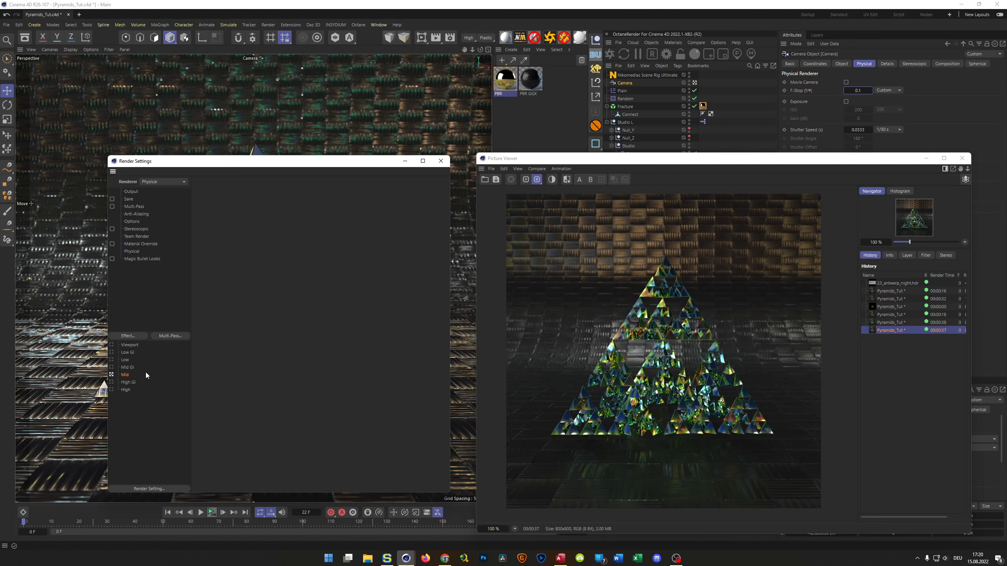
{"action": "left_click", "coordinate": [126, 193]}
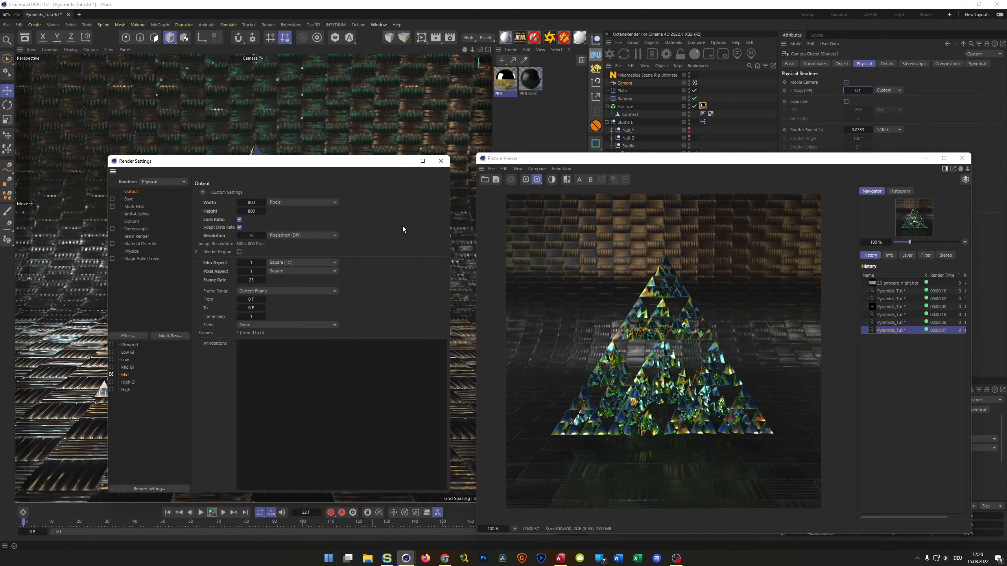
{"action": "key", "text": "shift+r"}
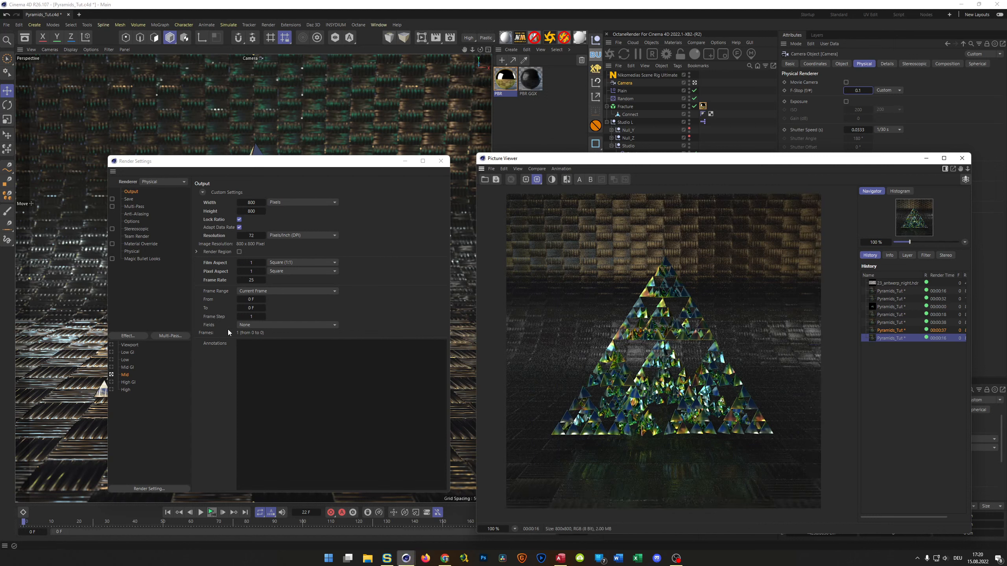
Activate the Mid GI render setting, check its Global Illumination and output options, and render the frame
{"action": "left_click", "coordinate": [115, 363]}
{"action": "left_click", "coordinate": [135, 274]}
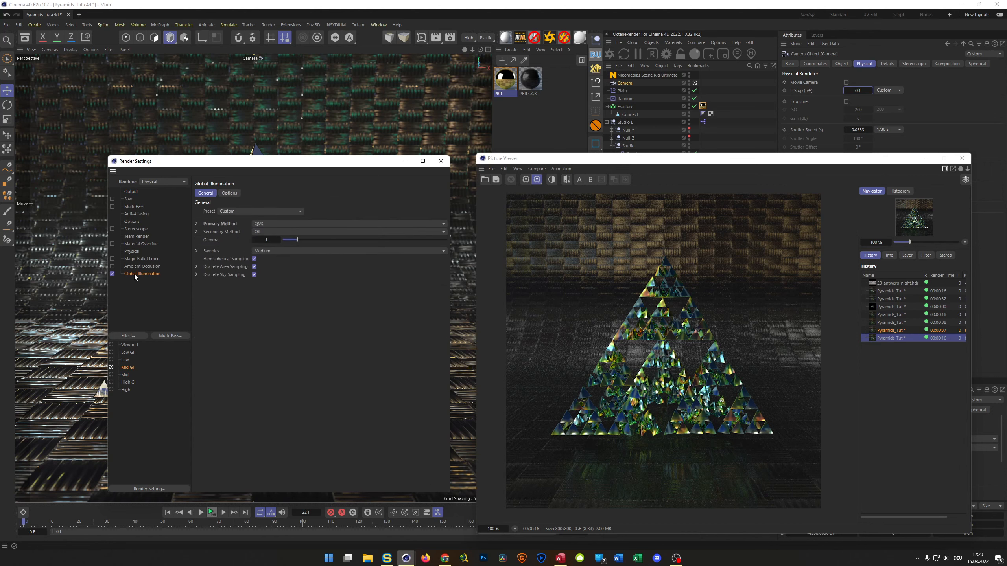
{"action": "left_click", "coordinate": [134, 192]}
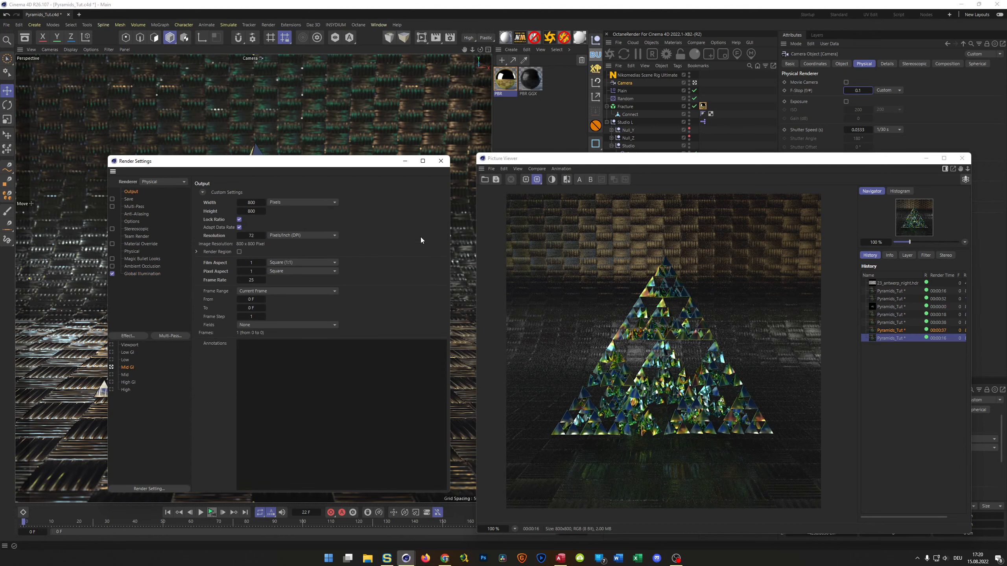
{"action": "key", "text": "shift+r"}
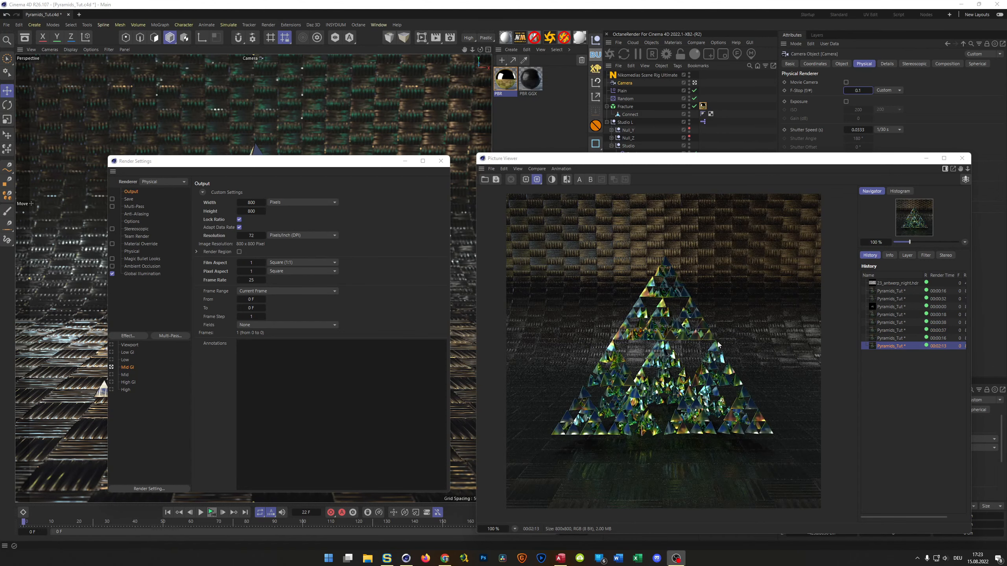
Compare the Mid GI render with the Mid render in the Picture Viewer history
{"action": "left_click", "coordinate": [891, 339]}
{"action": "left_click", "coordinate": [888, 345]}
{"action": "left_click", "coordinate": [889, 338]}
{"action": "left_click", "coordinate": [888, 344]}
{"action": "left_click", "coordinate": [888, 338]}
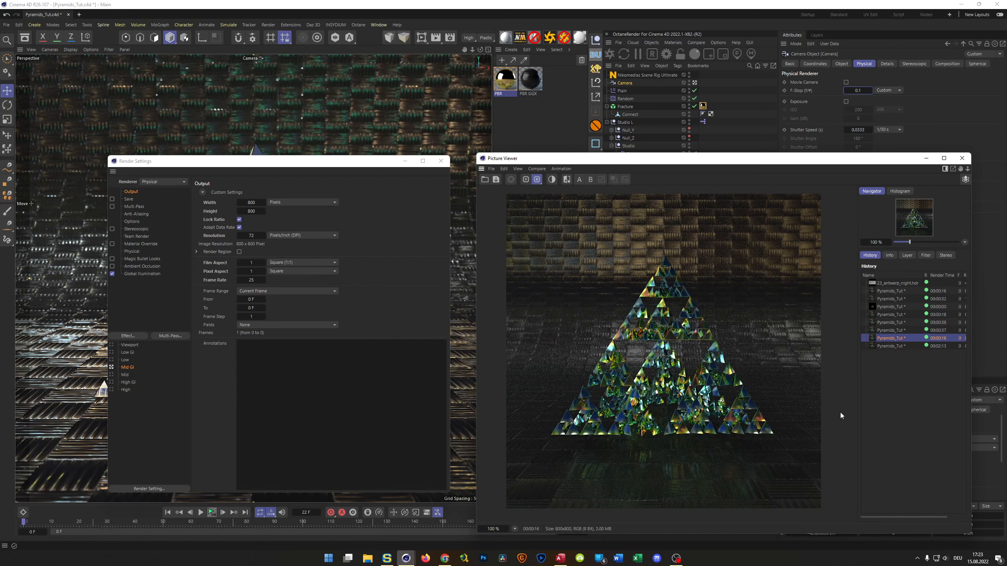
{"action": "left_click", "coordinate": [888, 346]}
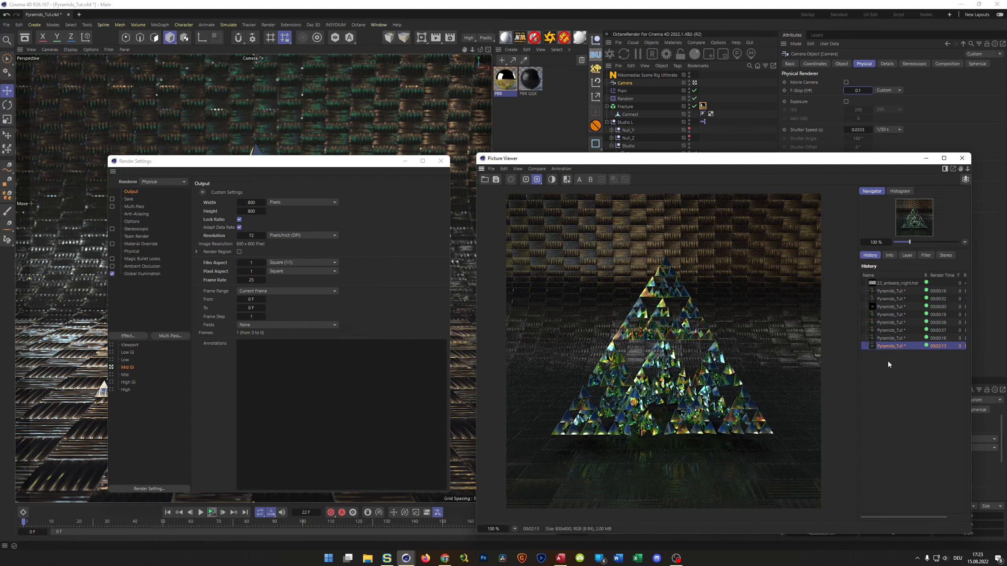
Close the Picture Viewer, make Mid the active render setting again and close the render settings
{"action": "left_click", "coordinate": [962, 157]}
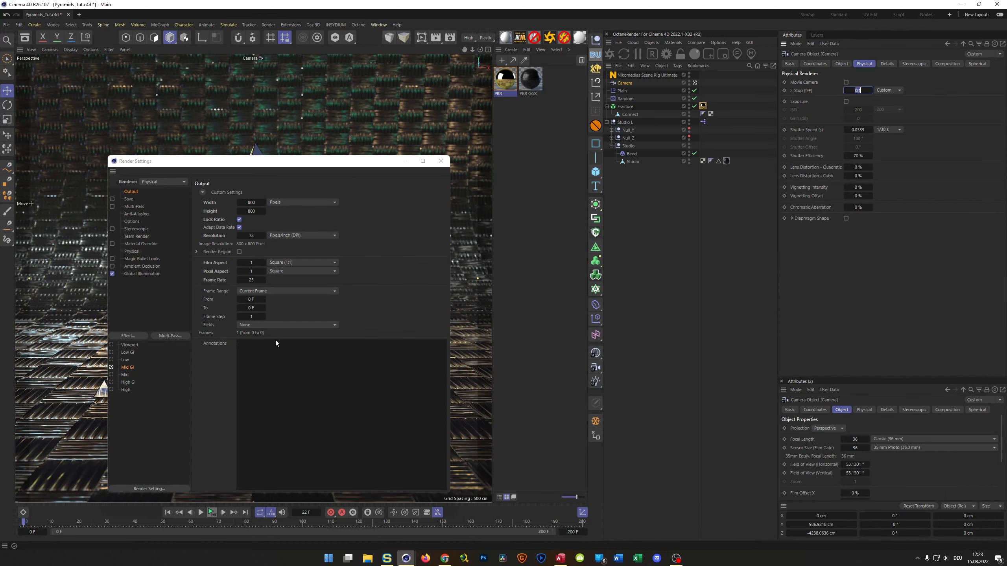
{"action": "left_click", "coordinate": [112, 375]}
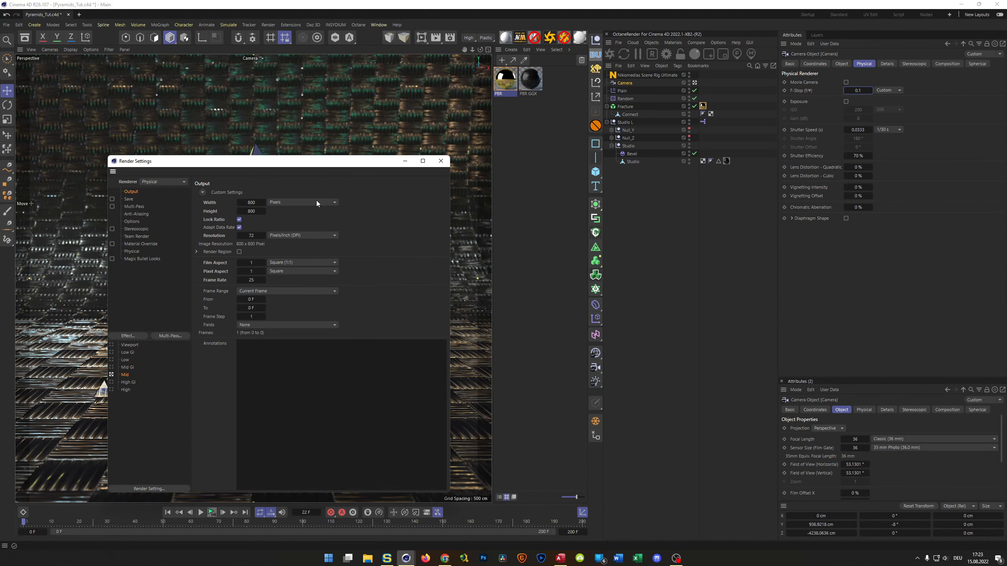
{"action": "left_click", "coordinate": [441, 161]}
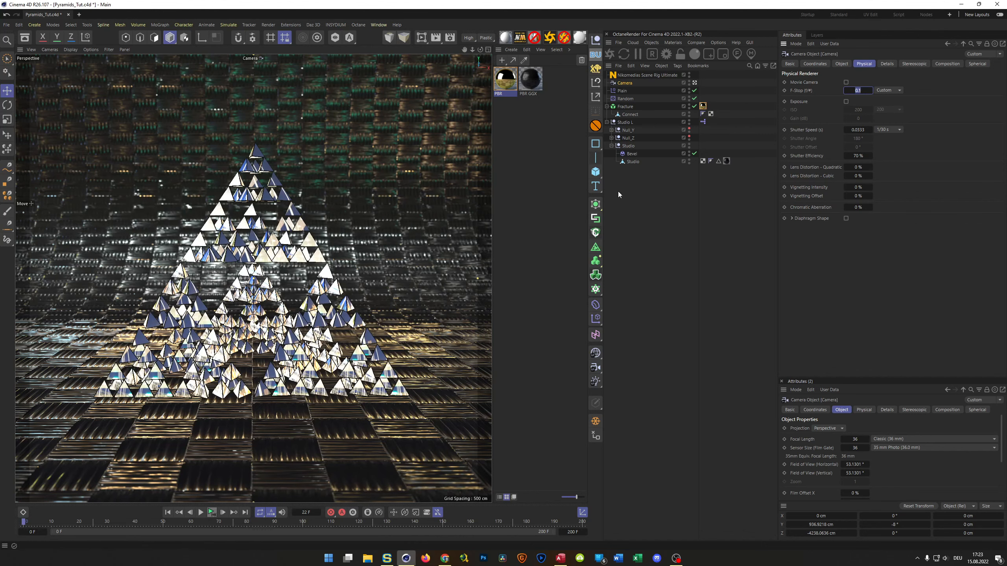
Collapse the studio hierarchy in the object list and open the Nikomedias Scene Rig Ultimate category in the Asset Browser
{"action": "left_click", "coordinate": [607, 122]}
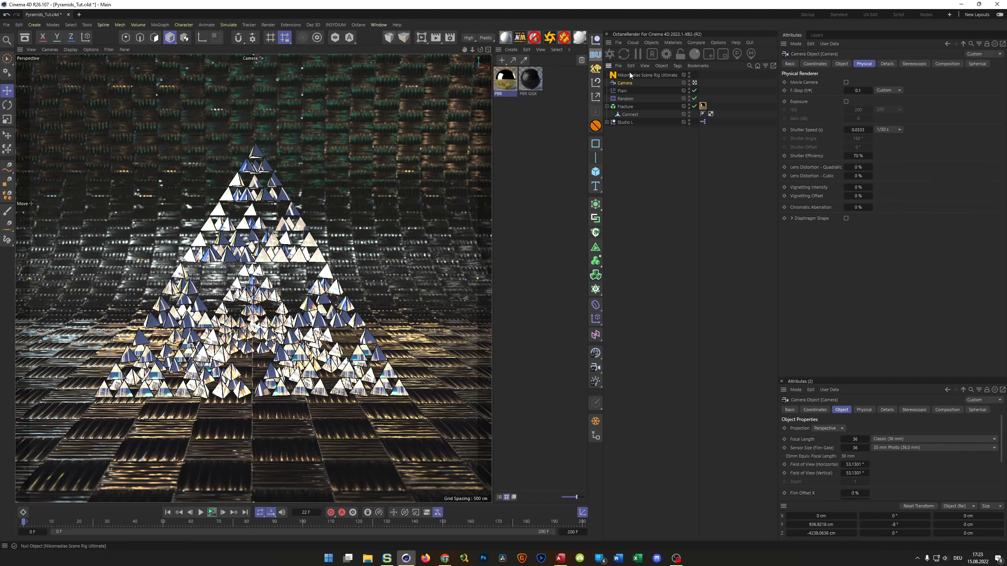
{"action": "left_click", "coordinate": [25, 38]}
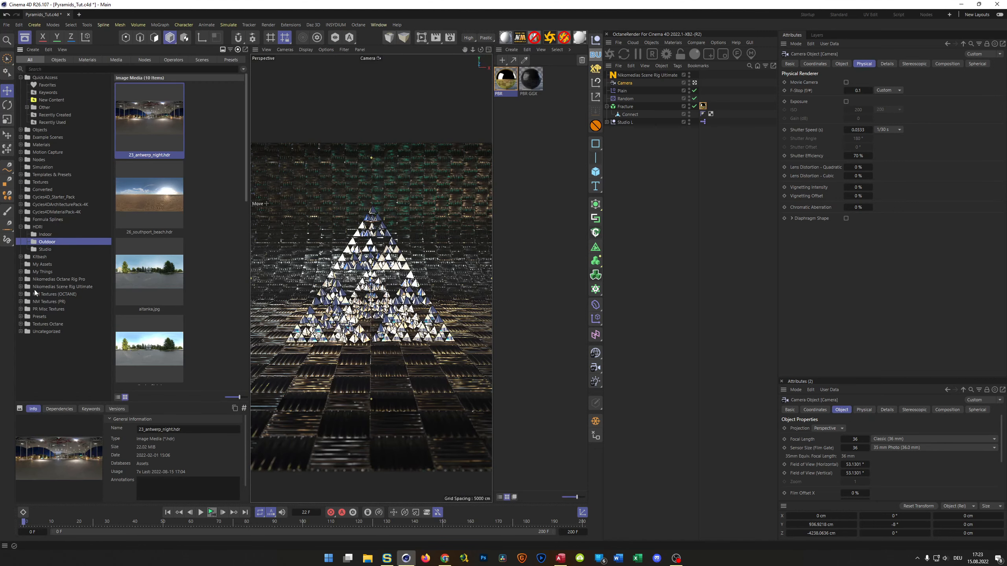
{"action": "left_click", "coordinate": [21, 227]}
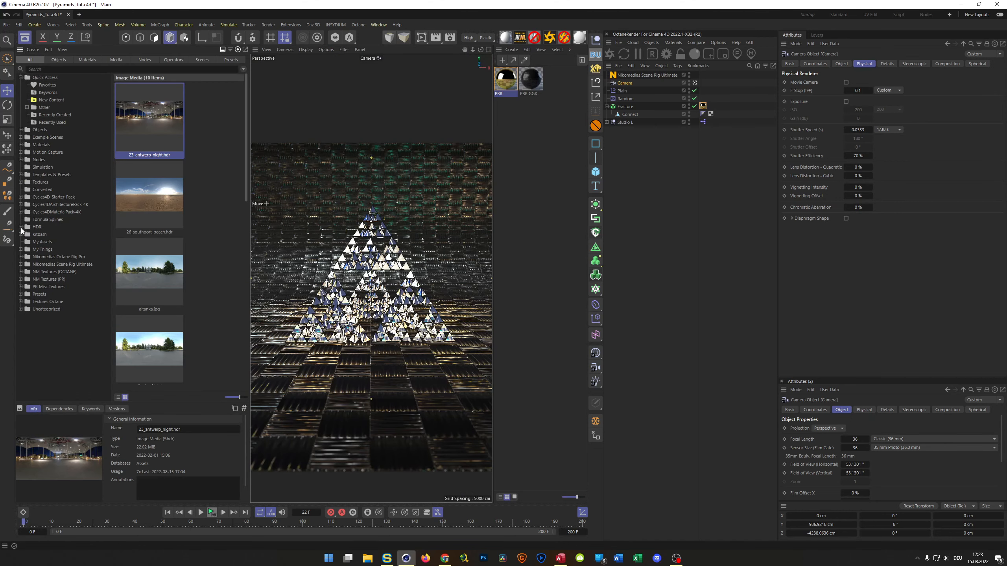
{"action": "left_click", "coordinate": [20, 265]}
{"action": "left_click", "coordinate": [34, 265]}
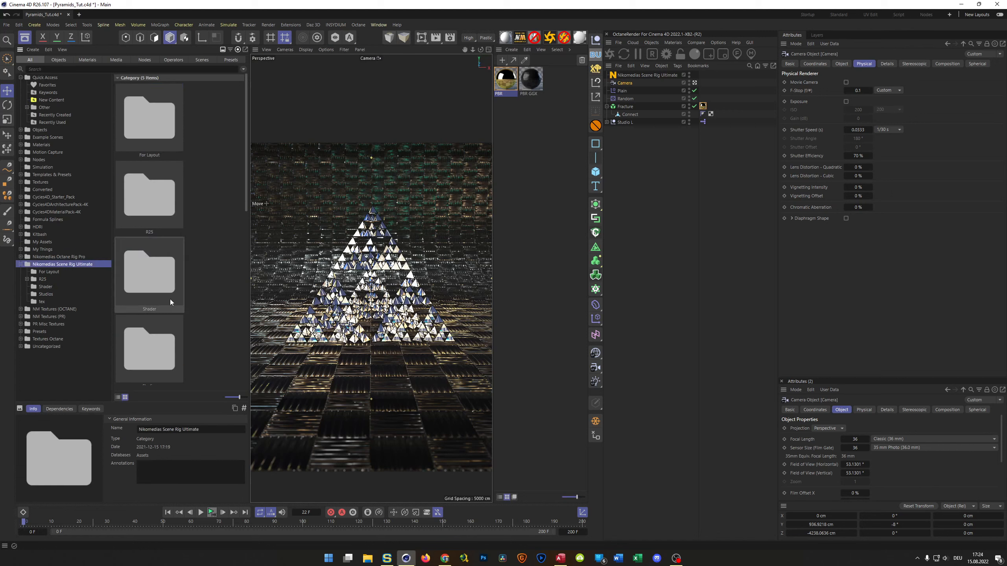
Add the Softbox object from the Scene Rig library to the scene and close the Asset Browser
{"action": "scroll", "coordinate": [181, 298], "scroll_direction": "down", "scroll_amount": 5}
{"action": "scroll", "coordinate": [181, 298], "scroll_direction": "up", "scroll_amount": 2}
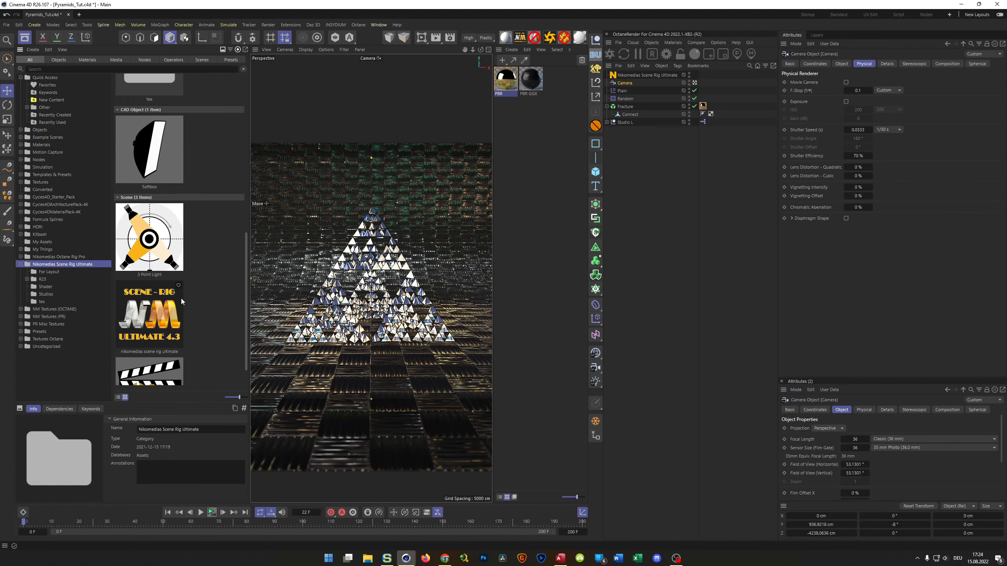
{"action": "left_click", "coordinate": [168, 174]}
{"action": "left_click_drag", "start_coordinate": [139, 159], "coordinate": [653, 270]}
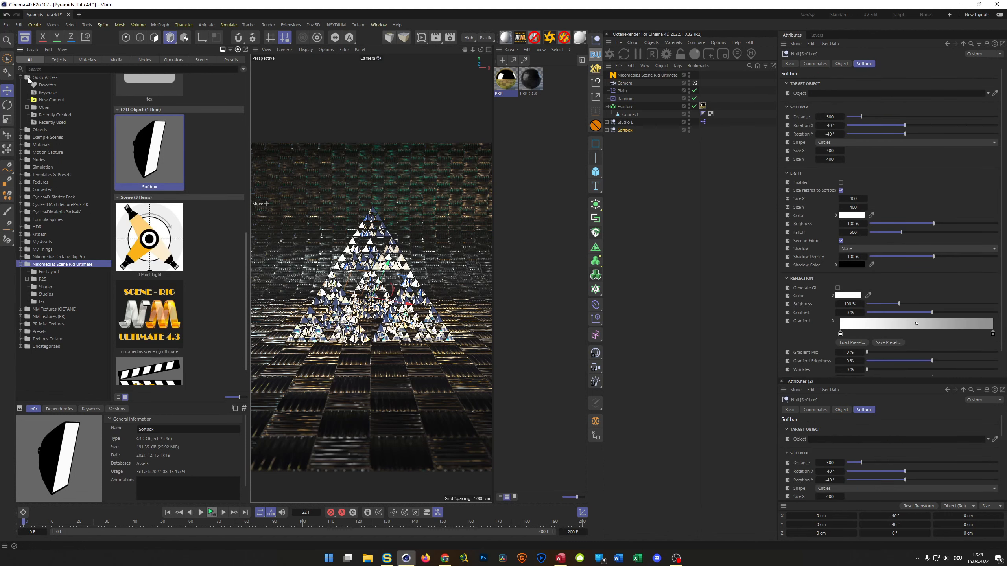
{"action": "left_click", "coordinate": [22, 41]}
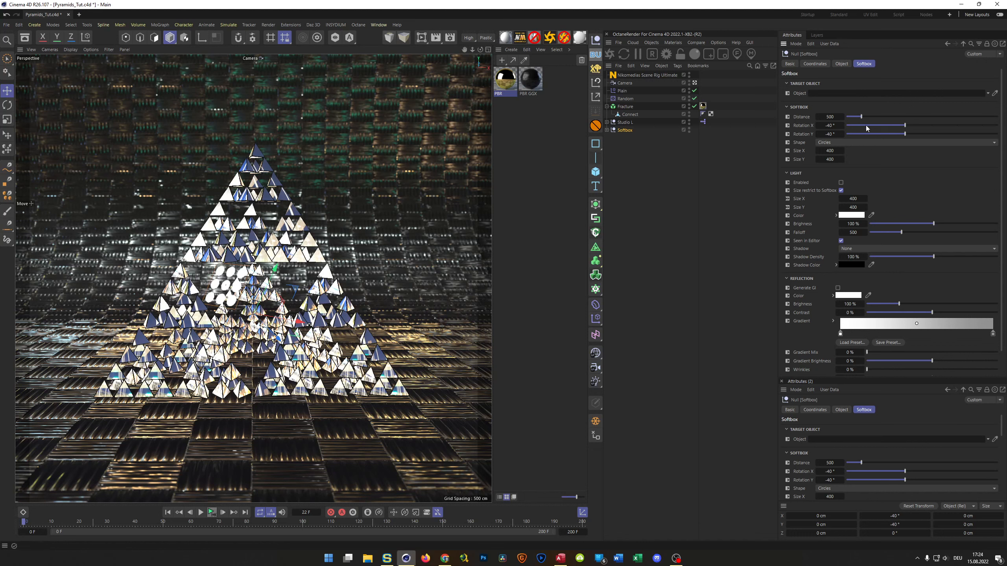
Set the softbox shape to Rounded Corners and its distance to 3754
{"action": "left_click", "coordinate": [832, 142]}
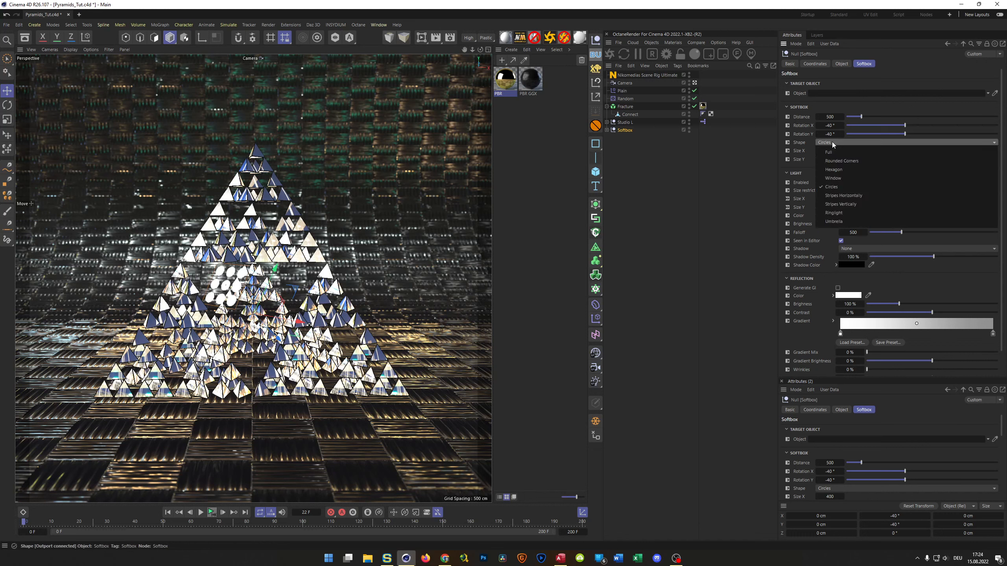
{"action": "left_click", "coordinate": [833, 178]}
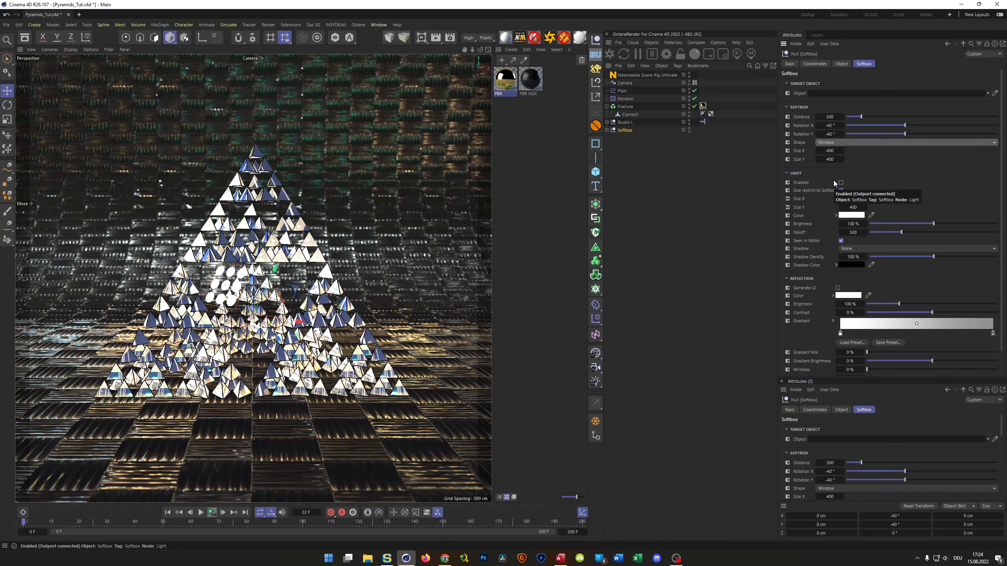
{"action": "left_click", "coordinate": [850, 142]}
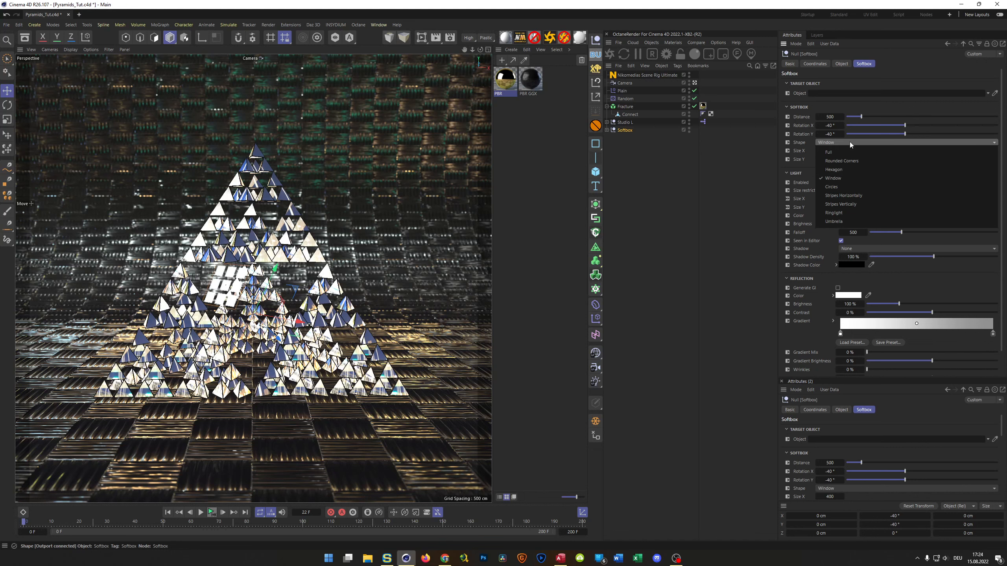
{"action": "left_click", "coordinate": [850, 142]}
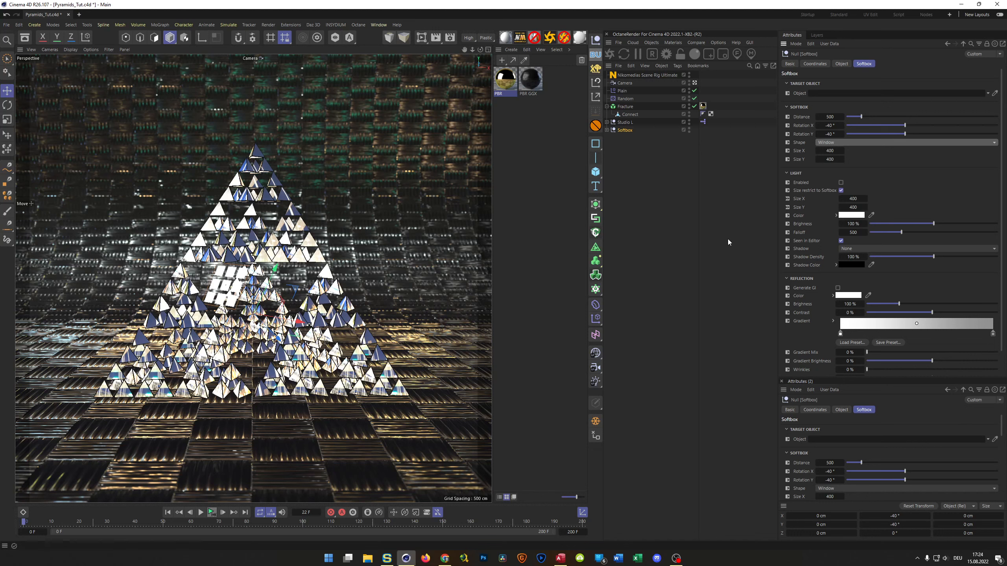
{"action": "left_click", "coordinate": [880, 142]}
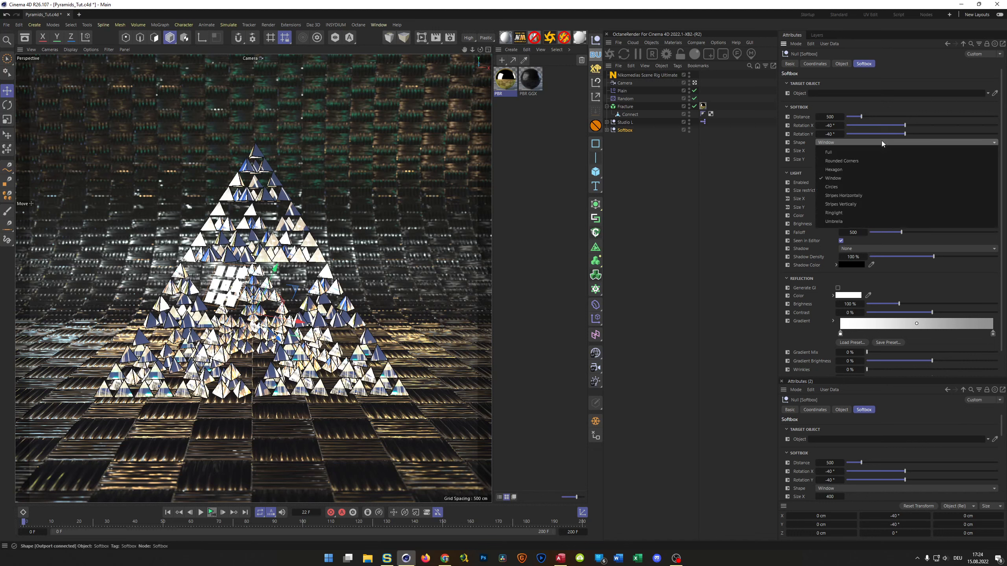
{"action": "left_click", "coordinate": [875, 160]}
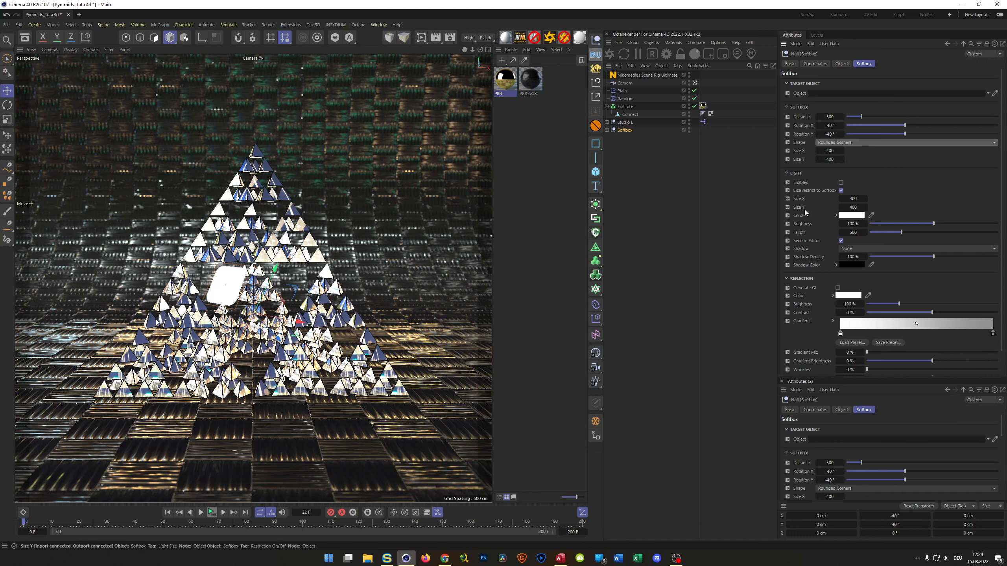
{"action": "left_click_drag", "start_coordinate": [829, 117], "coordinate": [944, 117]}
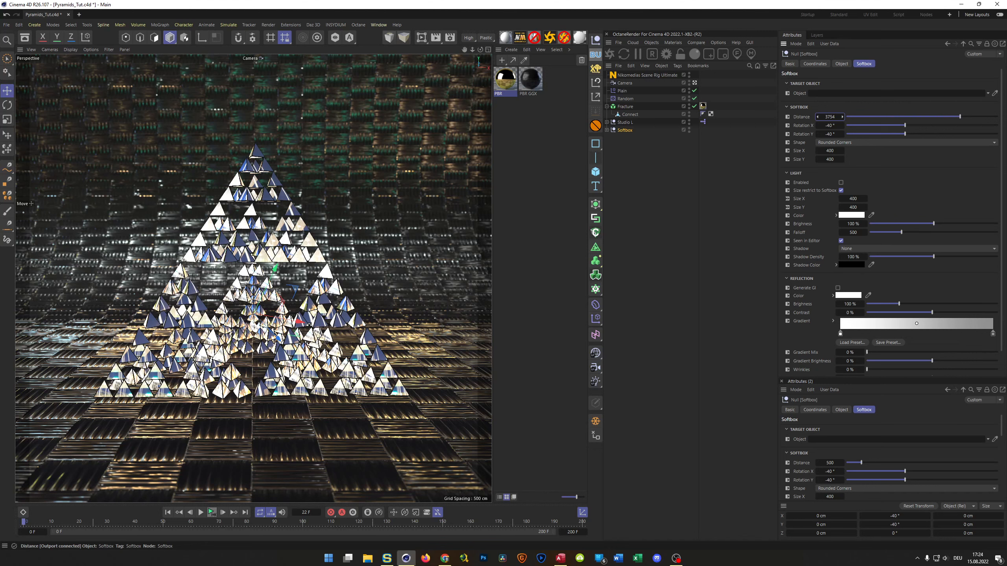
{"action": "left_click_drag", "start_coordinate": [829, 117], "coordinate": [829, 117]}
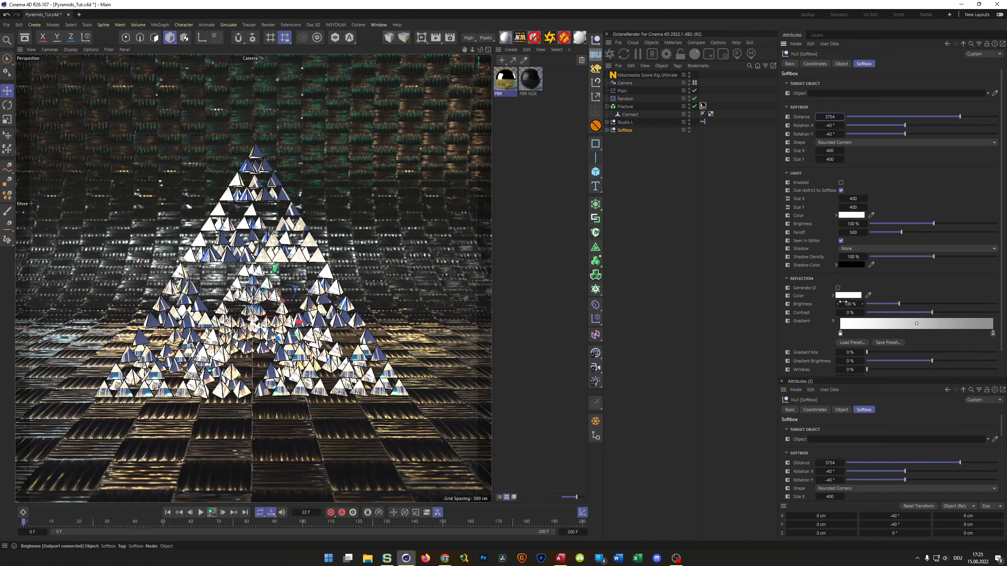
Try falloff values of 716 and about 386 for the softbox light
{"action": "left_click_drag", "start_coordinate": [854, 235], "coordinate": [908, 234]}
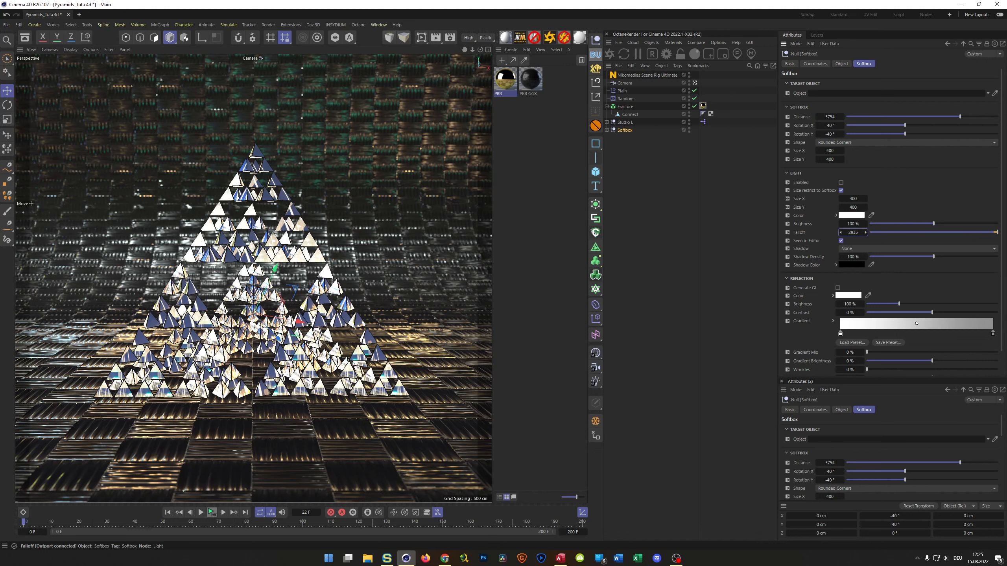
{"action": "left_click_drag", "start_coordinate": [908, 235], "coordinate": [878, 235]}
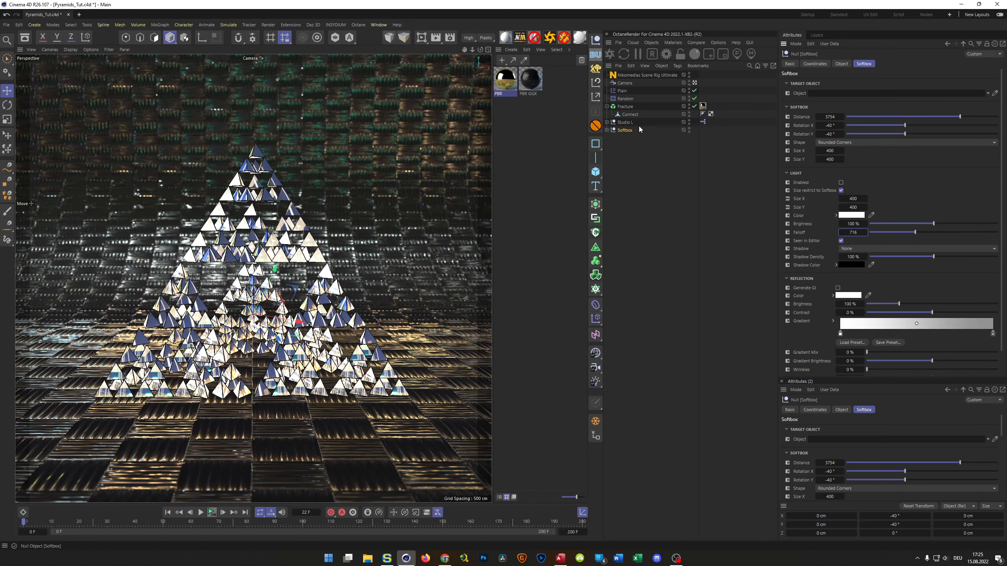
{"action": "left_click", "coordinate": [630, 131]}
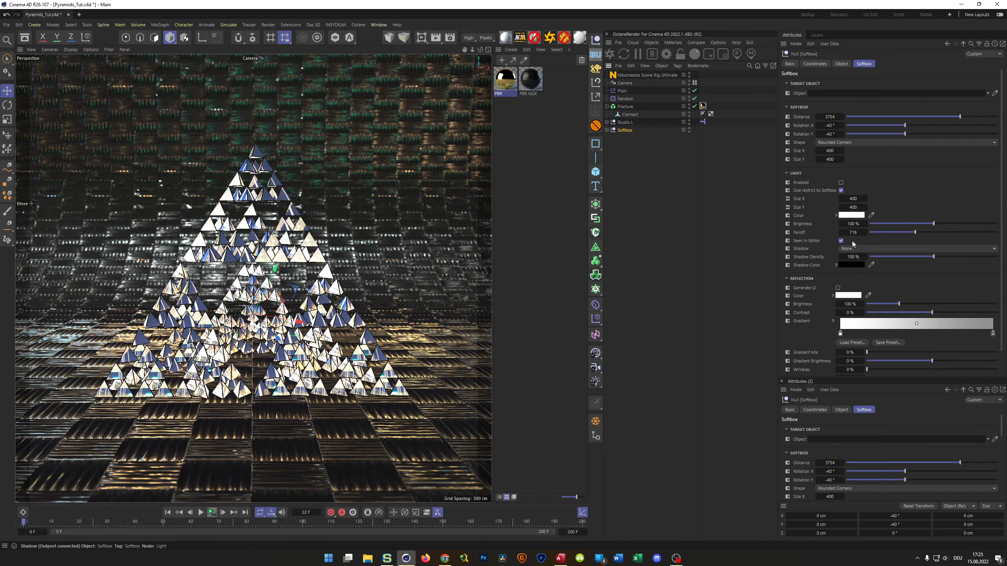
{"action": "left_click_drag", "start_coordinate": [853, 233], "coordinate": [830, 232]}
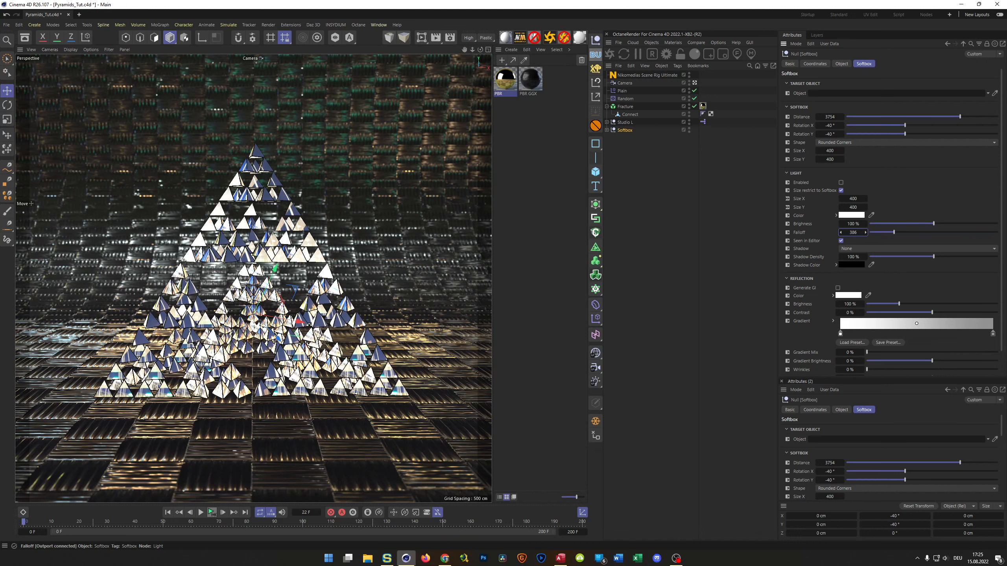
Enable the softbox light with a falloff of 6091 and a brightness of 50%
{"action": "left_click", "coordinate": [841, 183]}
{"action": "mouse_move", "coordinate": [865, 233]}
{"action": "left_mouse_down"}
{"action": "mouse_move", "coordinate": [969, 232]}
{"action": "mouse_move", "coordinate": [853, 234]}
{"action": "left_mouse_up"}
{"action": "left_click", "coordinate": [855, 225]}
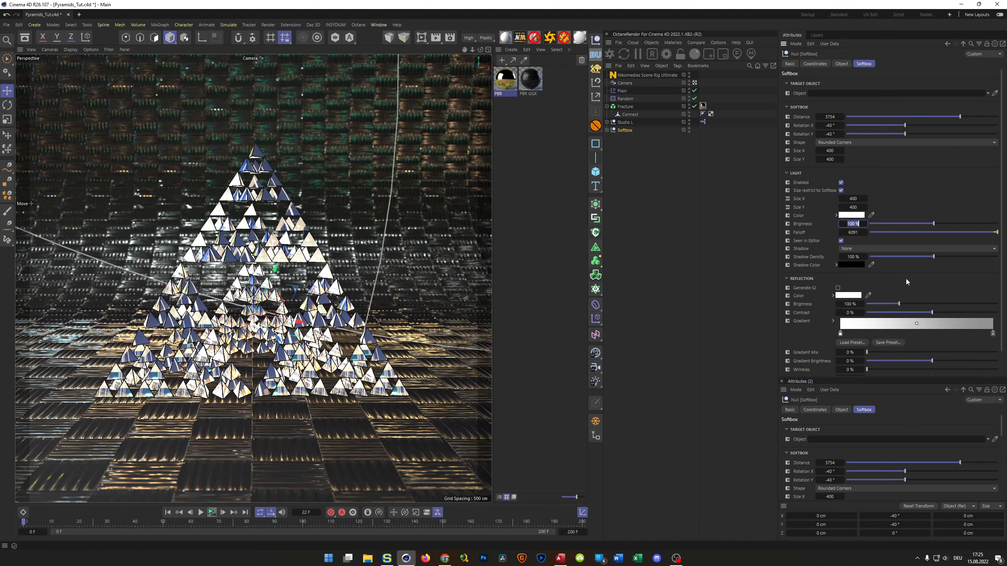
{"action": "type", "text": "50"}
{"action": "key", "text": "Return"}
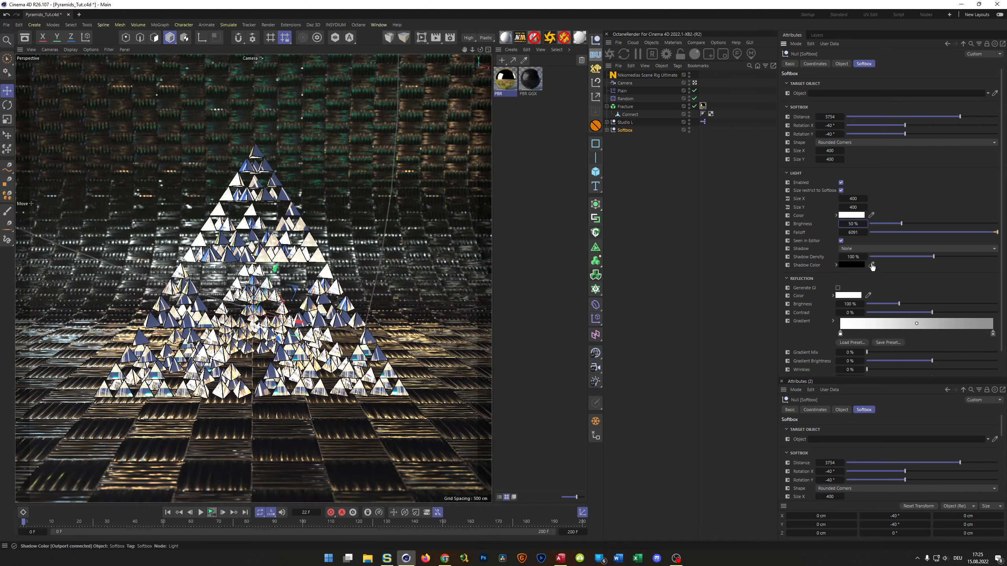
Set the softbox light's shadow type to Soft and save the project
{"action": "left_click", "coordinate": [848, 248]}
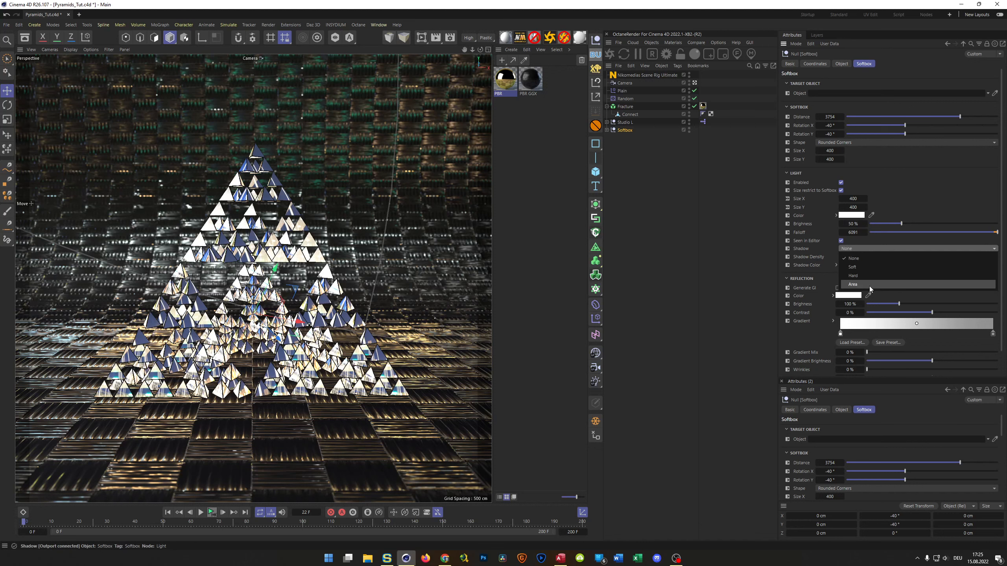
{"action": "left_click", "coordinate": [878, 269]}
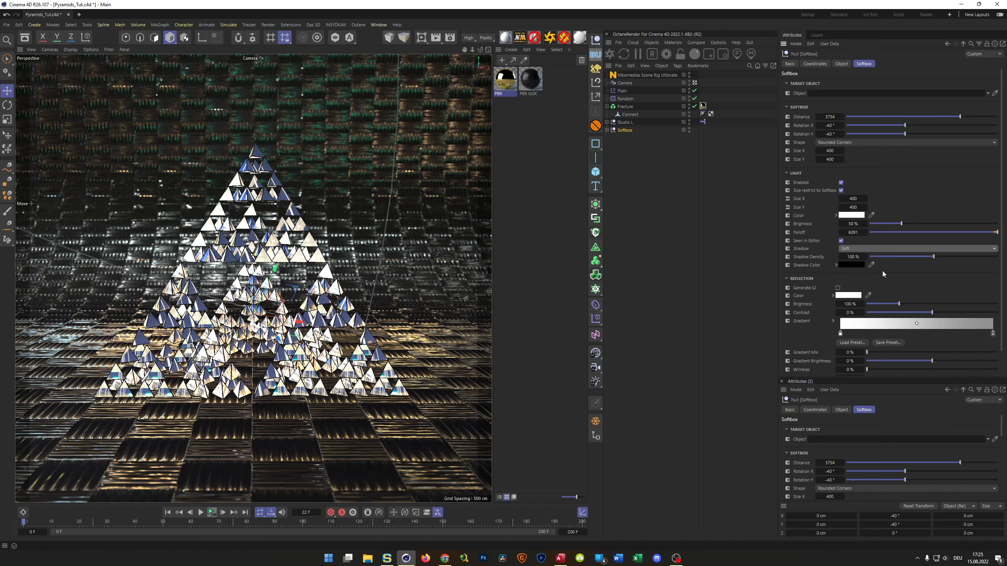
{"action": "key", "text": "ctrl+s"}
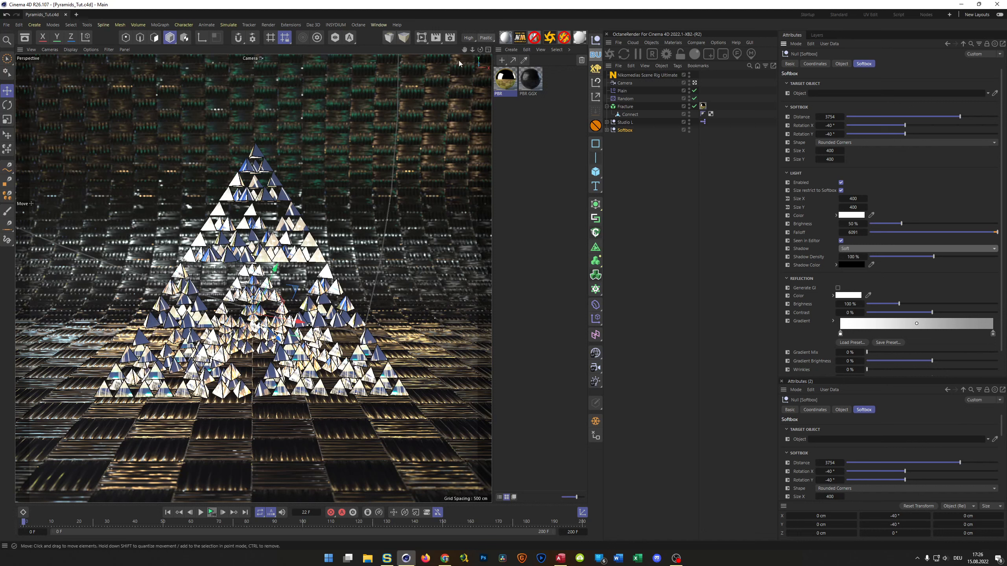
Reopen the Picture Viewer and render the scene with the softbox light into it
{"action": "key", "text": "shift+F6"}
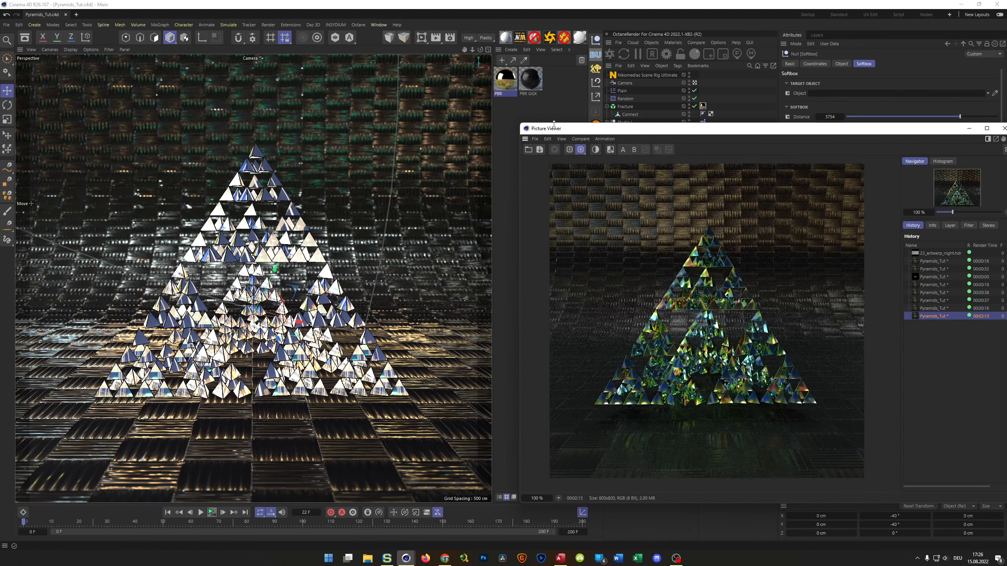
{"action": "left_click_drag", "start_coordinate": [634, 128], "coordinate": [531, 123]}
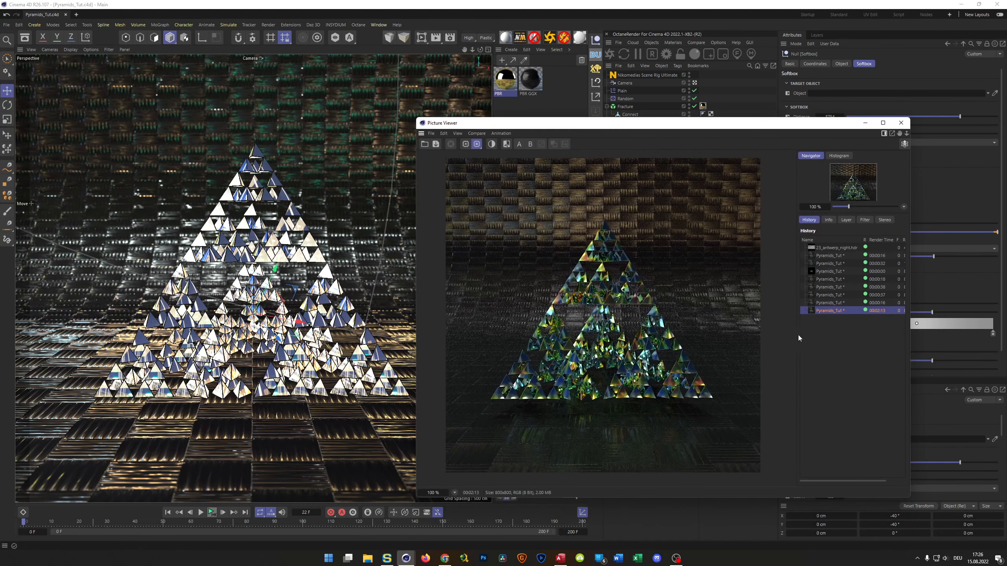
{"action": "left_click", "coordinate": [826, 304]}
{"action": "left_click", "coordinate": [828, 311]}
{"action": "left_click_drag", "start_coordinate": [818, 131], "coordinate": [863, 171]}
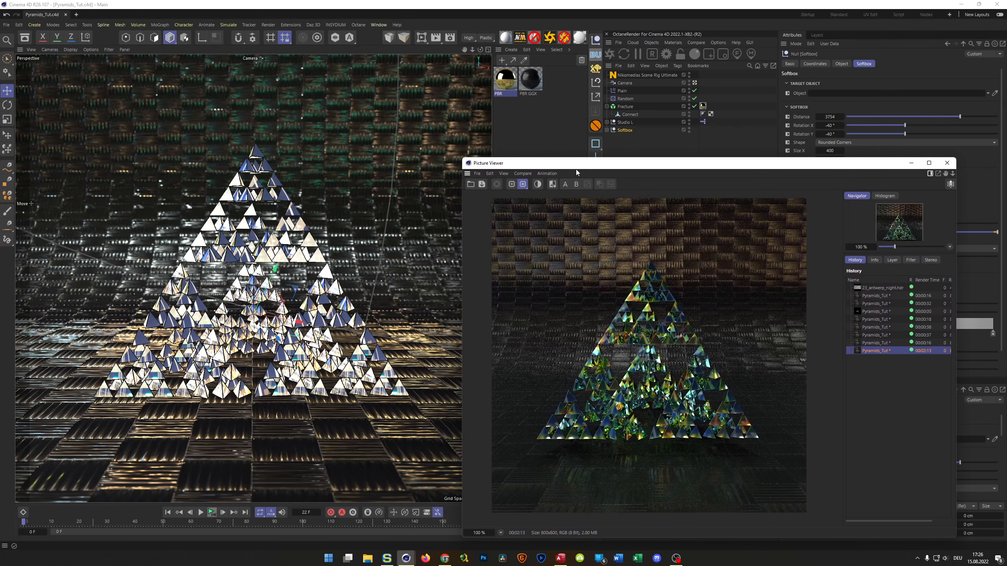
{"action": "key", "text": "shift+r"}
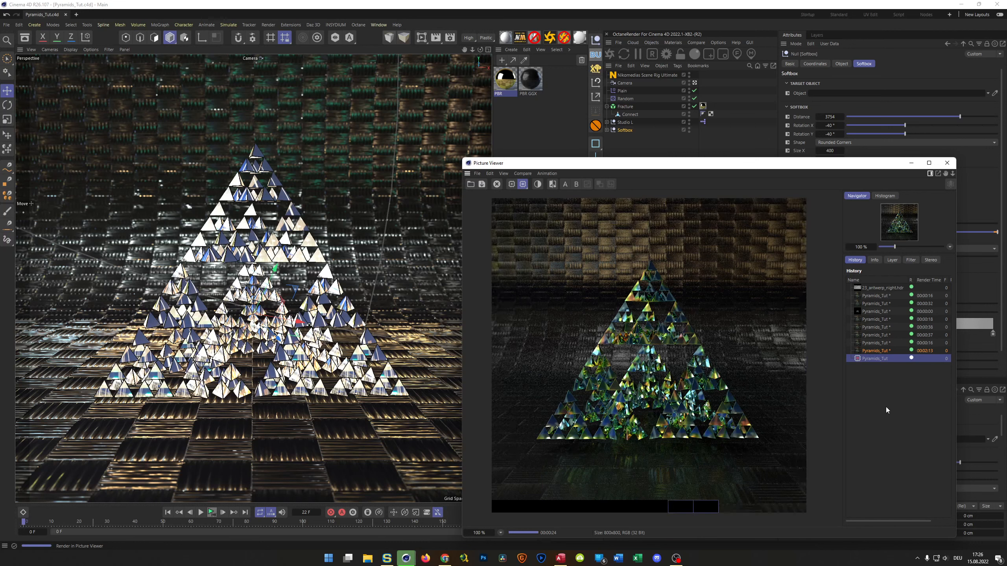
Compare the new softbox render with the two previous renders in the Picture Viewer history
{"action": "left_click", "coordinate": [871, 343]}
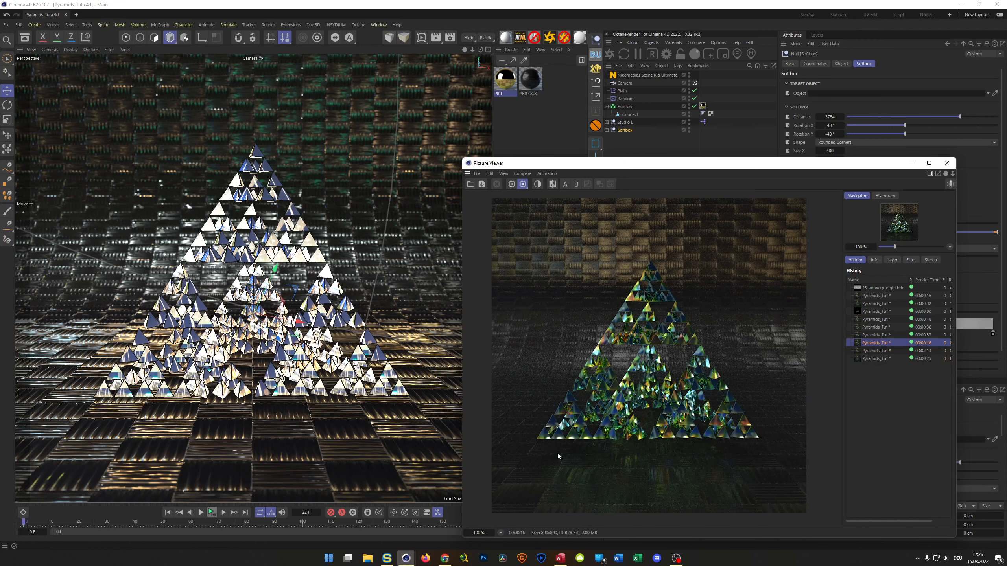
{"action": "left_click", "coordinate": [871, 359]}
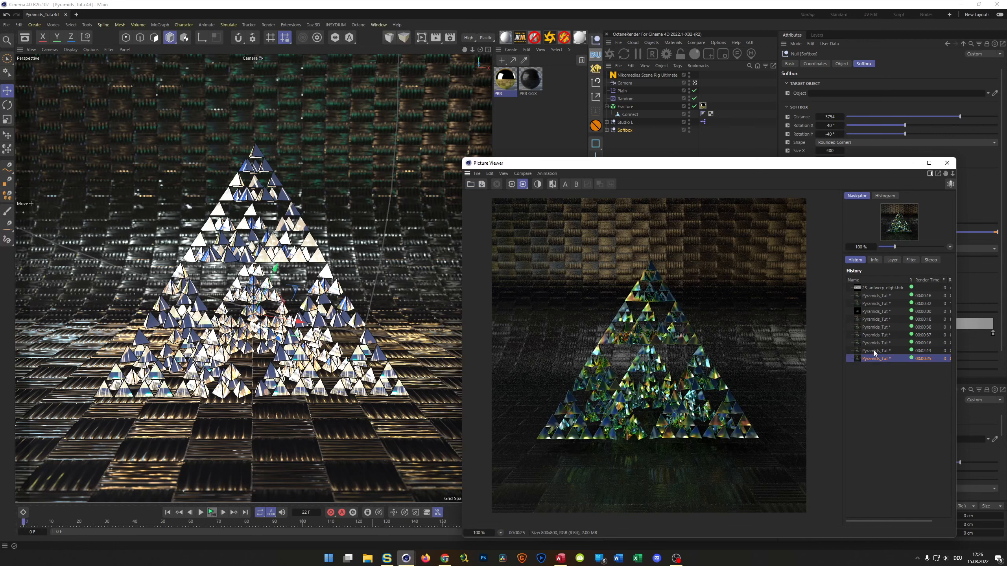
{"action": "left_click", "coordinate": [874, 351]}
{"action": "left_click", "coordinate": [873, 358]}
{"action": "left_click", "coordinate": [873, 351]}
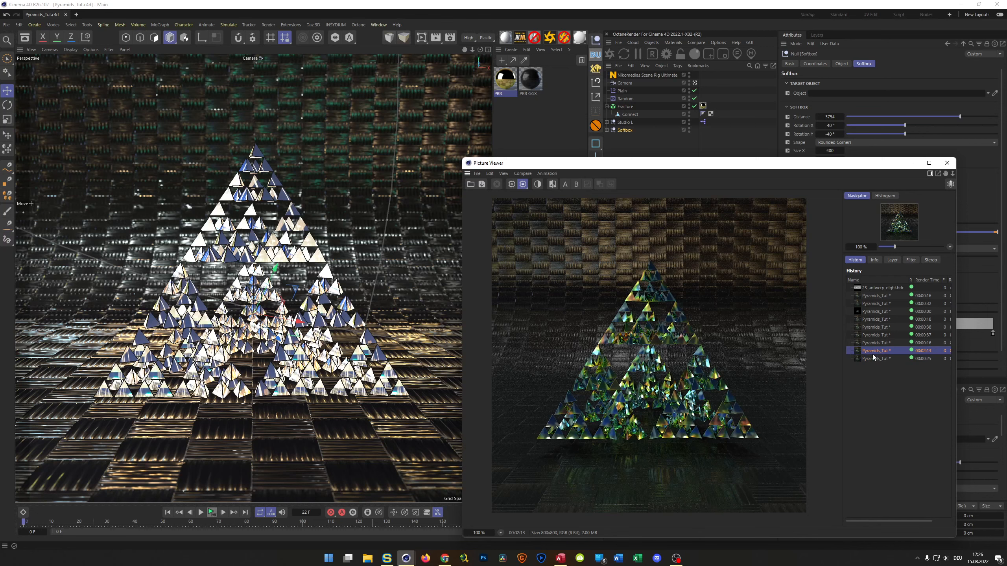
{"action": "left_click", "coordinate": [873, 359]}
{"action": "left_click", "coordinate": [874, 352]}
{"action": "left_click", "coordinate": [874, 357]}
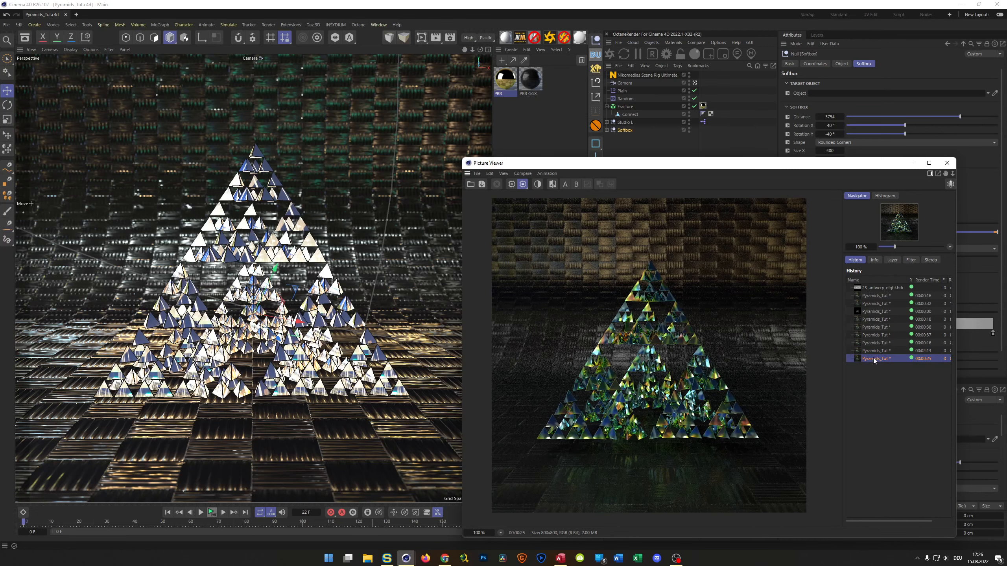
{"action": "left_click", "coordinate": [874, 351]}
{"action": "left_click", "coordinate": [875, 358]}
Move the Picture Viewer clear of the softbox settings and set the light's shadow density to 200%
{"action": "left_click_drag", "start_coordinate": [745, 173], "coordinate": [497, 158]}
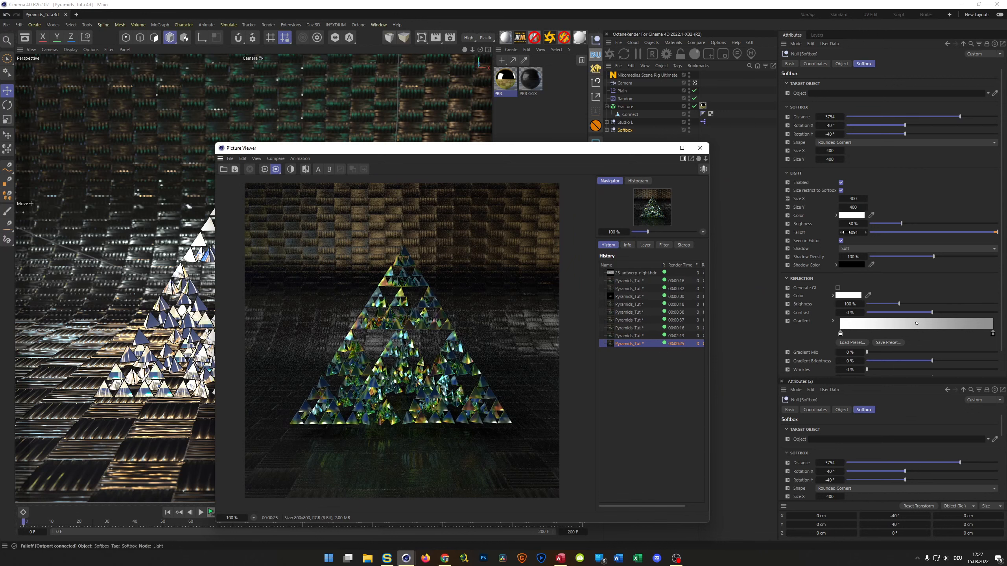
{"action": "left_click_drag", "start_coordinate": [586, 150], "coordinate": [441, 149]}
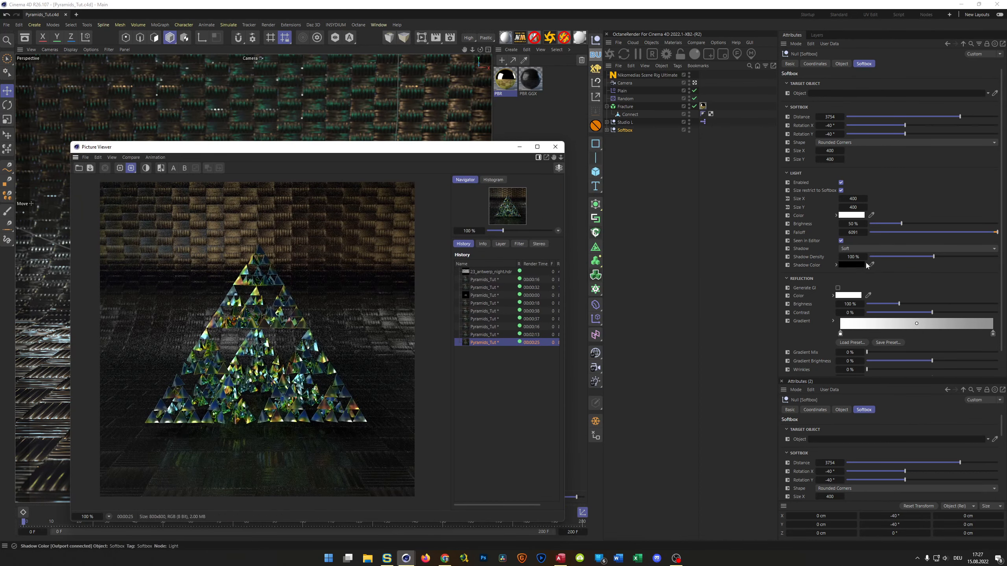
{"action": "left_click", "coordinate": [850, 256]}
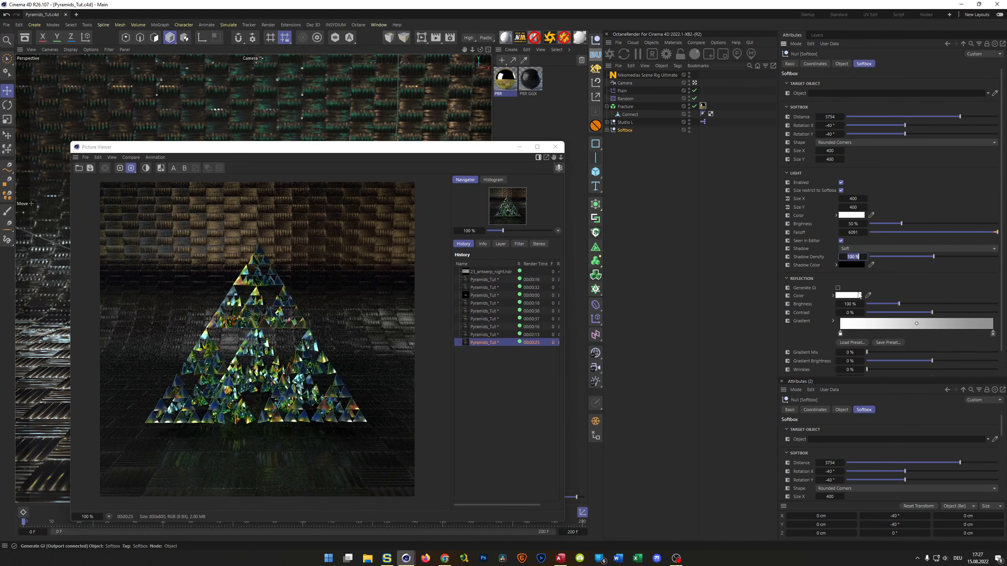
{"action": "type", "text": "200"}
{"action": "key", "text": "Return"}
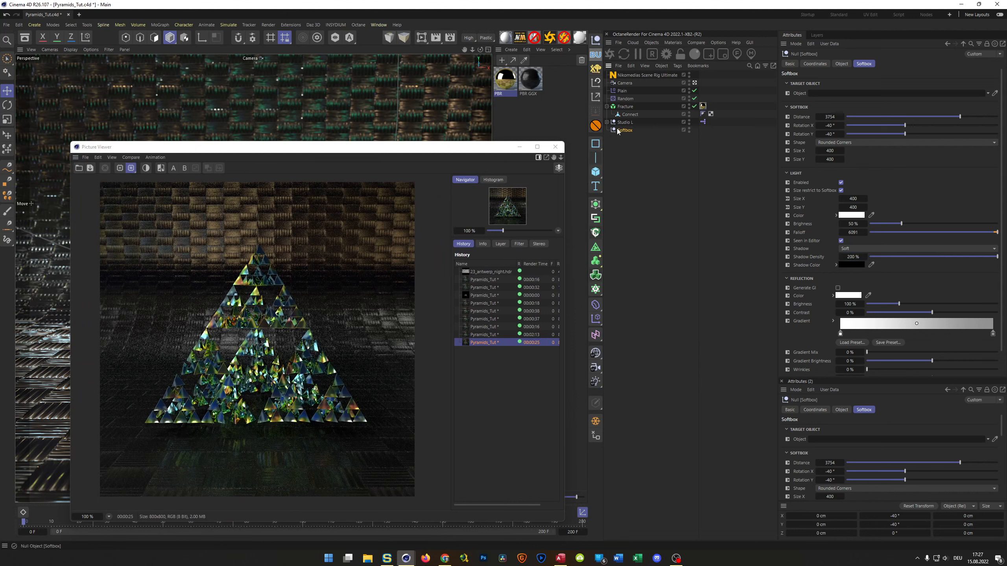
Reveal the Hide Softbox layer's objects in the object list and select the light inside the softbox
{"action": "left_click", "coordinate": [816, 35]}
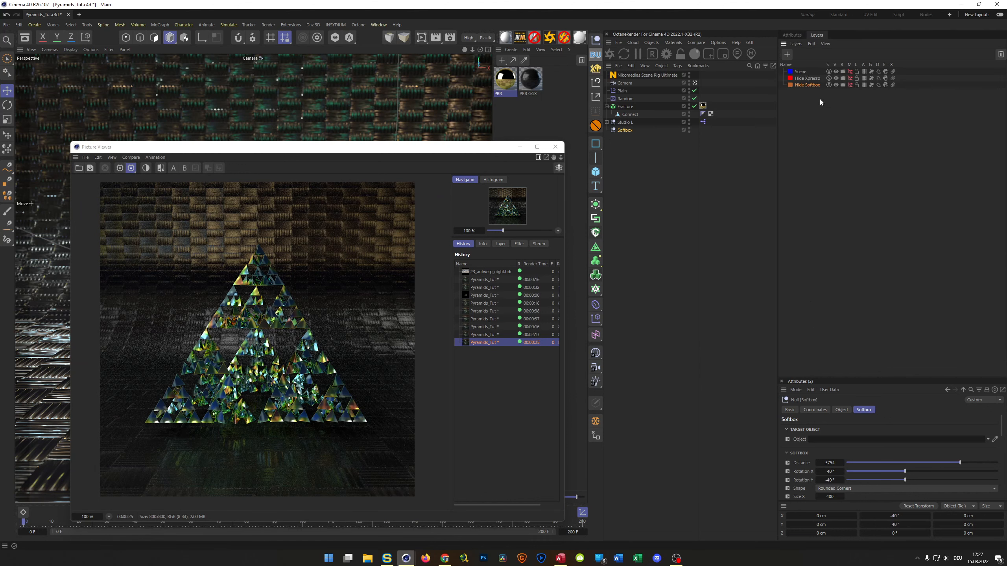
{"action": "left_click", "coordinate": [850, 86]}
{"action": "left_click", "coordinate": [611, 138]}
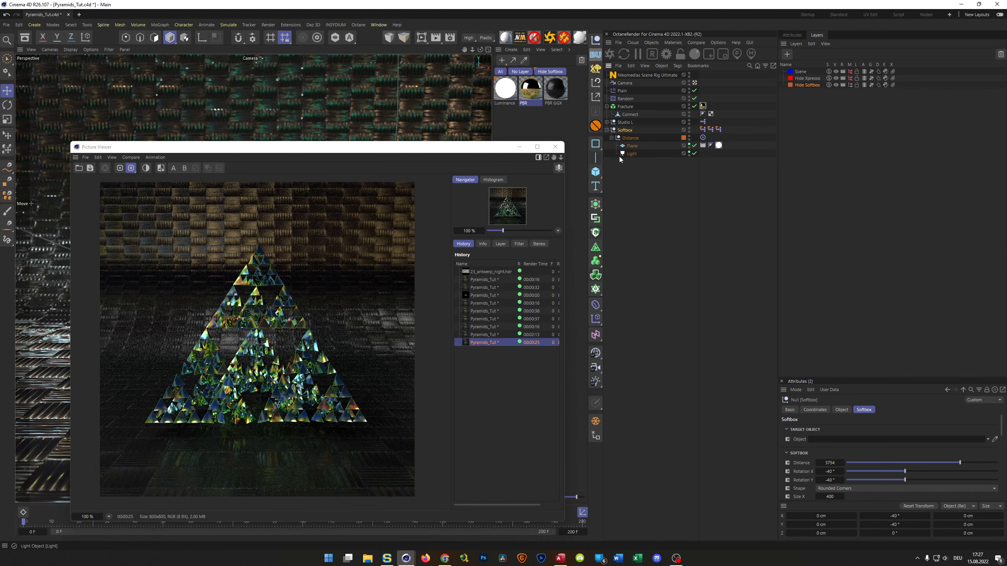
{"action": "left_click", "coordinate": [628, 154]}
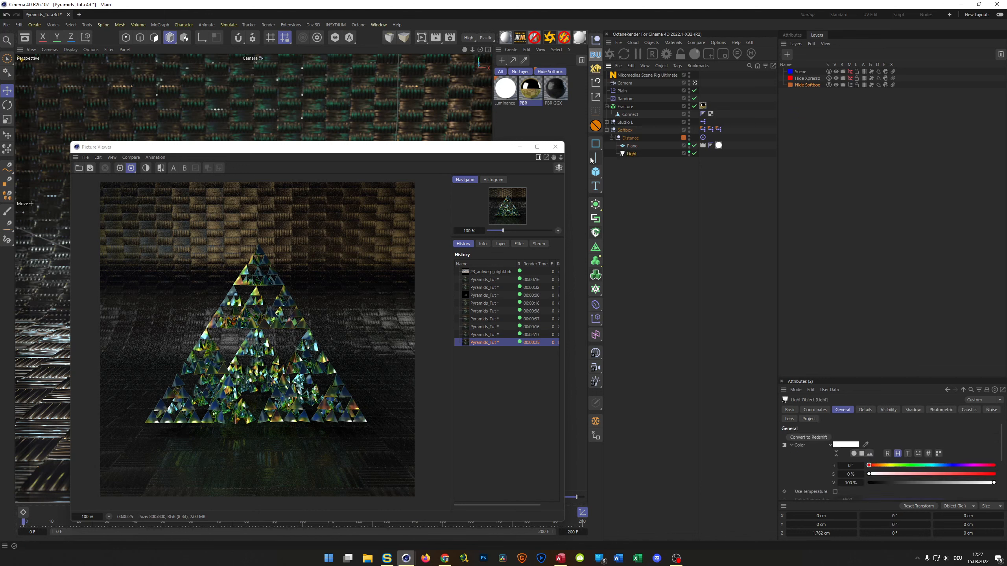
Open the selected light's shadow settings and check the available shadow map resolutions
{"action": "left_click", "coordinate": [796, 36]}
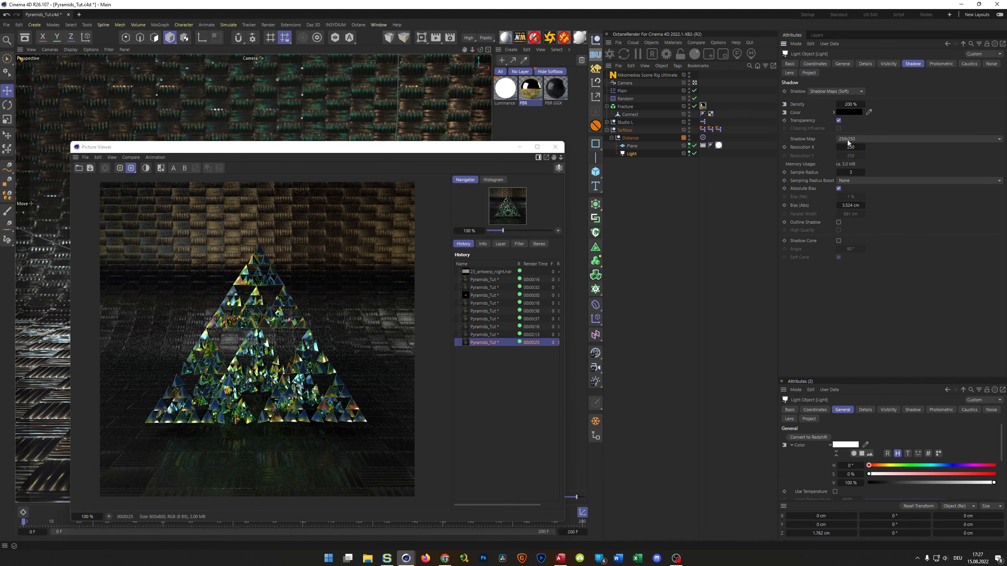
{"action": "left_click", "coordinate": [877, 137]}
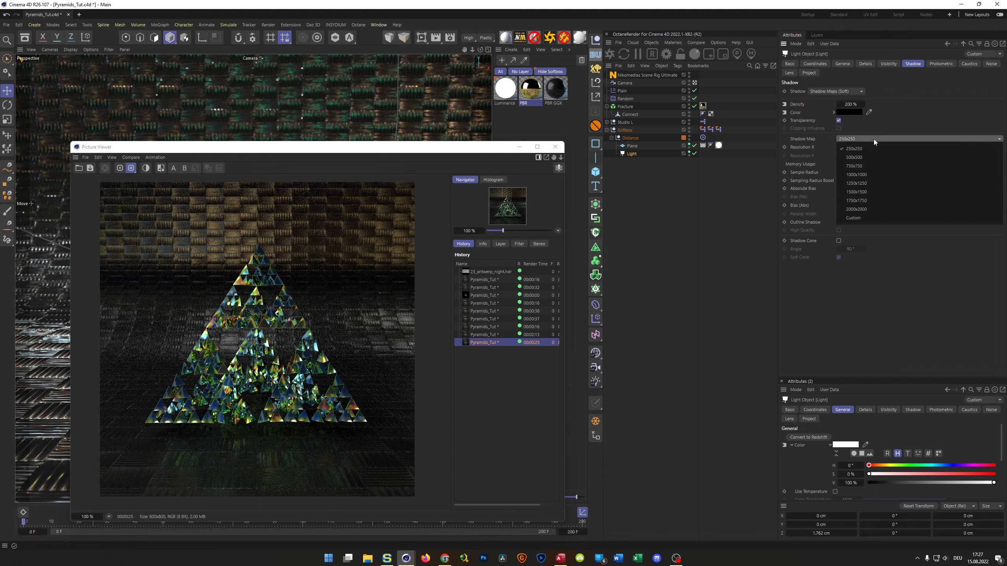
{"action": "left_click", "coordinate": [927, 114]}
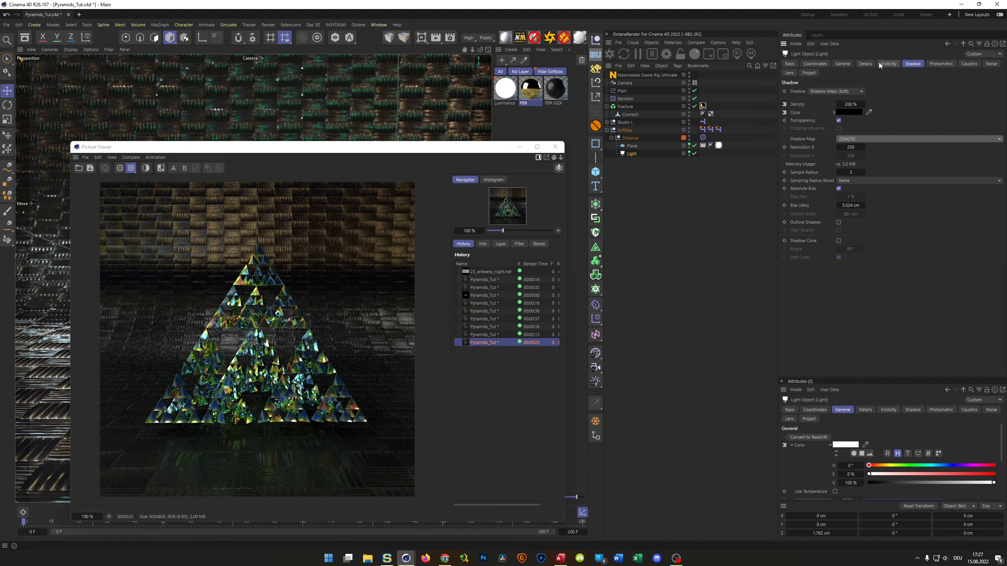
Review the selected light's general and detail settings, including its falloff, and return to its shadow settings
{"action": "left_click", "coordinate": [844, 63]}
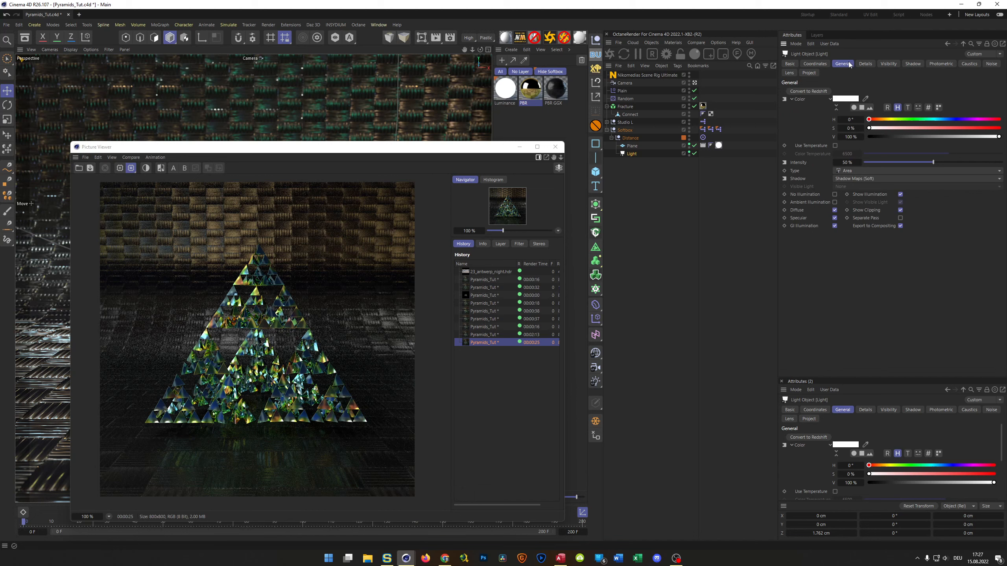
{"action": "left_click", "coordinate": [870, 66]}
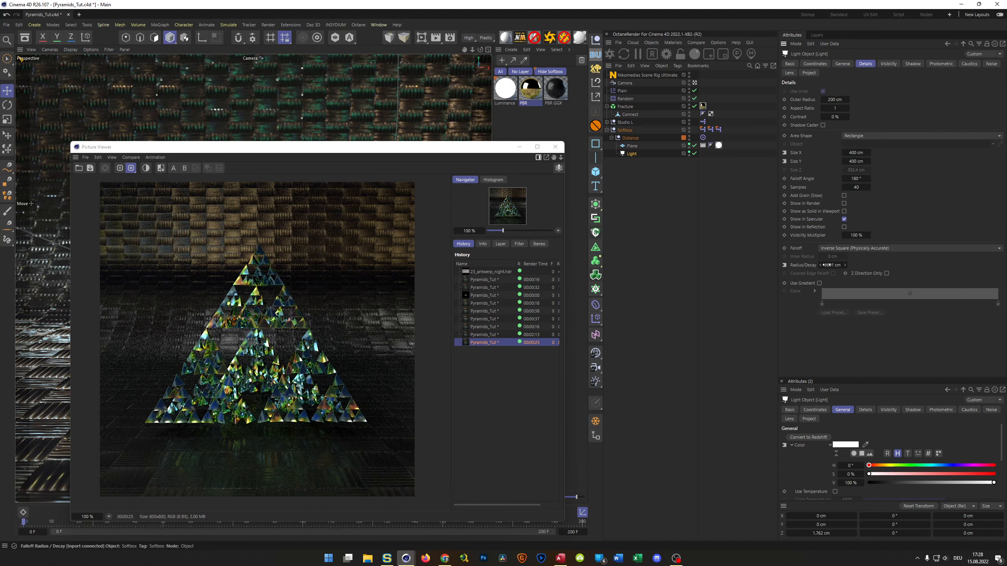
{"action": "left_click", "coordinate": [910, 64]}
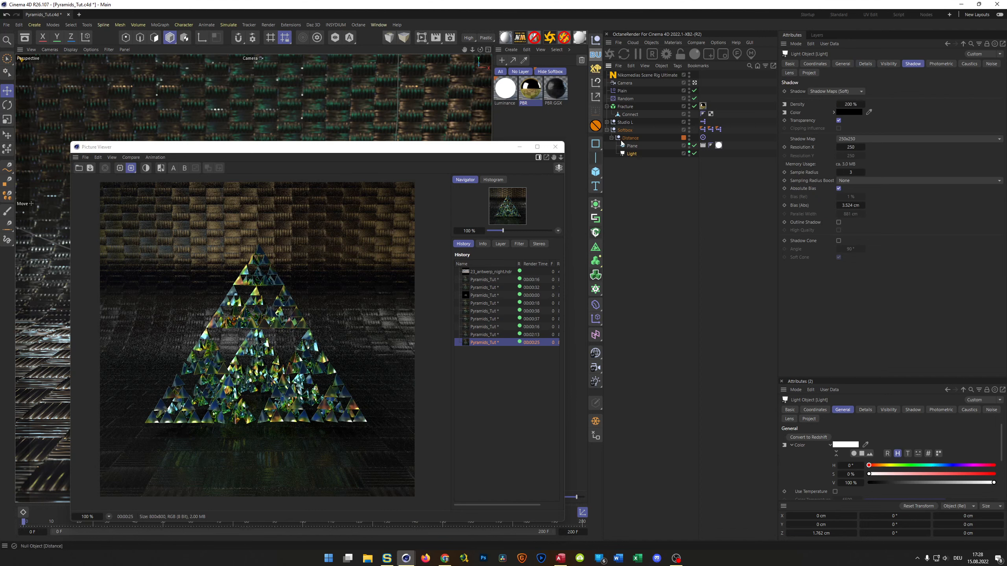
Collapse and select the Softbox null, move the Picture Viewer off the viewport and render a new test image
{"action": "left_click", "coordinate": [607, 130]}
{"action": "left_click", "coordinate": [628, 131]}
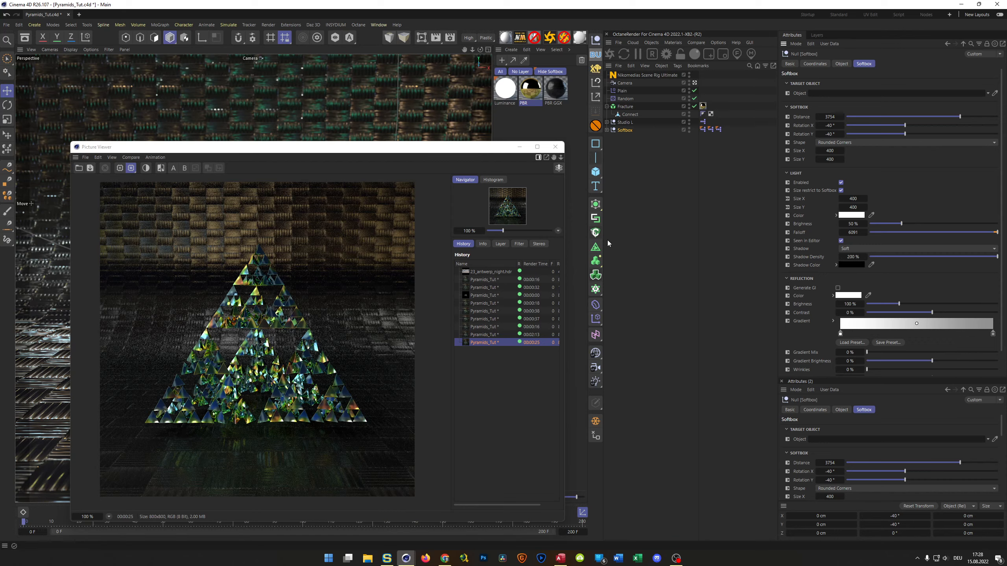
{"action": "left_click_drag", "start_coordinate": [460, 155], "coordinate": [877, 134]}
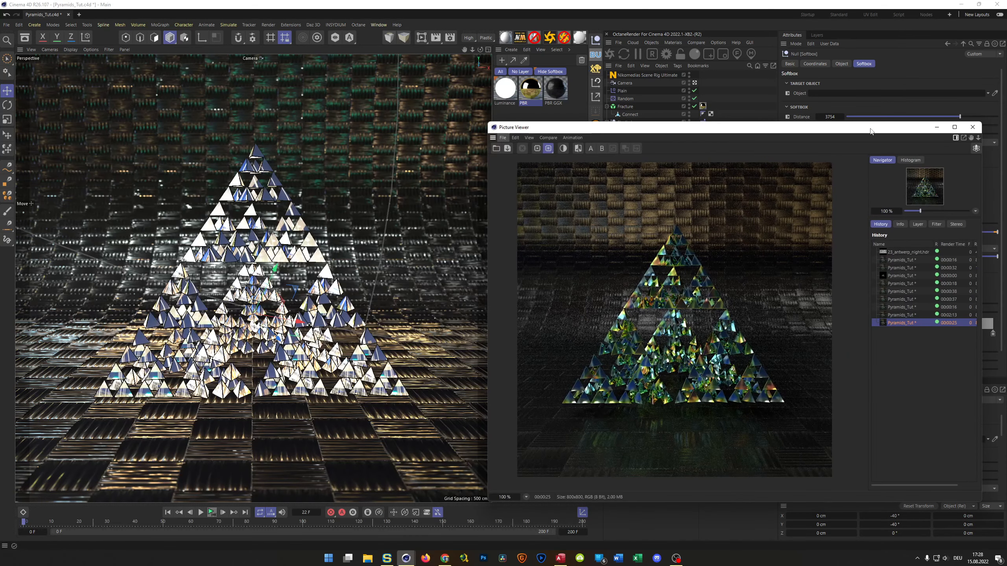
{"action": "key", "text": "shift+r"}
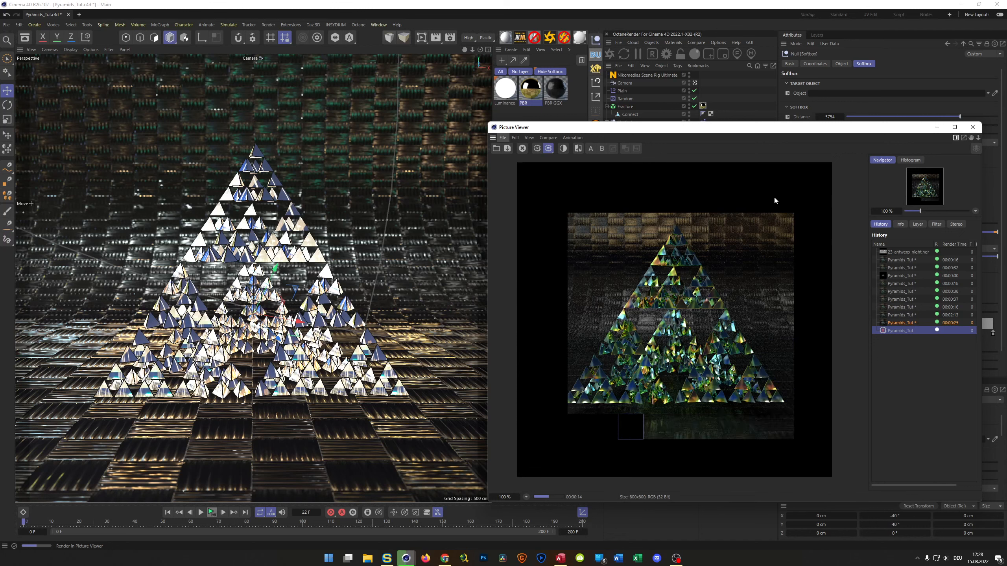
Compare the newest render with the one before it by alternating between them in the Picture Viewer history
{"action": "left_click", "coordinate": [898, 324]}
{"action": "left_click", "coordinate": [897, 330]}
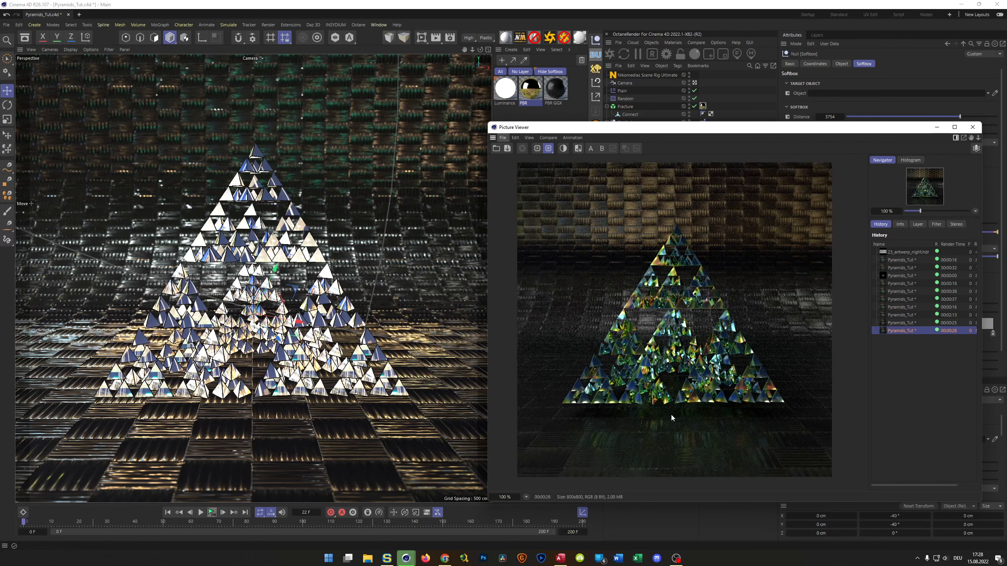
{"action": "left_click", "coordinate": [901, 322]}
{"action": "left_click", "coordinate": [900, 331]}
{"action": "left_click", "coordinate": [901, 323]}
{"action": "left_click", "coordinate": [899, 331]}
{"action": "left_click", "coordinate": [894, 323]}
{"action": "left_click", "coordinate": [893, 329]}
Set the softbox light's shadow density to 500% and render the scene again in the Picture Viewer
{"action": "left_click_drag", "start_coordinate": [856, 127], "coordinate": [577, 120]}
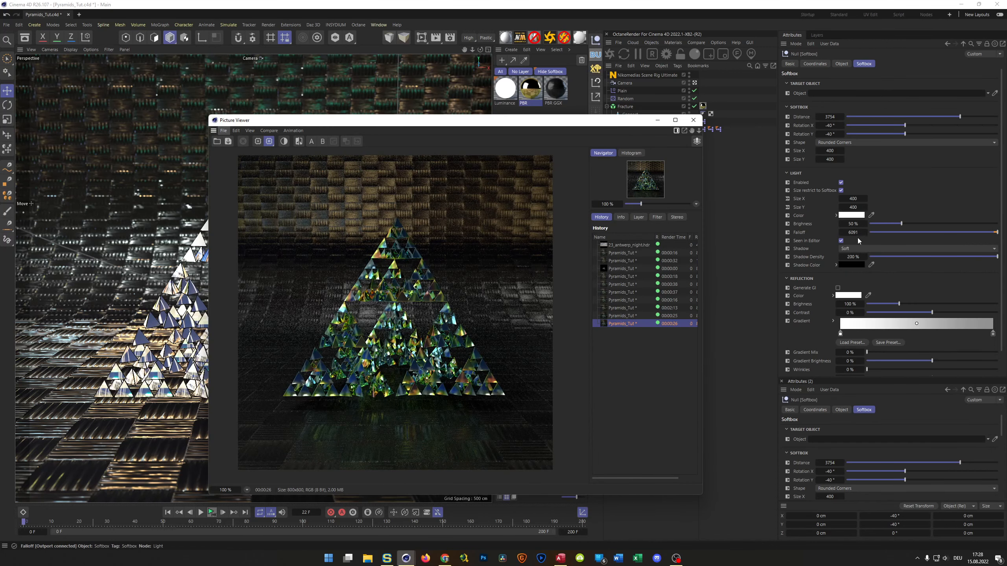
{"action": "left_click", "coordinate": [853, 256]}
{"action": "type", "text": "50"}
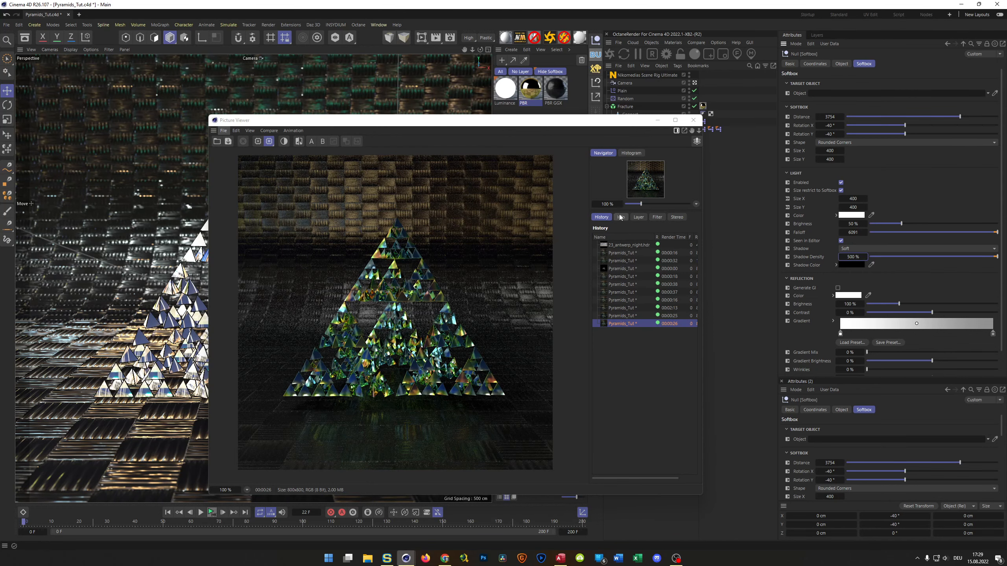
{"action": "left_click_drag", "start_coordinate": [588, 124], "coordinate": [845, 130]}
{"action": "key", "text": "shift+r"}
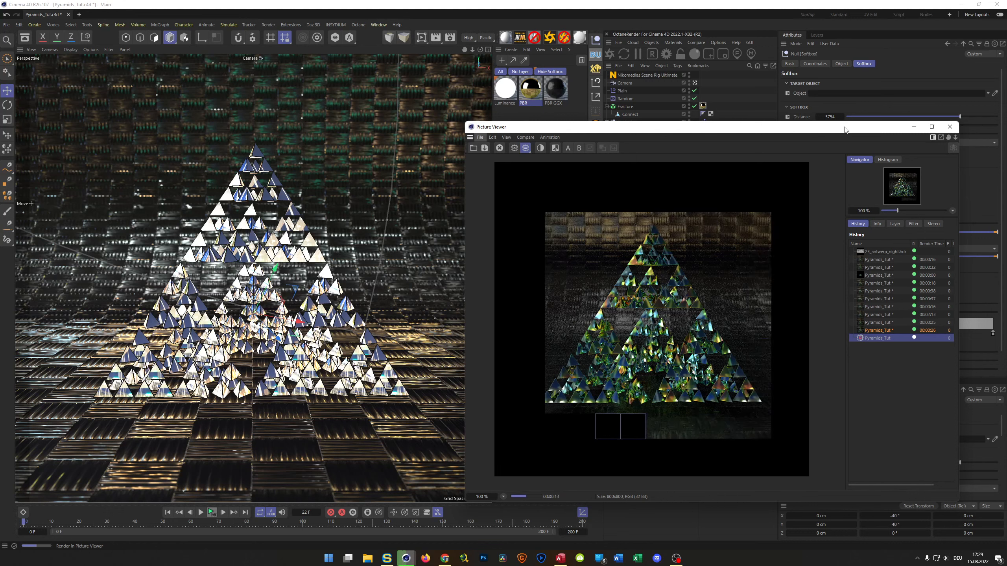
Compare the 500% shadow density render with the previous render in the history
{"action": "left_click", "coordinate": [877, 330]}
{"action": "left_click", "coordinate": [876, 338]}
{"action": "left_click", "coordinate": [875, 331]}
{"action": "left_click", "coordinate": [874, 338]}
Uncover the softbox settings, set the light's brightness to 75% and render another test image
{"action": "left_click_drag", "start_coordinate": [835, 127], "coordinate": [591, 134]}
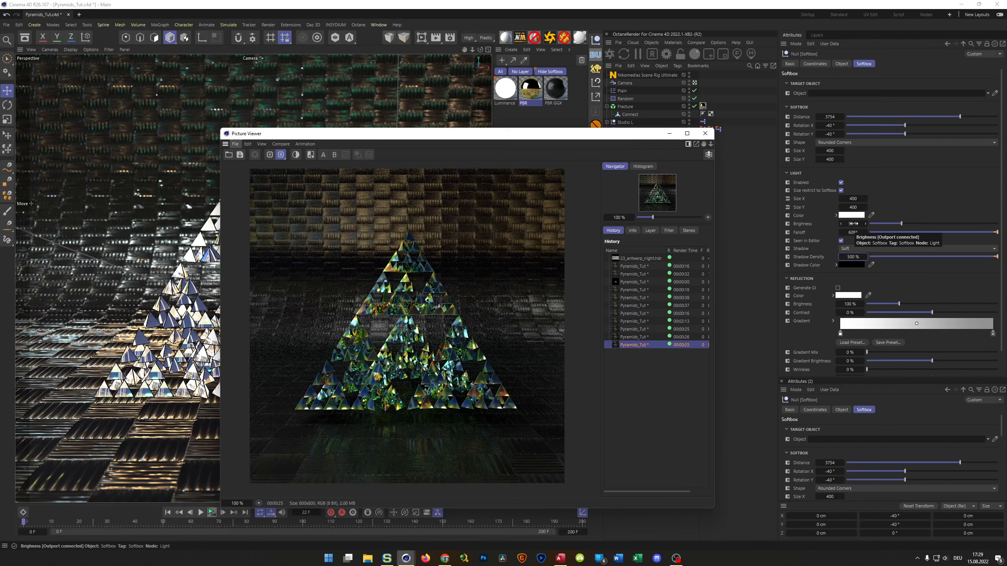
{"action": "left_click", "coordinate": [854, 224]}
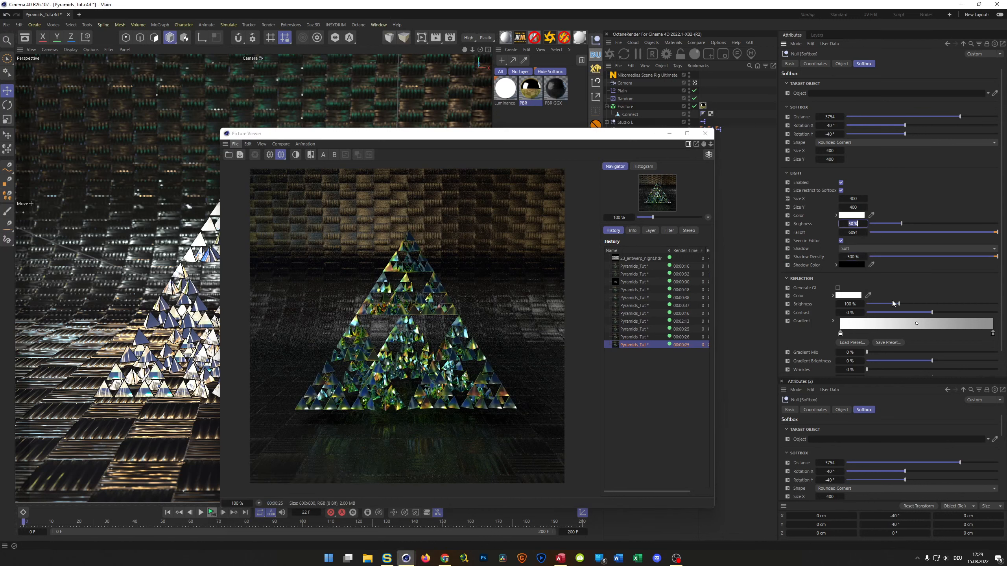
{"action": "type", "text": "75"}
{"action": "key", "text": "Return"}
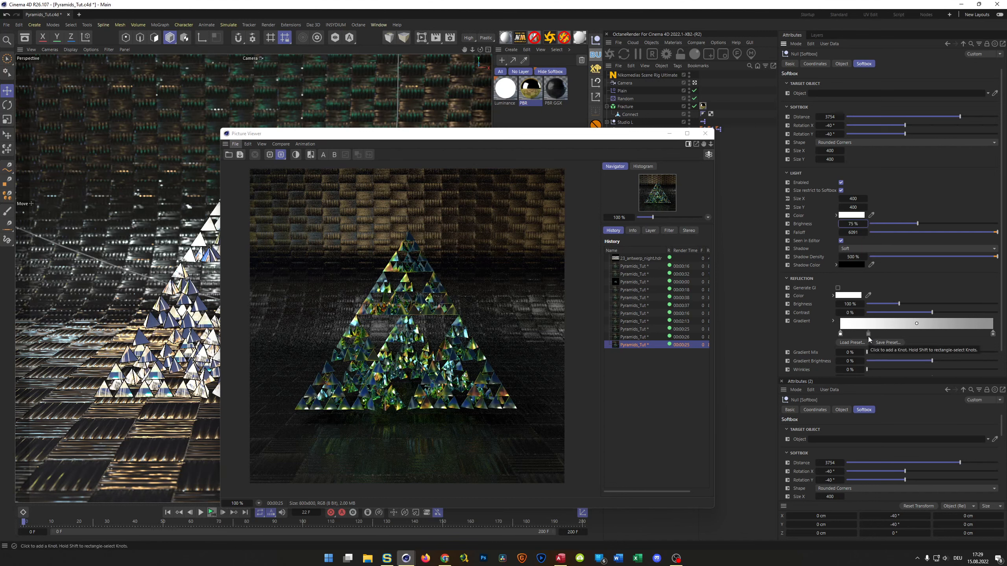
{"action": "key", "text": "shift+r"}
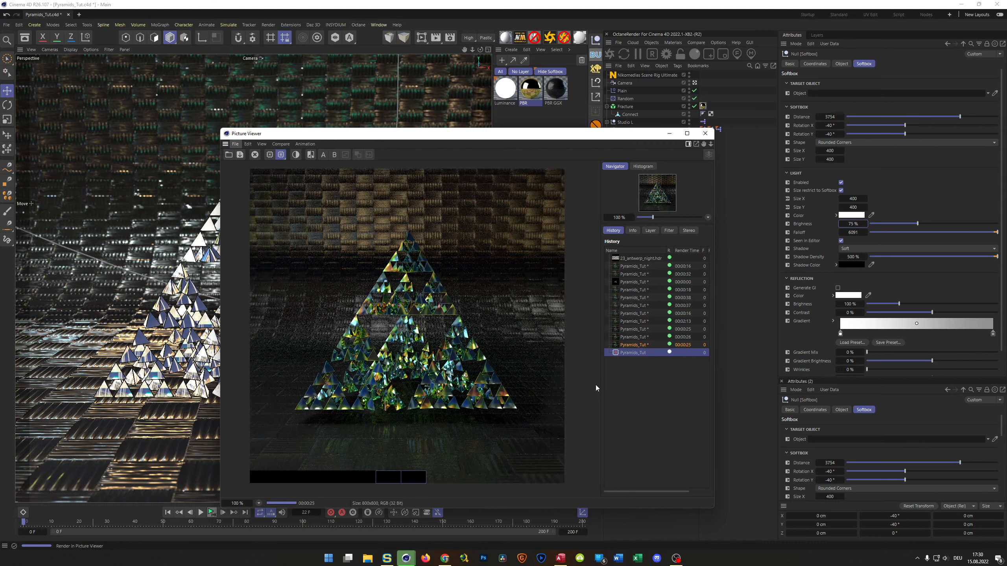
Compare the 75% brightness render with the preceding one and reposition the Picture Viewer beside the settings
{"action": "left_click", "coordinate": [634, 345]}
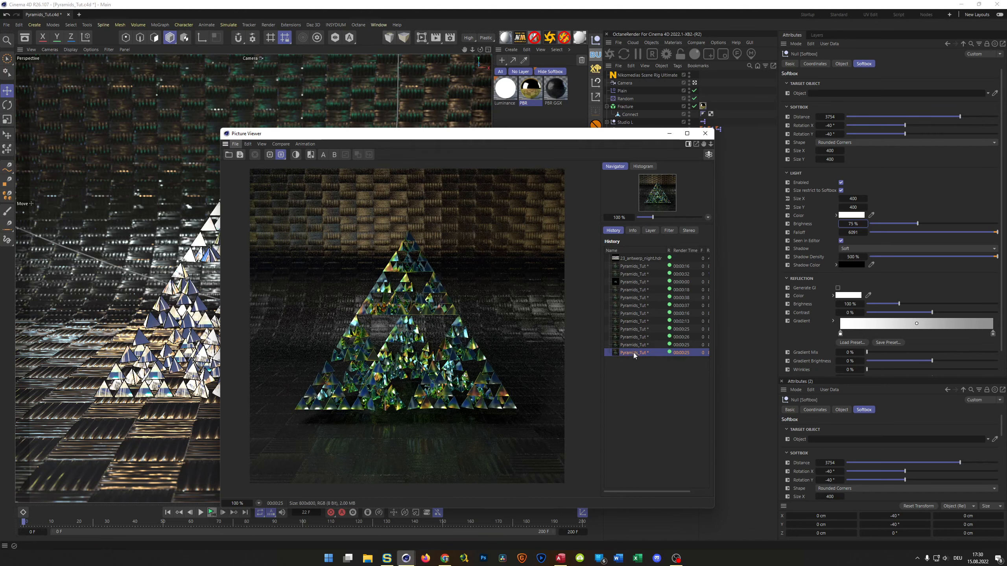
{"action": "left_click", "coordinate": [642, 353]}
{"action": "left_click_drag", "start_coordinate": [555, 134], "coordinate": [613, 124]}
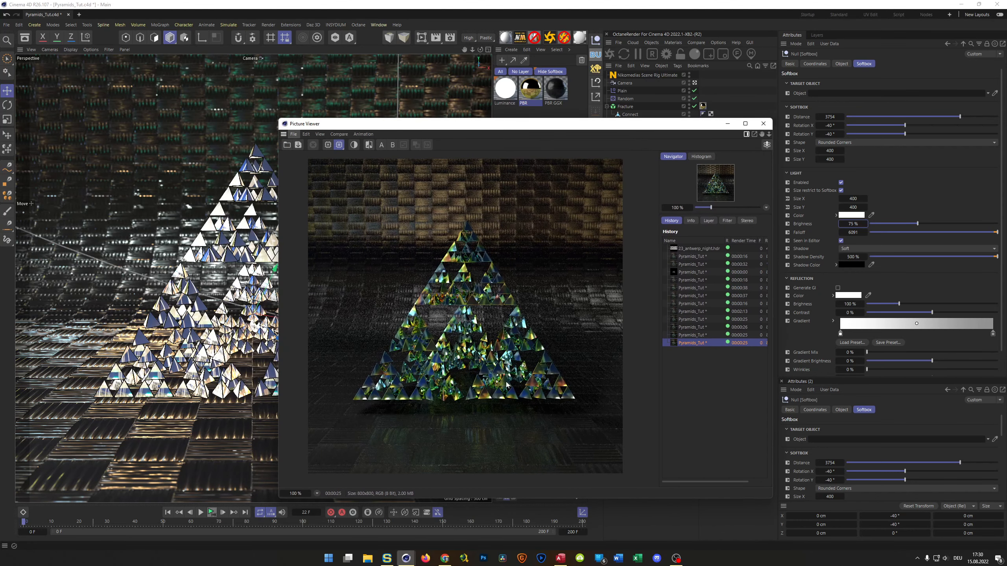
{"action": "left_click_drag", "start_coordinate": [595, 129], "coordinate": [570, 130]}
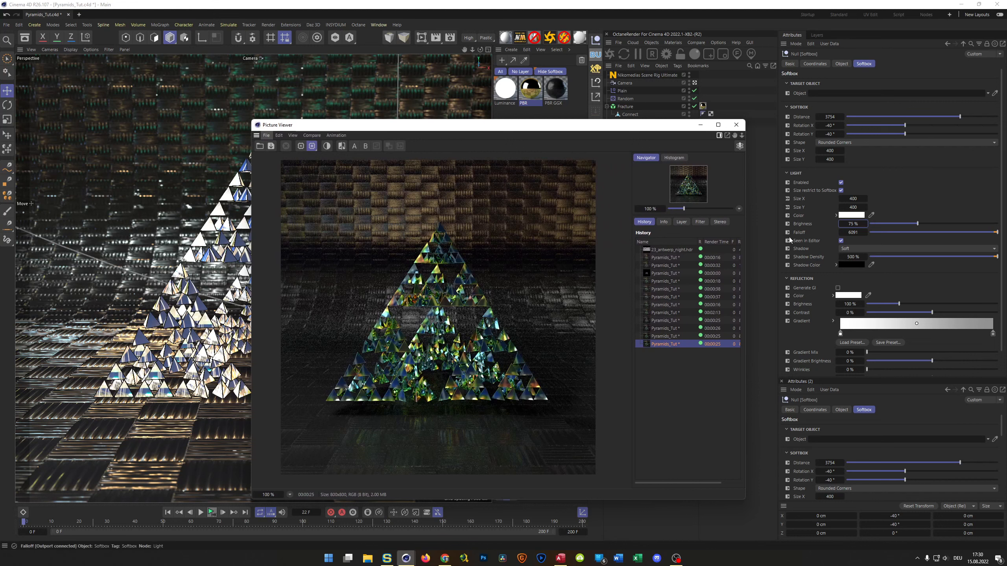
Restore the softbox light's brightness to 50% and its shadow density to 200%
{"action": "left_click", "coordinate": [852, 224]}
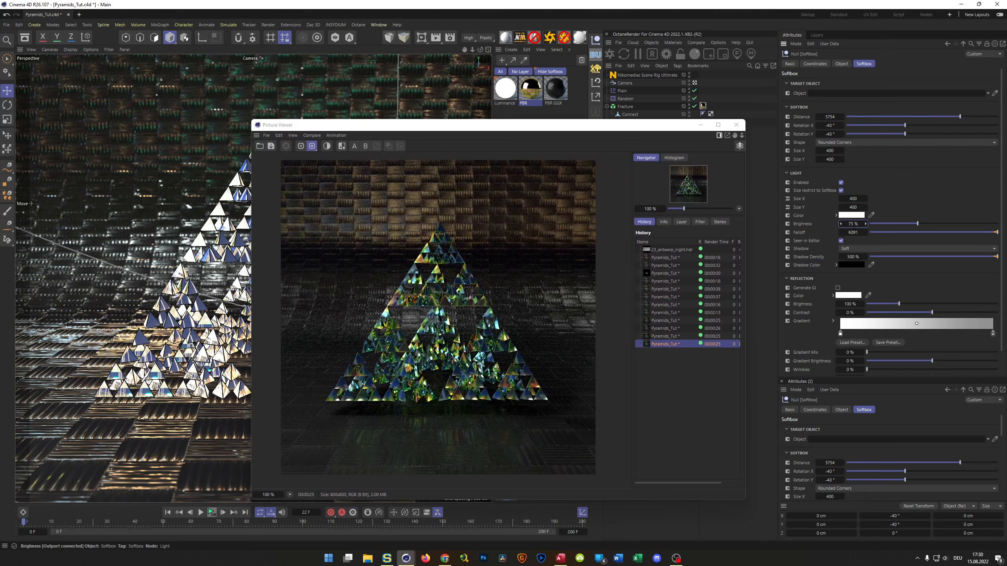
{"action": "type", "text": "50"}
{"action": "key", "text": "Return"}
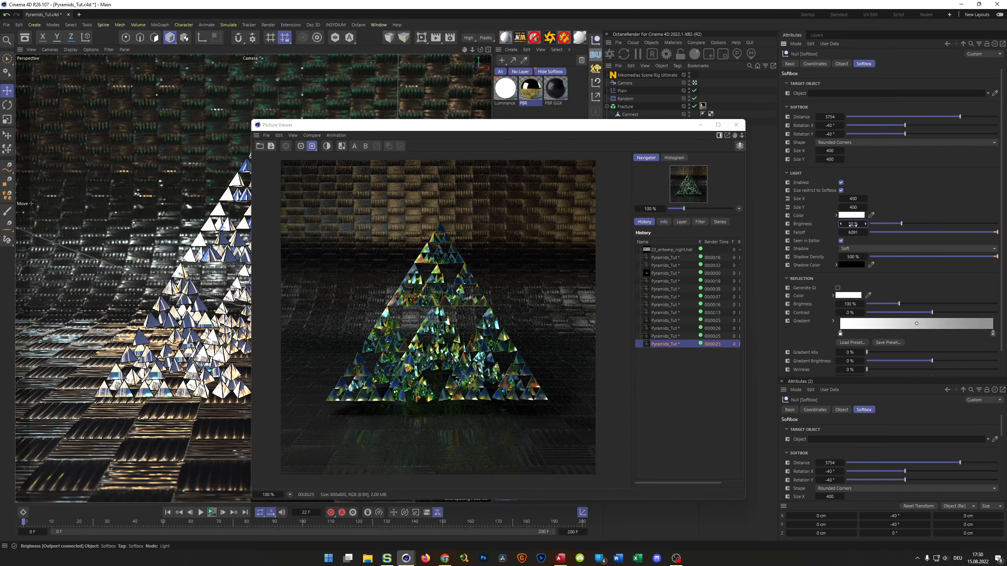
{"action": "left_click", "coordinate": [854, 256]}
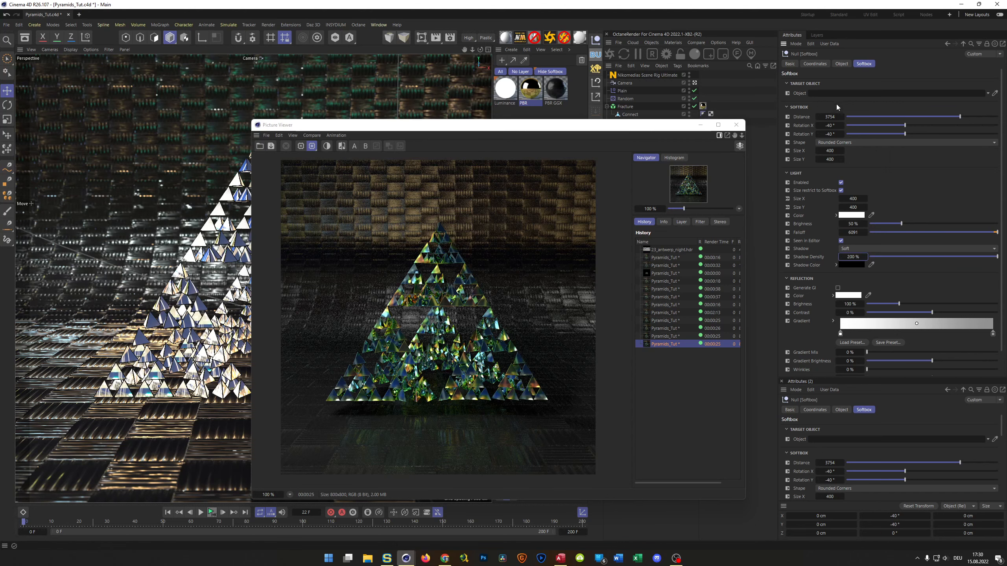
Set the shadow map of the light inside the softbox to 1000x1000 and reselect the collapsed Softbox null
{"action": "left_click_drag", "start_coordinate": [628, 128], "coordinate": [412, 148]}
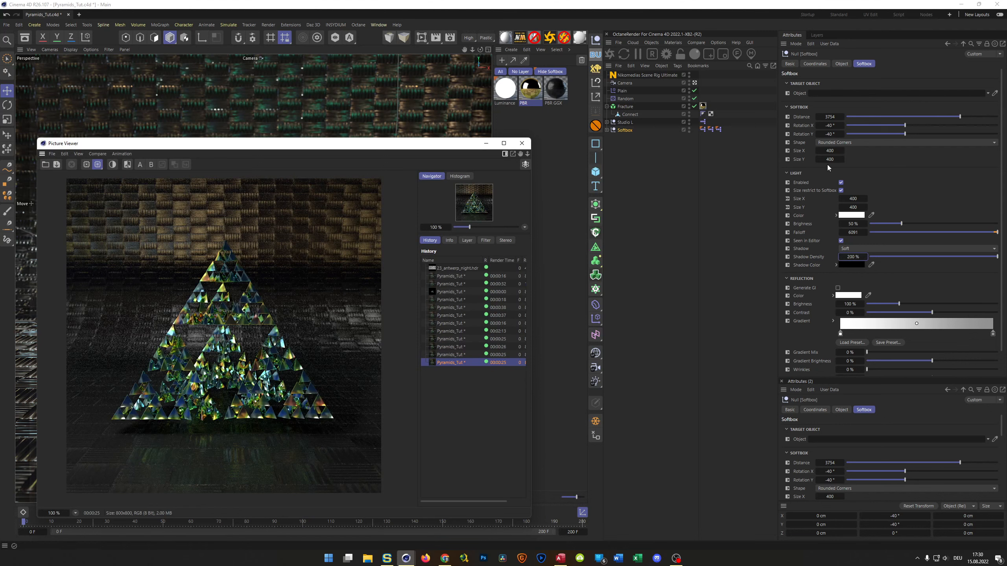
{"action": "left_click", "coordinate": [607, 130]}
{"action": "left_click", "coordinate": [632, 154]}
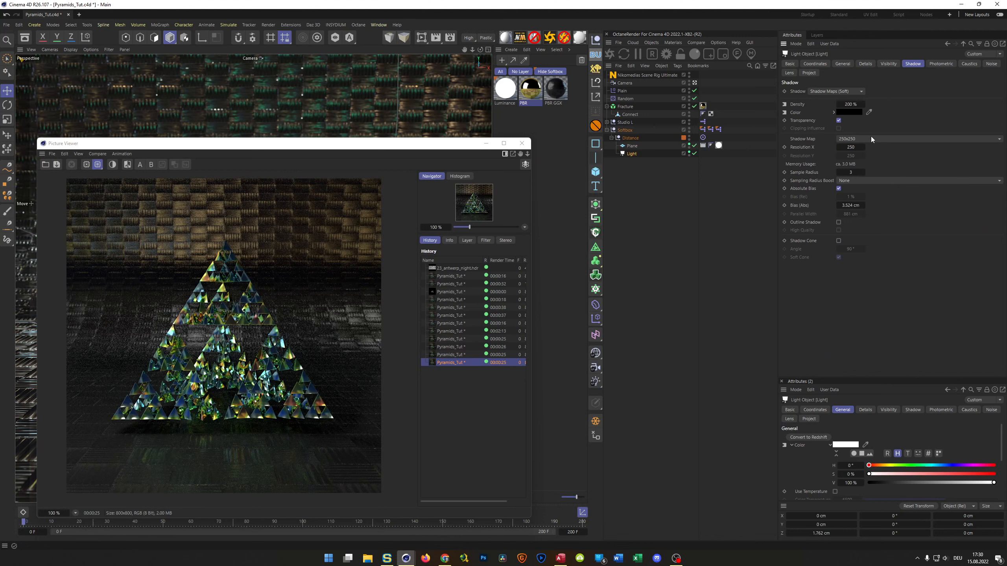
{"action": "left_click", "coordinate": [871, 136]}
{"action": "left_click", "coordinate": [871, 174]}
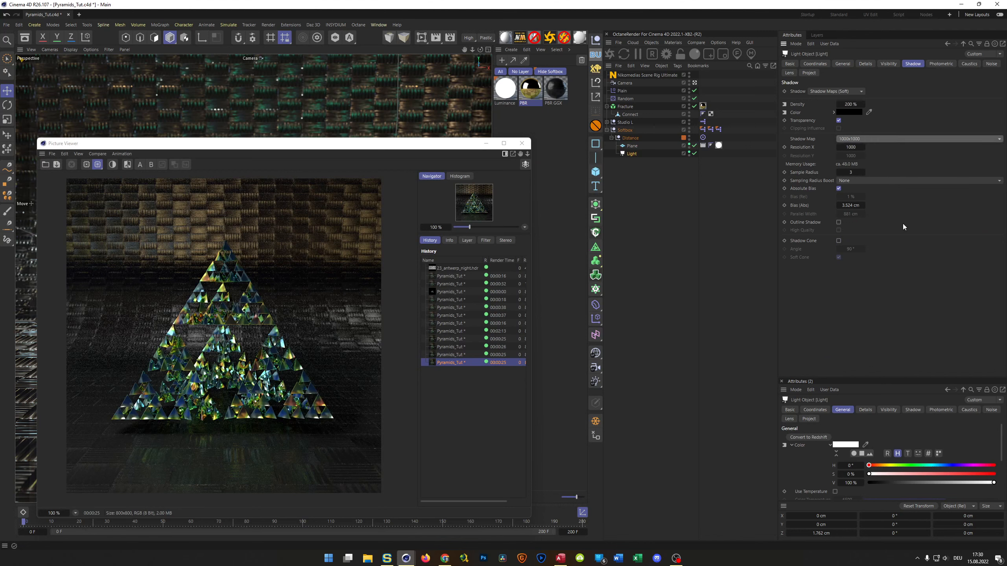
{"action": "left_click", "coordinate": [607, 130]}
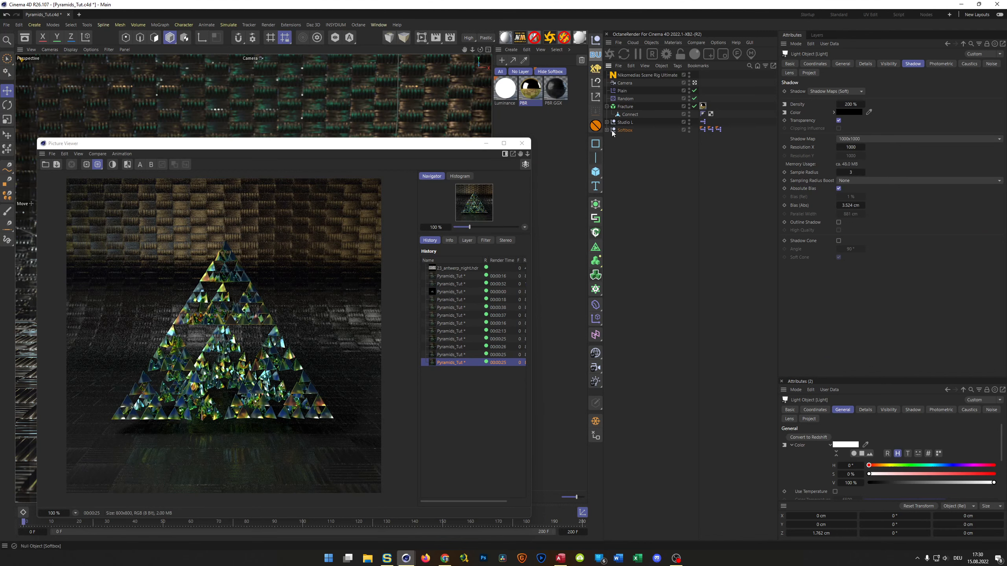
{"action": "left_click", "coordinate": [625, 130]}
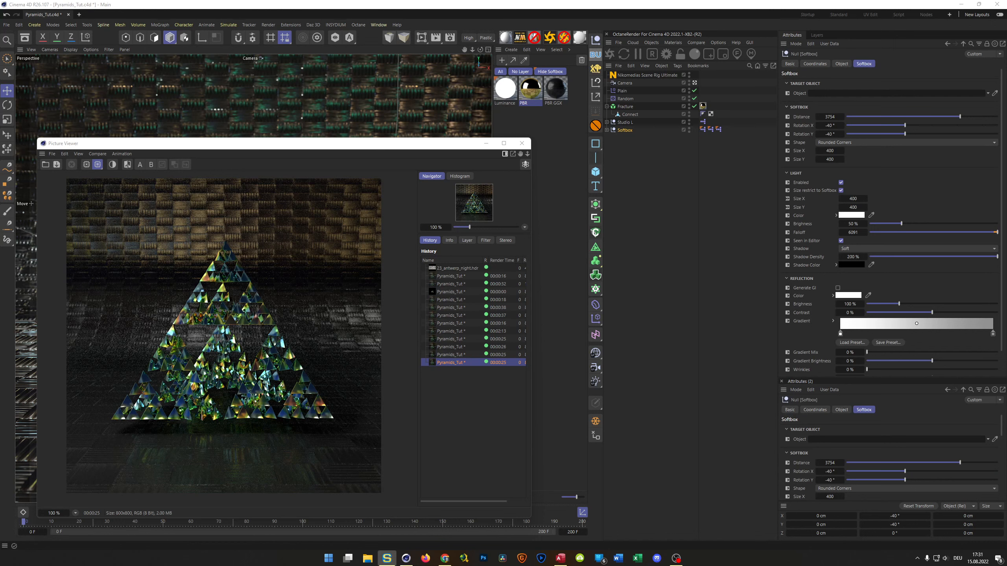
Save the project and place the Picture Viewer so that the pyramid in the viewport is uncovered
{"action": "left_click", "coordinate": [759, 21]}
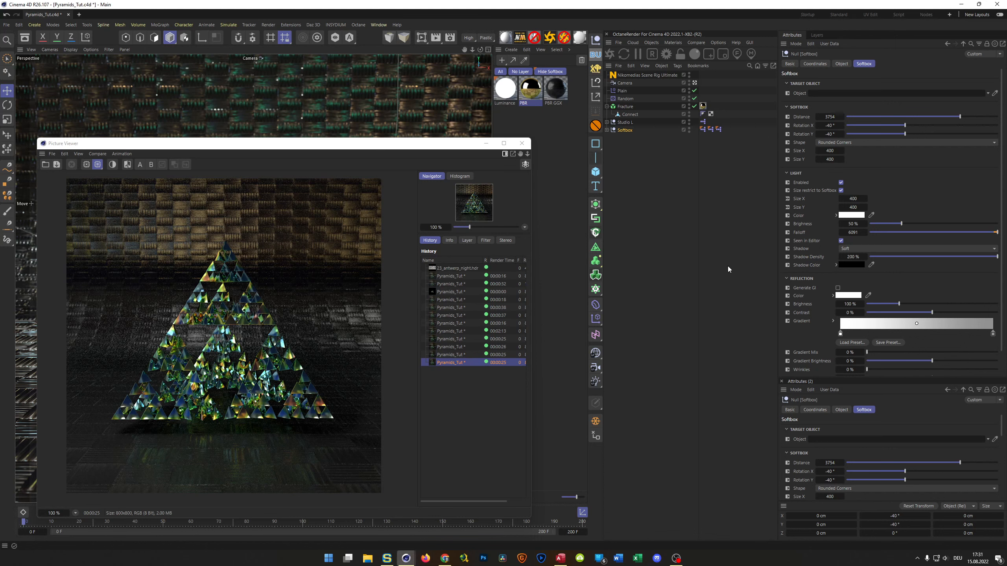
{"action": "left_click_drag", "start_coordinate": [458, 150], "coordinate": [821, 144]}
{"action": "key", "text": "ctrl+s"}
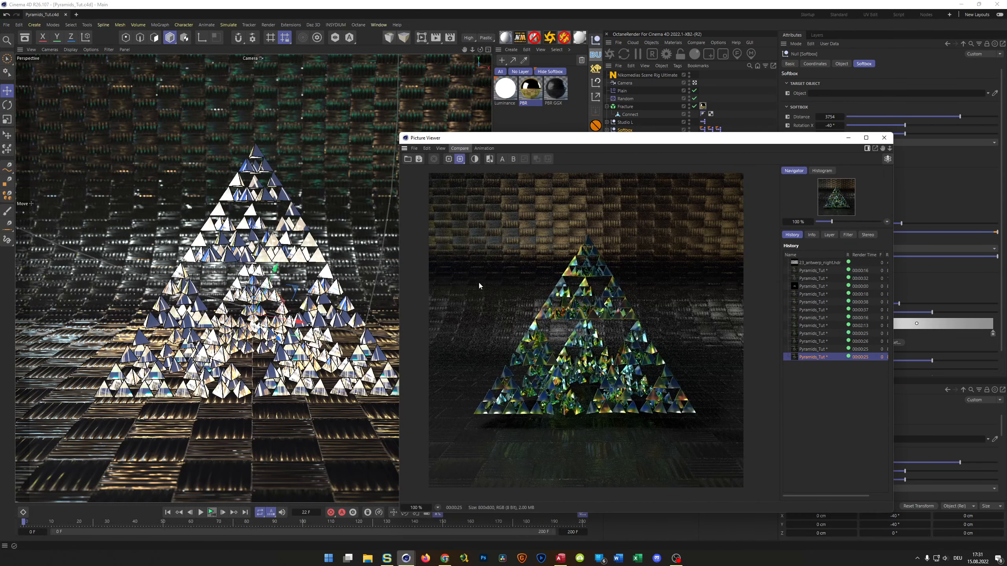
{"action": "left_click_drag", "start_coordinate": [588, 141], "coordinate": [658, 137]}
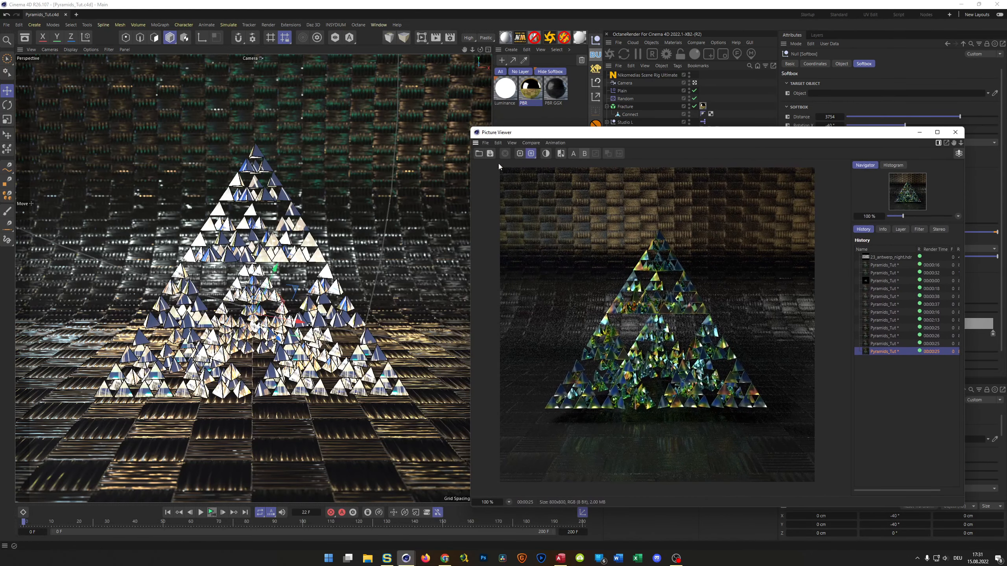
Open the render settings, check the Physical sampling values, activate the High preset and render in the Picture Viewer
{"action": "left_click", "coordinate": [452, 37]}
{"action": "left_click_drag", "start_coordinate": [488, 31], "coordinate": [94, 85]}
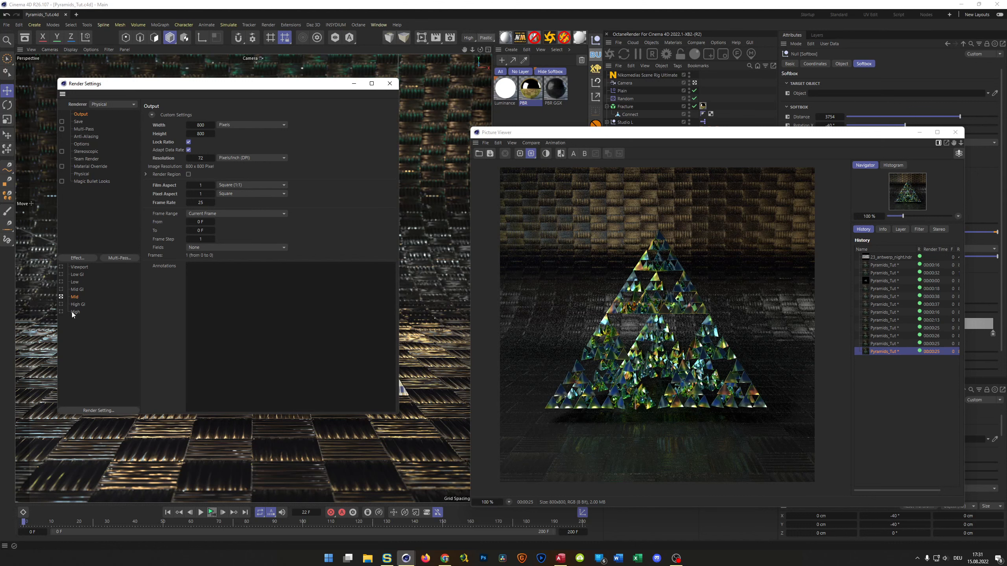
{"action": "left_click", "coordinate": [83, 174]}
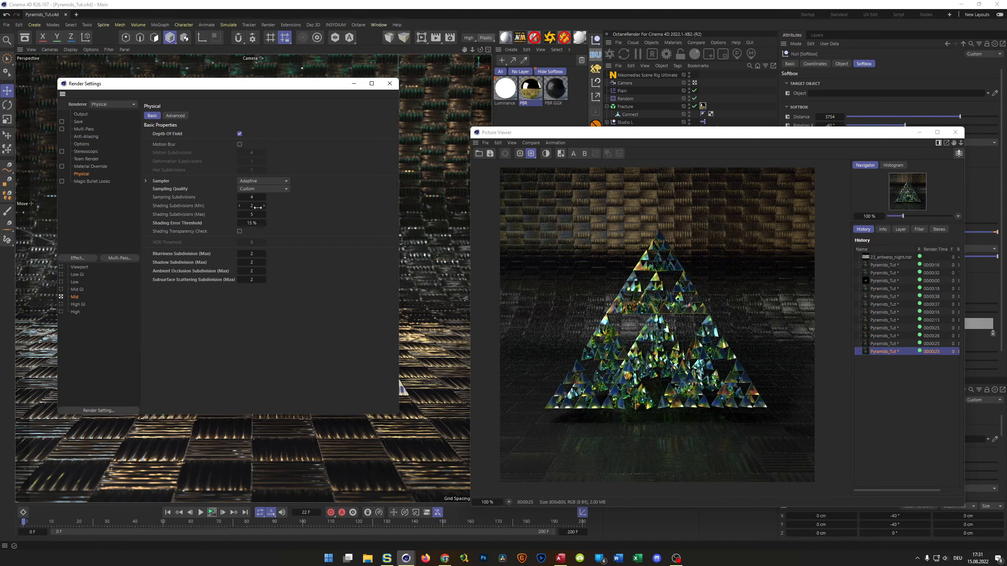
{"action": "left_click", "coordinate": [61, 312]}
{"action": "left_click", "coordinate": [600, 135]}
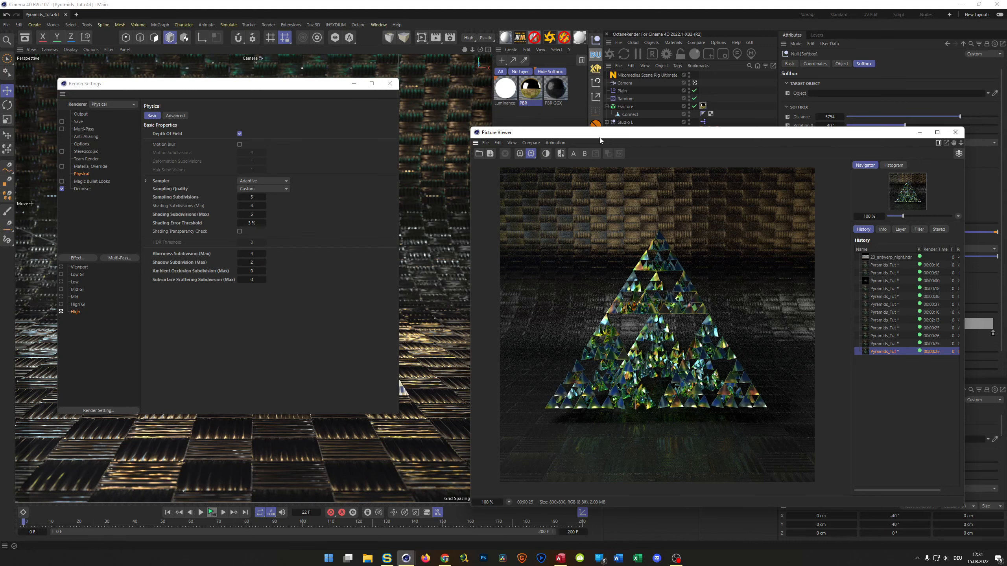
{"action": "key", "text": "shift+r"}
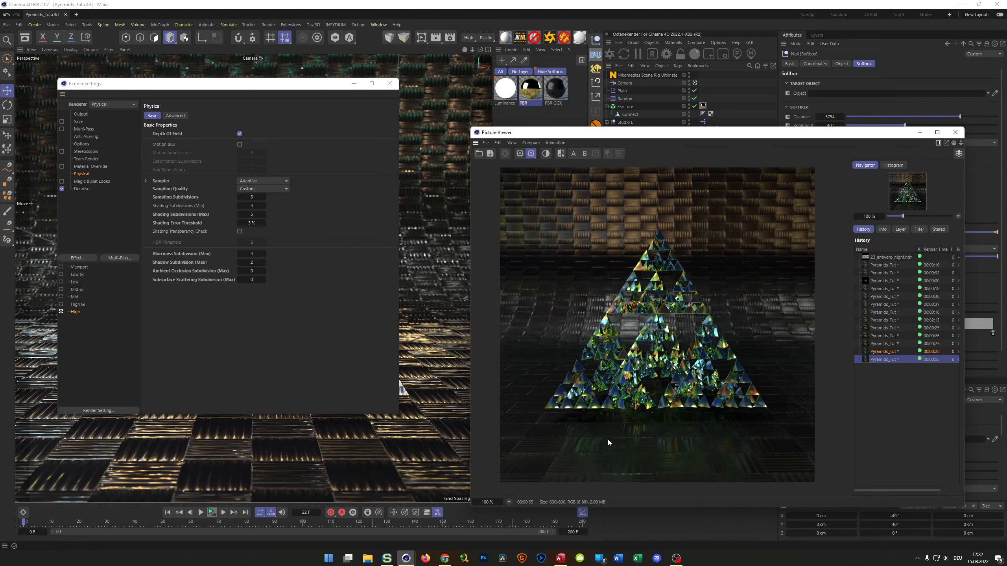
Compare the High preset render with the previous one and with the pyramid preview video in the browser
{"action": "left_click", "coordinate": [892, 352]}
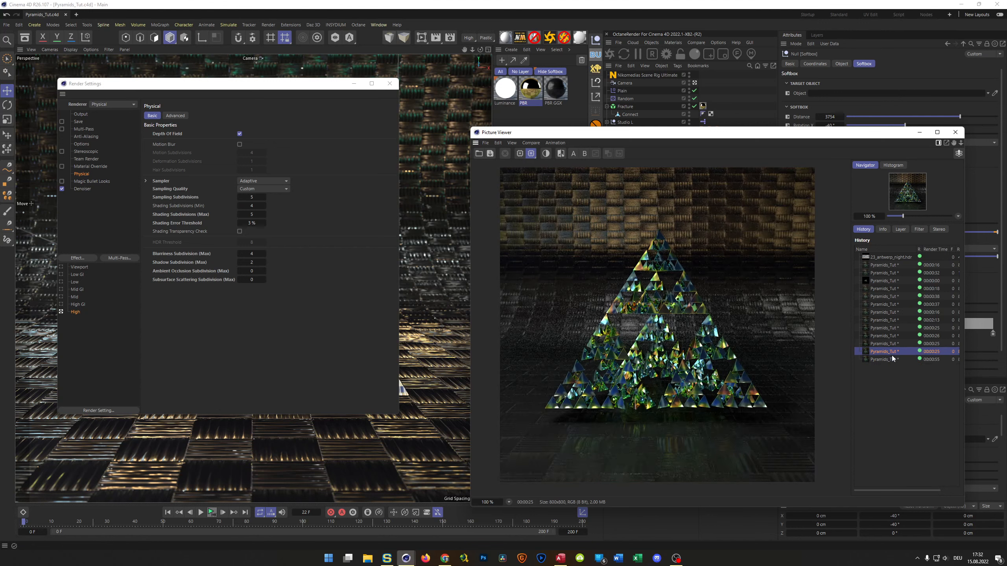
{"action": "left_click", "coordinate": [892, 358]}
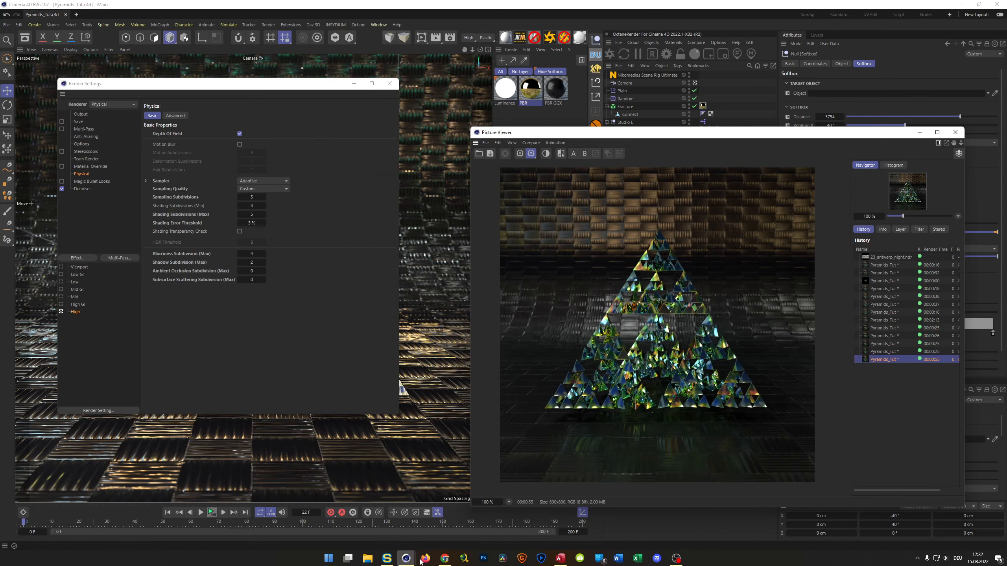
{"action": "left_click", "coordinate": [445, 559]}
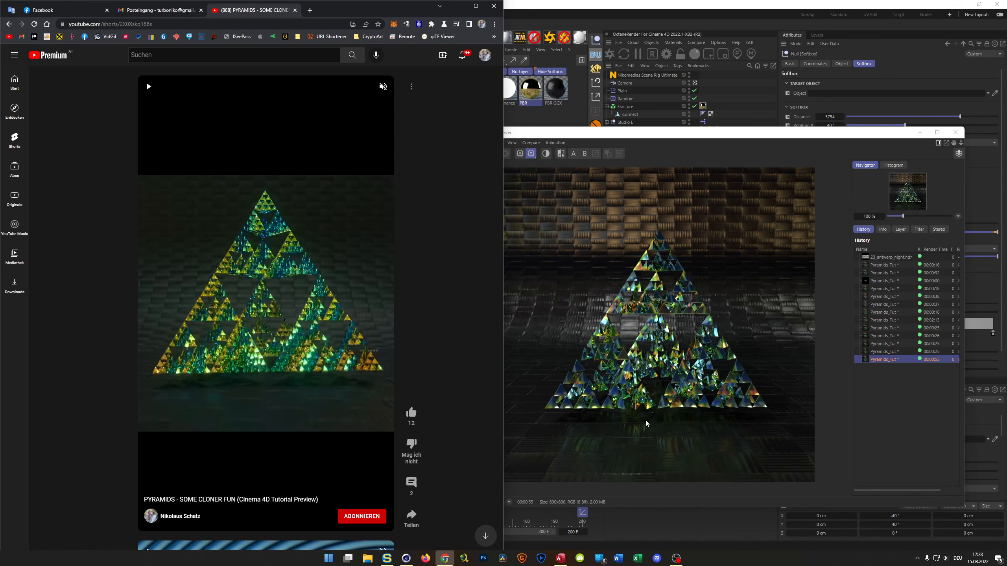
Disable the Bump and Normal channels of the PBR GGX floor material, placing the Picture Viewer so that the materials stay accessible
{"action": "left_click", "coordinate": [747, 141]}
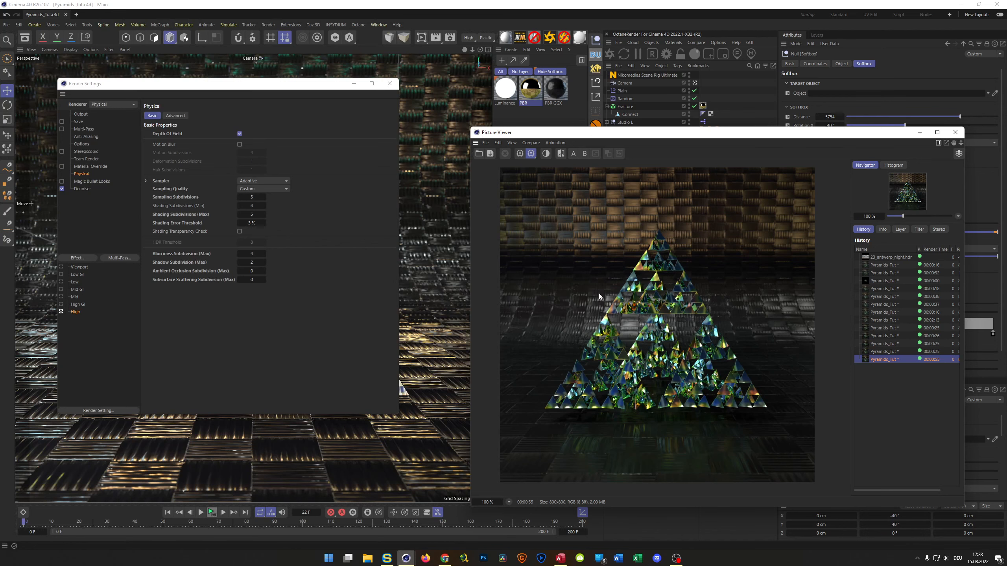
{"action": "left_click_drag", "start_coordinate": [752, 138], "coordinate": [703, 167]}
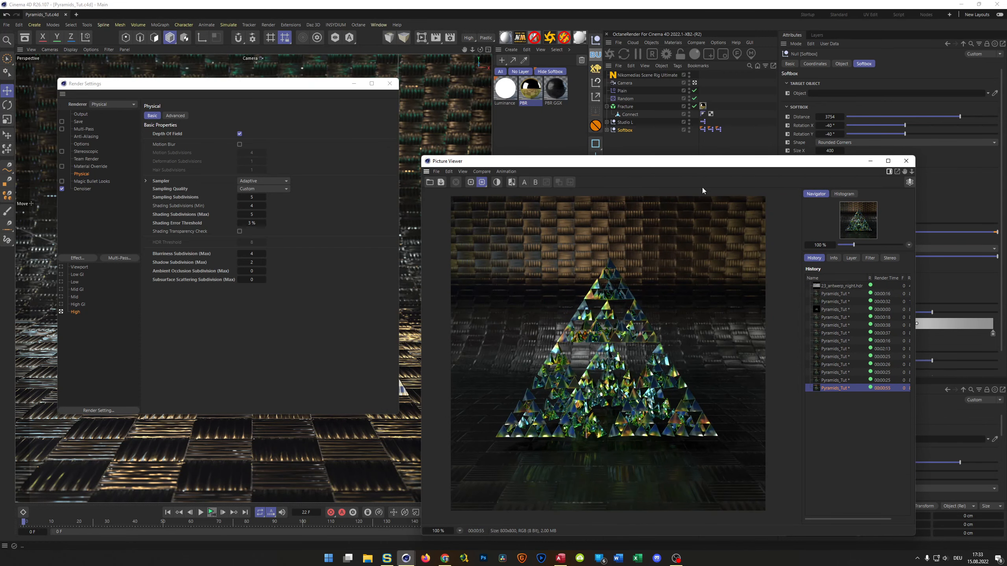
{"action": "left_click_drag", "start_coordinate": [712, 162], "coordinate": [783, 175]}
{"action": "double_click", "coordinate": [555, 91]}
{"action": "left_click_drag", "start_coordinate": [587, 92], "coordinate": [165, 95]}
{"action": "left_click", "coordinate": [173, 233]}
{"action": "left_click", "coordinate": [172, 241]}
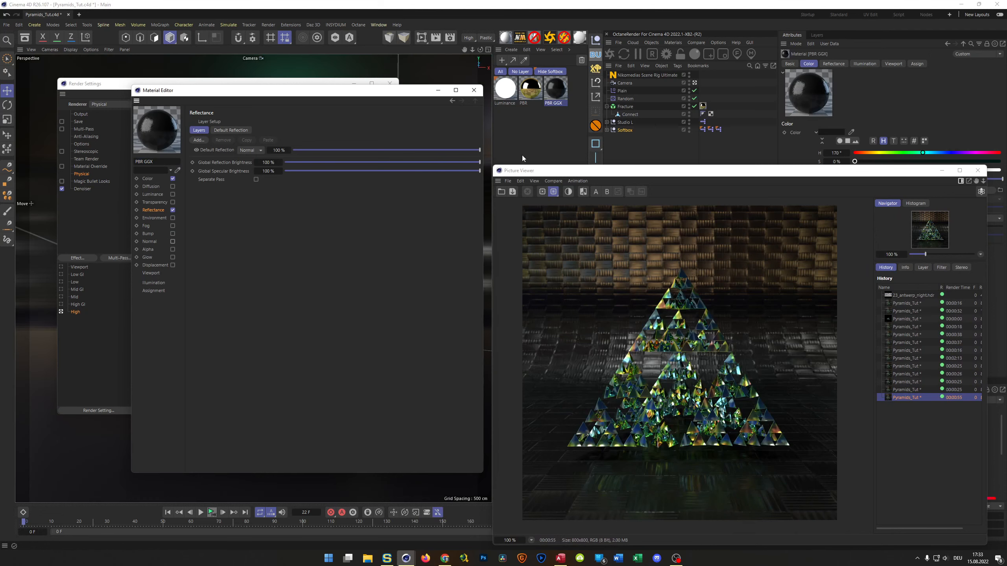
{"action": "left_click", "coordinate": [481, 92]}
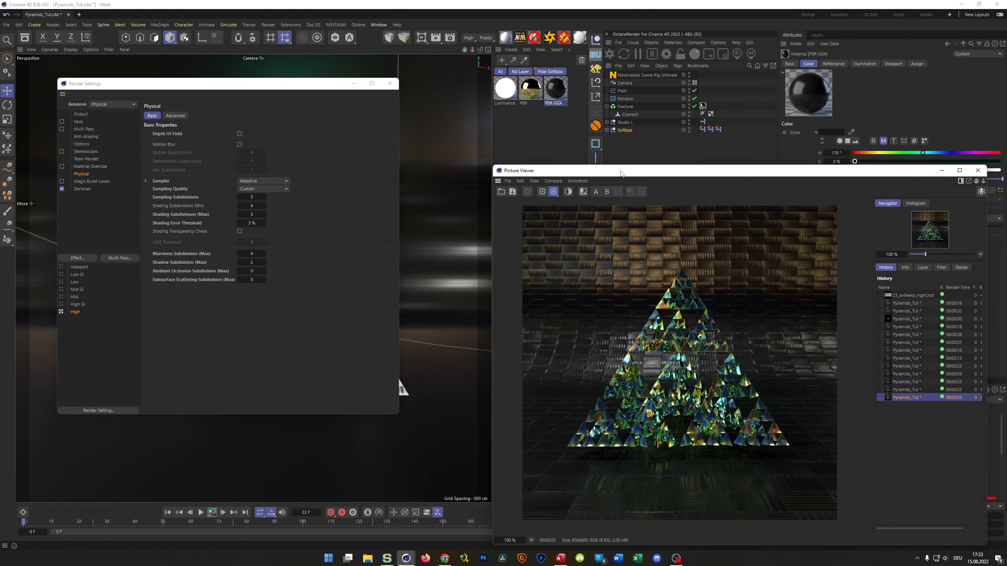
Turn off Depth Of Field, render in the Picture Viewer and move the render settings window off the pyramid in the viewport
{"action": "key", "text": "shift+r"}
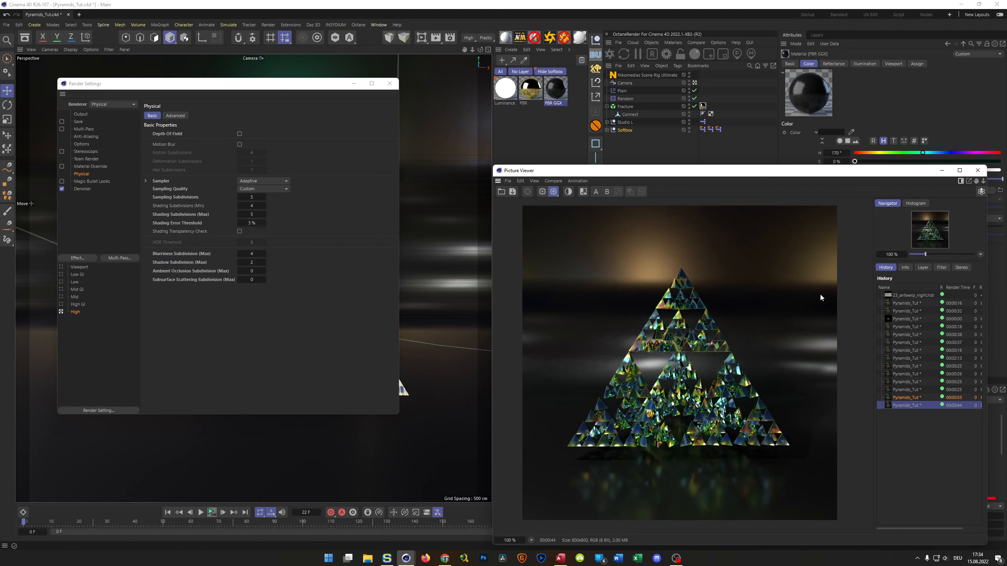
{"action": "left_click_drag", "start_coordinate": [815, 173], "coordinate": [790, 190]}
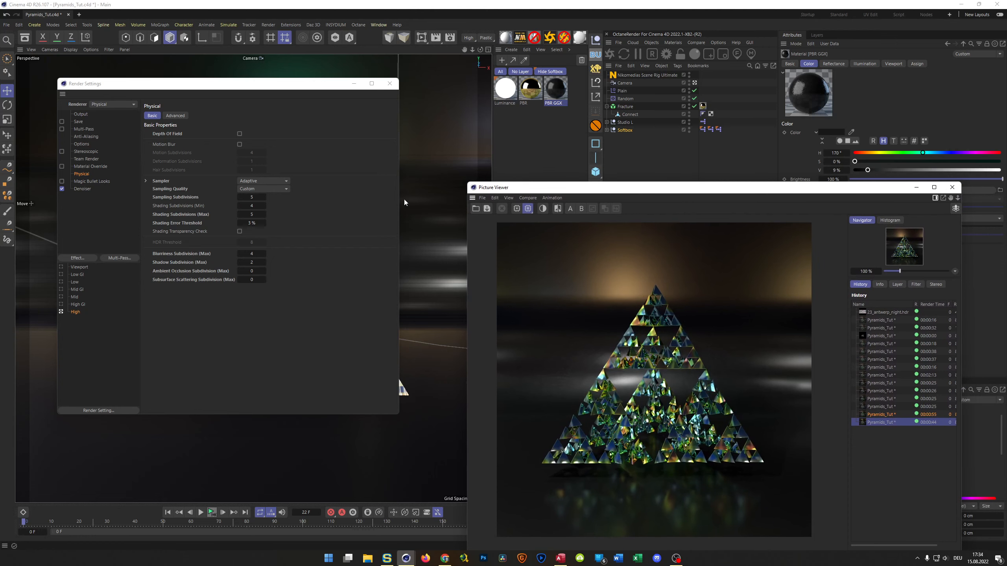
{"action": "left_click_drag", "start_coordinate": [313, 87], "coordinate": [336, 128]}
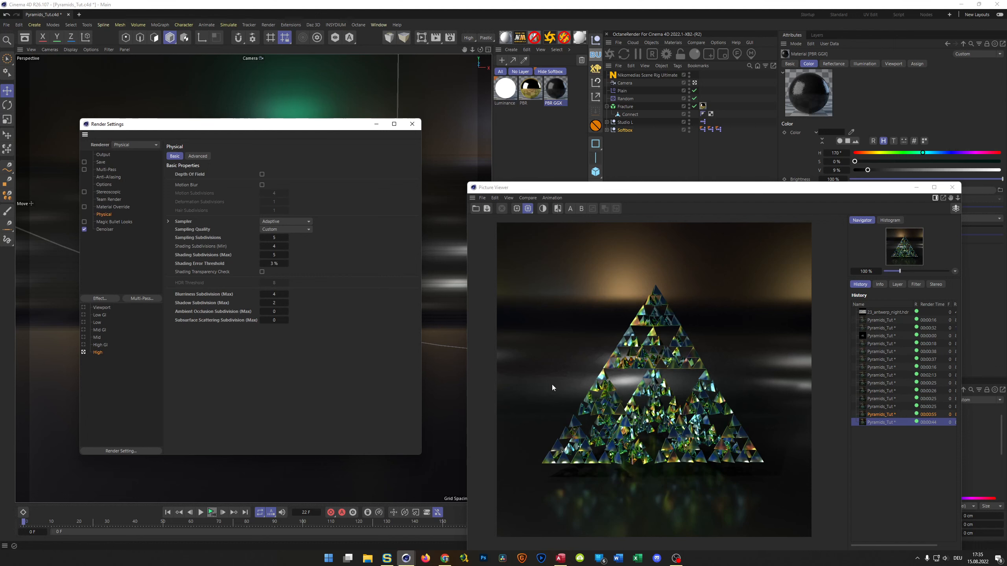
{"action": "left_click_drag", "start_coordinate": [278, 130], "coordinate": [236, 463]}
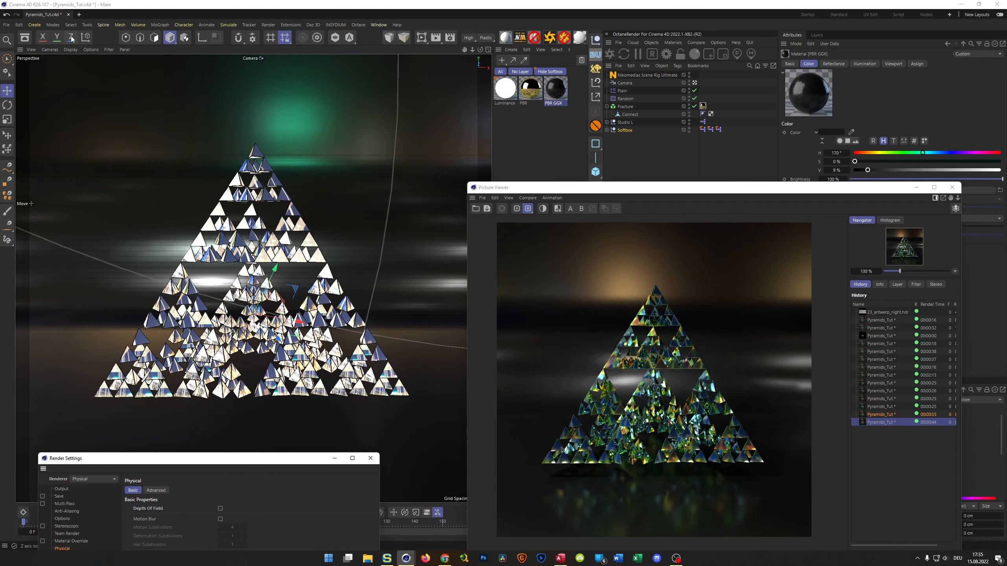
Find NatureLab_Bones8k_Ref.hdr among the indoor HDRIs in the asset browser and assign it as the scene rig's HDRI file
{"action": "left_click", "coordinate": [25, 38]}
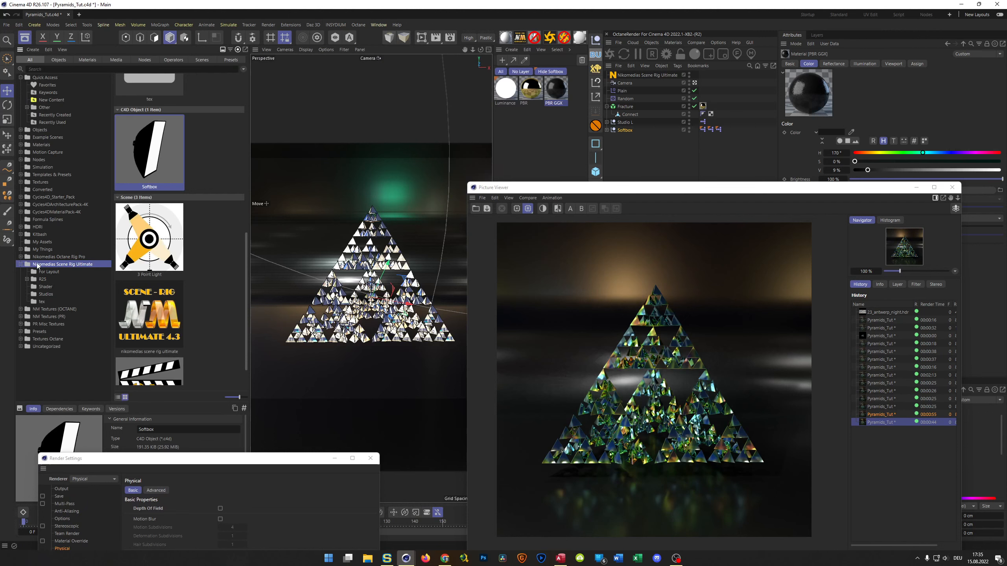
{"action": "left_click", "coordinate": [21, 227]}
{"action": "left_click", "coordinate": [39, 234]}
{"action": "scroll", "coordinate": [194, 205], "scroll_direction": "down", "scroll_amount": 5}
{"action": "scroll", "coordinate": [194, 205], "scroll_direction": "down", "scroll_amount": 3}
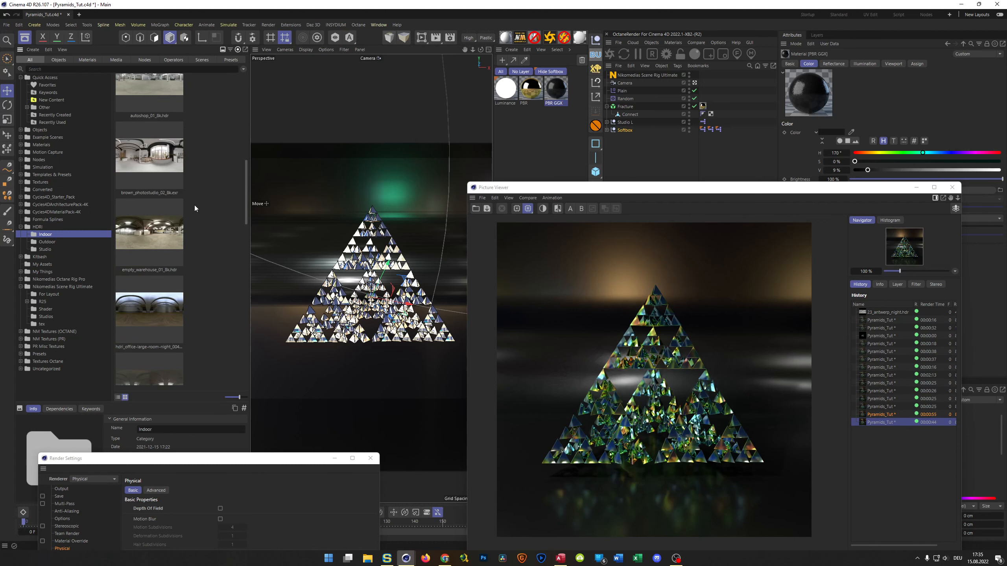
{"action": "scroll", "coordinate": [186, 222], "scroll_direction": "down", "scroll_amount": 6}
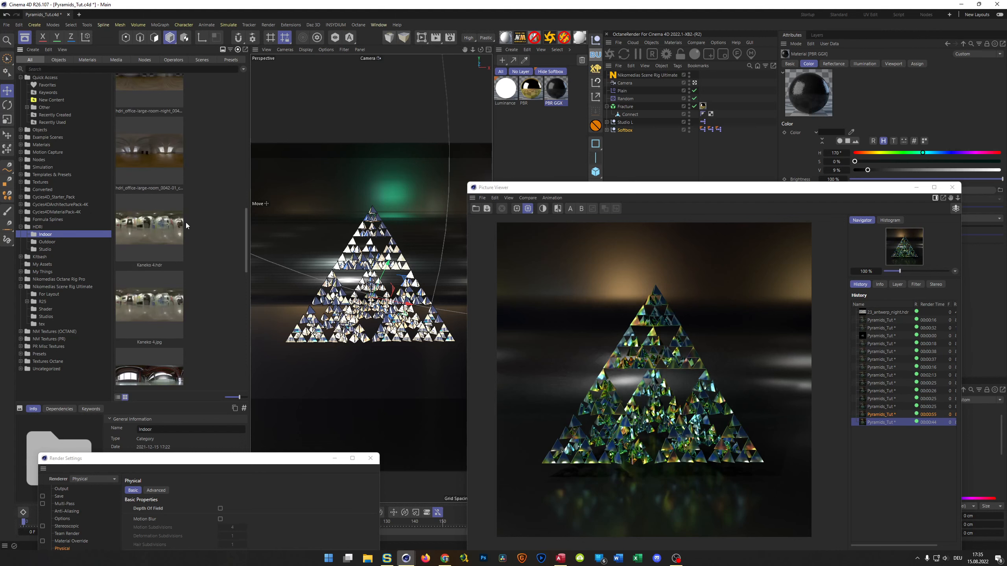
{"action": "scroll", "coordinate": [185, 223], "scroll_direction": "down", "scroll_amount": 3}
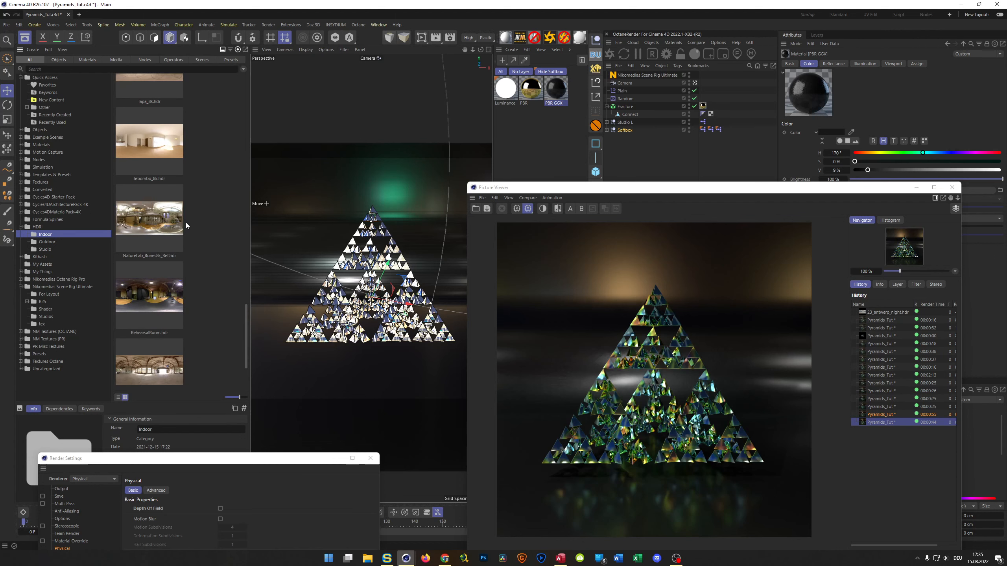
{"action": "left_click", "coordinate": [153, 222]}
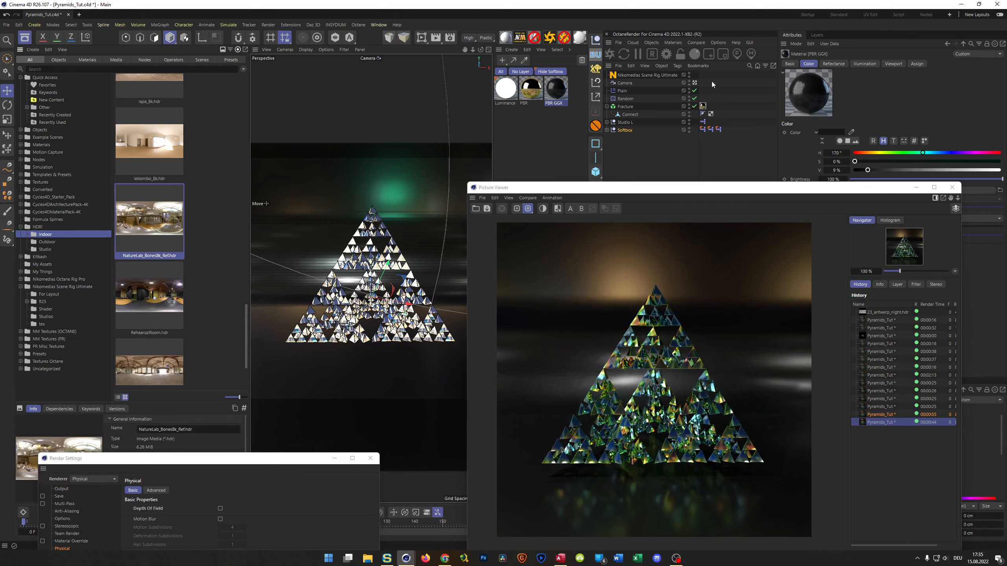
{"action": "left_click", "coordinate": [648, 75]}
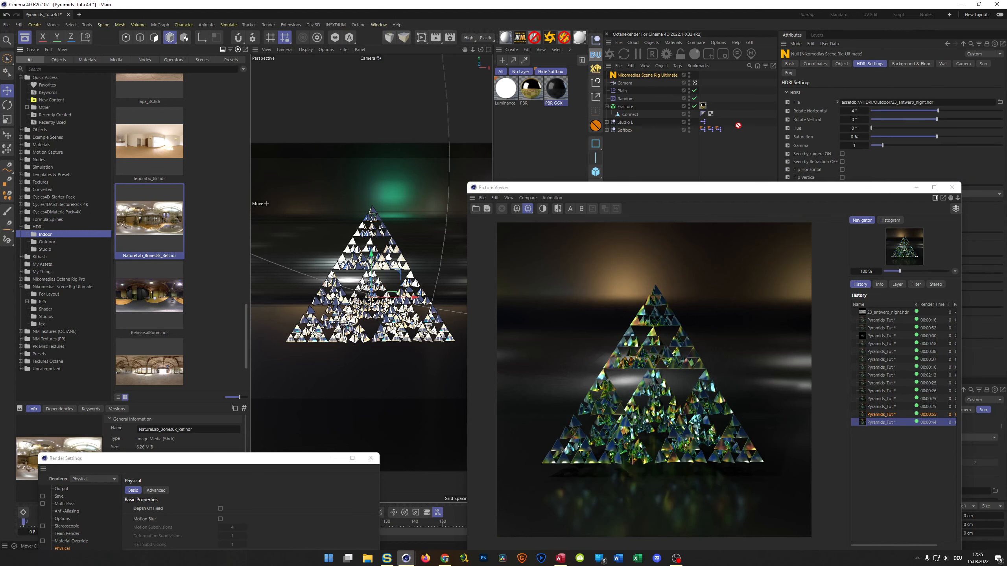
{"action": "left_click_drag", "start_coordinate": [891, 102], "coordinate": [891, 102]}
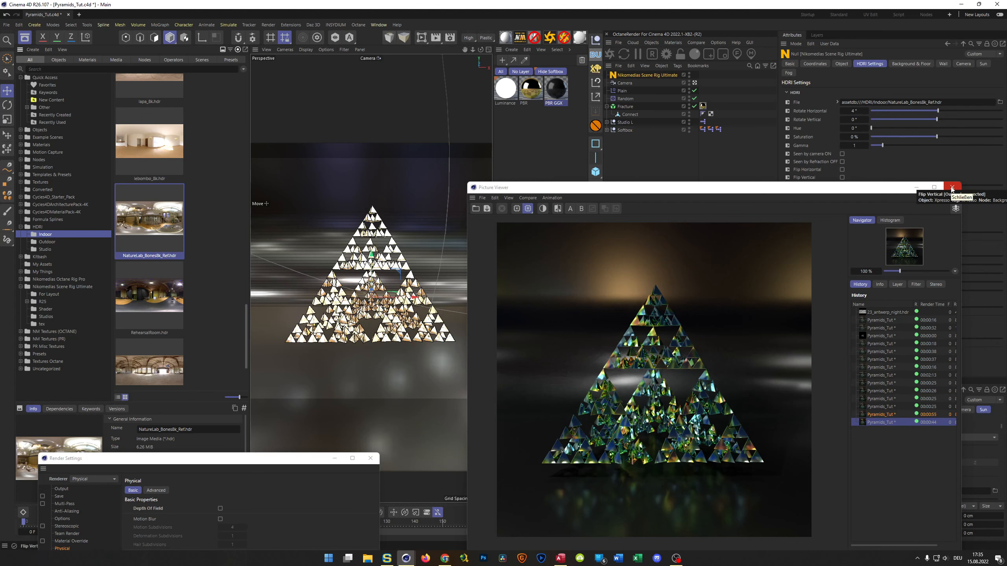
Clear away the Picture Viewer and asset browser, preview with the interactive render region and set the HDRI's horizontal rotation to 116°
{"action": "left_click", "coordinate": [952, 188]}
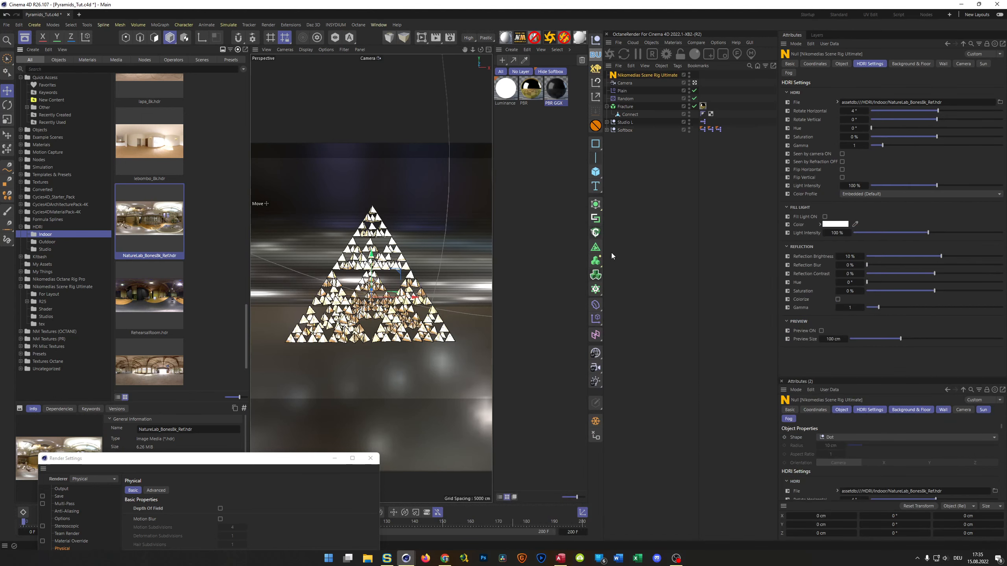
{"action": "left_click", "coordinate": [25, 37]}
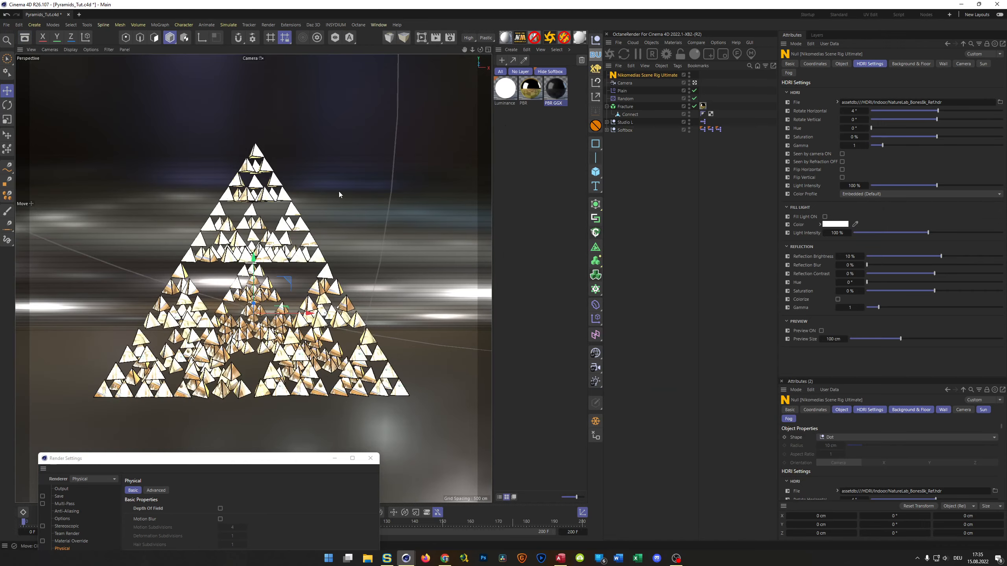
{"action": "left_click", "coordinate": [421, 38]}
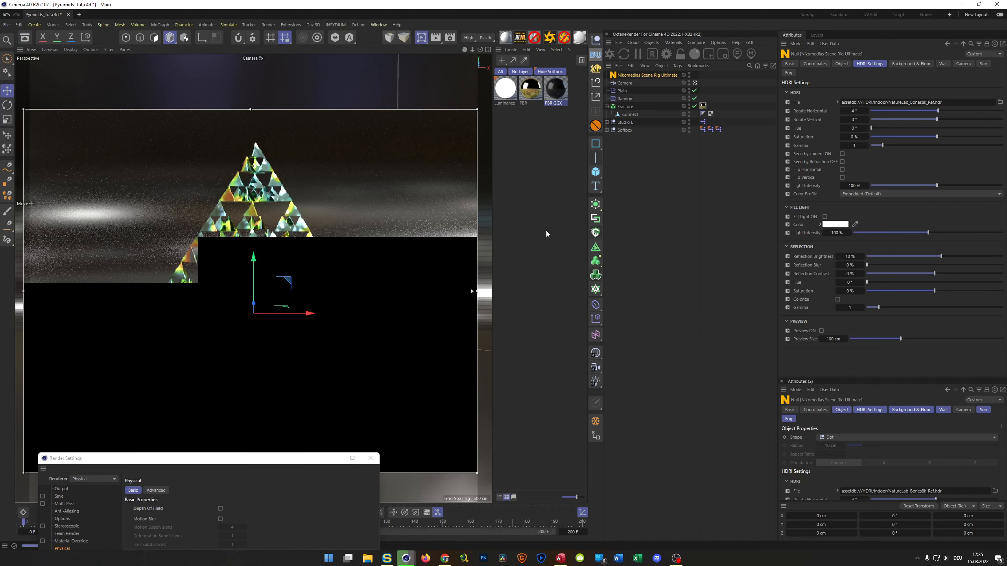
{"action": "left_click_drag", "start_coordinate": [941, 110], "coordinate": [981, 109]}
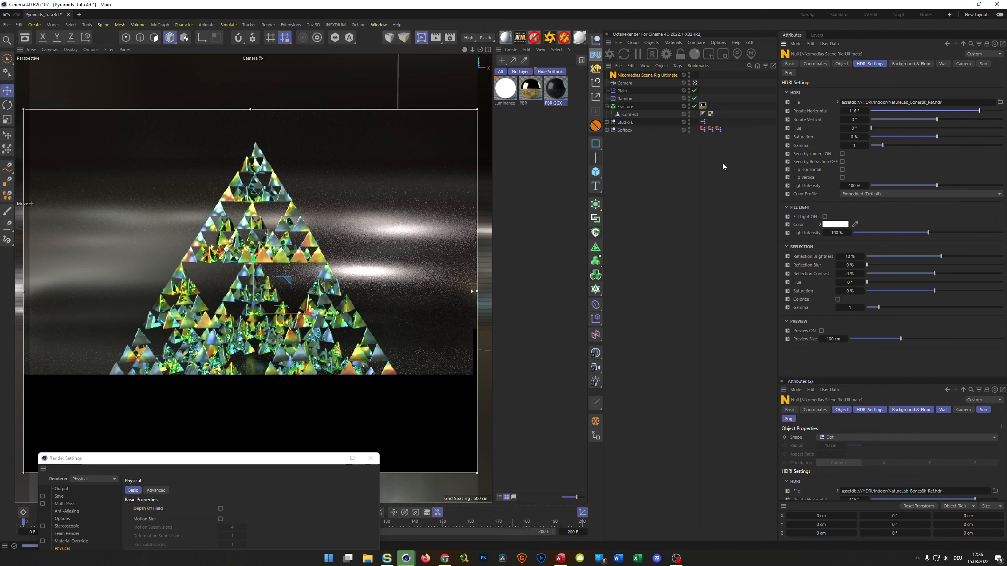
Set the Default Reflection roughness of the PBR GGX material to 40 %
{"action": "left_click", "coordinate": [556, 94]}
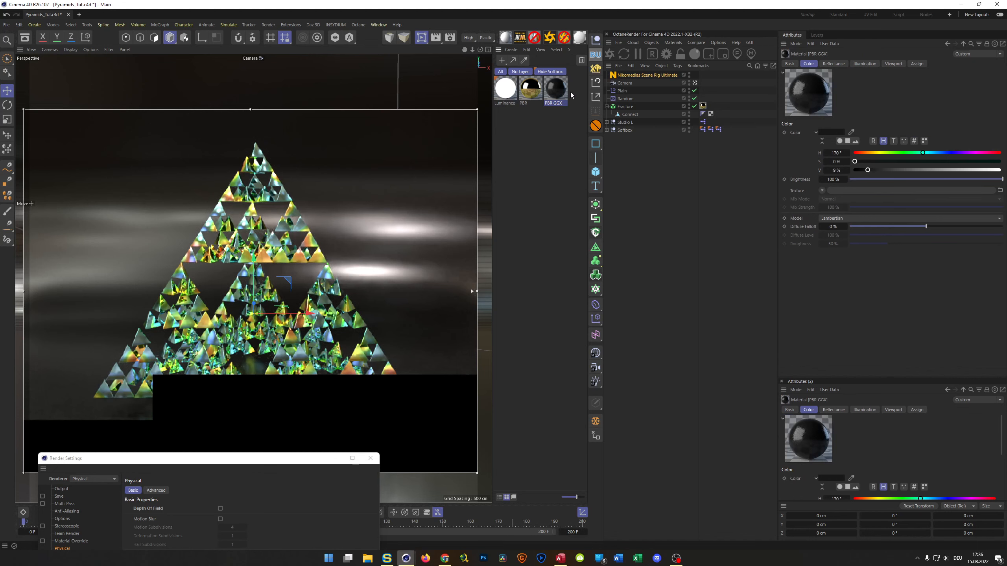
{"action": "double_click", "coordinate": [557, 96]}
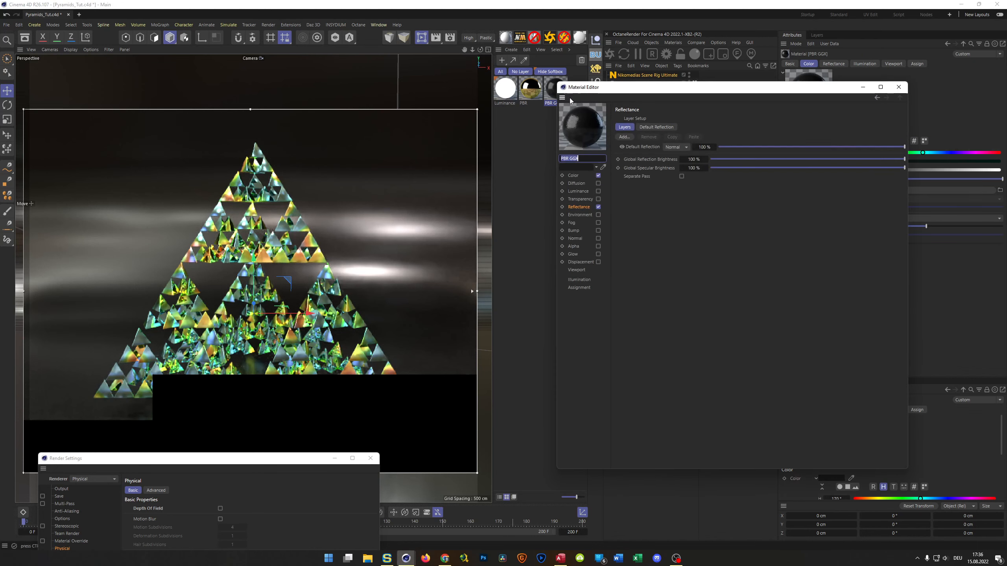
{"action": "left_click", "coordinate": [586, 208]}
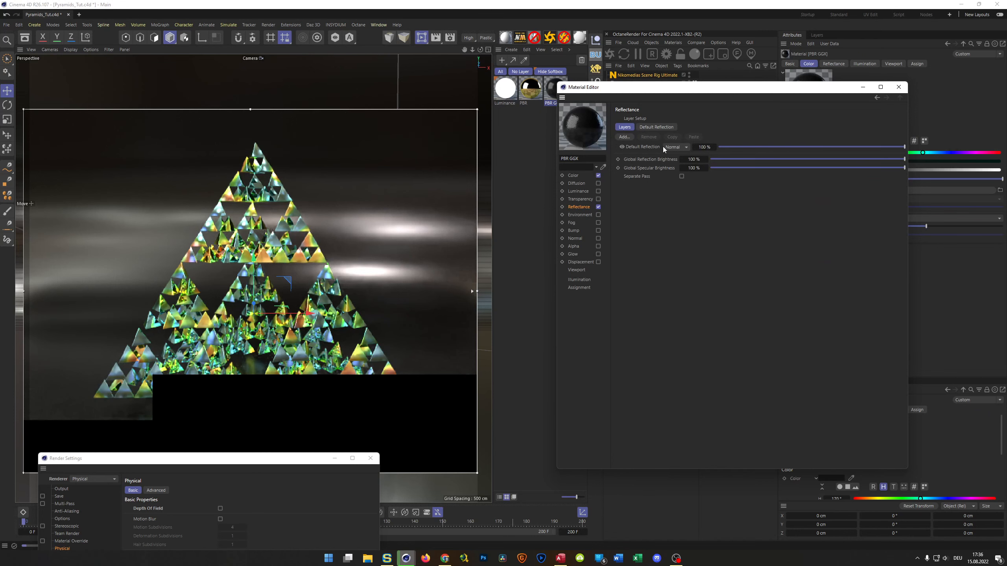
{"action": "left_click", "coordinate": [663, 128]}
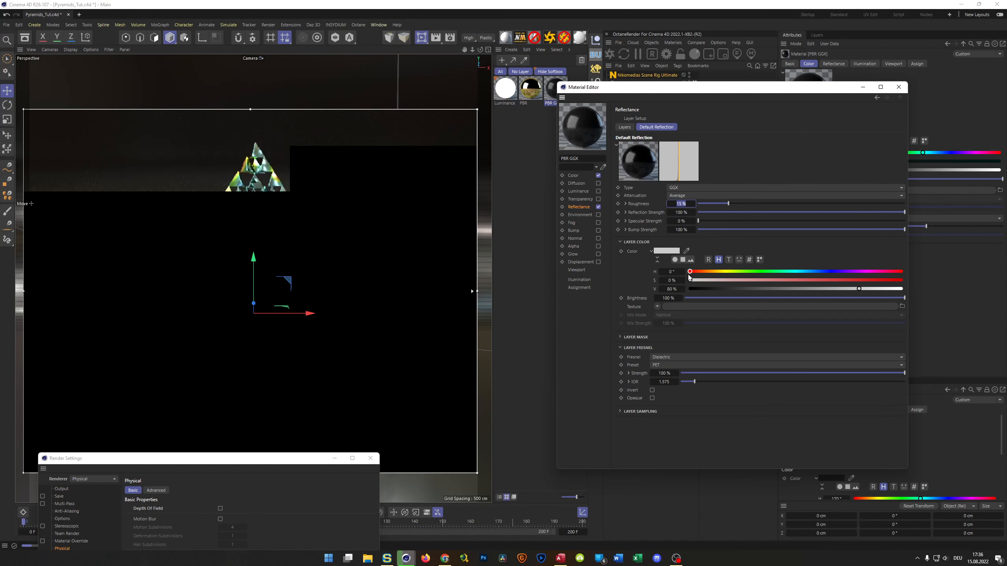
{"action": "type", "text": "40"}
{"action": "key", "text": "Return"}
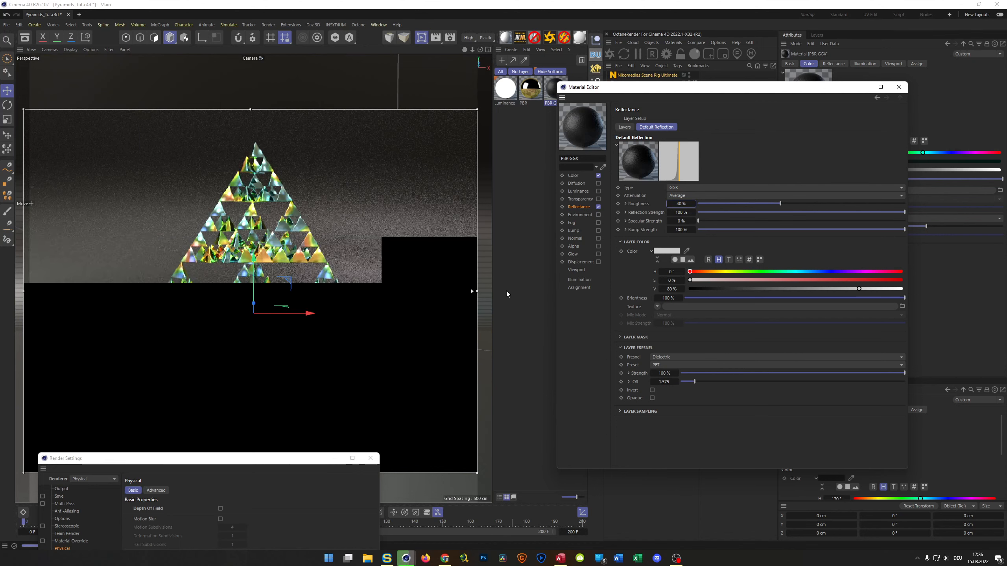
Reduce the PBR GGX material's reflection roughness to 25 %
{"action": "double_click", "coordinate": [678, 203]}
{"action": "type", "text": "25"}
{"action": "key", "text": "Return"}
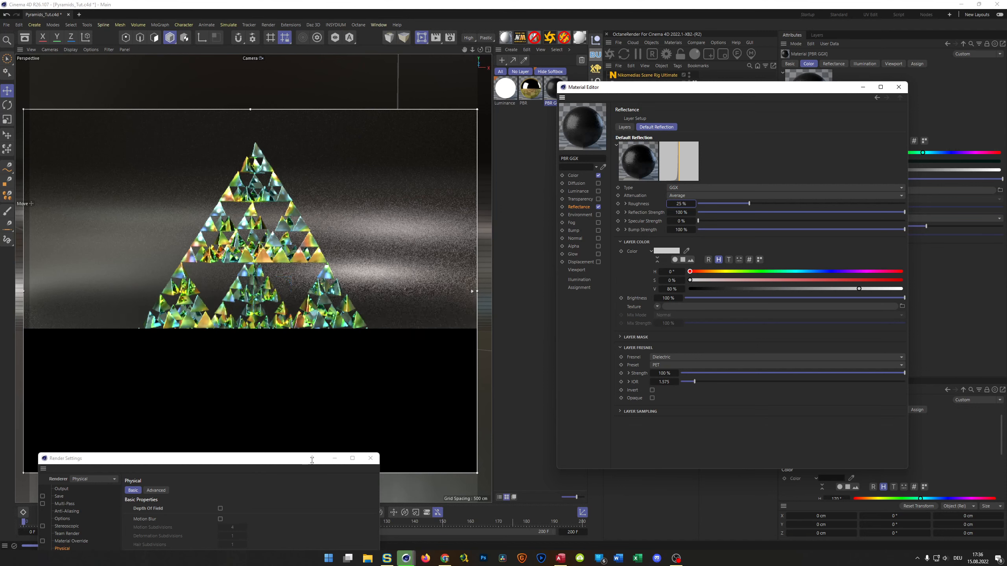
Render the new HDRI lighting in the Picture Viewer, compare it with the previous render and close the open windows
{"action": "left_click_drag", "start_coordinate": [311, 456], "coordinate": [525, 251]}
{"action": "left_click", "coordinate": [585, 254]}
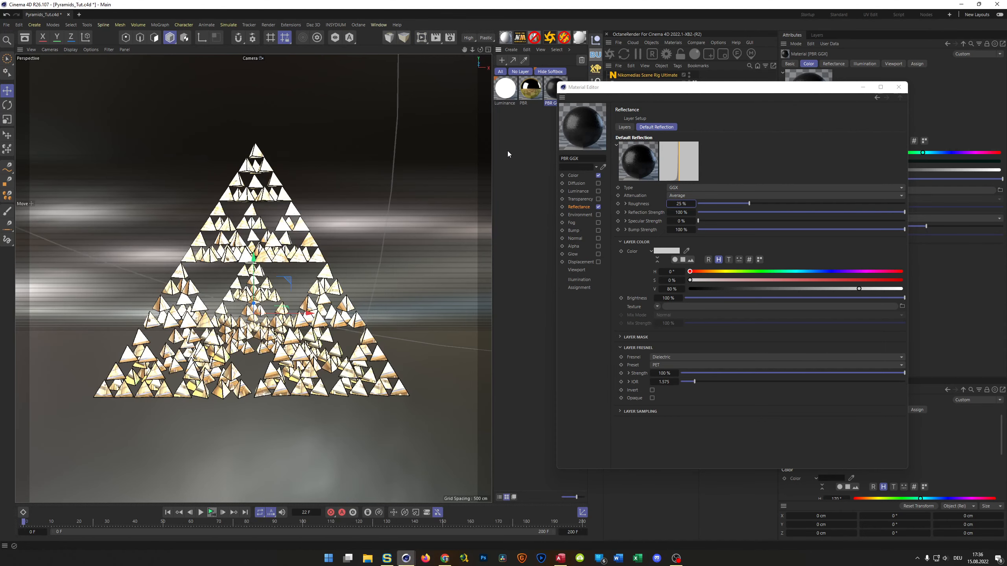
{"action": "key", "text": "shift+r"}
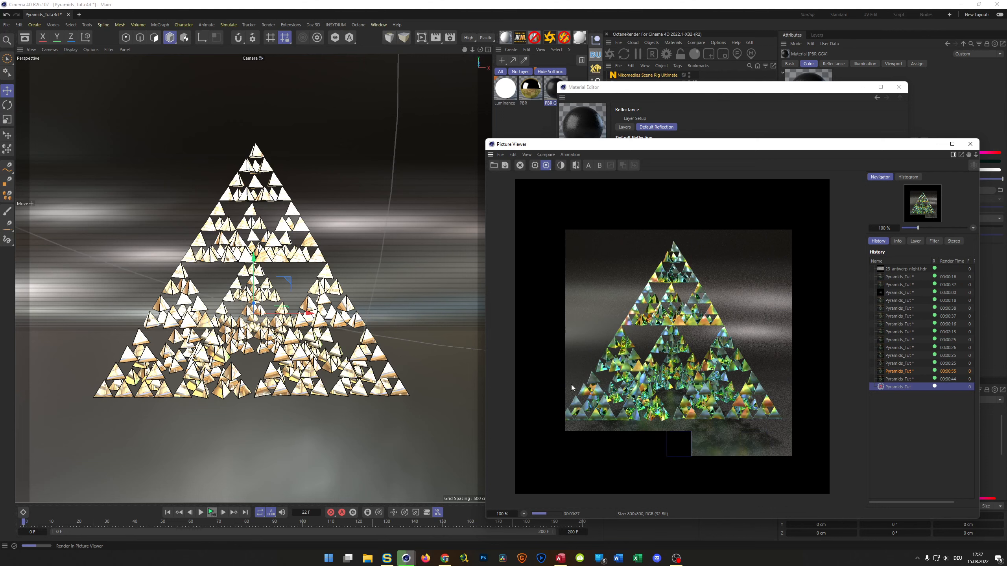
{"action": "left_click", "coordinate": [905, 379]}
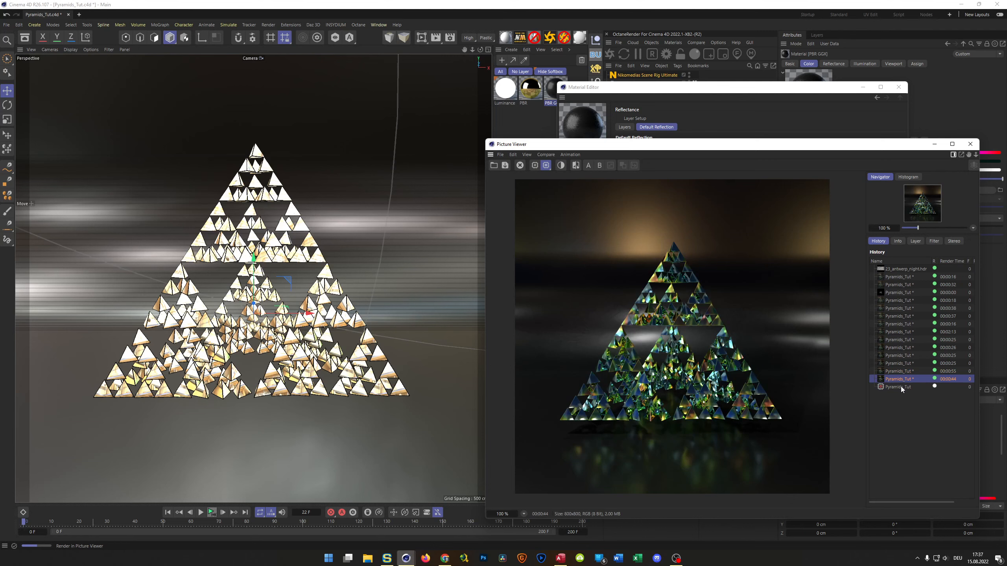
{"action": "left_click", "coordinate": [900, 387]}
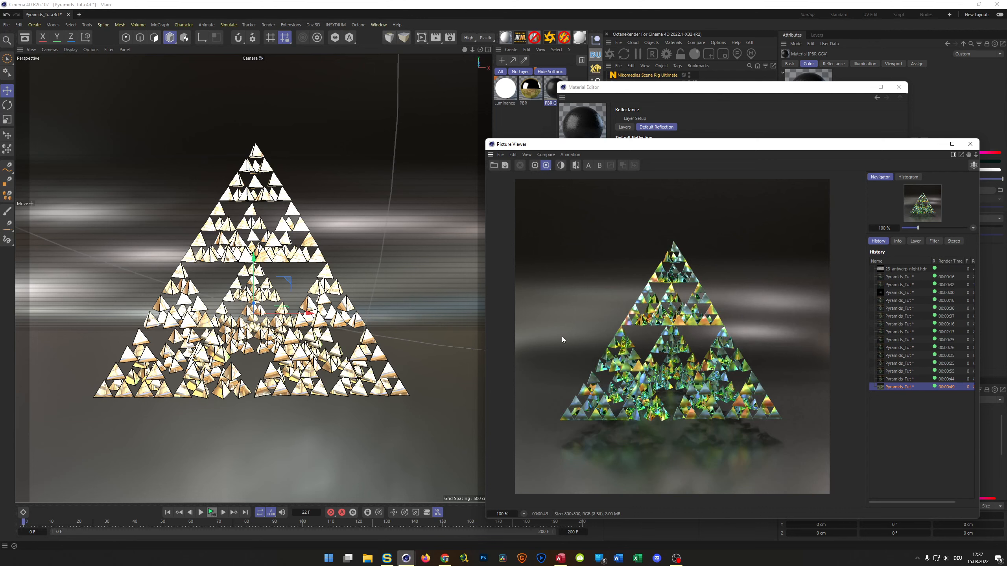
{"action": "left_click", "coordinate": [888, 379]}
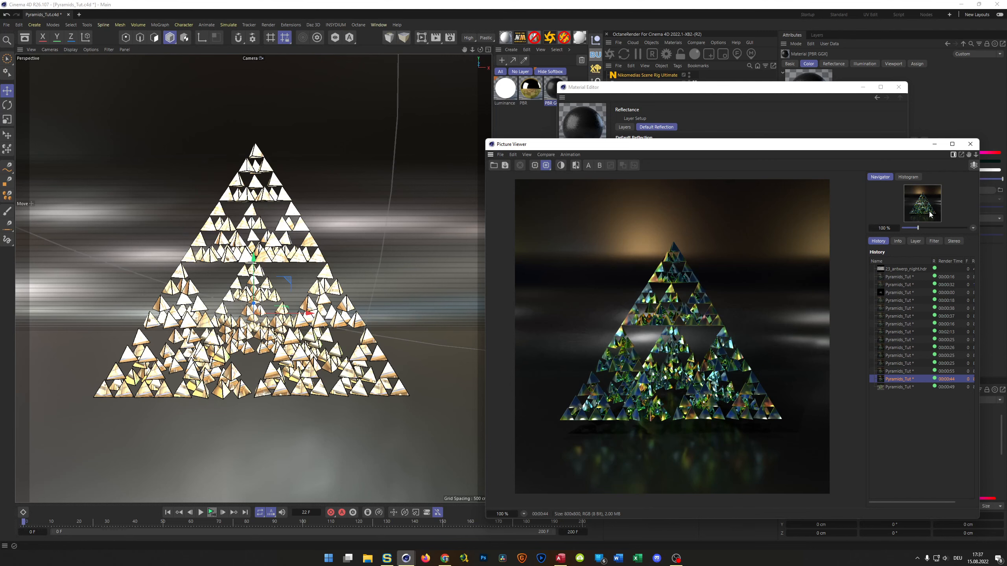
{"action": "left_click", "coordinate": [970, 144]}
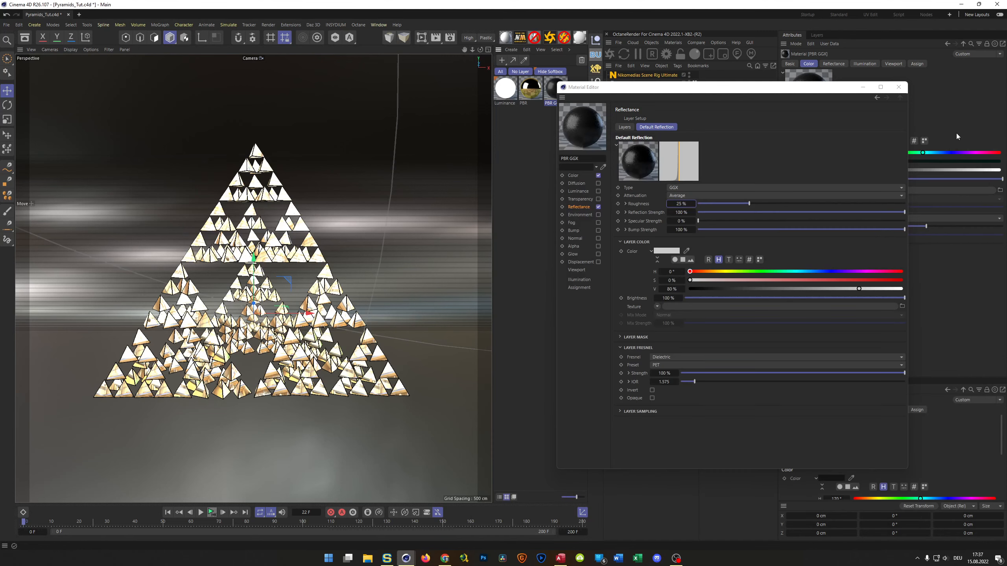
{"action": "left_click", "coordinate": [899, 87]}
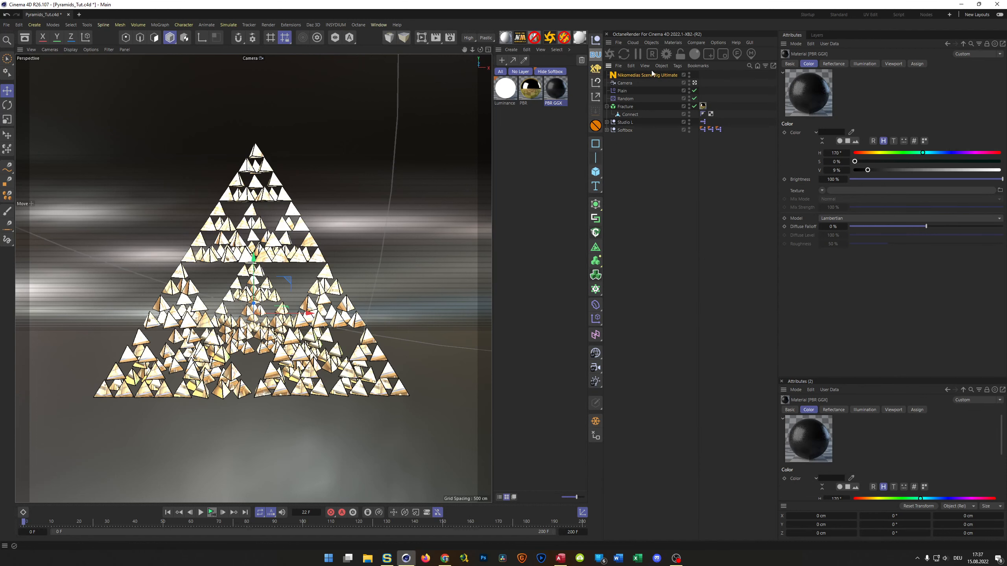
Undo the floor roughness, HDRI rotation and HDRI image changes to restore 23_antwerp_night.hdr, and save the project
{"action": "left_click", "coordinate": [664, 75]}
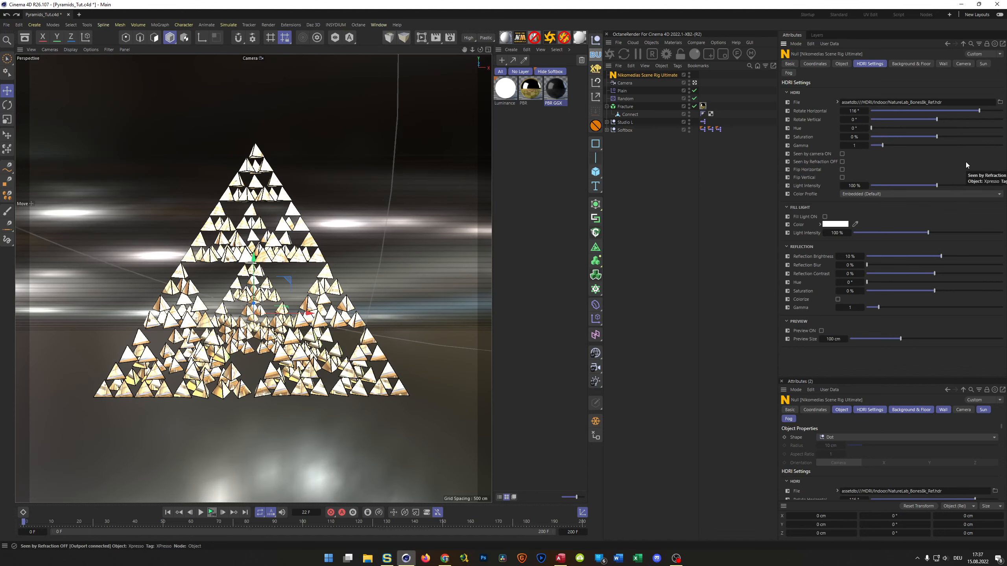
{"action": "key", "text": "ctrl+z"}
{"action": "key", "text": "ctrl+z"}
{"action": "key", "text": "ctrl+s"}
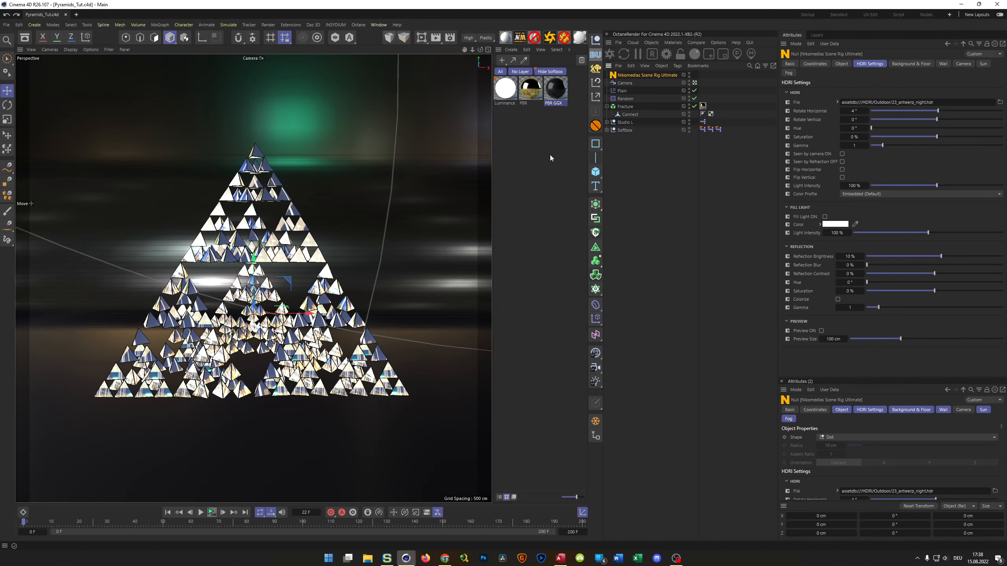
Set the physical renderer's maximum blurriness subdivision to 6 and render the scene in the Picture Viewer
{"action": "left_click", "coordinate": [453, 39]}
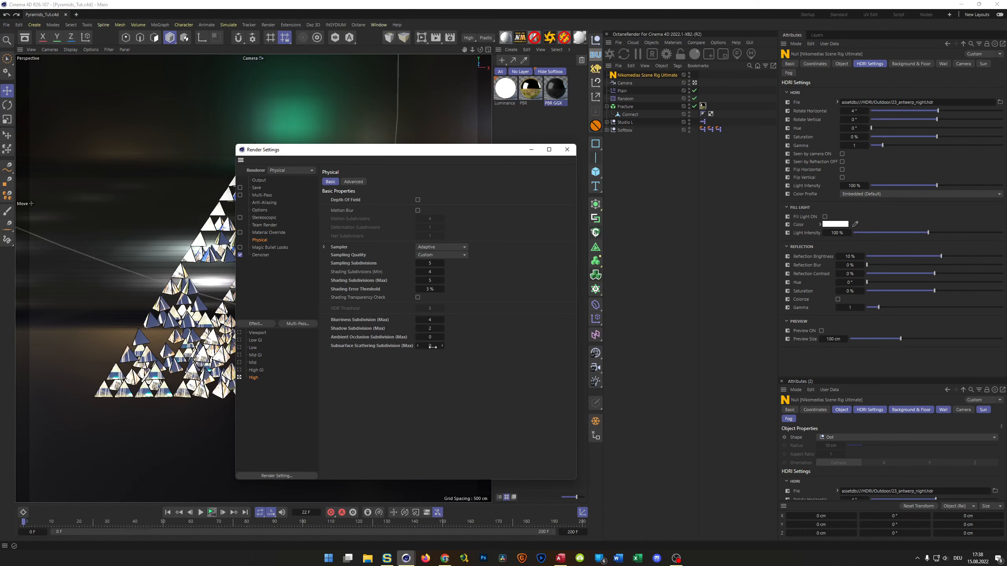
{"action": "left_click", "coordinate": [431, 320]}
{"action": "key", "text": "Return"}
{"action": "left_click_drag", "start_coordinate": [456, 160], "coordinate": [271, 152]}
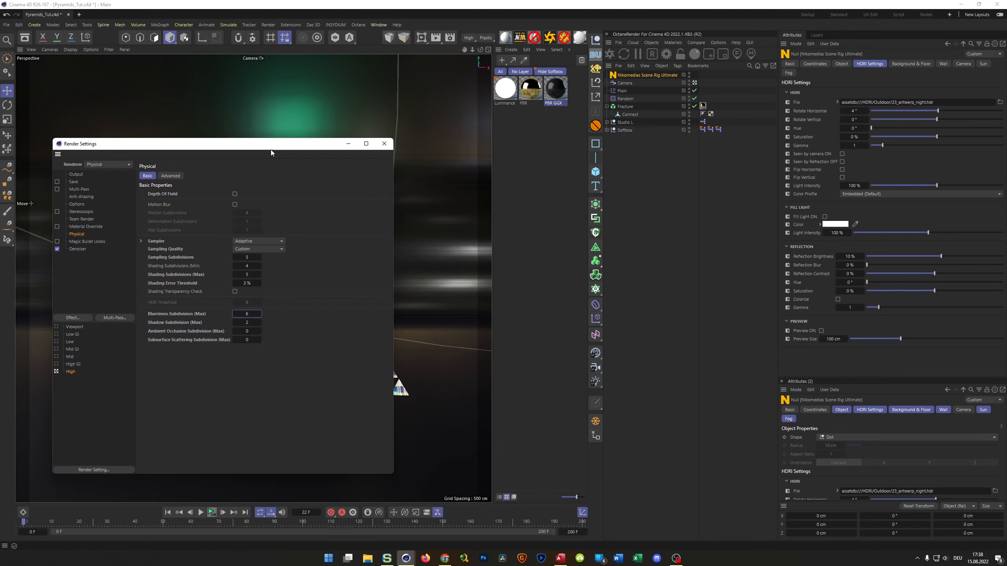
{"action": "key", "text": "shift+r"}
{"action": "left_click_drag", "start_coordinate": [415, 150], "coordinate": [586, 134]}
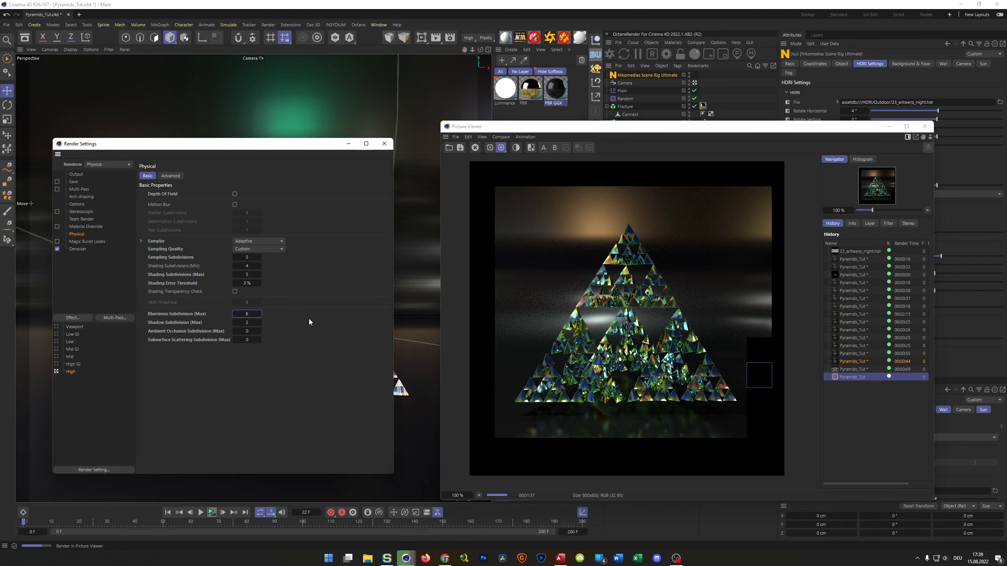
Set the maximum blurriness subdivision to 4, the sampling subdivisions to 6 and the shading error threshold to 2 %
{"action": "type", "text": "4"}
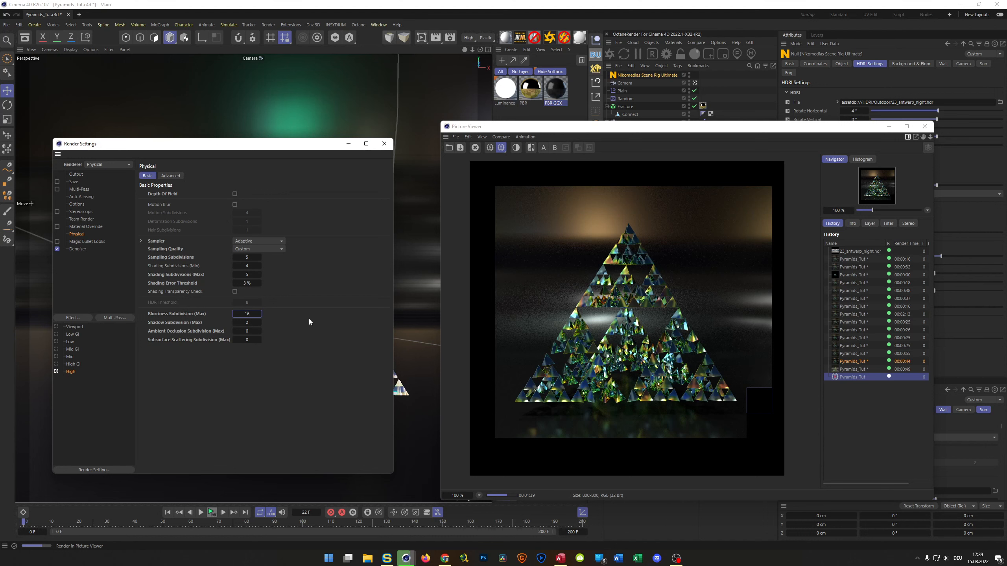
{"action": "key", "text": "BackSpace"}
{"action": "key", "text": "BackSpace"}
{"action": "type", "text": "4"}
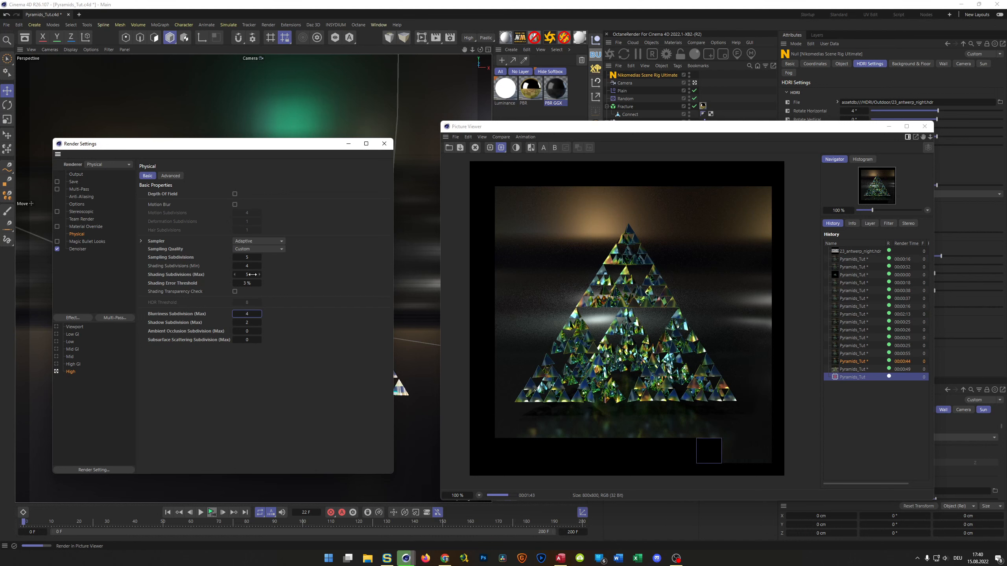
{"action": "left_click", "coordinate": [248, 257]}
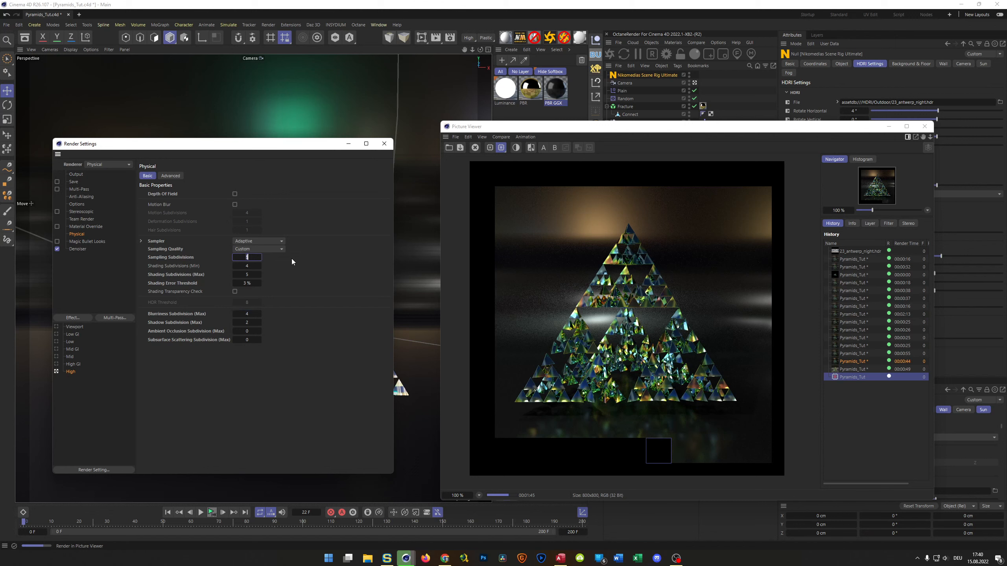
{"action": "type", "text": "6"}
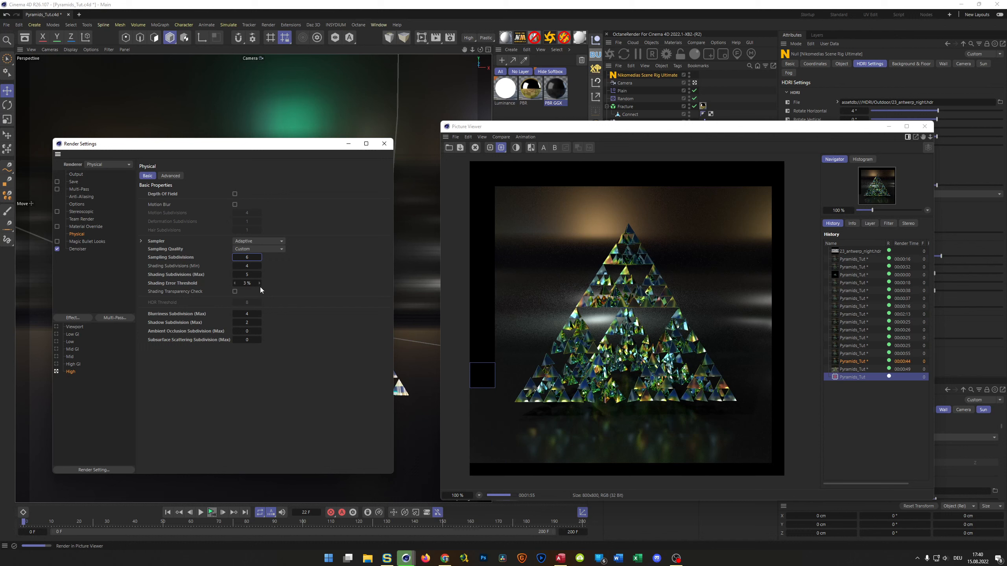
{"action": "left_click", "coordinate": [251, 288]}
{"action": "type", "text": "2"}
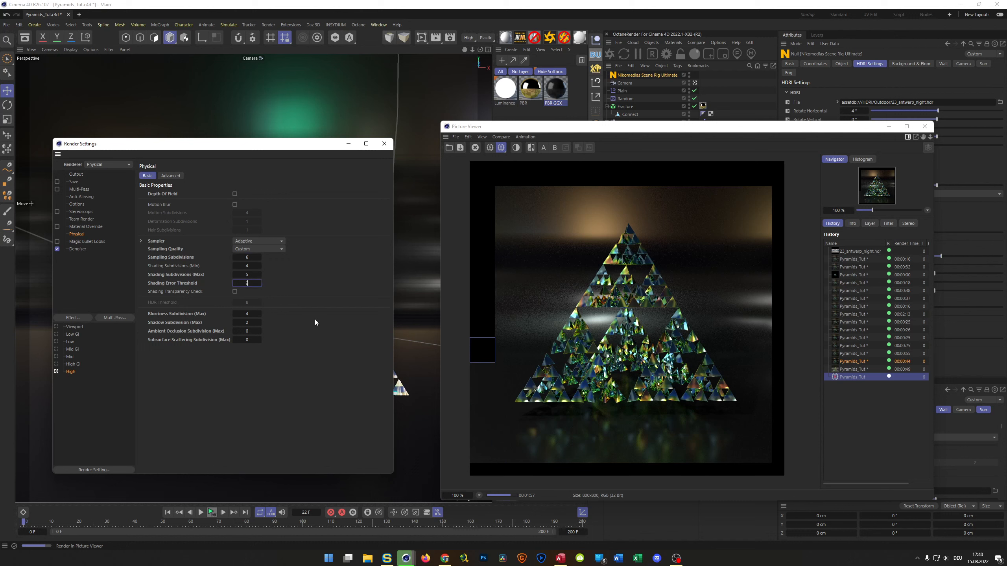
{"action": "key", "text": "Return"}
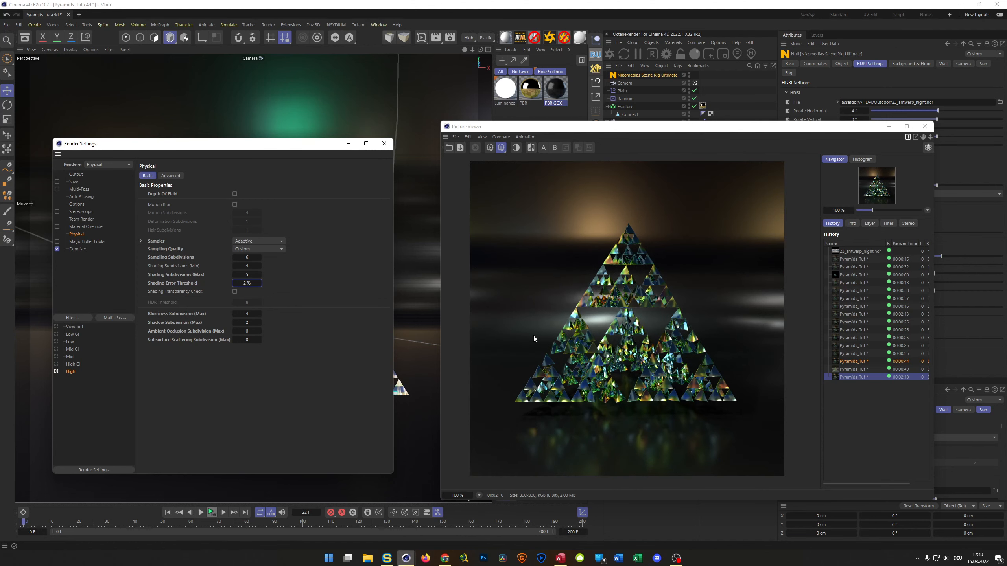
Compare the latest render with the earlier 44-second one, set the maximum blurriness subdivision to 5 and save the project
{"action": "left_click", "coordinate": [853, 362]}
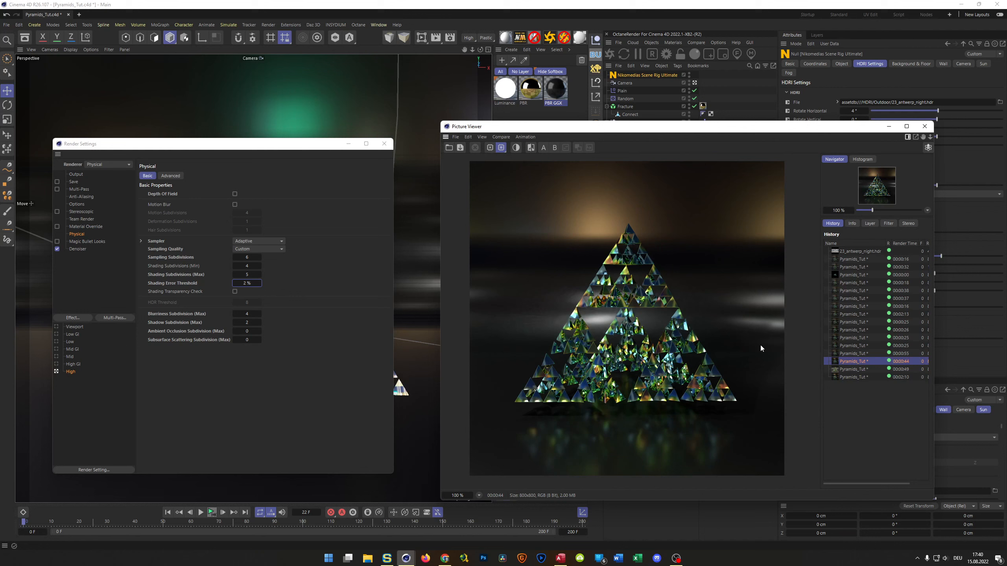
{"action": "left_click", "coordinate": [246, 315]}
{"action": "left_click", "coordinate": [851, 379]}
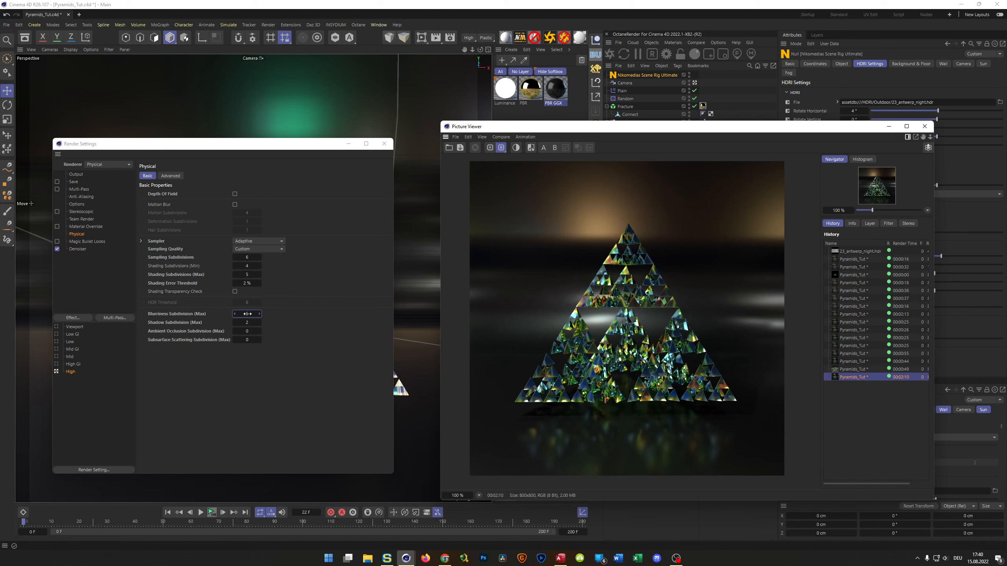
{"action": "key", "text": "ctrl+s"}
Send the latest render to Magic Bullet Looks and resize its window to fit the screen
{"action": "left_click_drag", "start_coordinate": [672, 138], "coordinate": [704, 143]}
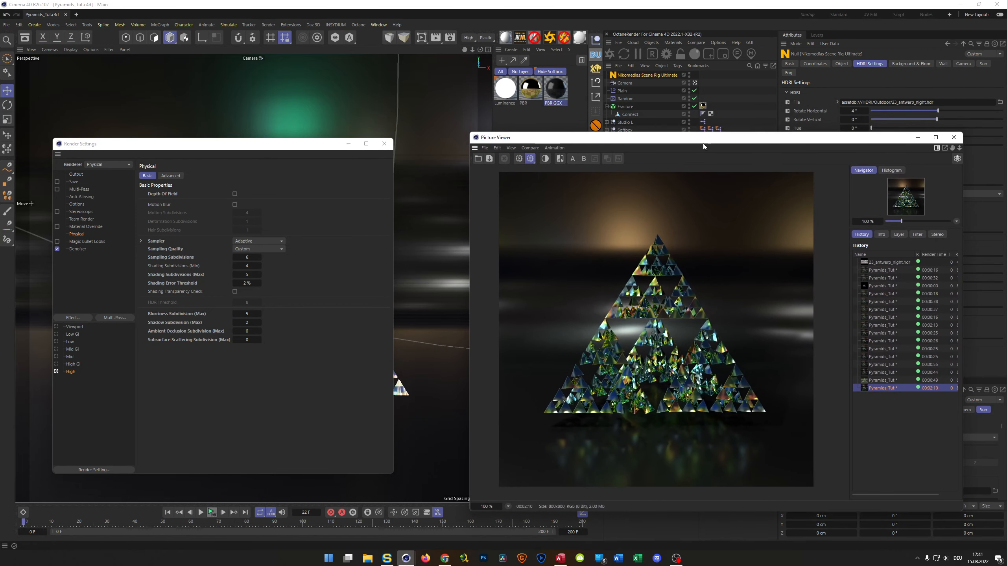
{"action": "left_click", "coordinate": [485, 147]}
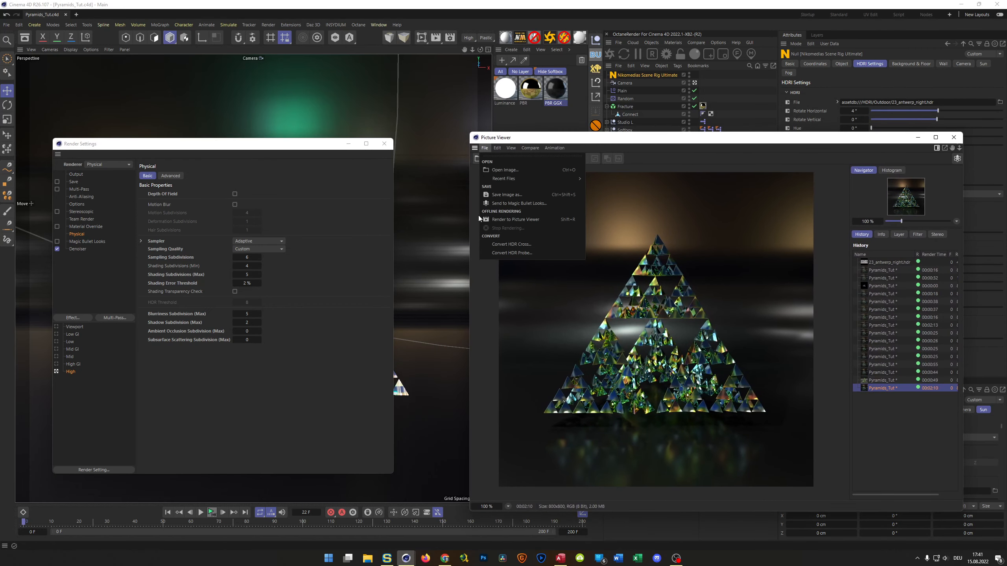
{"action": "left_click", "coordinate": [513, 203]}
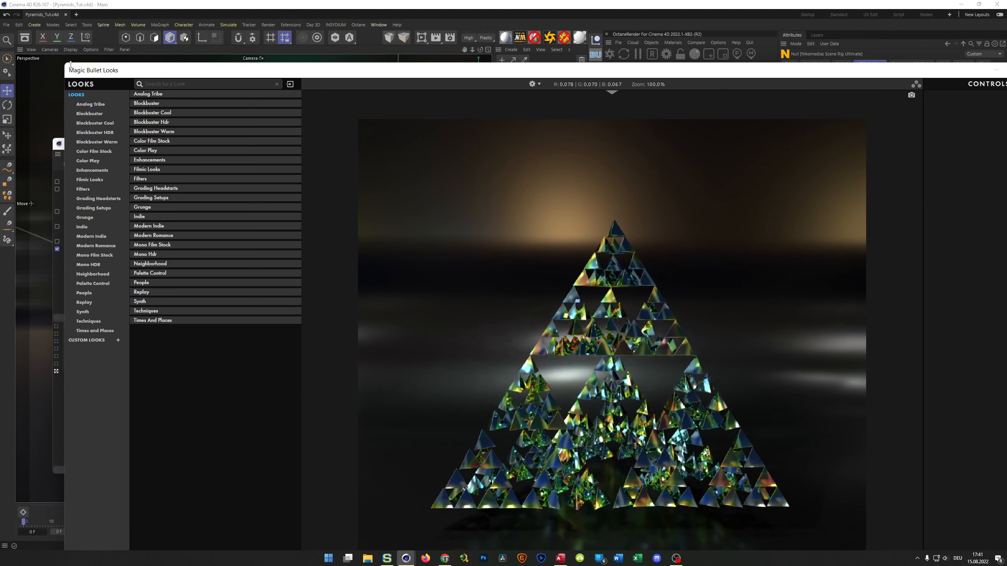
{"action": "left_click_drag", "start_coordinate": [67, 60], "coordinate": [455, 238]}
{"action": "left_click_drag", "start_coordinate": [550, 248], "coordinate": [175, 38]}
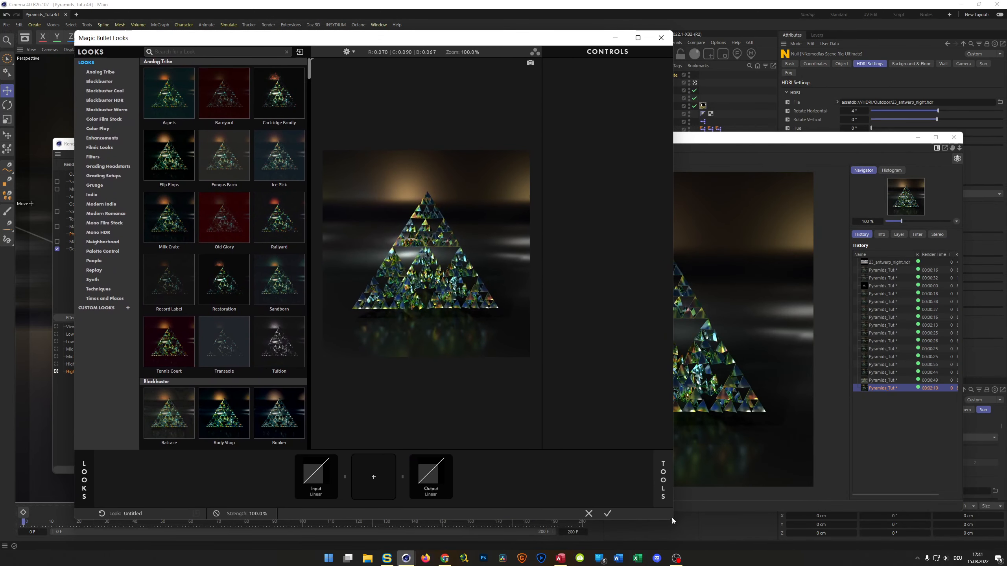
{"action": "left_click_drag", "start_coordinate": [672, 520], "coordinate": [911, 547]}
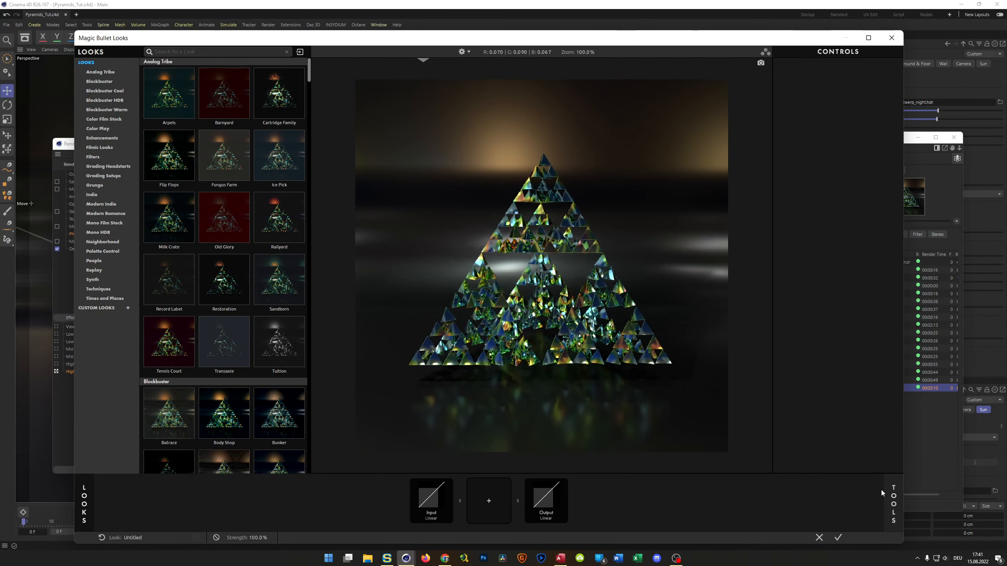
Show the effect tools beside the preview and hide the looks library
{"action": "left_click", "coordinate": [901, 515]}
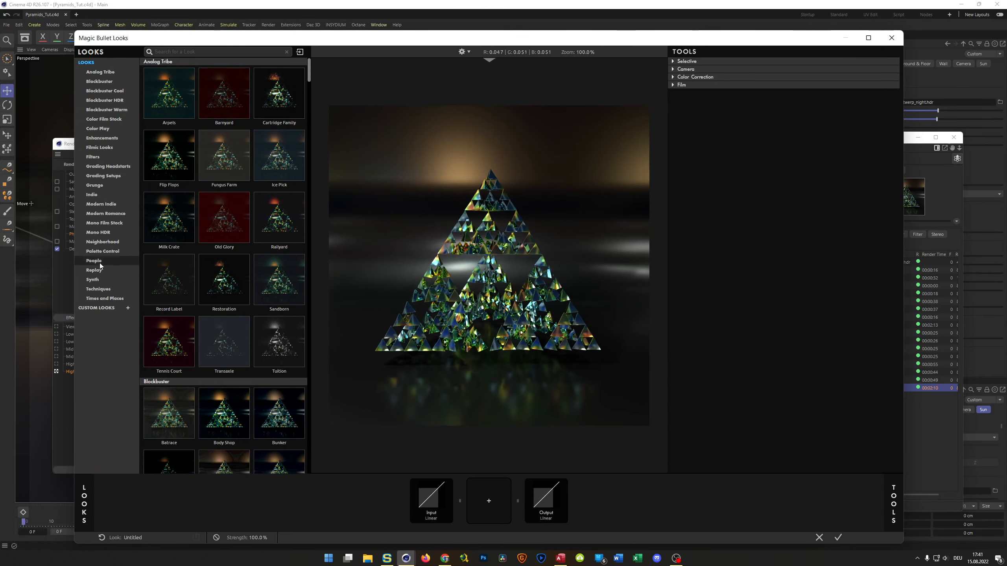
{"action": "left_click_drag", "start_coordinate": [74, 246], "coordinate": [68, 246]}
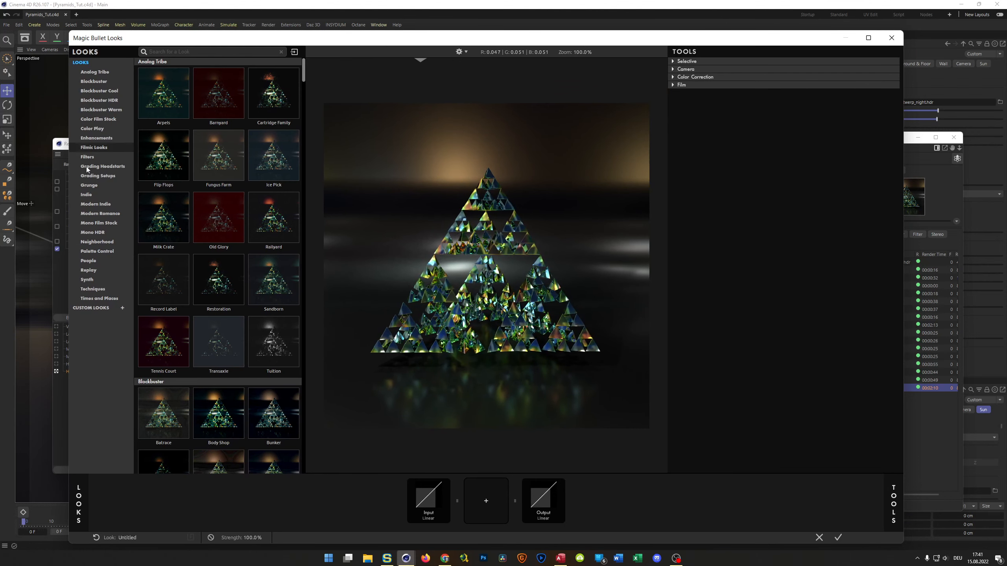
{"action": "left_click", "coordinate": [88, 498]}
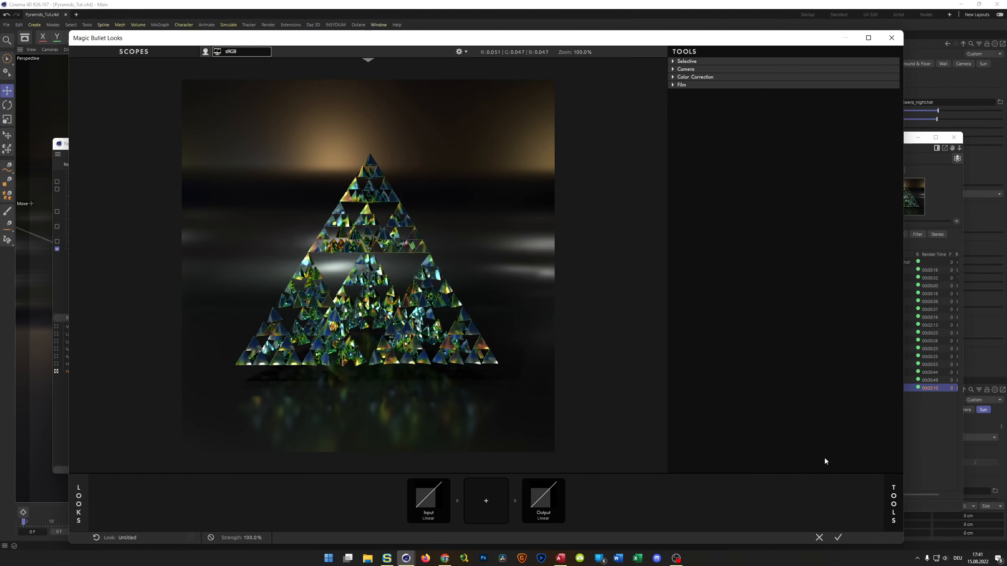
{"action": "left_click", "coordinate": [895, 498]}
{"action": "left_click", "coordinate": [895, 498]}
Add the Optical Diffusion camera effect to the tool chain and set its density to 200 %
{"action": "left_click", "coordinate": [674, 62]}
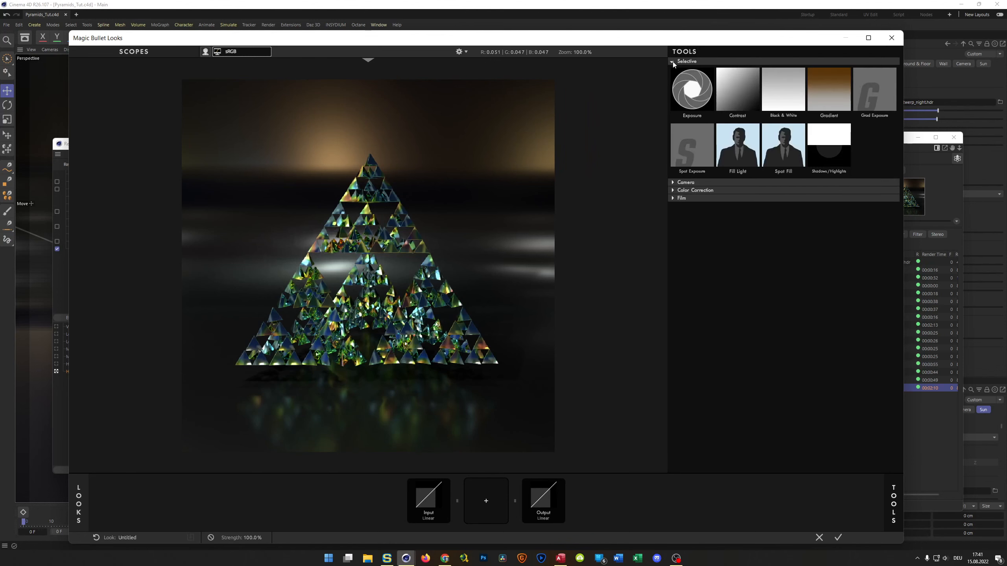
{"action": "left_click", "coordinate": [674, 62]}
{"action": "left_click", "coordinate": [673, 69]}
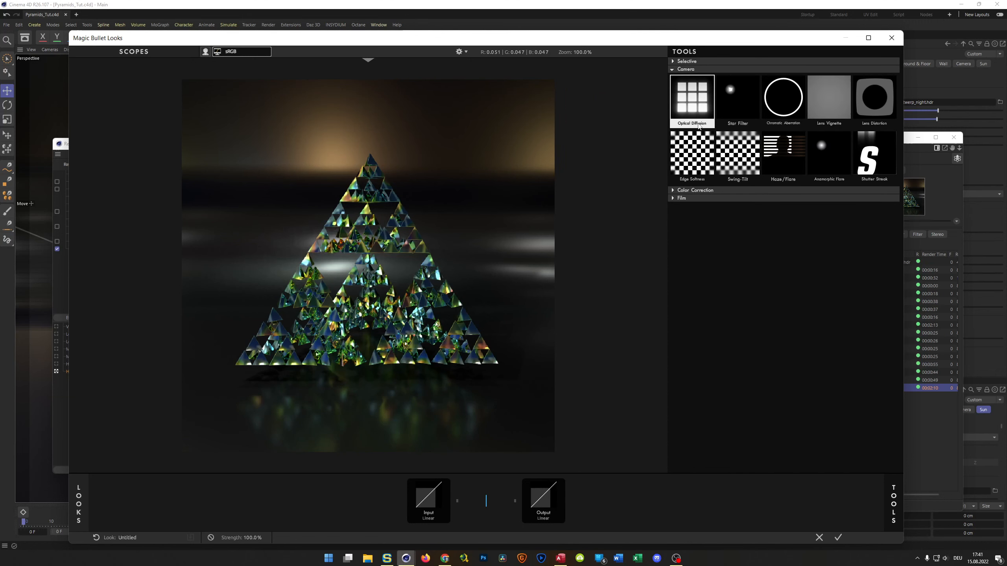
{"action": "left_click_drag", "start_coordinate": [692, 109], "coordinate": [492, 504]}
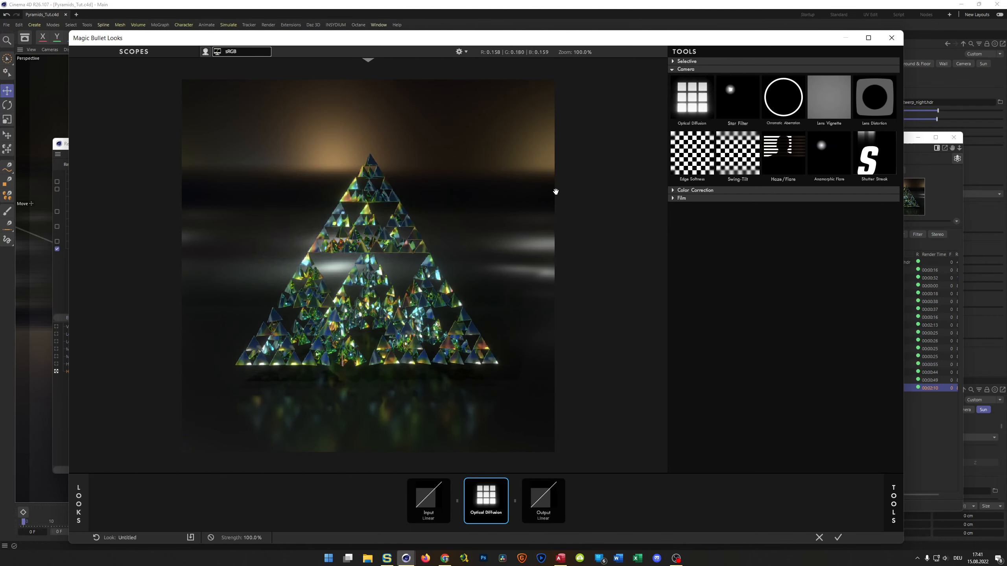
{"action": "left_click", "coordinate": [496, 488]}
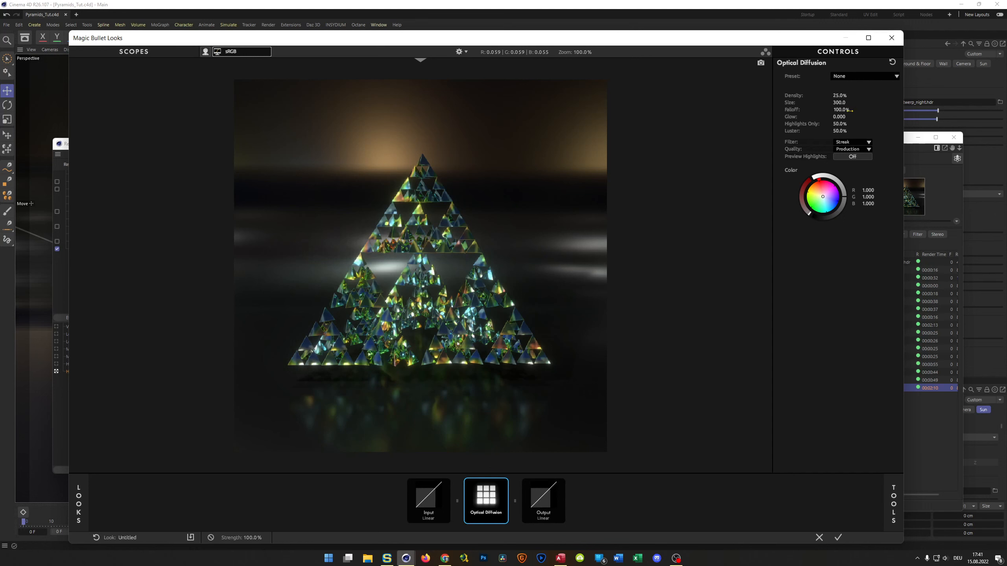
{"action": "left_click", "coordinate": [839, 103]}
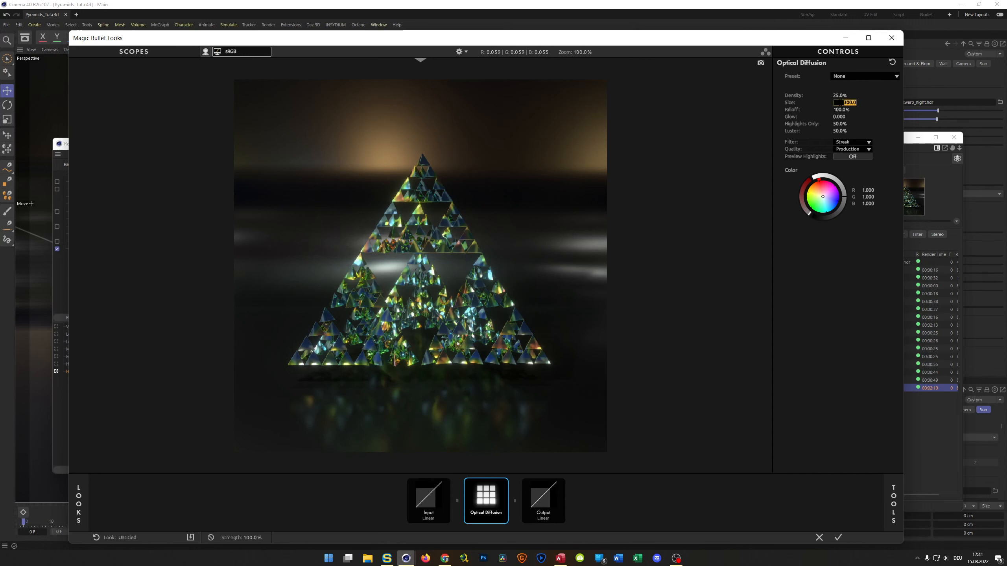
{"action": "left_click", "coordinate": [840, 96]}
{"action": "key", "text": "Return"}
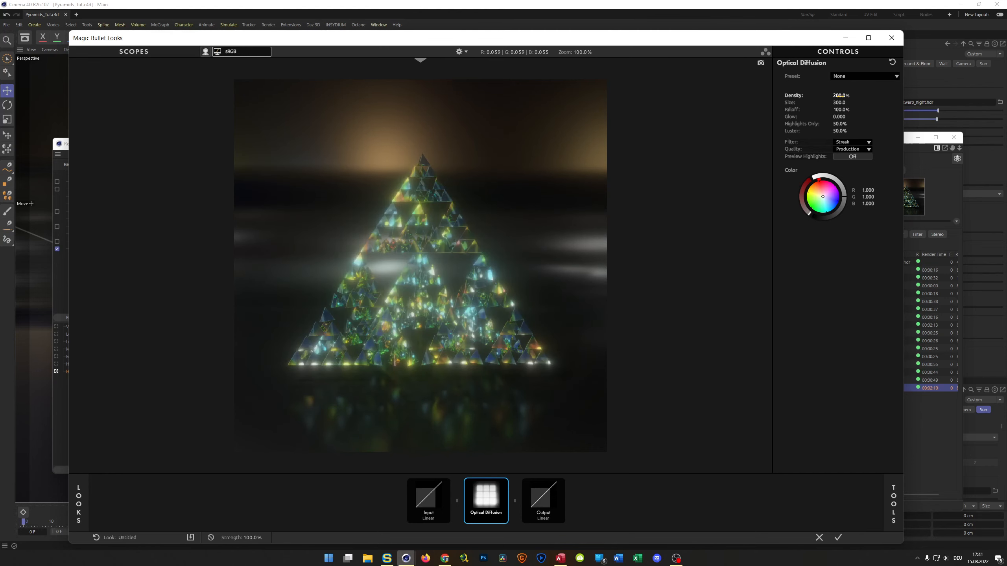
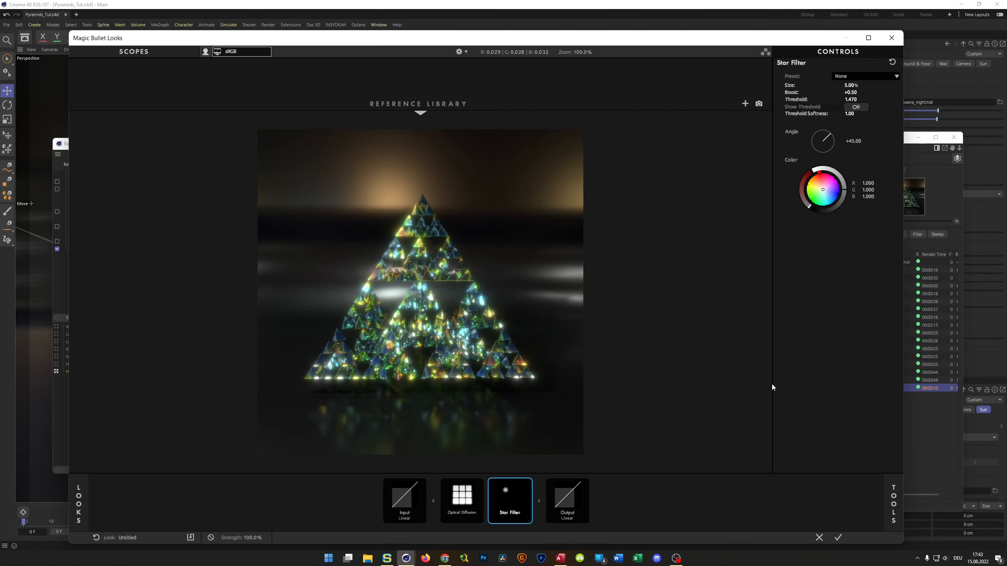
Apply the look to the render, reopen it from the Magic Bullet Looks render settings and delete the Star Filter
{"action": "left_click", "coordinate": [838, 537]}
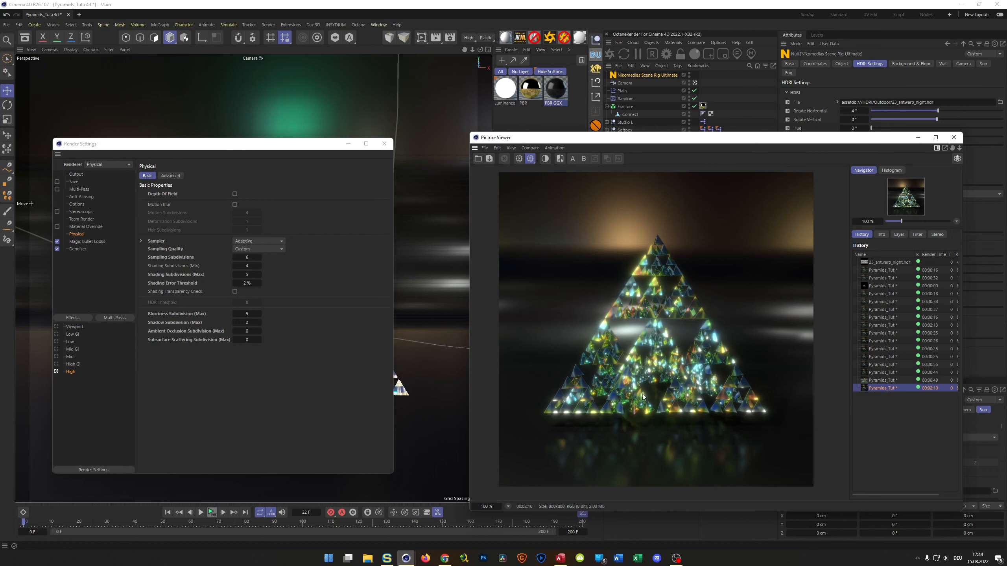
{"action": "left_click", "coordinate": [79, 242]}
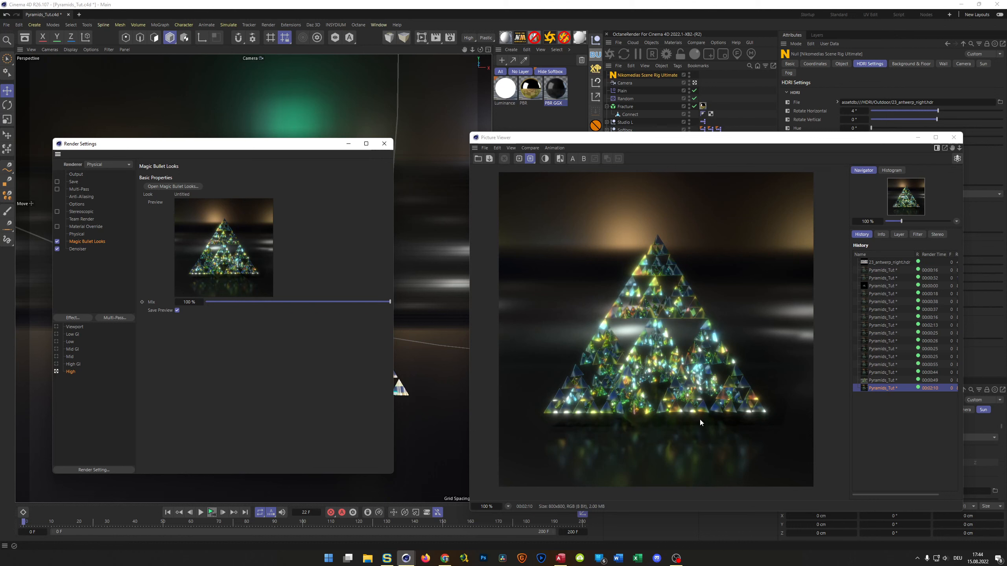
{"action": "left_click", "coordinate": [165, 187]}
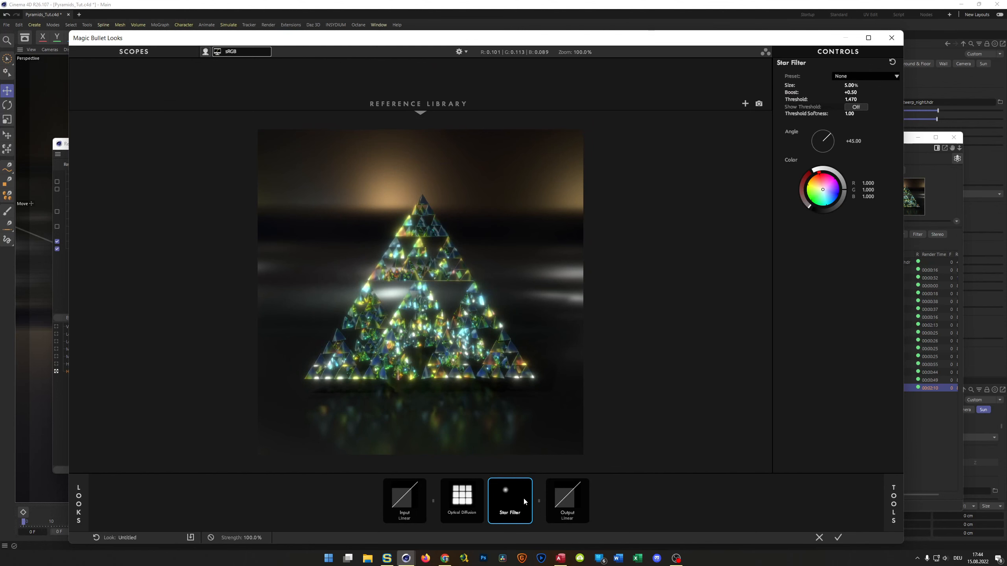
{"action": "key", "text": "Delete"}
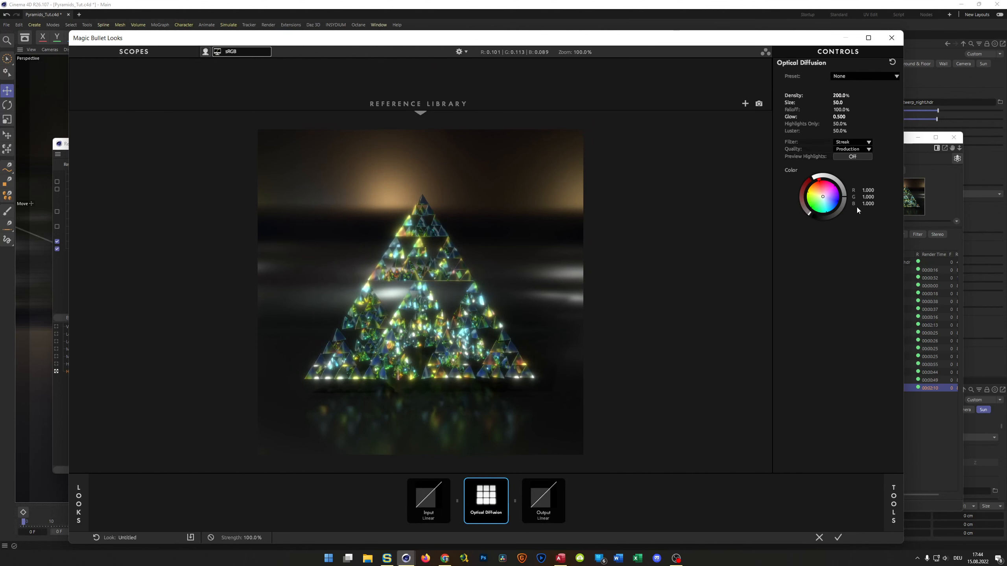
Set the glow of the Optical Diffusion effect to 0
{"action": "left_click", "coordinate": [845, 117]}
{"action": "type", "text": "0"}
{"action": "key", "text": "Return"}
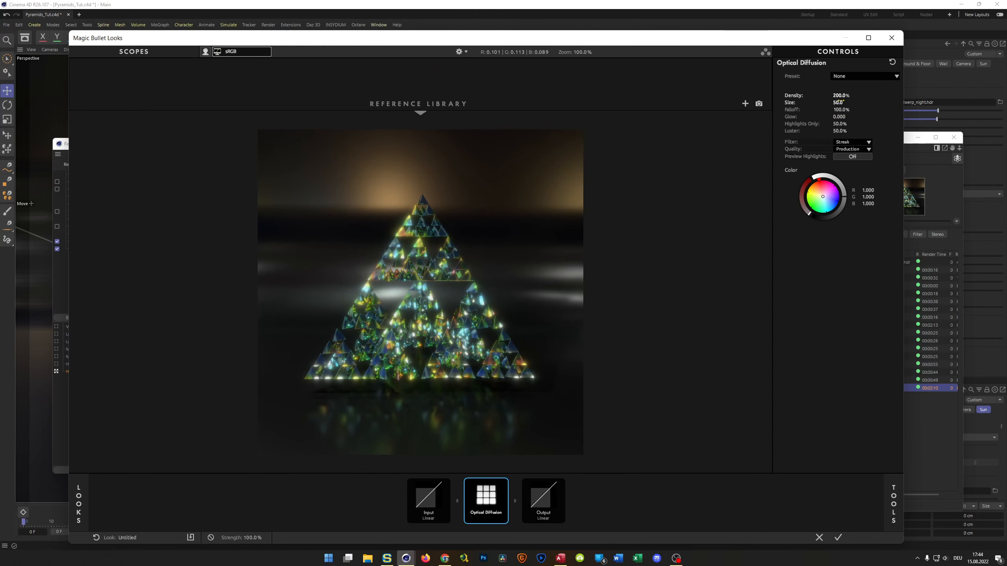
{"action": "left_click", "coordinate": [838, 102]}
{"action": "key", "text": "Return"}
Try a falloff of 20 % on the Optical Diffusion effect and reset it to 100 %
{"action": "left_click", "coordinate": [839, 110]}
{"action": "type", "text": "20"}
{"action": "key", "text": "Return"}
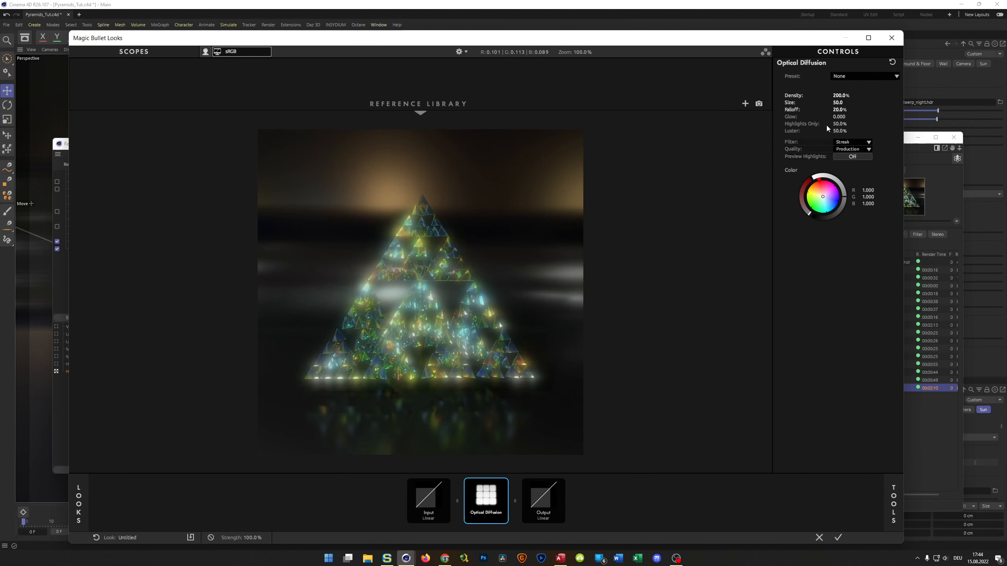
{"action": "left_click", "coordinate": [839, 110]}
{"action": "type", "text": "100"}
{"action": "key", "text": "Return"}
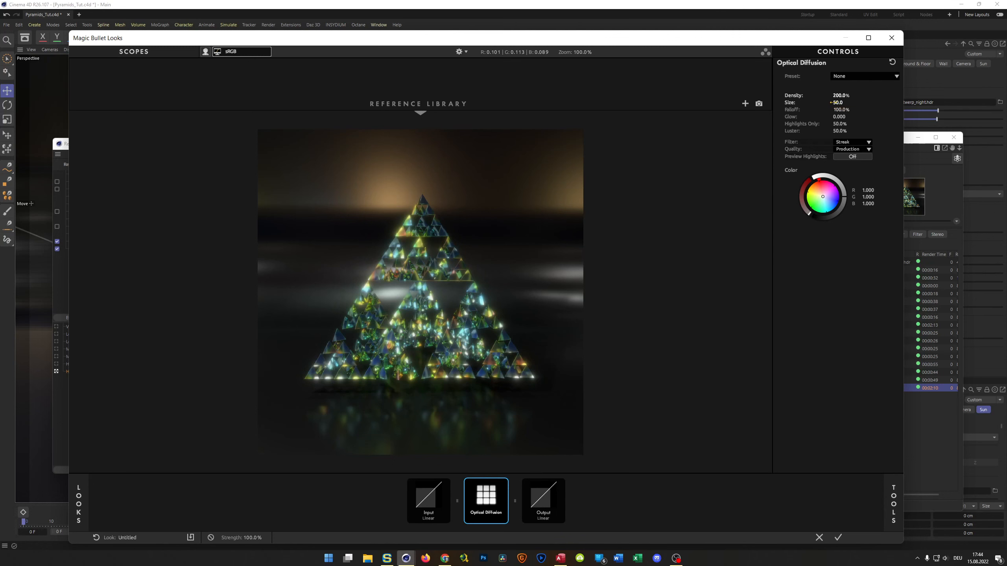
Set the Optical Diffusion effect's size to 10 and its density to 600 %
{"action": "left_click", "coordinate": [837, 102]}
{"action": "type", "text": "10"}
{"action": "key", "text": "Return"}
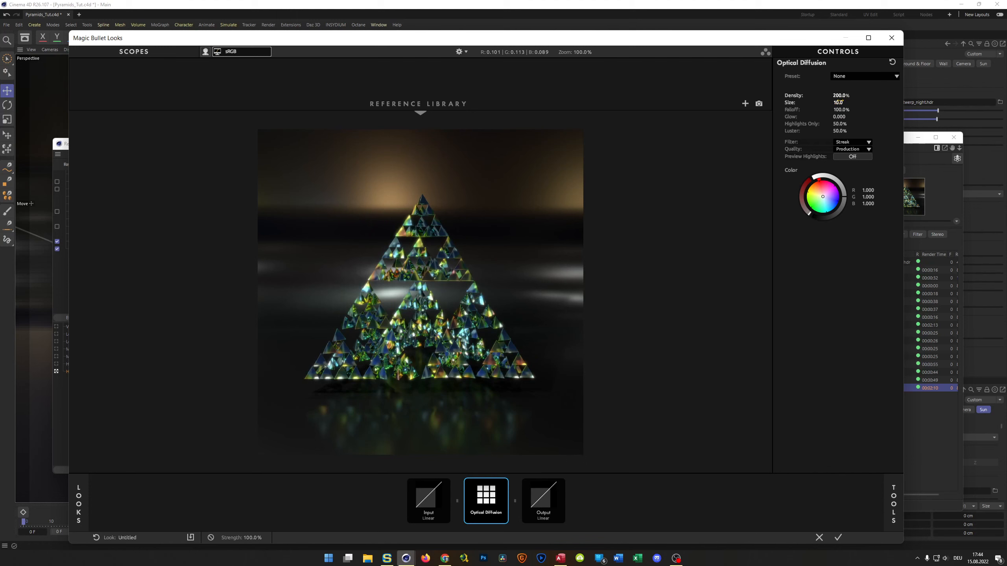
{"action": "left_click", "coordinate": [838, 96]}
{"action": "type", "text": "400"}
{"action": "key", "text": "Return"}
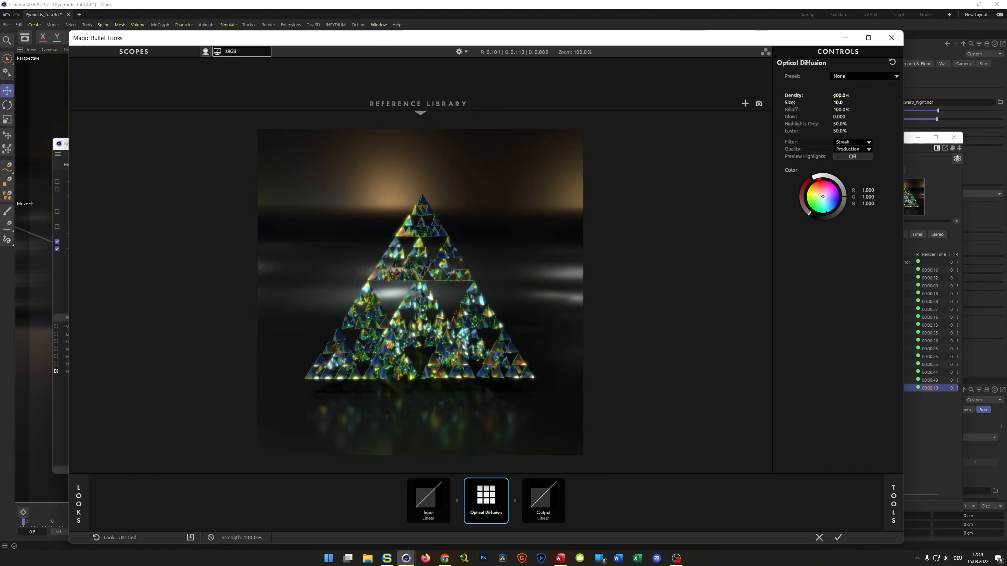
Set the Optical Diffusion effect's density to 400 % and try sizes of 20 and 15
{"action": "left_click", "coordinate": [838, 102]}
{"action": "type", "text": "20"}
{"action": "key", "text": "Return"}
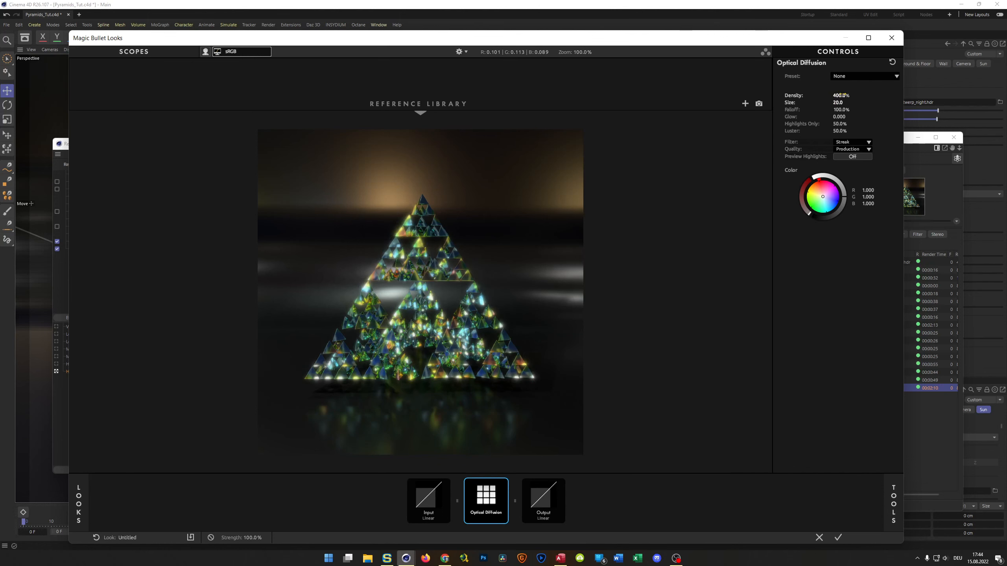
{"action": "left_click", "coordinate": [838, 102]}
{"action": "type", "text": "15"}
{"action": "key", "text": "Return"}
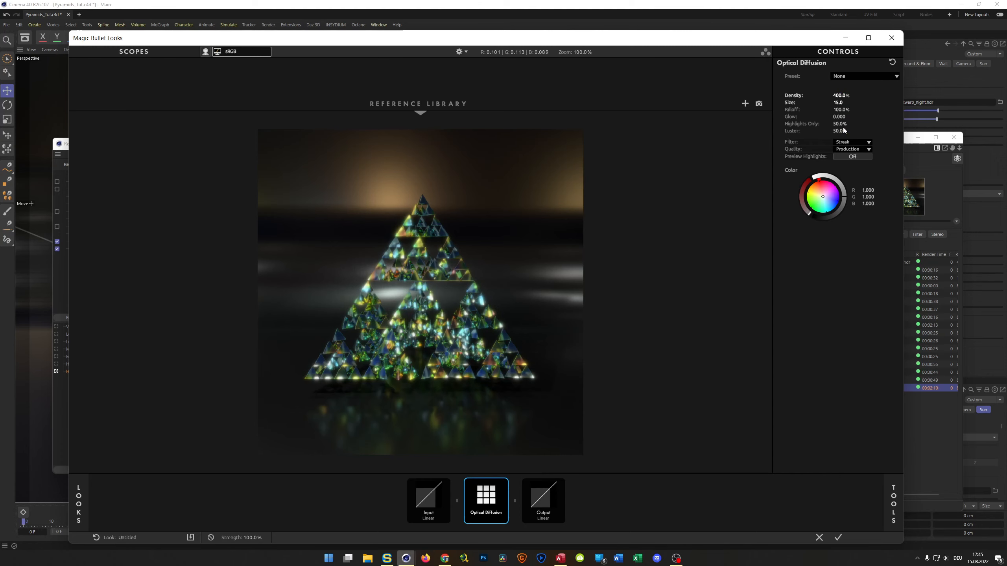
Set the Optical Diffusion effect's Highlights Only value to 100 %
{"action": "left_click", "coordinate": [839, 124]}
{"action": "type", "text": "10"}
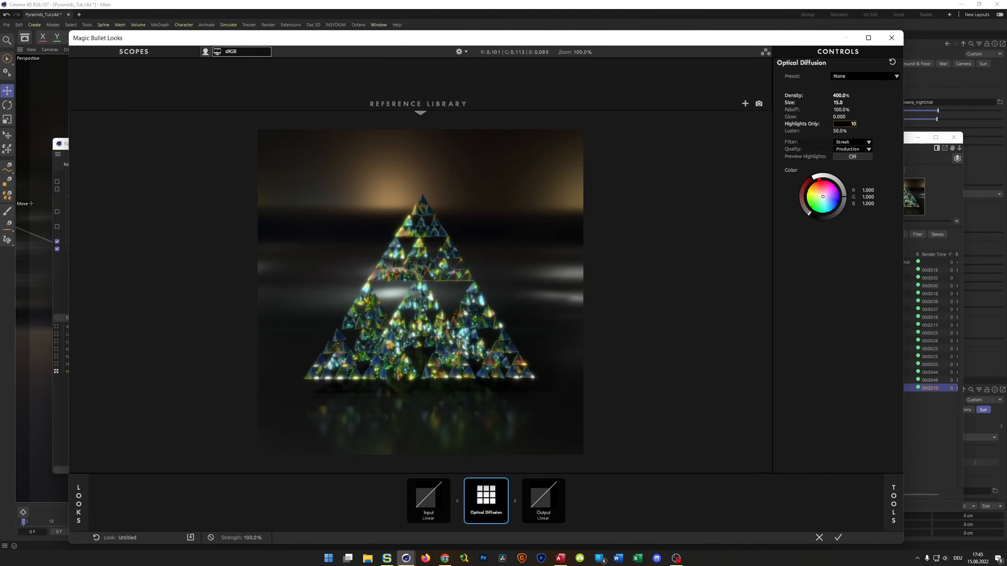
{"action": "type", "text": "0"}
{"action": "key", "text": "Return"}
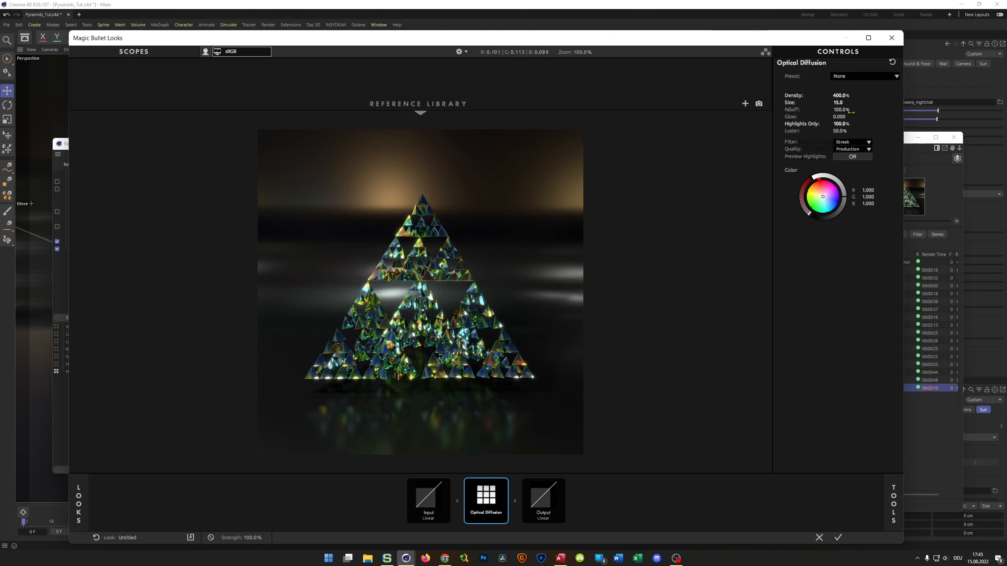
Try an Optical Diffusion size of 30, set it to 50 and apply the look
{"action": "left_click", "coordinate": [843, 102]}
{"action": "type", "text": "30"}
{"action": "key", "text": "Return"}
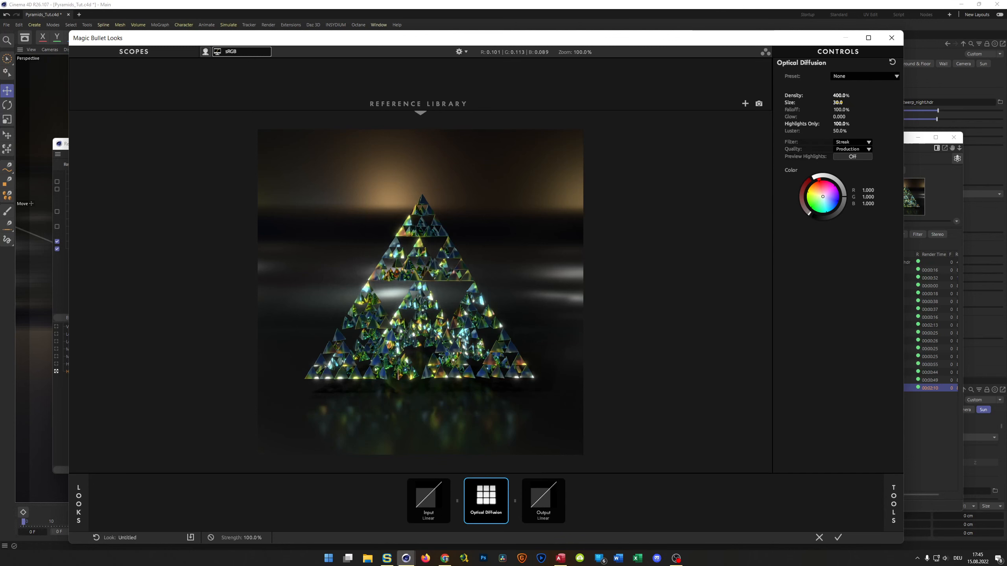
{"action": "left_click", "coordinate": [840, 103]}
{"action": "type", "text": "50"}
{"action": "key", "text": "Return"}
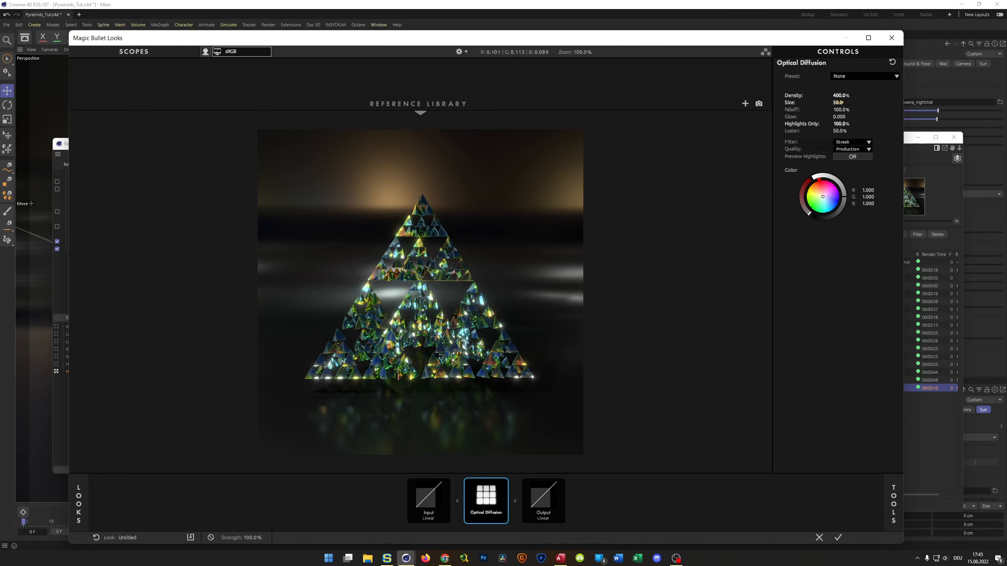
{"action": "left_click", "coordinate": [838, 538]}
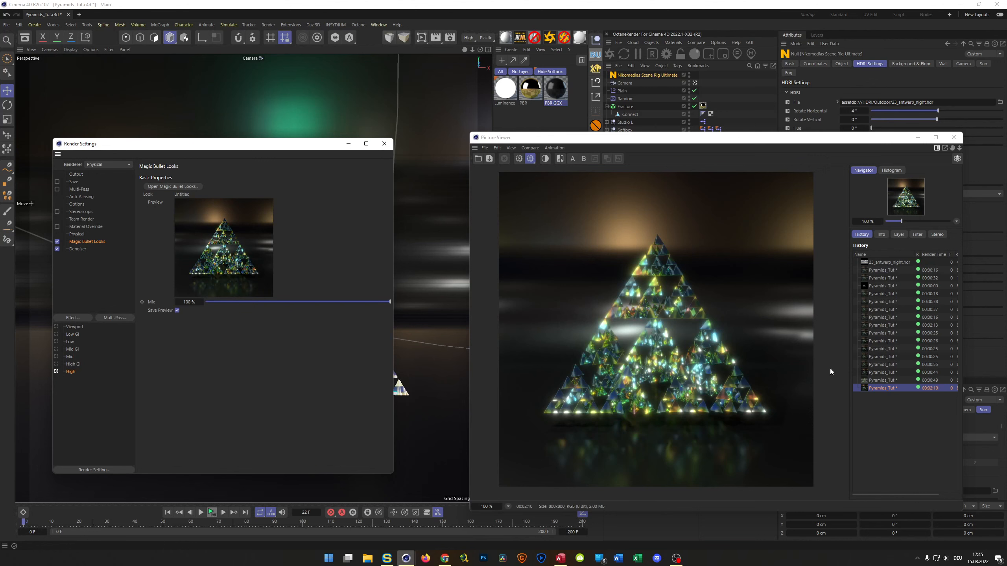
Move the Picture Viewer window upward and render the scene again with the High render preset
{"action": "left_click", "coordinate": [878, 380]}
{"action": "left_click", "coordinate": [879, 388]}
{"action": "left_click", "coordinate": [82, 272]}
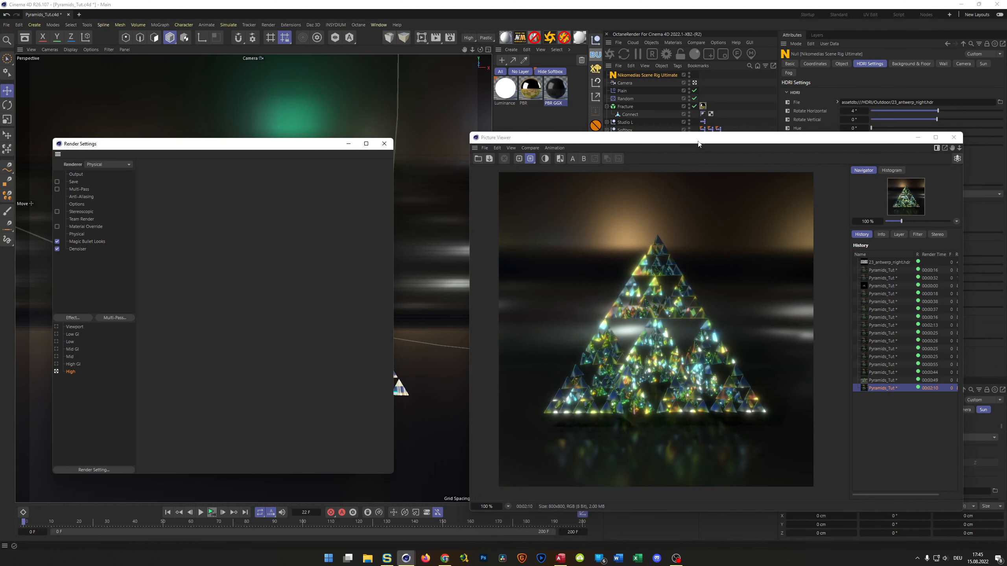
{"action": "left_click_drag", "start_coordinate": [698, 141], "coordinate": [690, 114]}
{"action": "key", "text": "shift+r"}
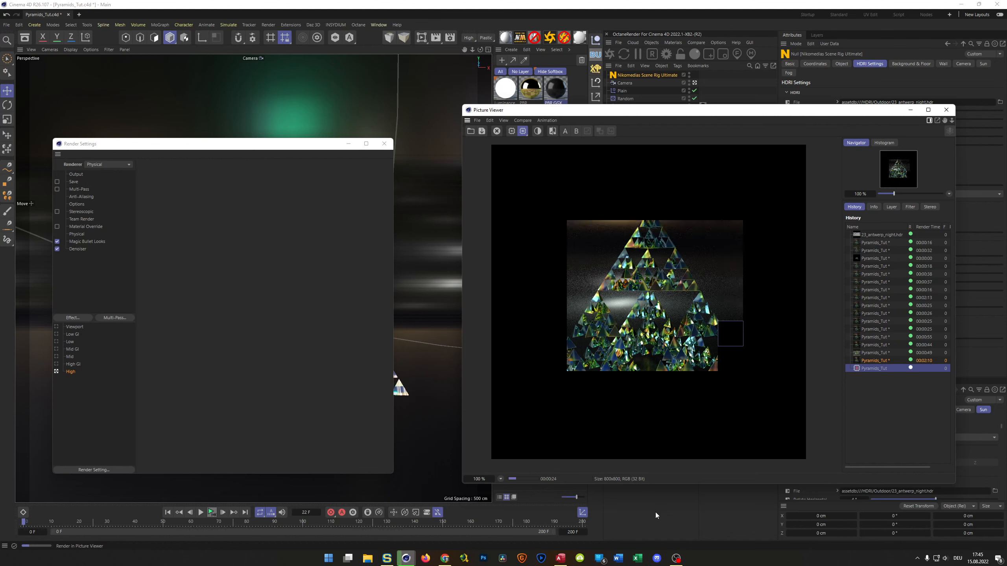
Display the Physical renderer's basic sampling settings and check the new render in the Picture Viewer
{"action": "left_click", "coordinate": [81, 227]}
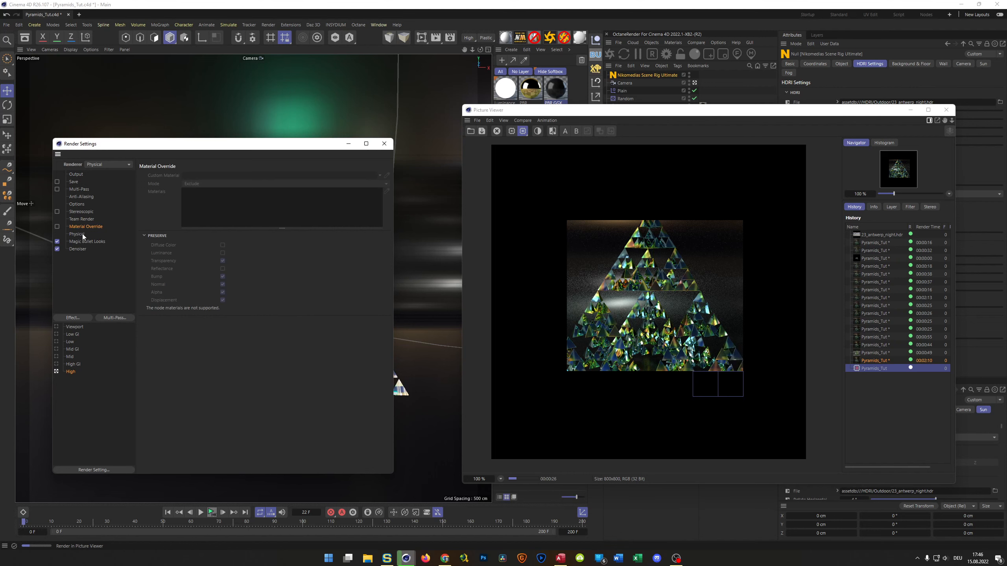
{"action": "left_click", "coordinate": [77, 234]}
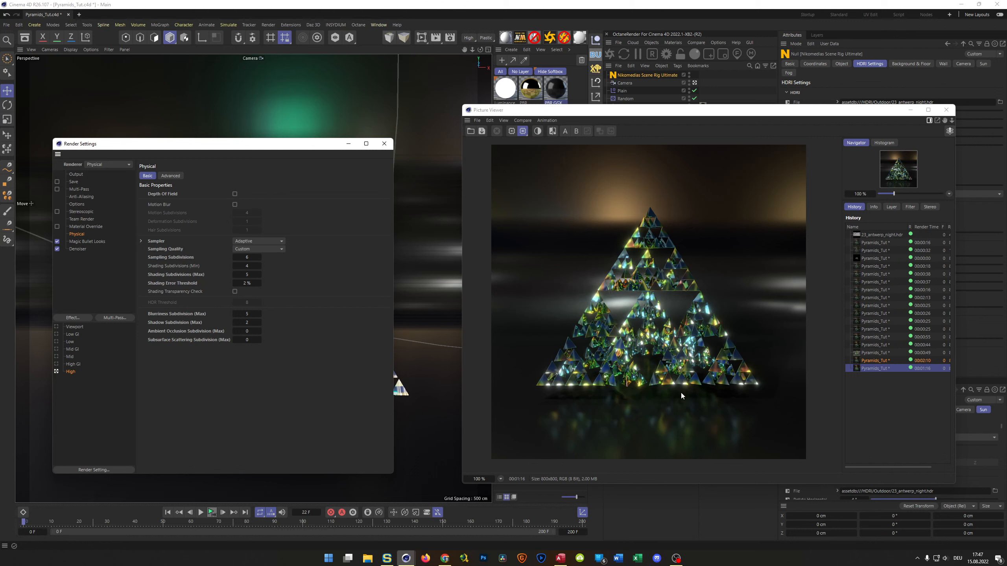
{"action": "left_click", "coordinate": [877, 399]}
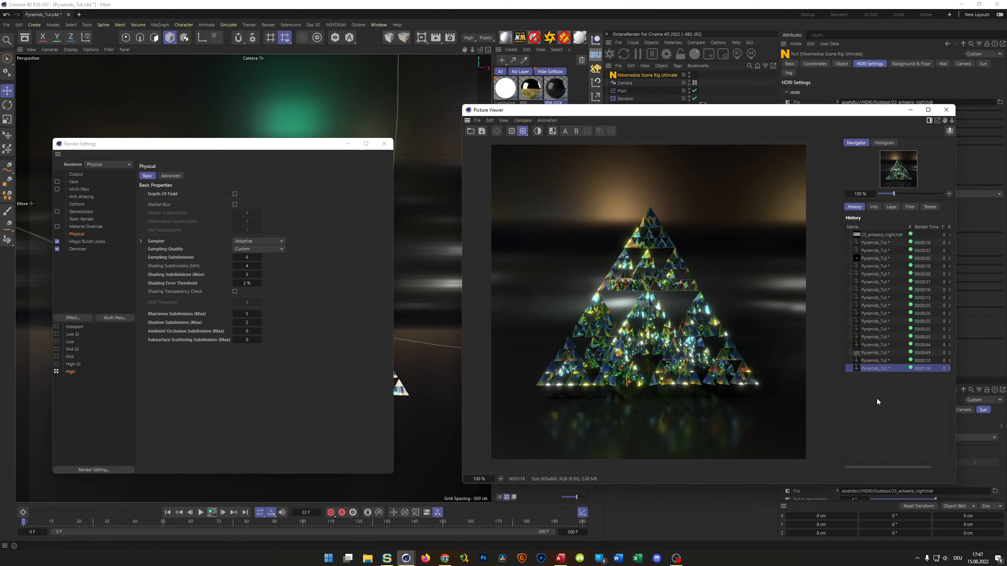